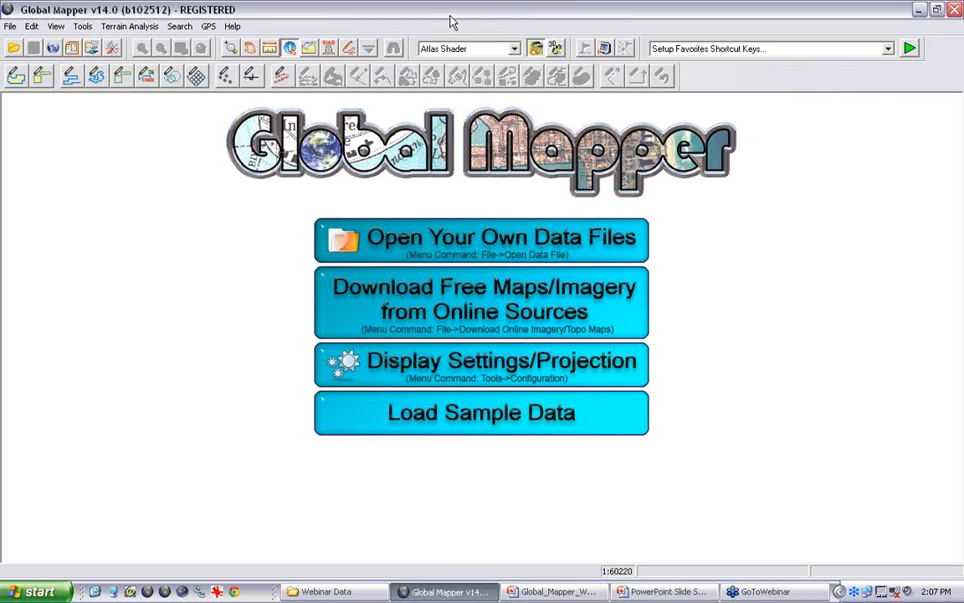
Look at the address search, review the customer list in Customers.txt from the Gardiner Roads folder, and dismiss the search
{"action": "left_click", "coordinate": [180, 27]}
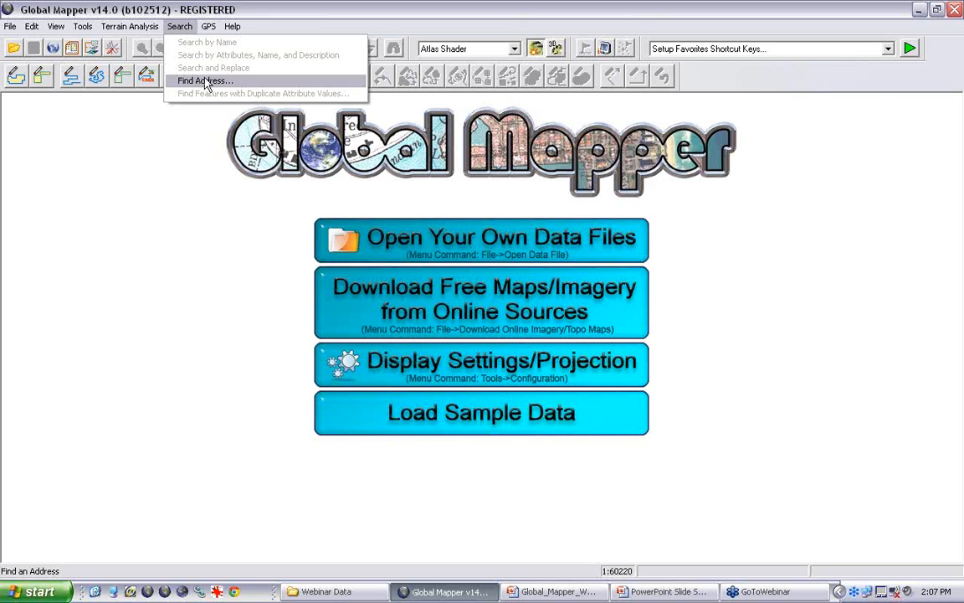
{"action": "left_click", "coordinate": [205, 81]}
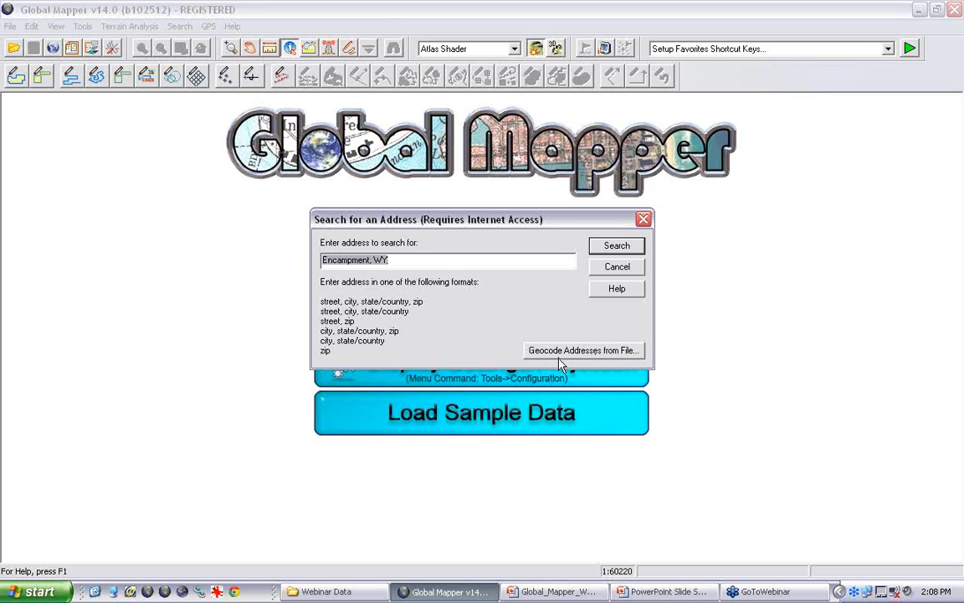
{"action": "left_click", "coordinate": [355, 592]}
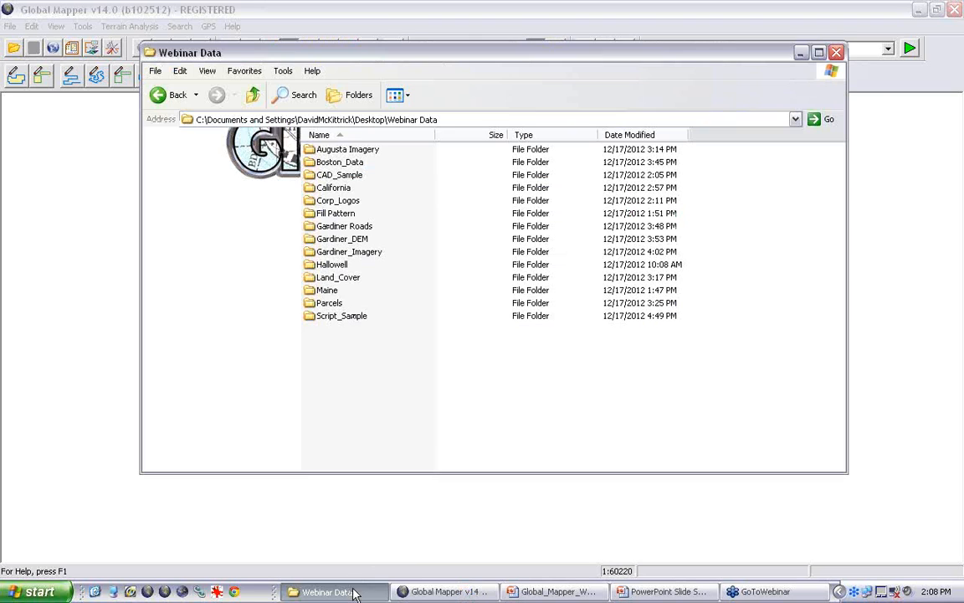
{"action": "double_click", "coordinate": [347, 226]}
{"action": "double_click", "coordinate": [356, 162]}
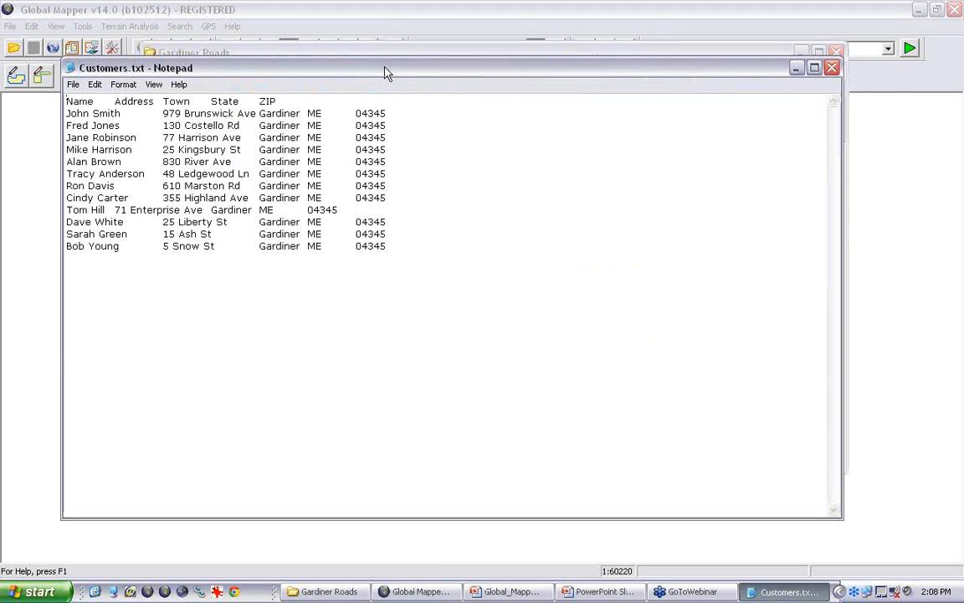
{"action": "left_click_drag", "start_coordinate": [347, 66], "coordinate": [405, 59]}
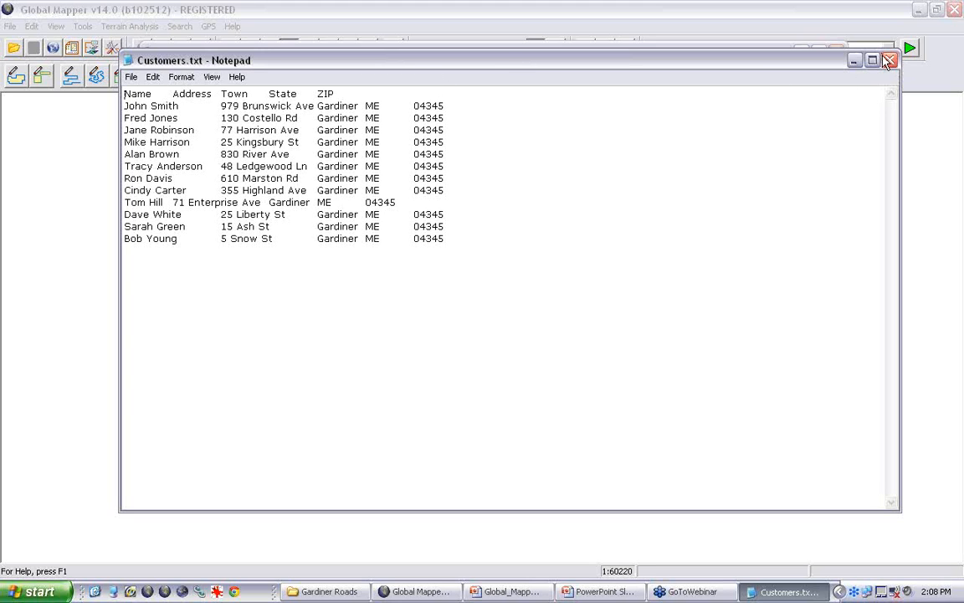
{"action": "left_click", "coordinate": [890, 62]}
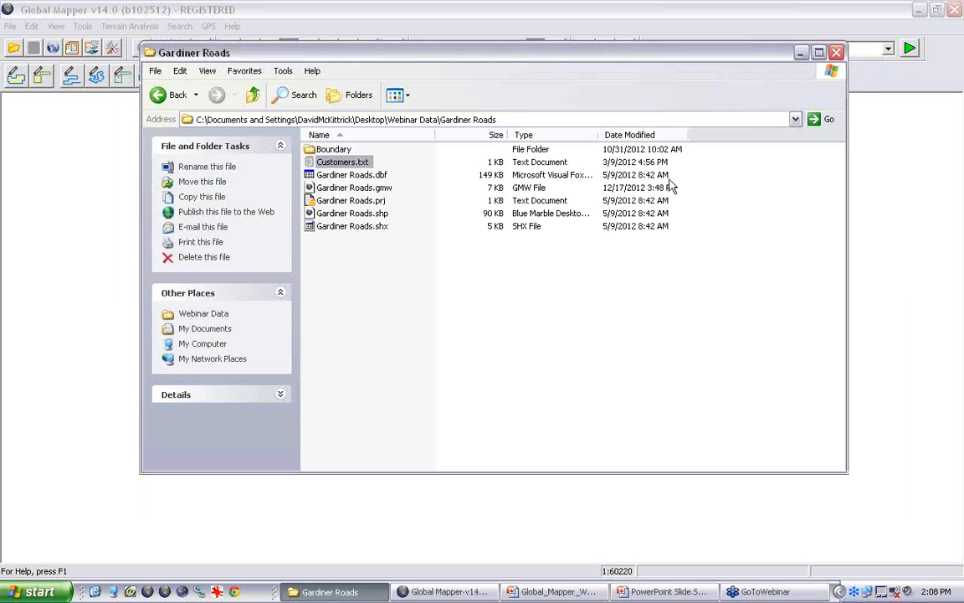
{"action": "key", "text": "alt+Tab"}
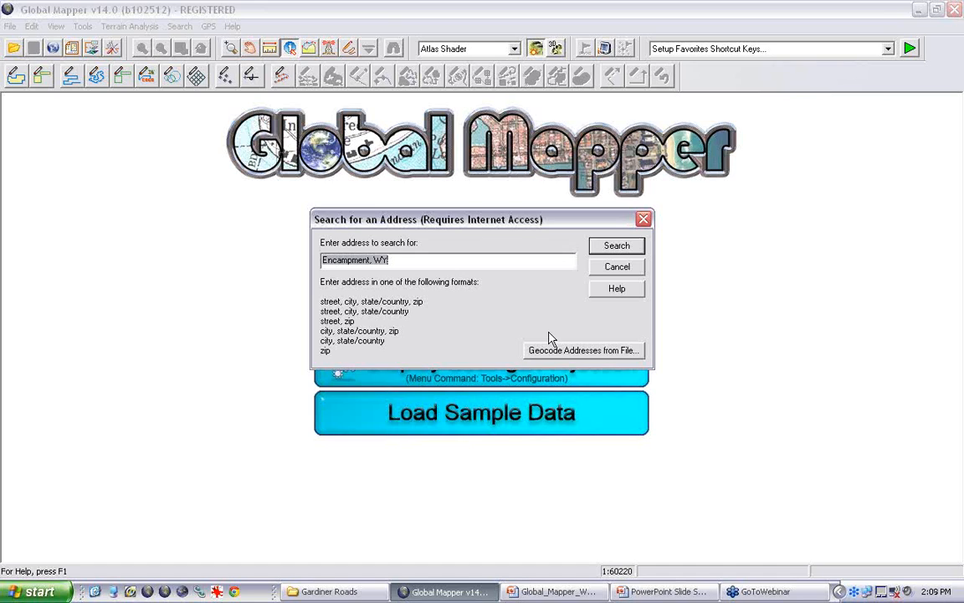
{"action": "left_click", "coordinate": [617, 266]}
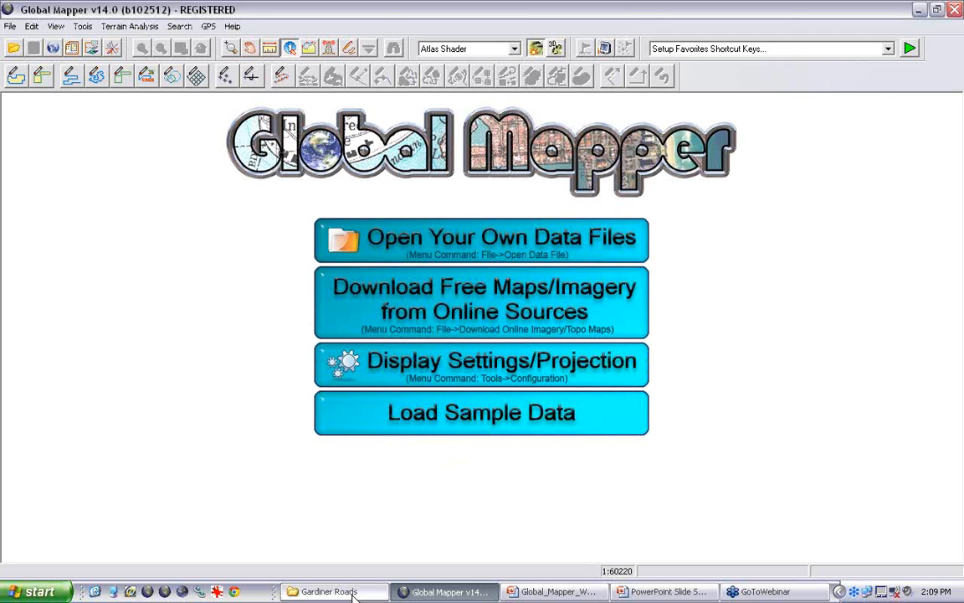
Load the Gardiner Roads.gmw workspace from the Gardiner Roads folder into Global Mapper
{"action": "left_click", "coordinate": [353, 596]}
{"action": "left_click_drag", "start_coordinate": [376, 215], "coordinate": [88, 225]}
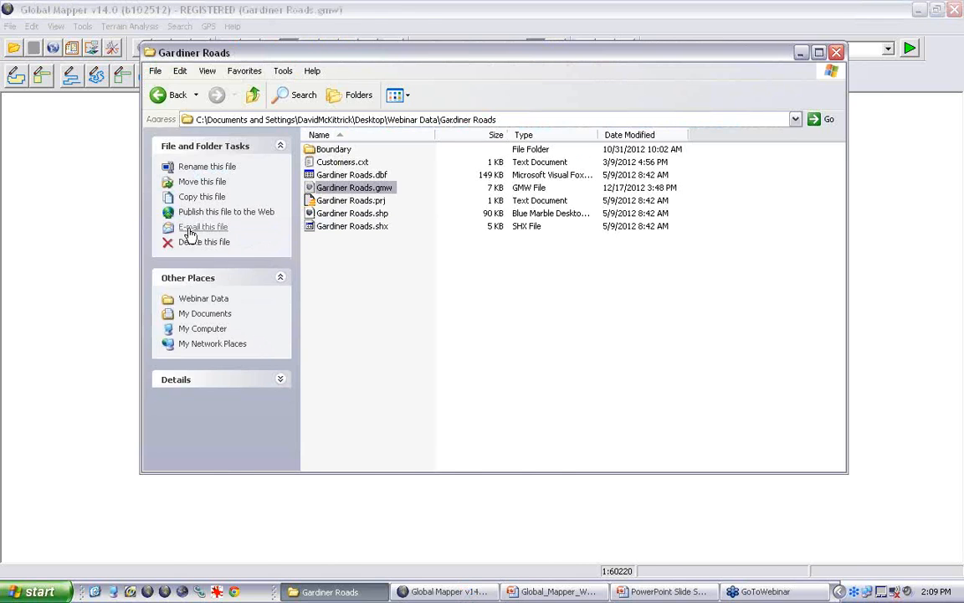
{"action": "left_click", "coordinate": [380, 15]}
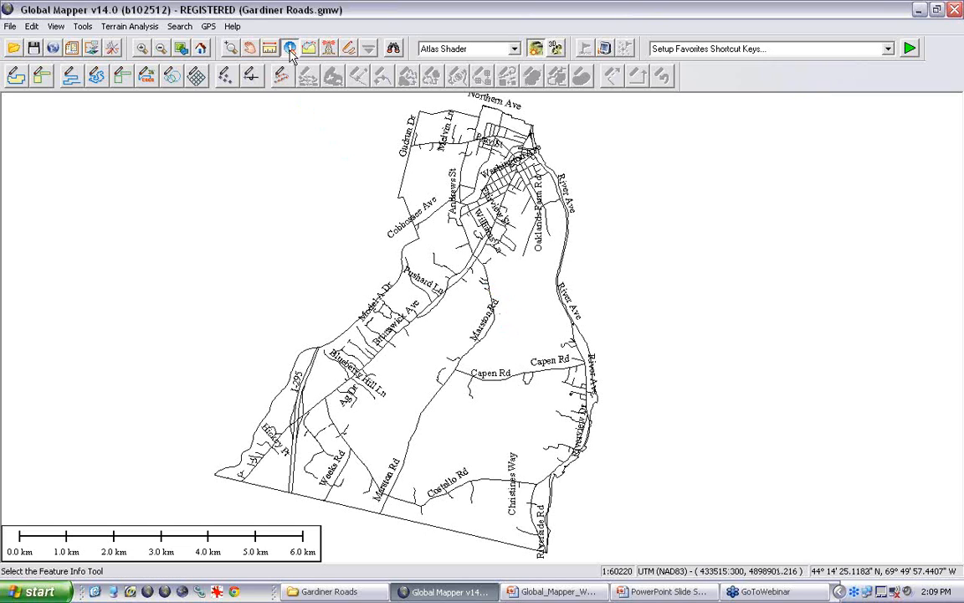
Inspect the full attribute list of the Marston Rd line, including its address range fields
{"action": "left_click", "coordinate": [496, 337]}
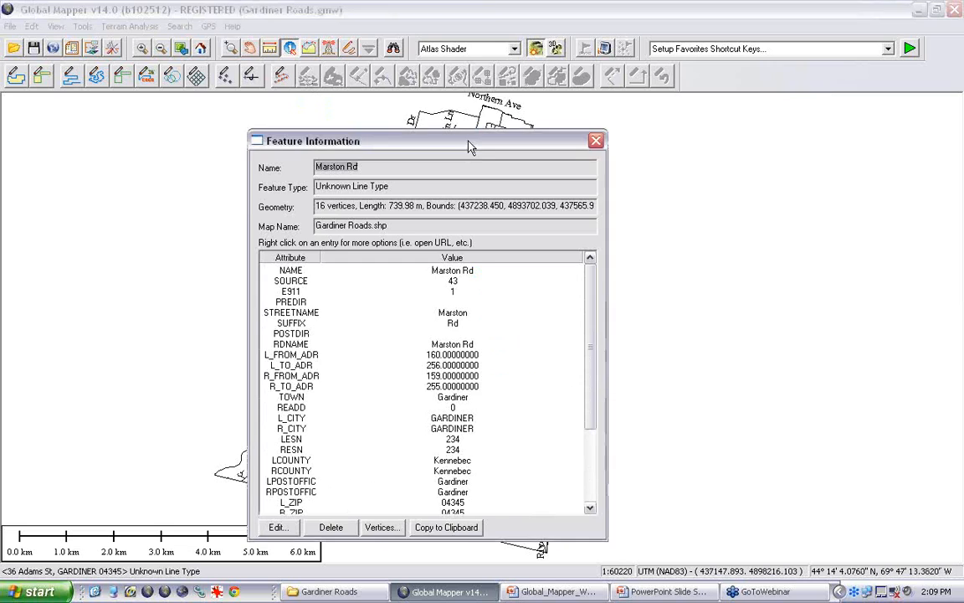
{"action": "left_click_drag", "start_coordinate": [470, 144], "coordinate": [445, 48]}
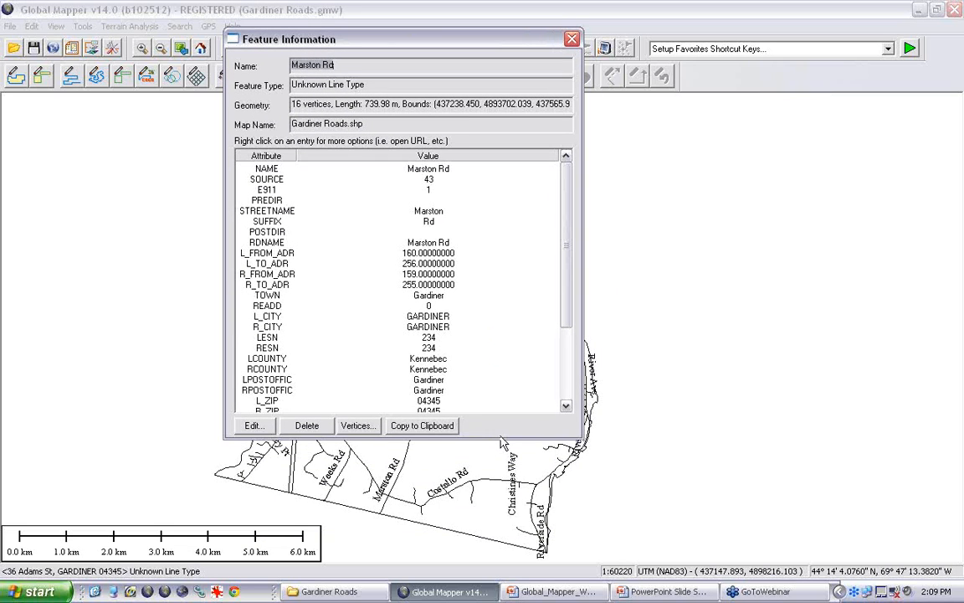
{"action": "left_click_drag", "start_coordinate": [501, 437], "coordinate": [519, 569]}
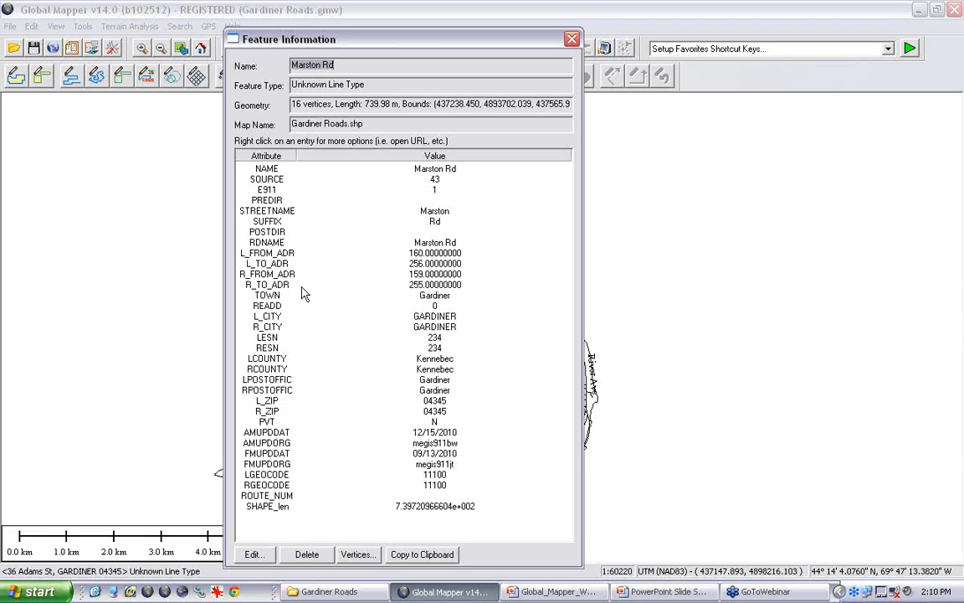
{"action": "left_click", "coordinate": [572, 39]}
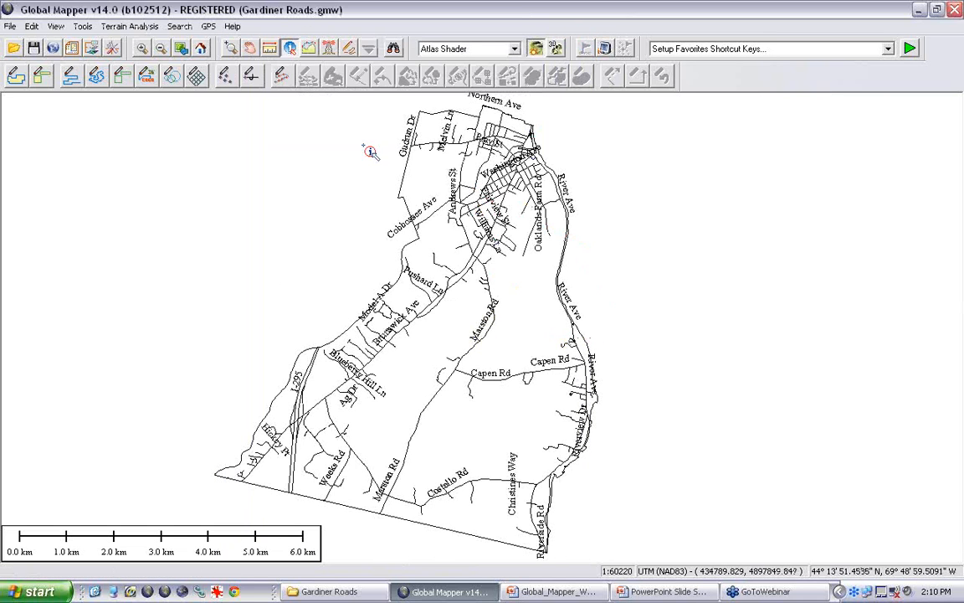
Start geocoding addresses from a file, using Customers.txt in the Gardiner Roads folder of Webinar Data on the desktop
{"action": "left_click", "coordinate": [179, 26]}
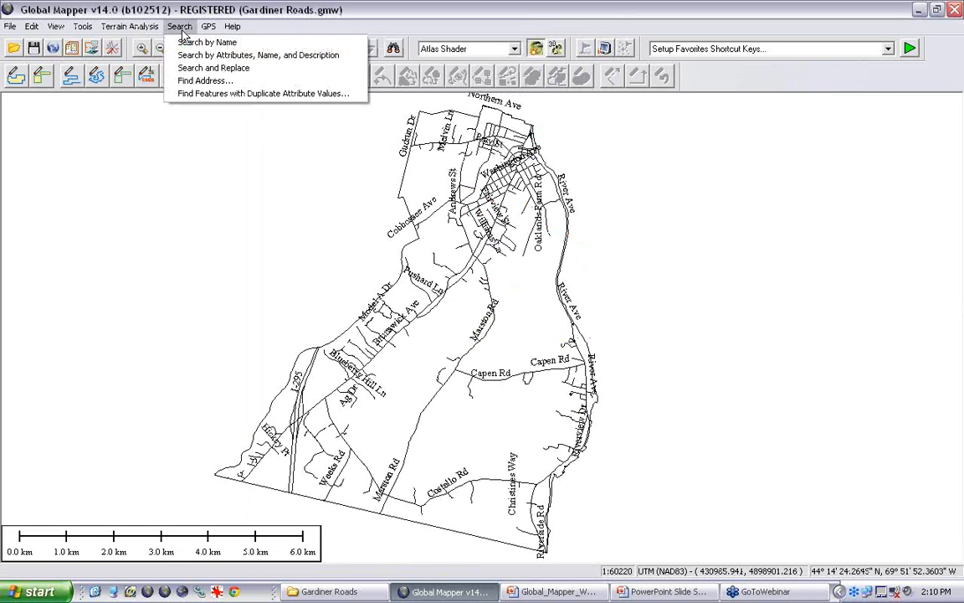
{"action": "left_click", "coordinate": [209, 85]}
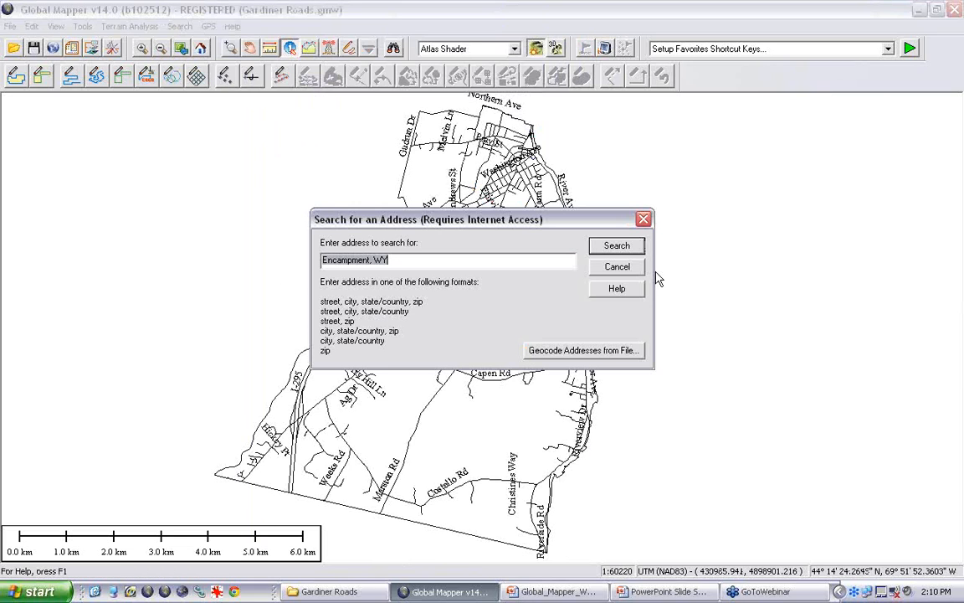
{"action": "left_click", "coordinate": [564, 352]}
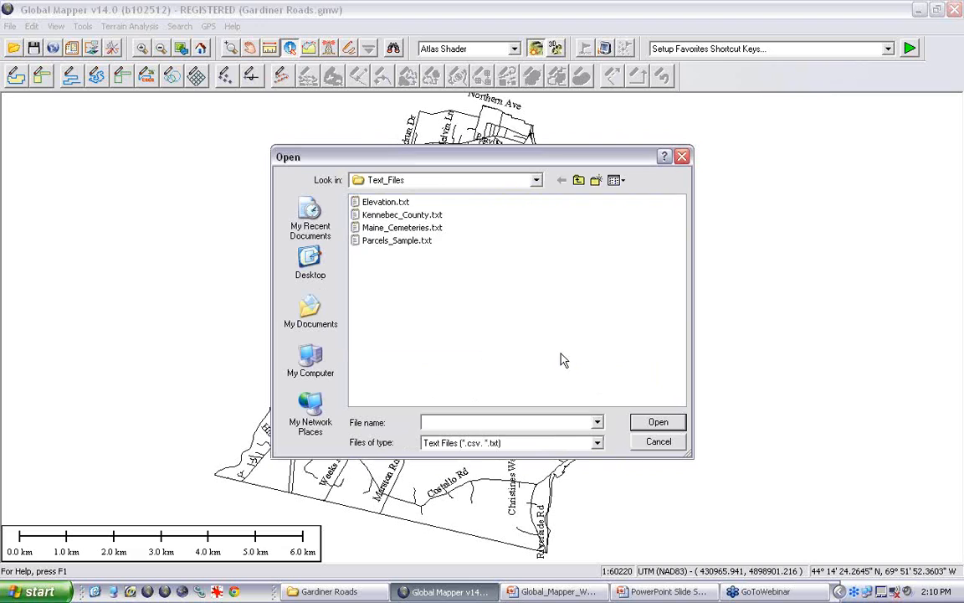
{"action": "left_click", "coordinate": [311, 266]}
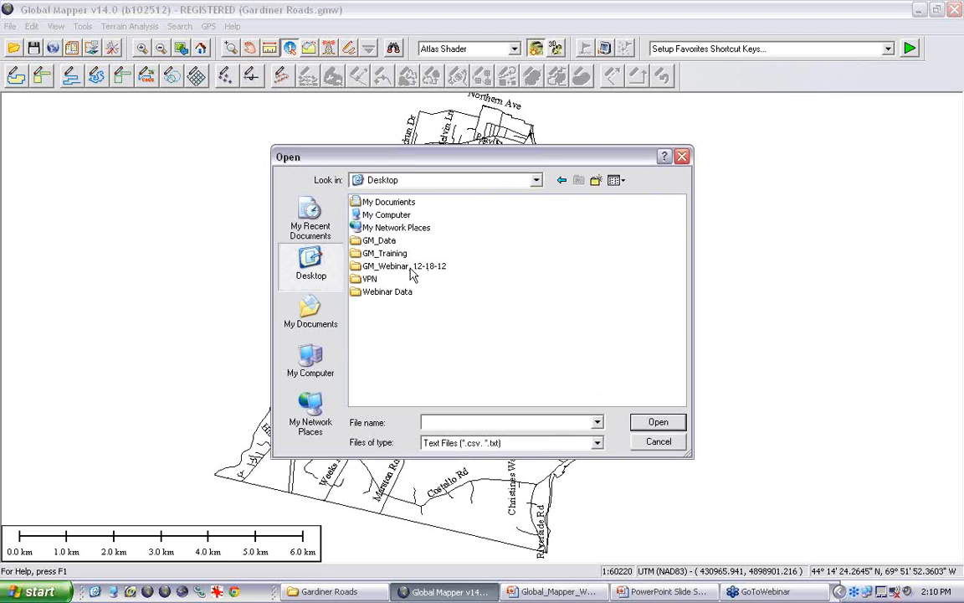
{"action": "double_click", "coordinate": [375, 292]}
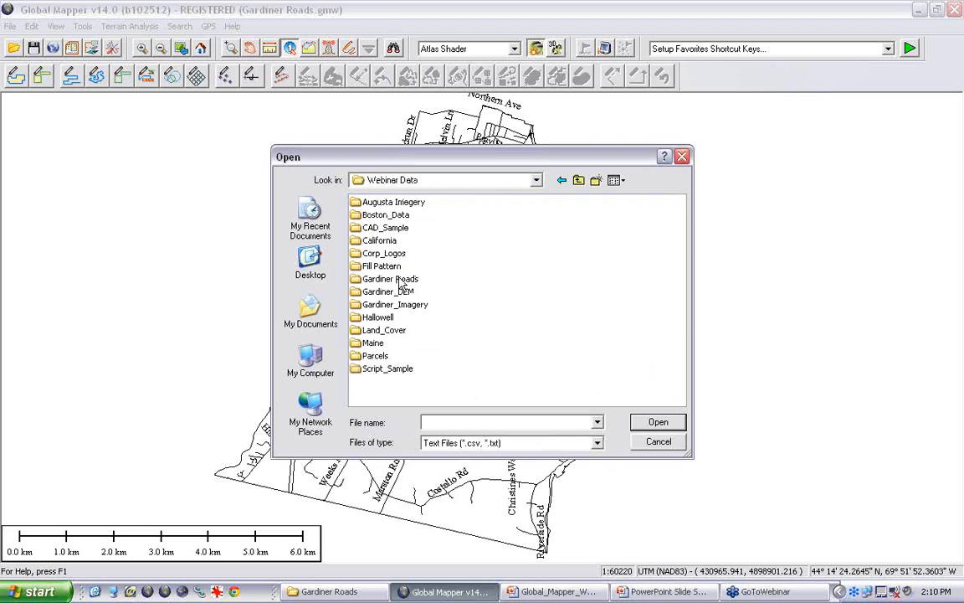
{"action": "double_click", "coordinate": [400, 284]}
{"action": "left_click", "coordinate": [387, 214]}
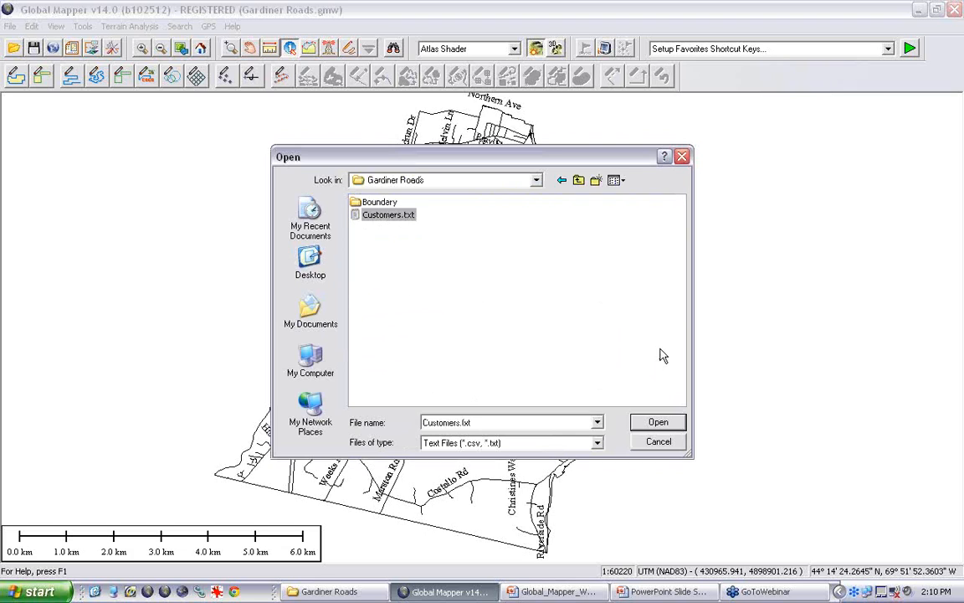
{"action": "left_click", "coordinate": [659, 423]}
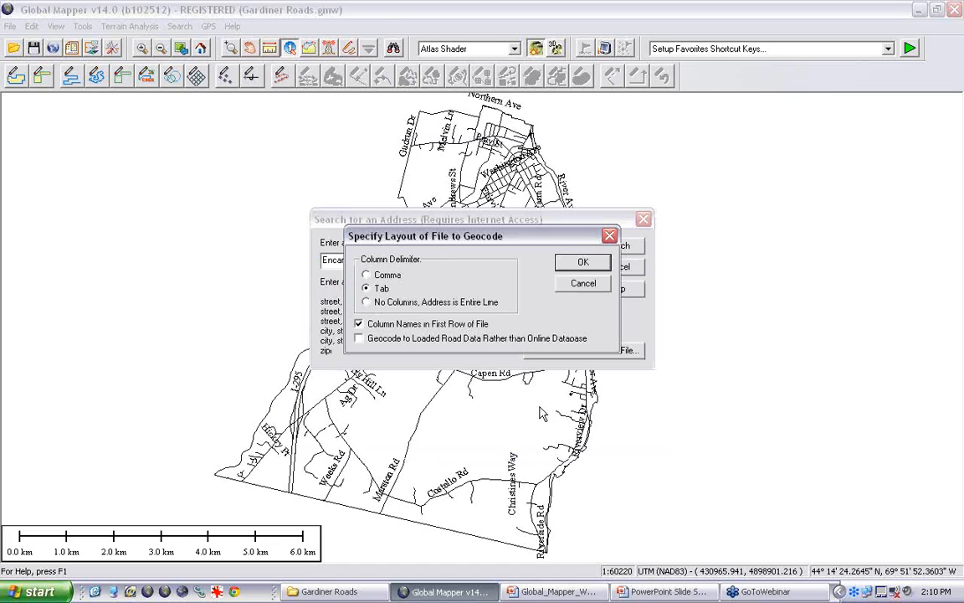
Geocode the tab-delimited file with column names in the first row, matching against the loaded road data rather than the online database
{"action": "left_click", "coordinate": [358, 324]}
{"action": "left_click", "coordinate": [359, 325]}
{"action": "left_click", "coordinate": [359, 338]}
{"action": "left_click", "coordinate": [582, 262]}
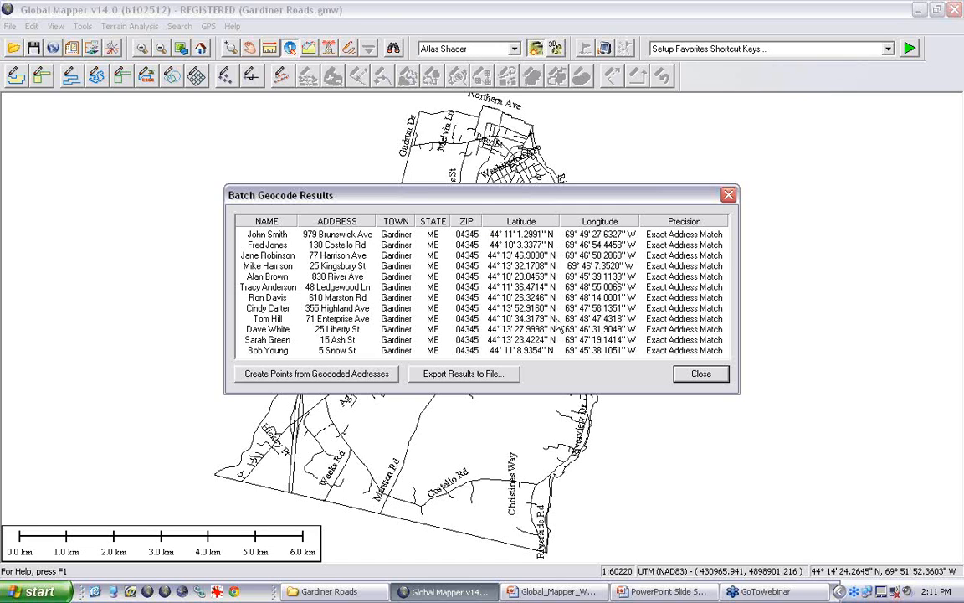
Create points from the geocoded addresses as Unknown Point Features in the User Created Features layer with the default style
{"action": "left_click", "coordinate": [374, 374]}
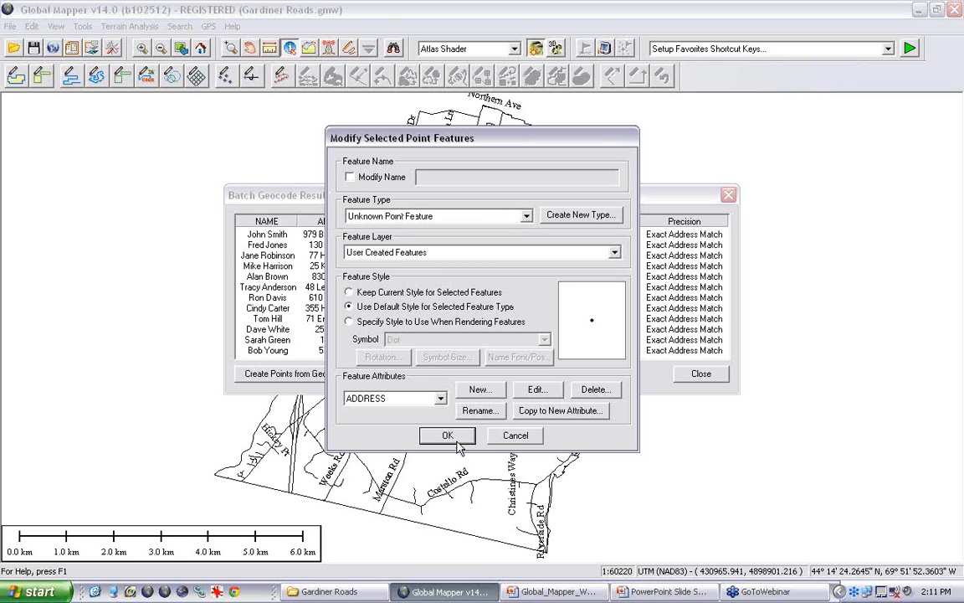
{"action": "left_click", "coordinate": [447, 435]}
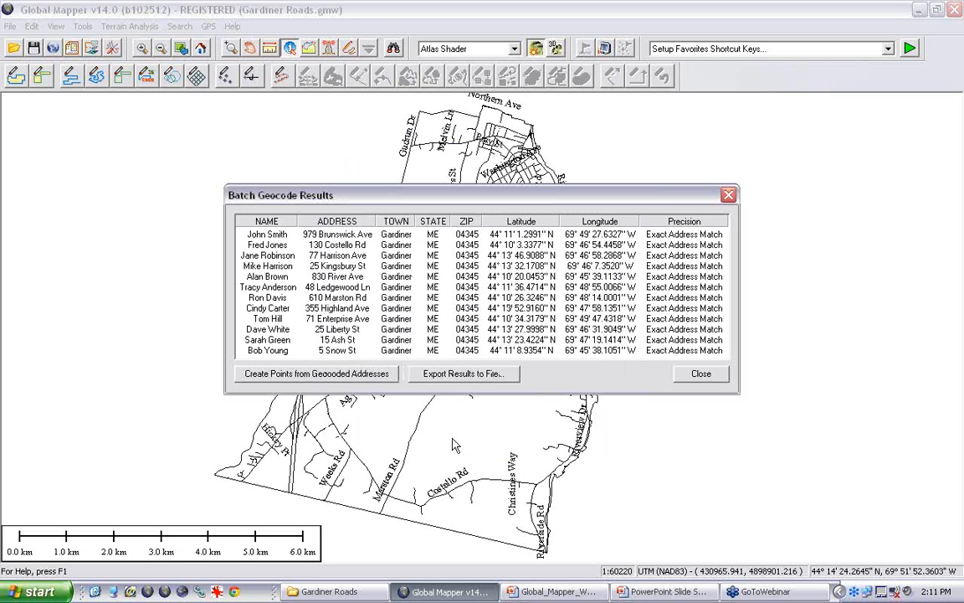
{"action": "left_click", "coordinate": [701, 374]}
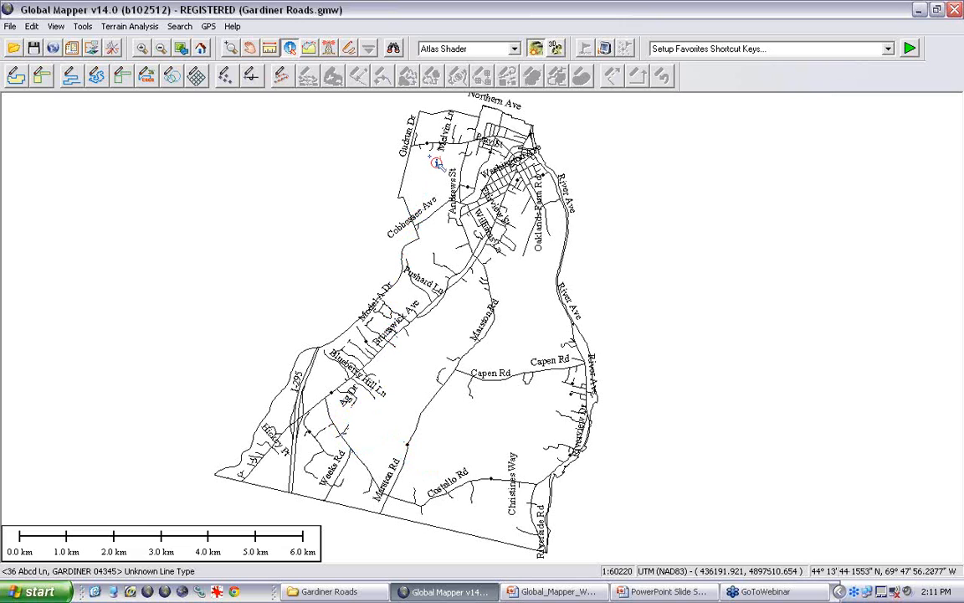
Open the Overlay Control Center beside the map and select the User Created Features layer
{"action": "left_click", "coordinate": [93, 50]}
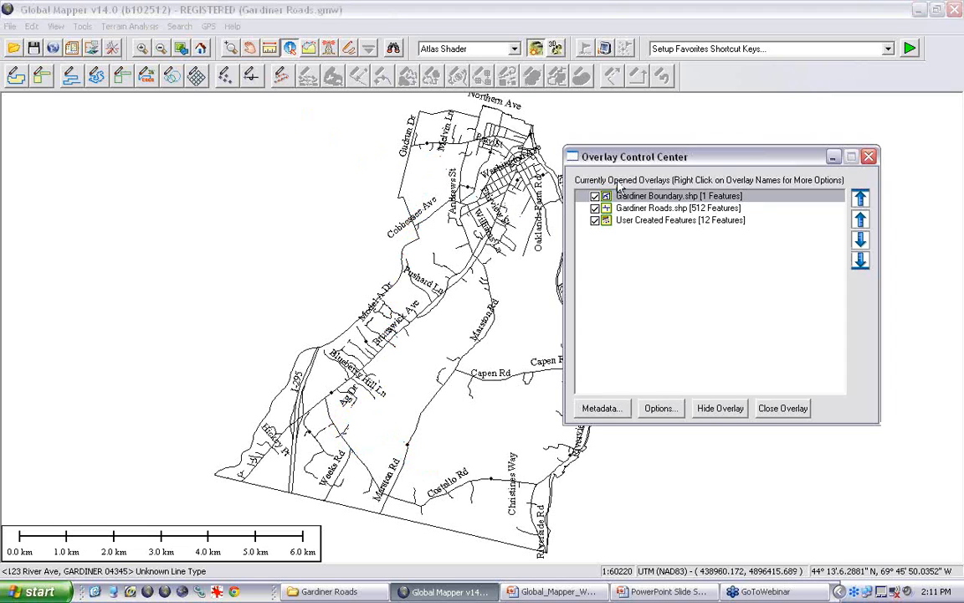
{"action": "left_click_drag", "start_coordinate": [652, 158], "coordinate": [128, 122]}
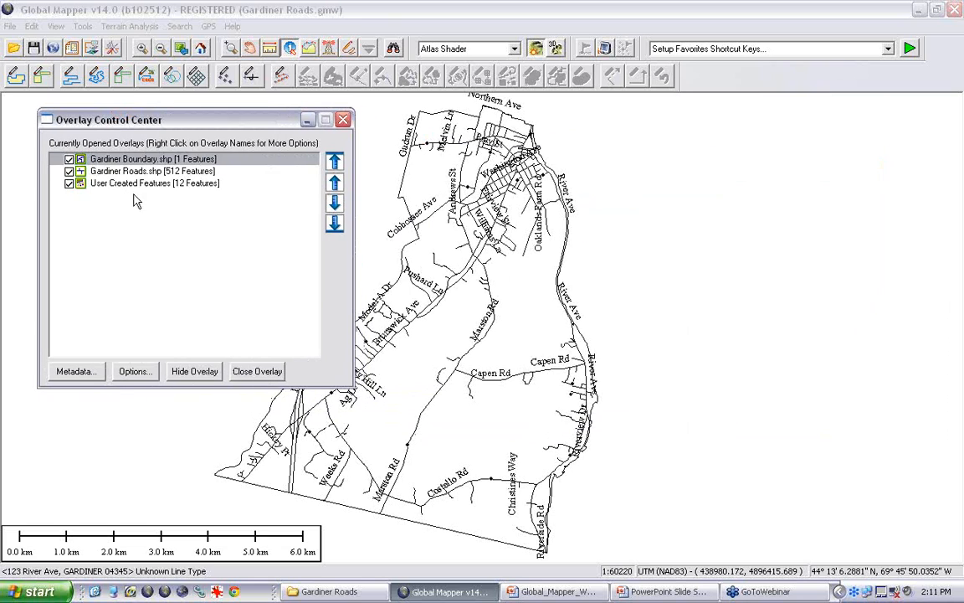
{"action": "left_click", "coordinate": [122, 174]}
{"action": "left_click", "coordinate": [155, 182]}
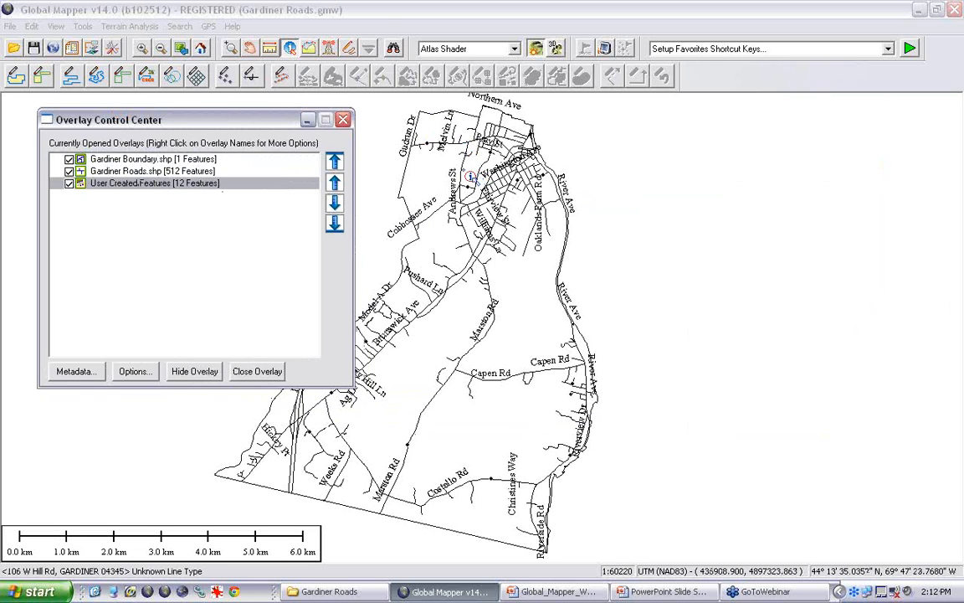
Inspect the attributes of the Highland Ave road line and of the geocoded customer point on it
{"action": "left_click", "coordinate": [394, 136]}
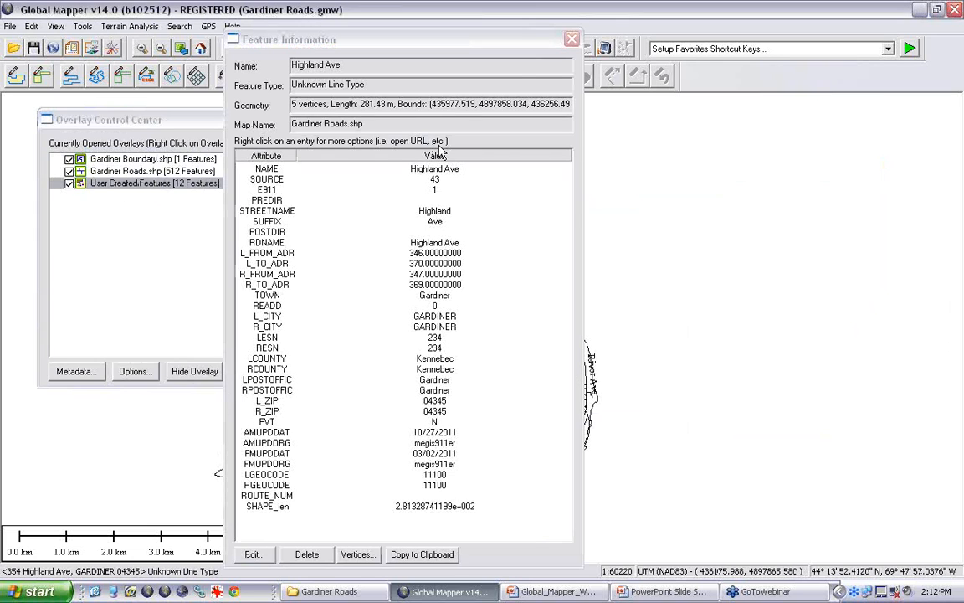
{"action": "left_click", "coordinate": [571, 40]}
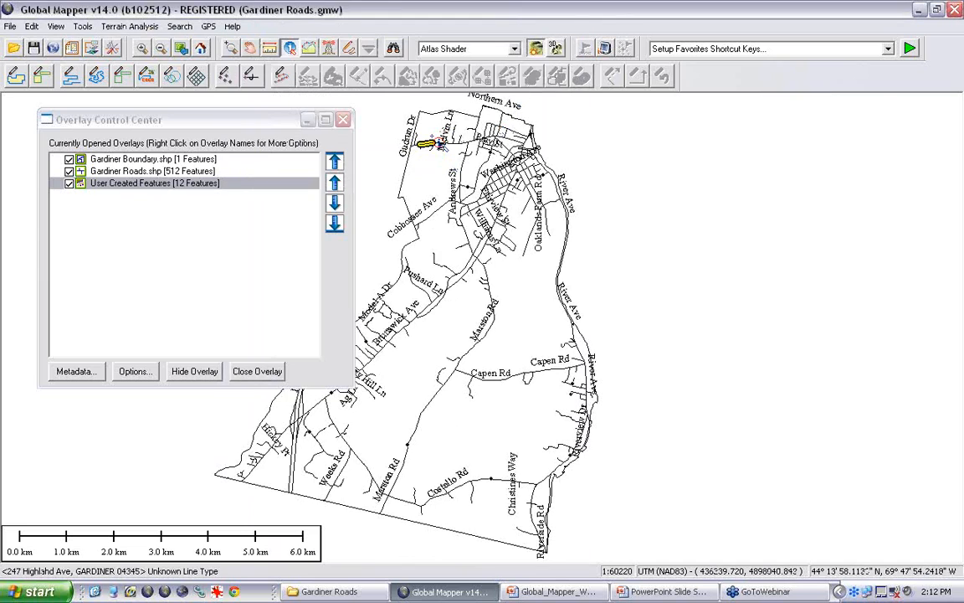
{"action": "left_click", "coordinate": [437, 148]}
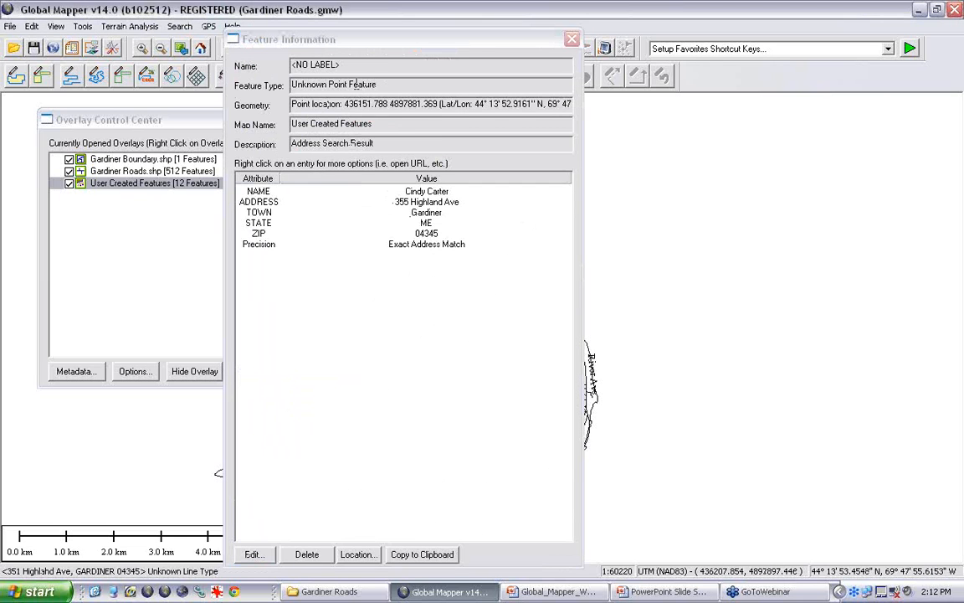
{"action": "left_click", "coordinate": [571, 40]}
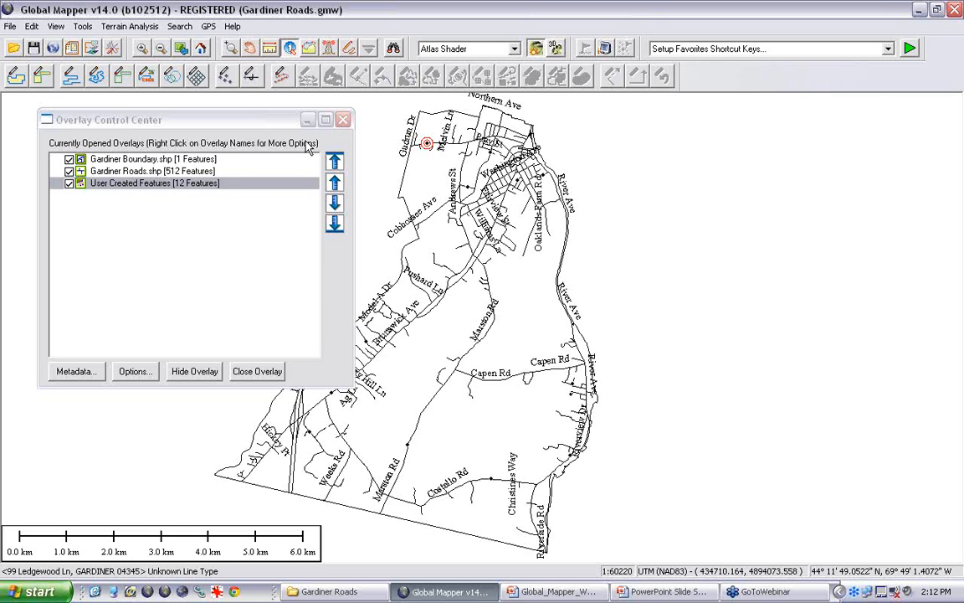
{"action": "left_click_drag", "start_coordinate": [243, 120], "coordinate": [189, 106]}
{"action": "left_click", "coordinate": [402, 163]}
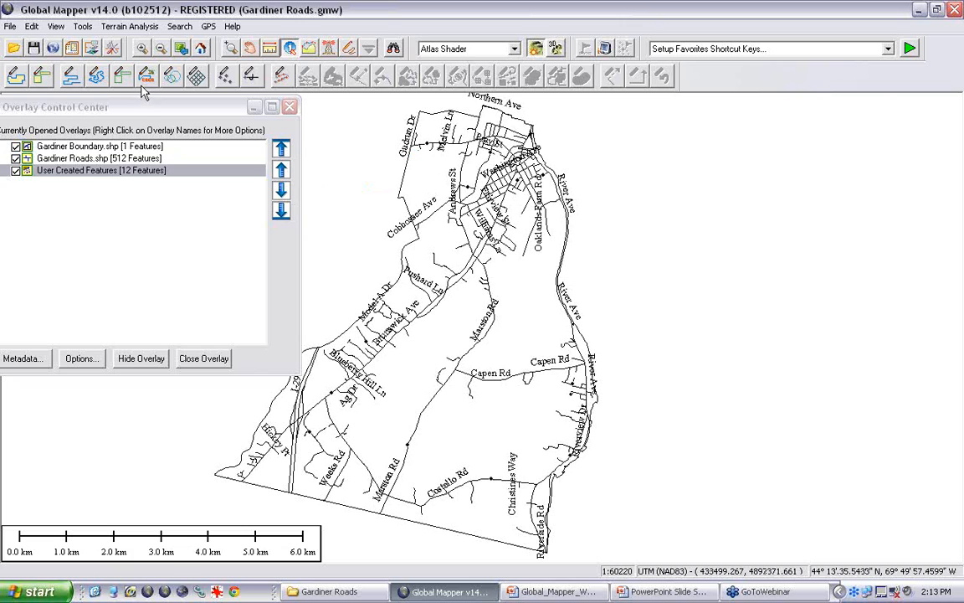
Open the configuration's point style settings, passing the area and line styles, and browse the available point symbols
{"action": "left_click", "coordinate": [113, 51]}
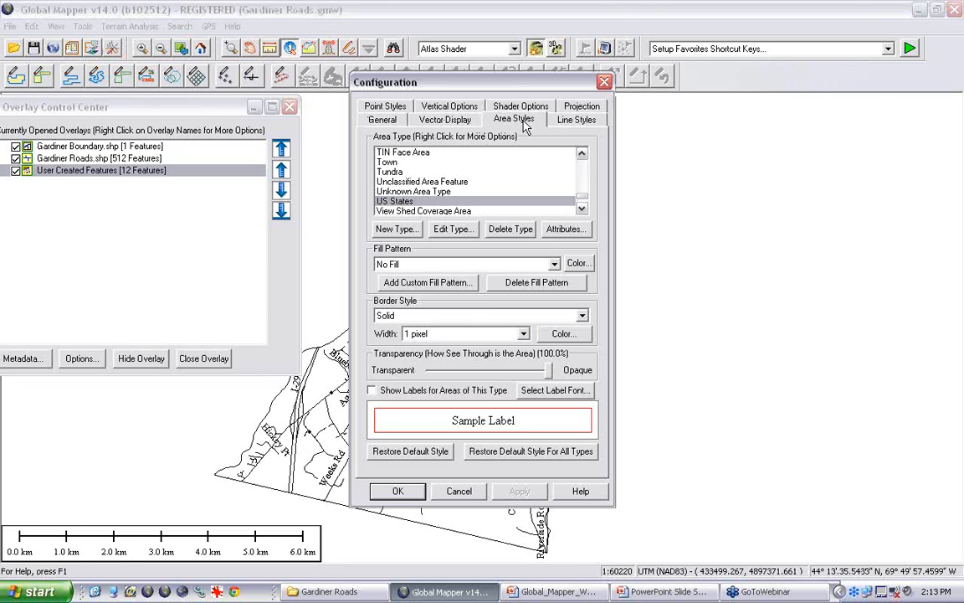
{"action": "left_click", "coordinate": [574, 124]}
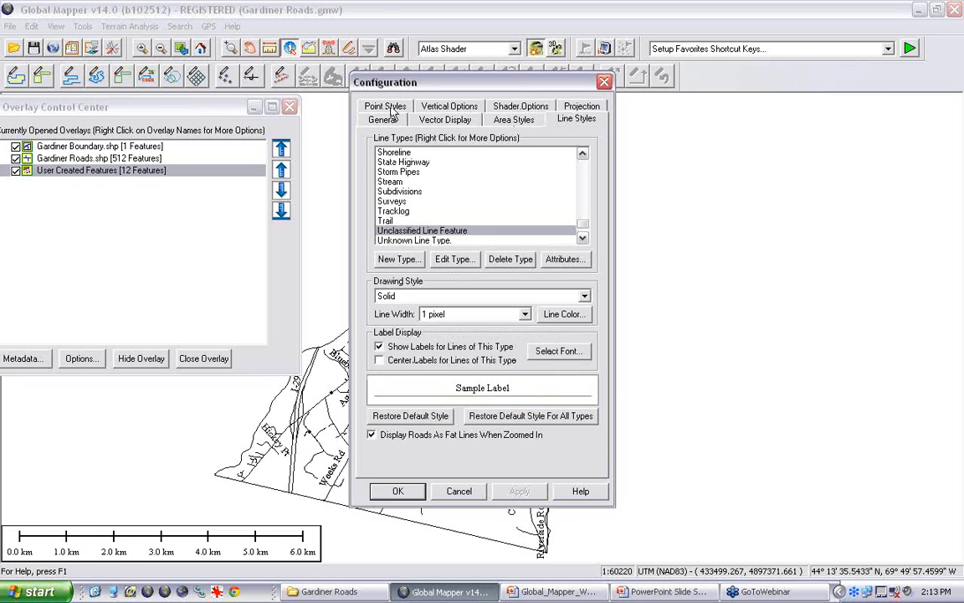
{"action": "left_click", "coordinate": [387, 107]}
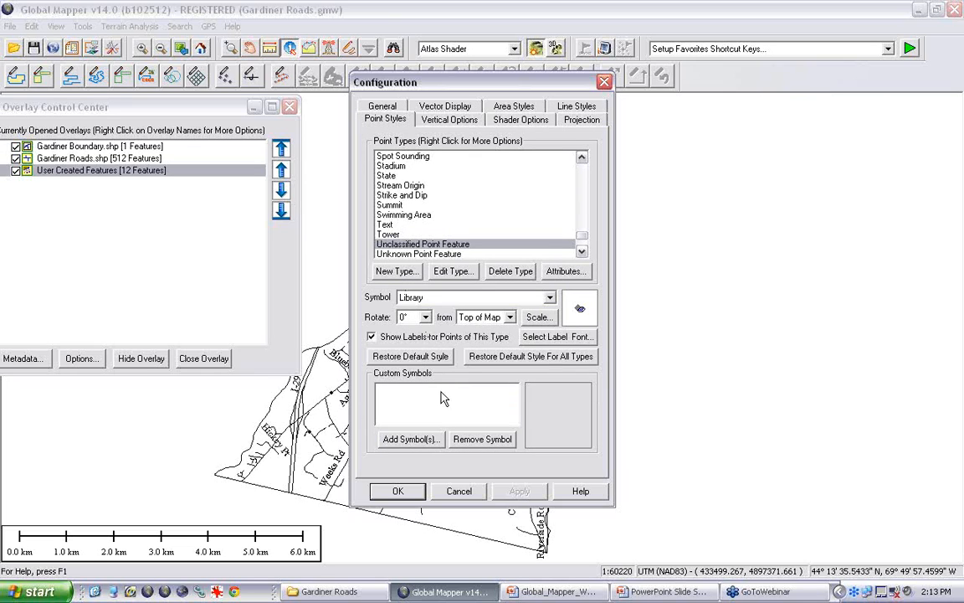
{"action": "left_click", "coordinate": [549, 298]}
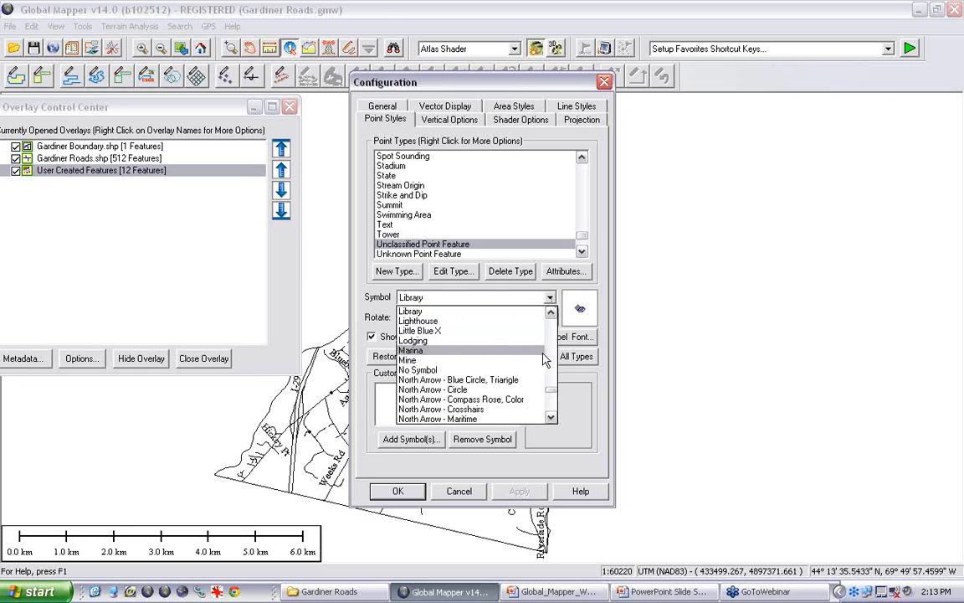
{"action": "key", "text": "Escape"}
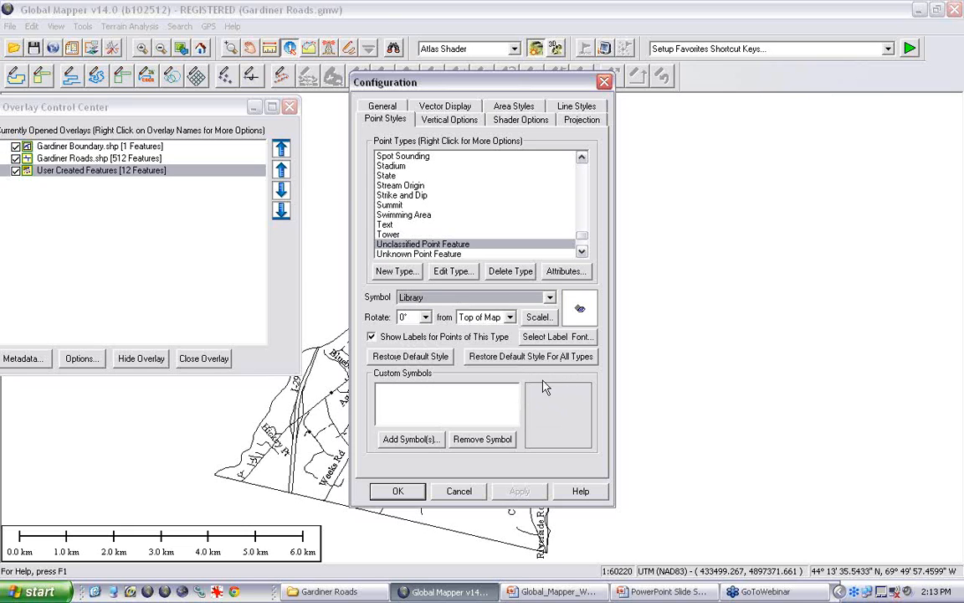
Add BM_Logo.jpg from the Corp_Logos folder as a custom point symbol with the description BM_Logo
{"action": "left_click", "coordinate": [410, 441]}
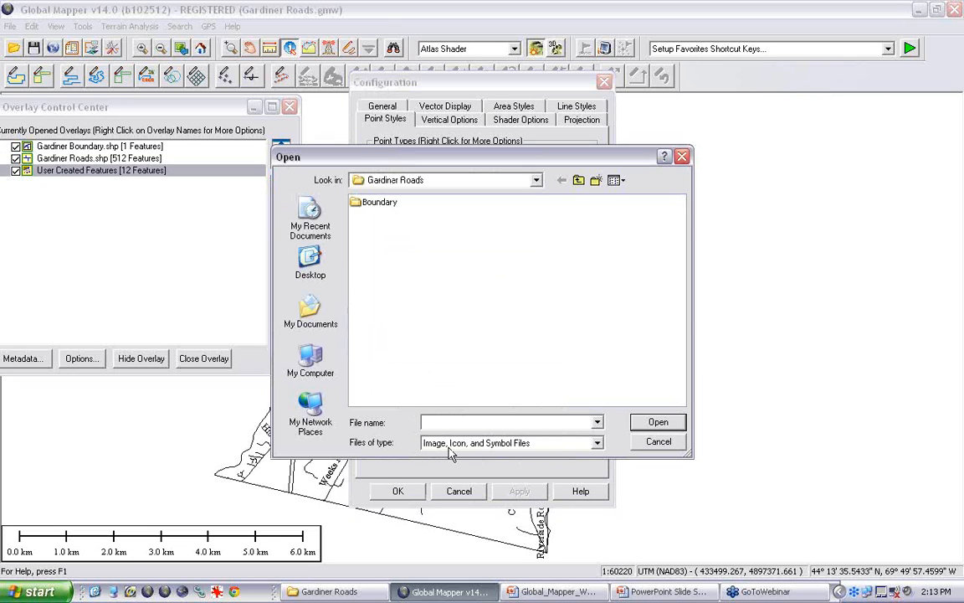
{"action": "left_click", "coordinate": [578, 180]}
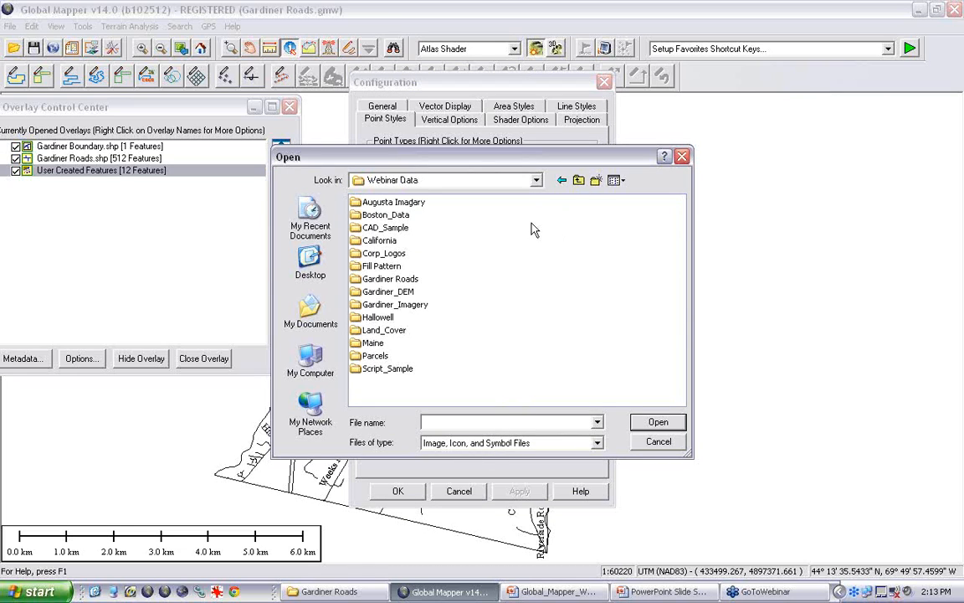
{"action": "double_click", "coordinate": [385, 253]}
{"action": "left_click", "coordinate": [385, 216]}
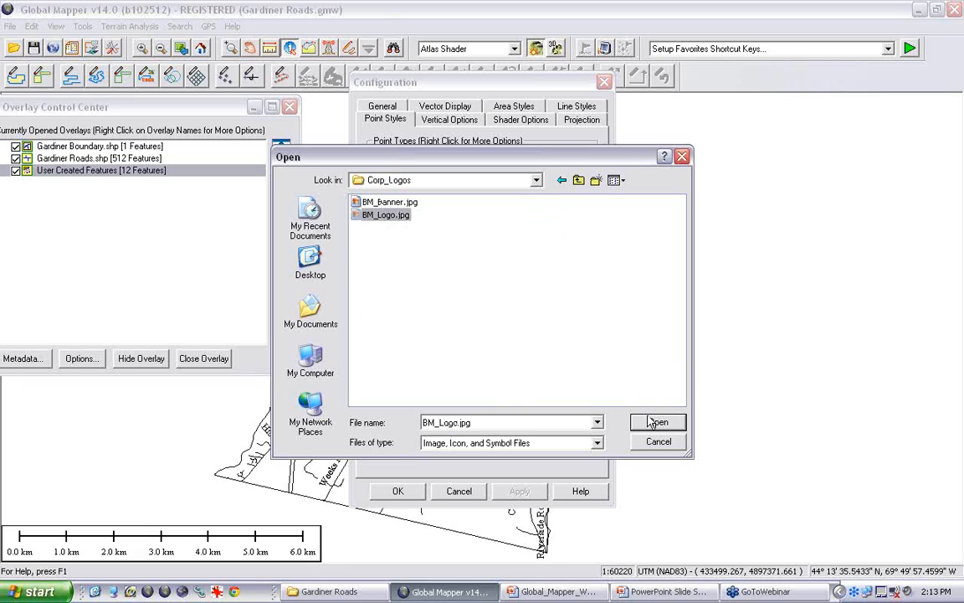
{"action": "left_click", "coordinate": [651, 425]}
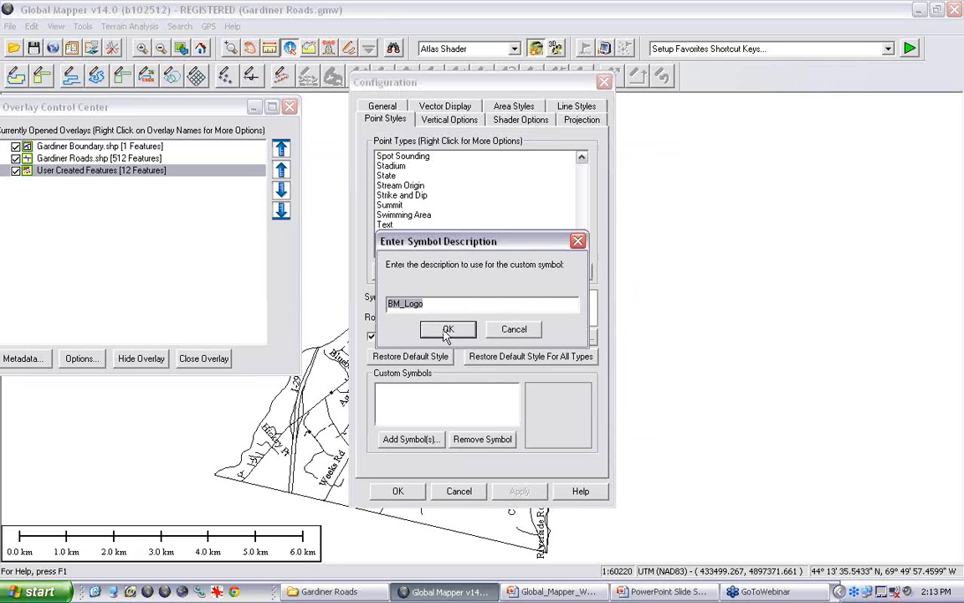
{"action": "left_click", "coordinate": [447, 330]}
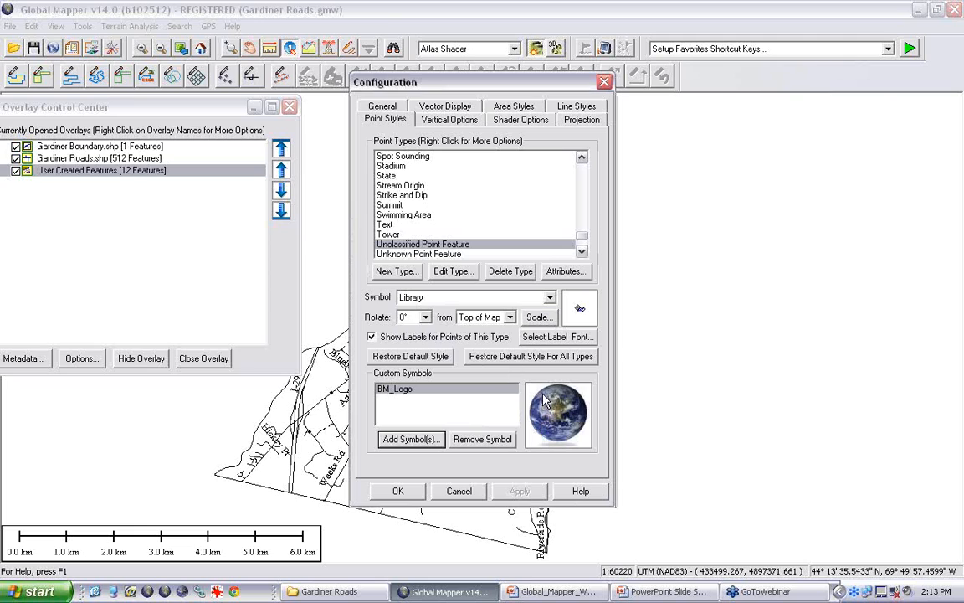
Create a new point type named Customers that uses the BM_Logo symbol and shows labels
{"action": "left_click", "coordinate": [396, 272]}
{"action": "type", "text": "Customers"}
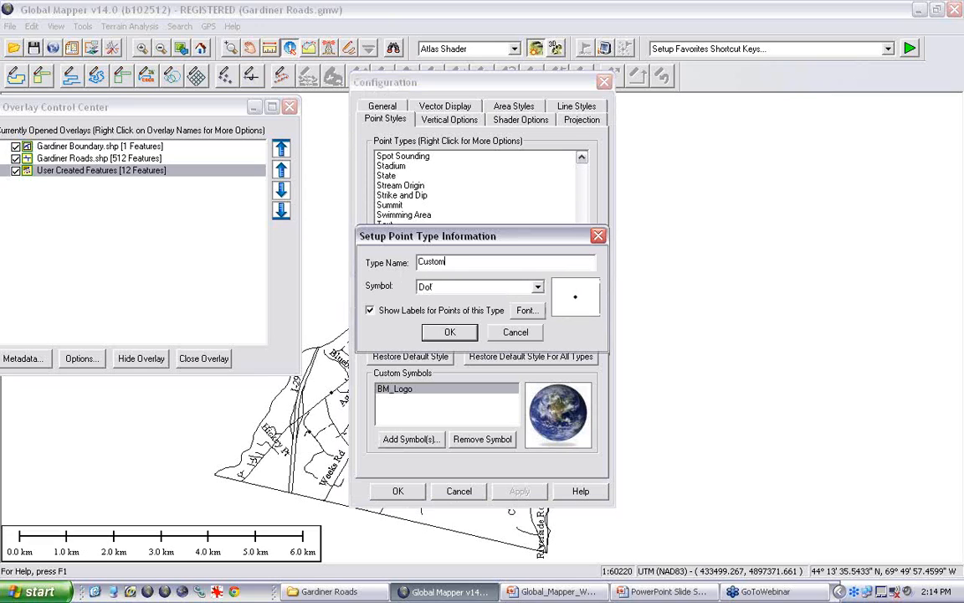
{"action": "left_click", "coordinate": [491, 292]}
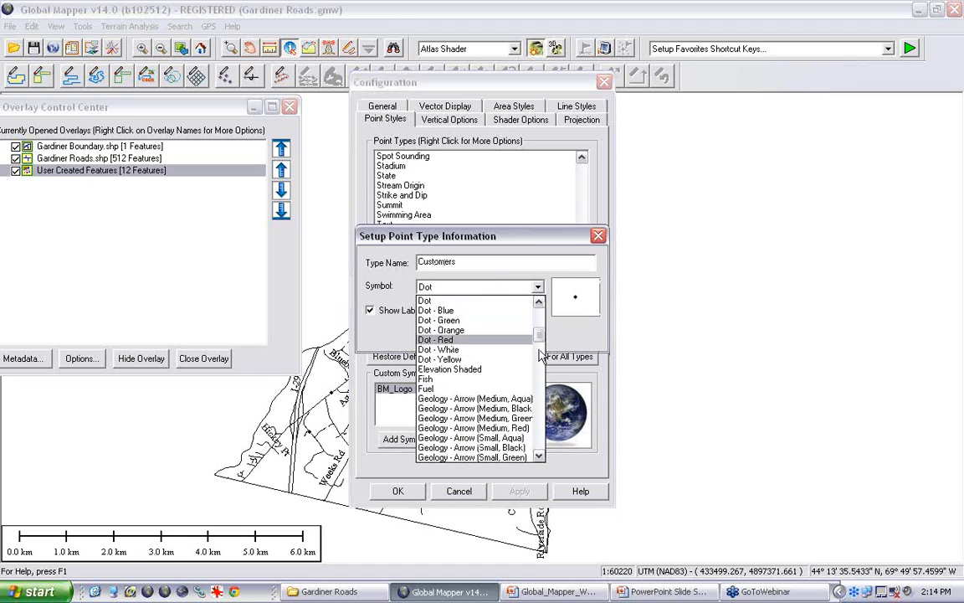
{"action": "scroll", "coordinate": [519, 351], "scroll_direction": "up", "scroll_amount": 5}
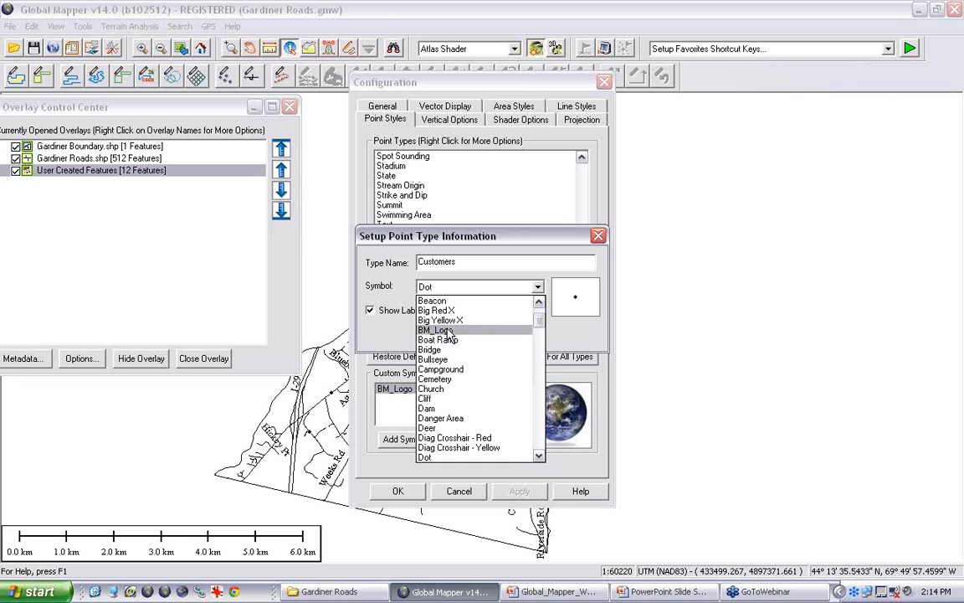
{"action": "left_click", "coordinate": [448, 332]}
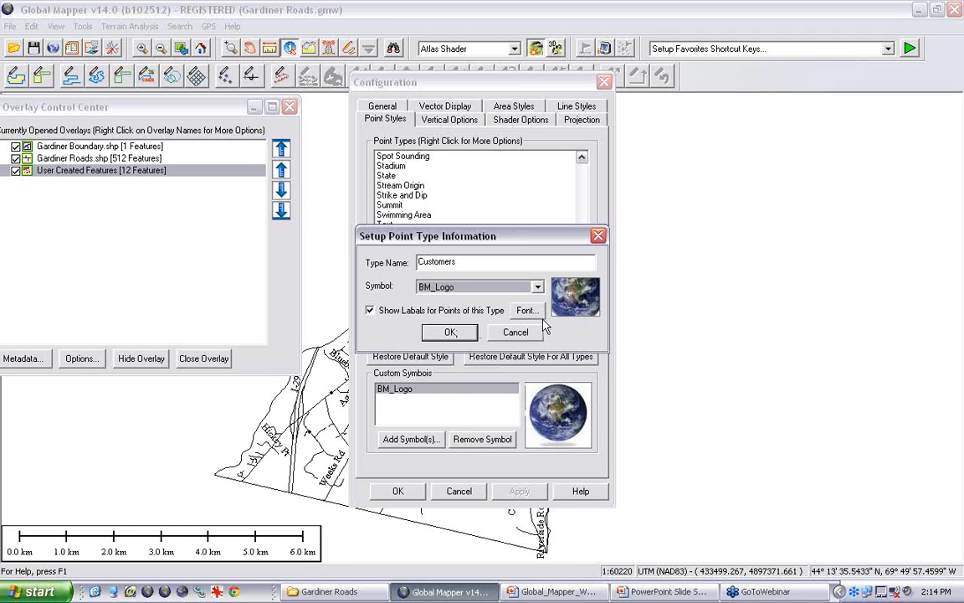
{"action": "left_click", "coordinate": [450, 332]}
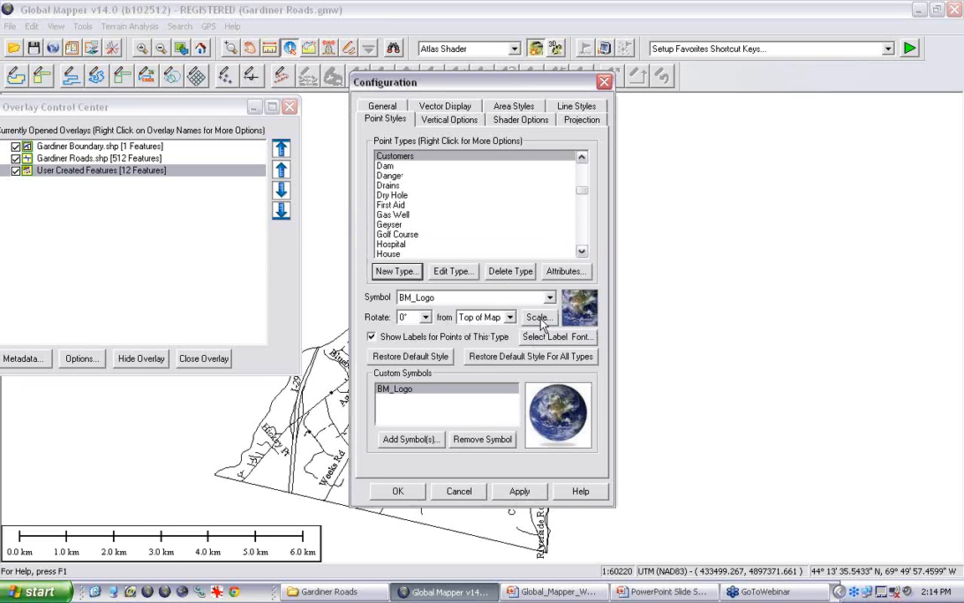
Scale the Customers point symbol by a factor of .3 and apply the configuration
{"action": "left_click", "coordinate": [538, 318]}
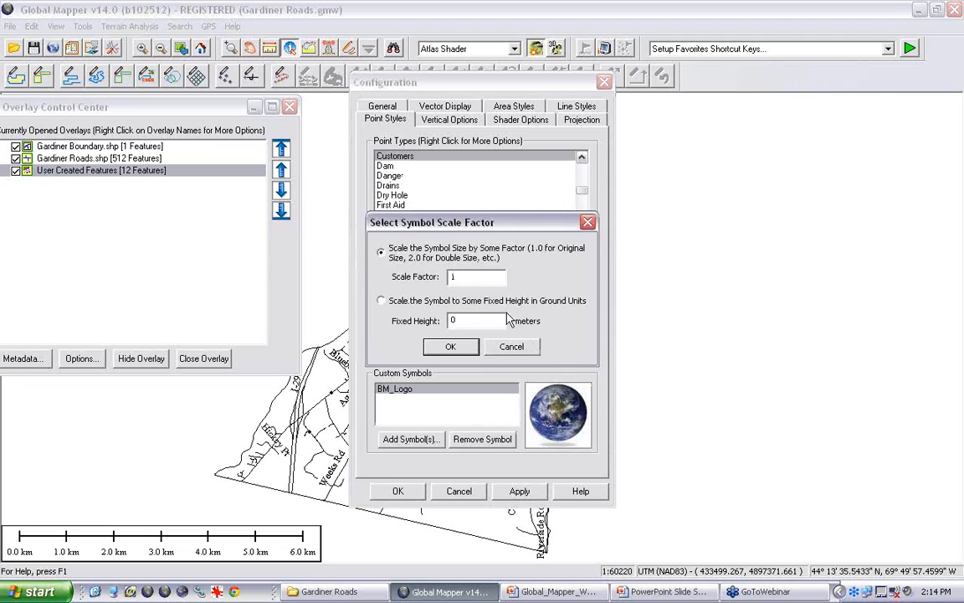
{"action": "double_click", "coordinate": [470, 277]}
{"action": "type", "text": ".3"}
{"action": "left_click", "coordinate": [450, 349]}
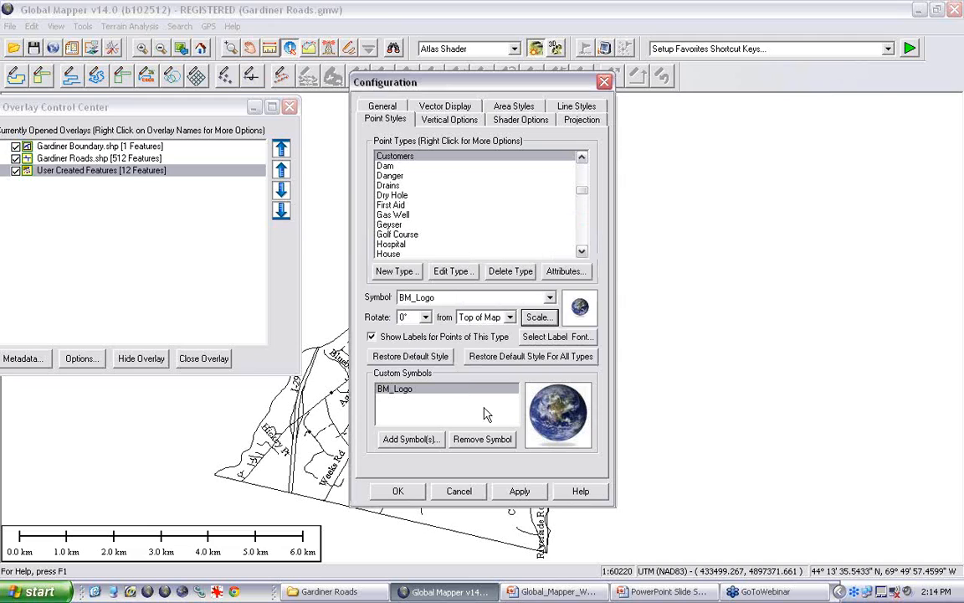
{"action": "left_click", "coordinate": [400, 492]}
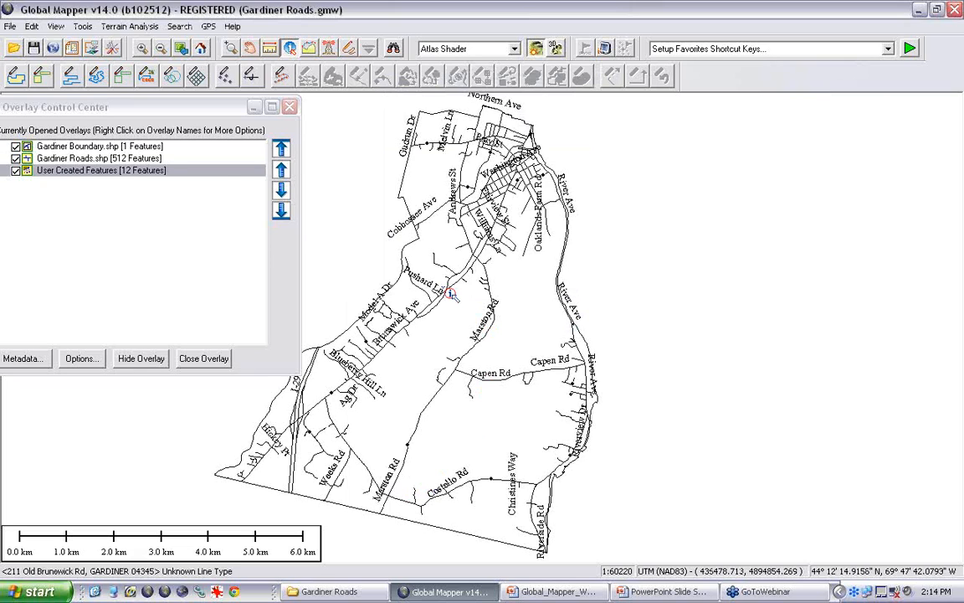
Classify the unclassified point features of the User Created Features layer as Customers and close the Overlay Control Center
{"action": "left_click", "coordinate": [113, 171]}
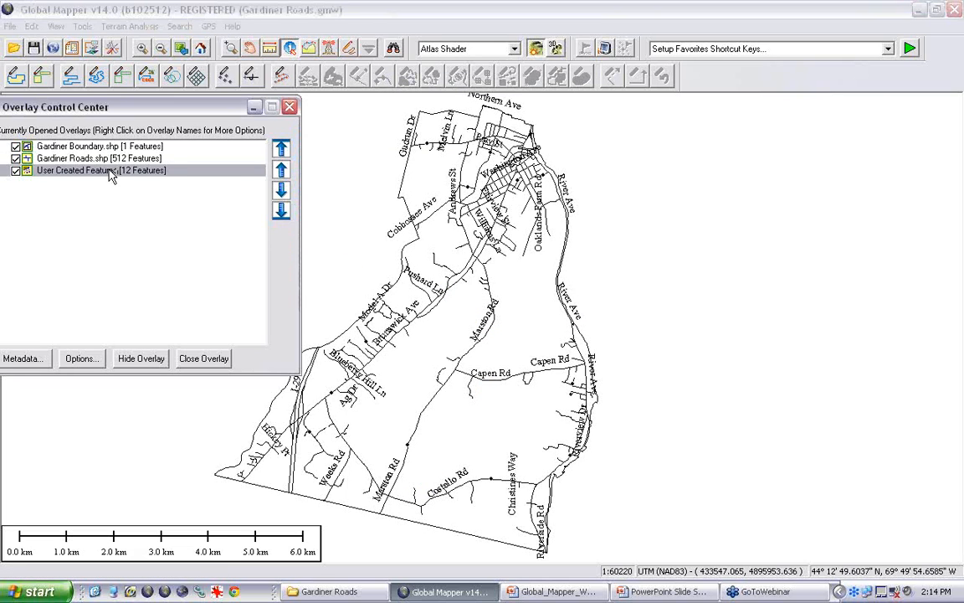
{"action": "left_click", "coordinate": [15, 170]}
{"action": "left_click", "coordinate": [15, 170]}
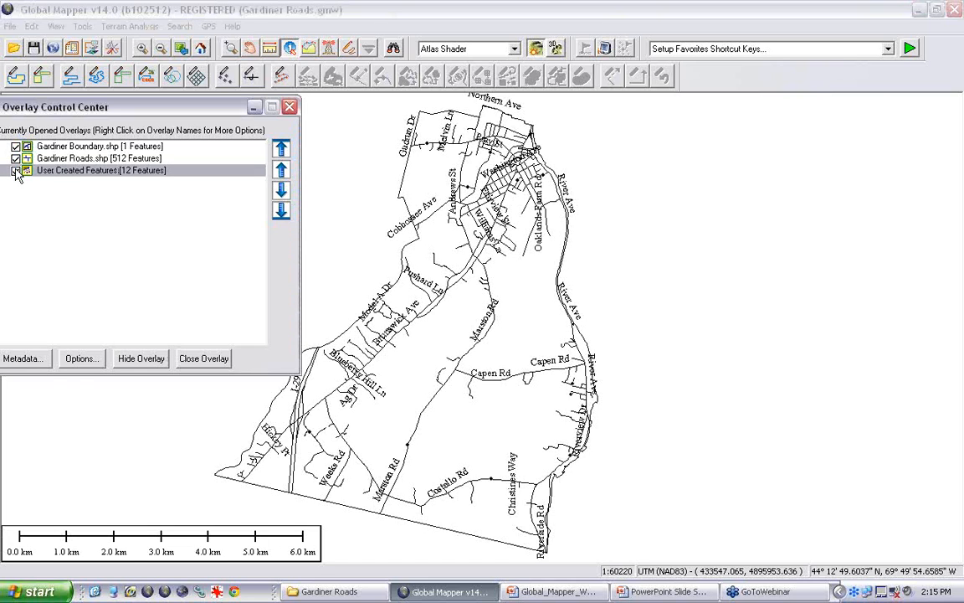
{"action": "left_click", "coordinate": [81, 361]}
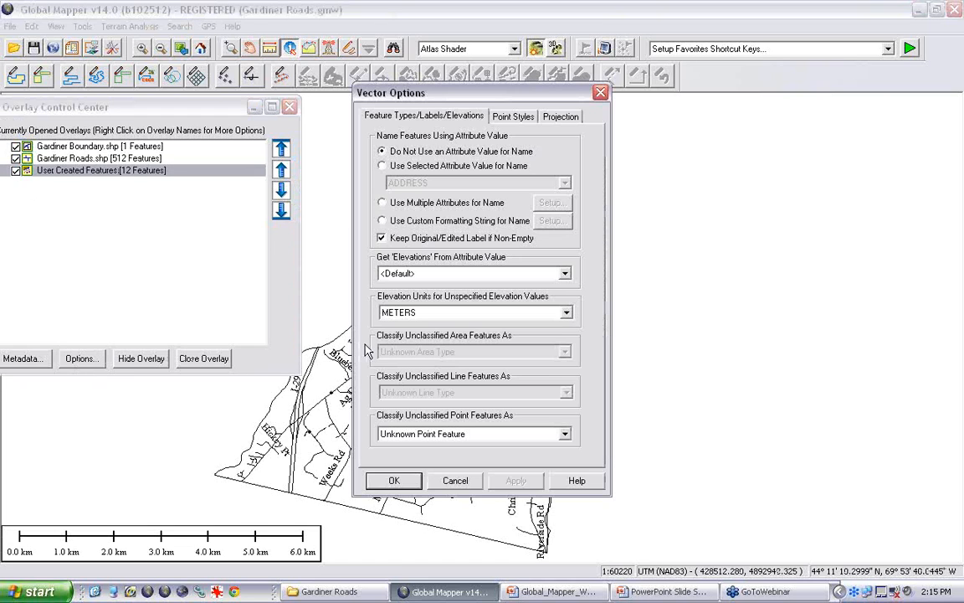
{"action": "left_click", "coordinate": [435, 434]}
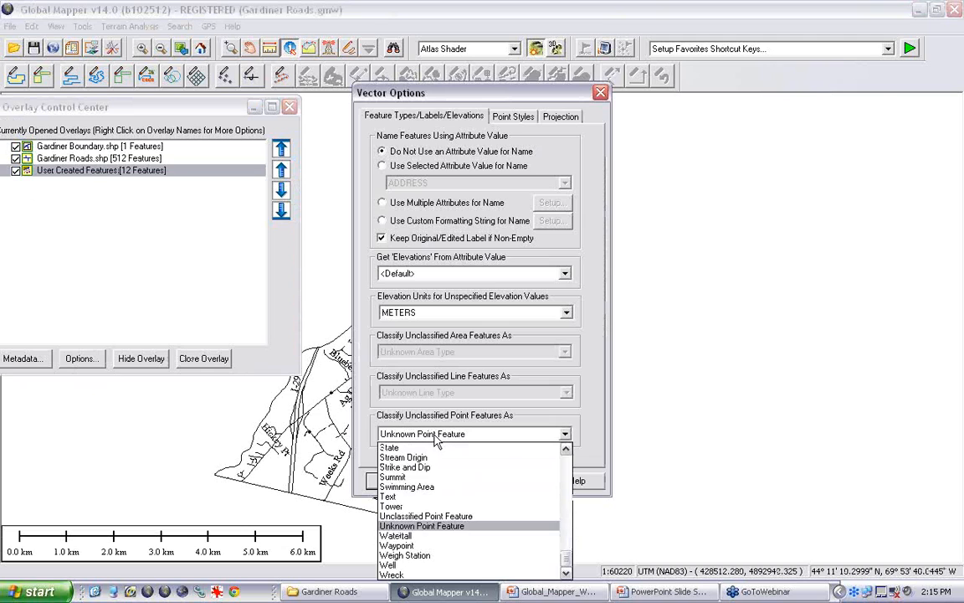
{"action": "left_click_drag", "start_coordinate": [568, 566], "coordinate": [569, 494]}
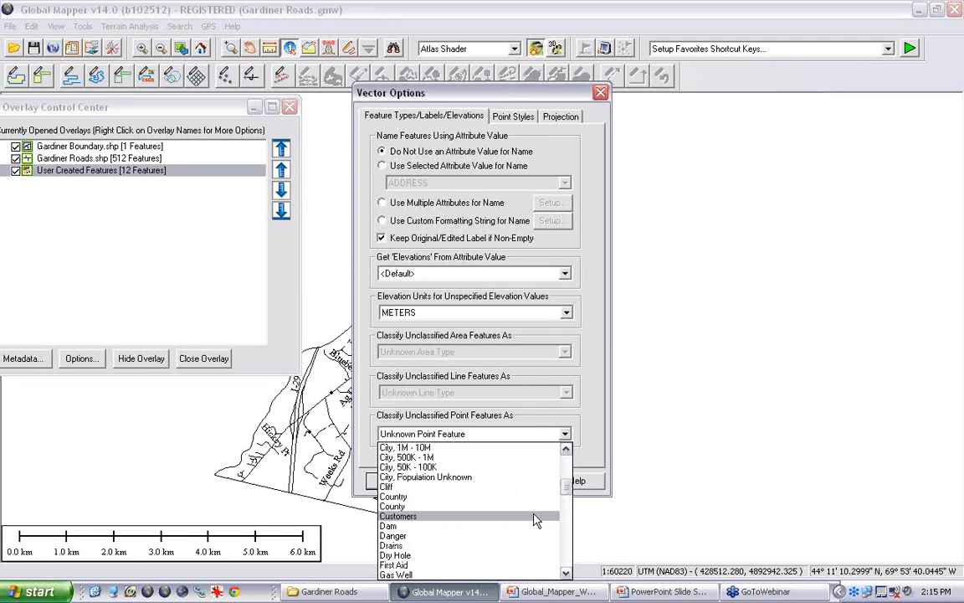
{"action": "left_click", "coordinate": [538, 516]}
{"action": "left_click", "coordinate": [397, 481]}
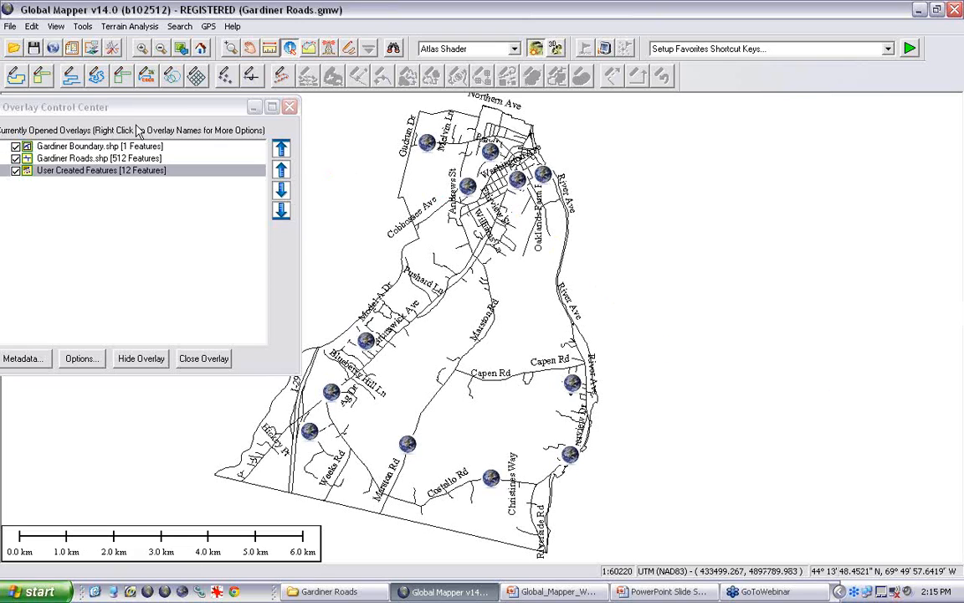
{"action": "left_click_drag", "start_coordinate": [157, 104], "coordinate": [176, 125]}
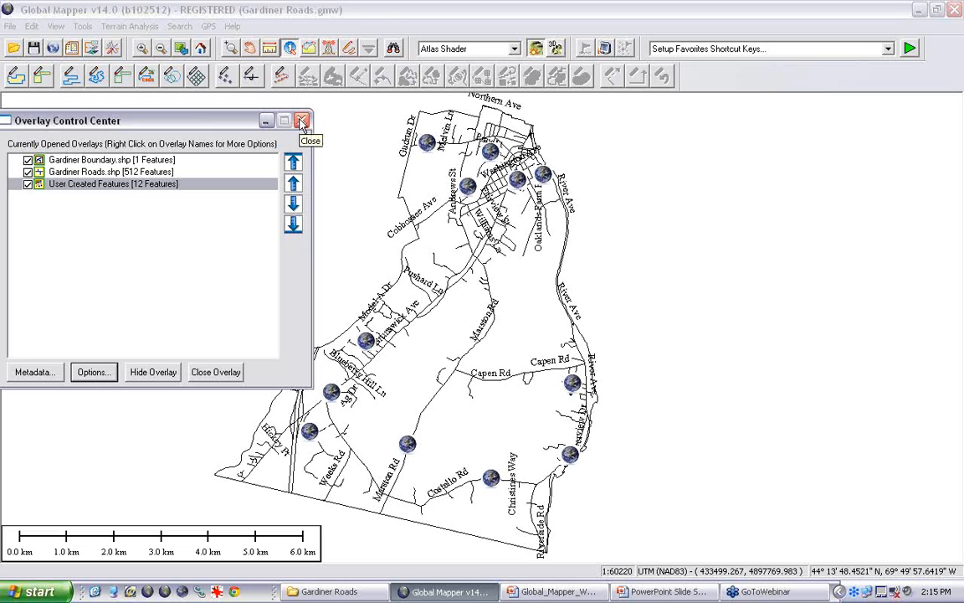
{"action": "left_click", "coordinate": [302, 122]}
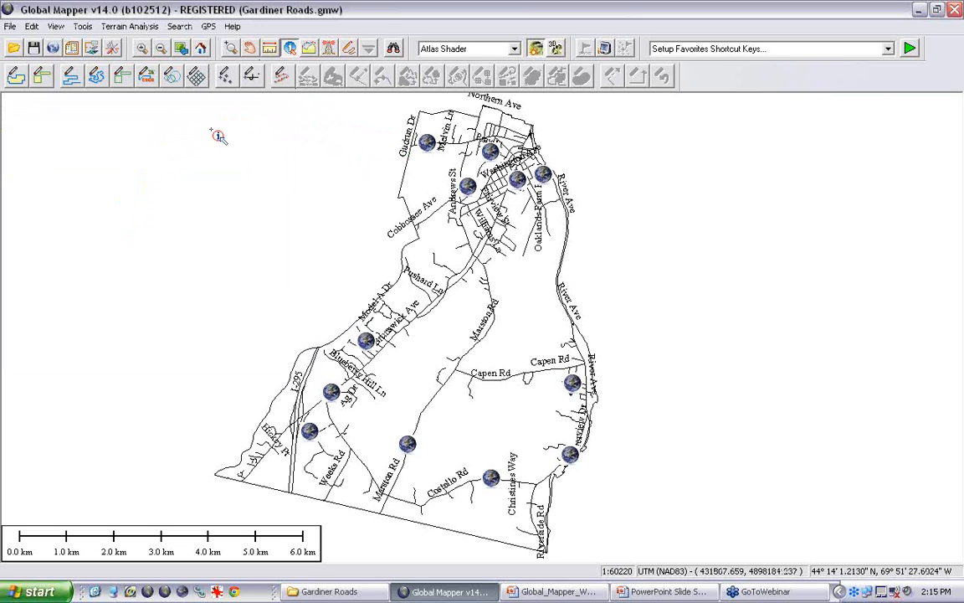
Place a new unnamed point of type Customers in the blank area northwest of the Gardiner boundary, using the default style
{"action": "left_click", "coordinate": [225, 76]}
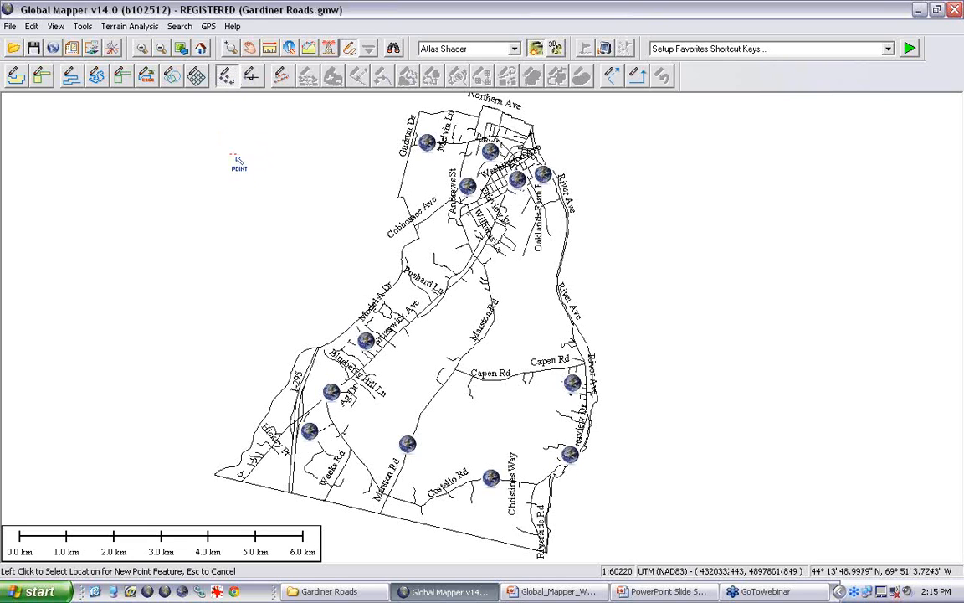
{"action": "left_click", "coordinate": [232, 198]}
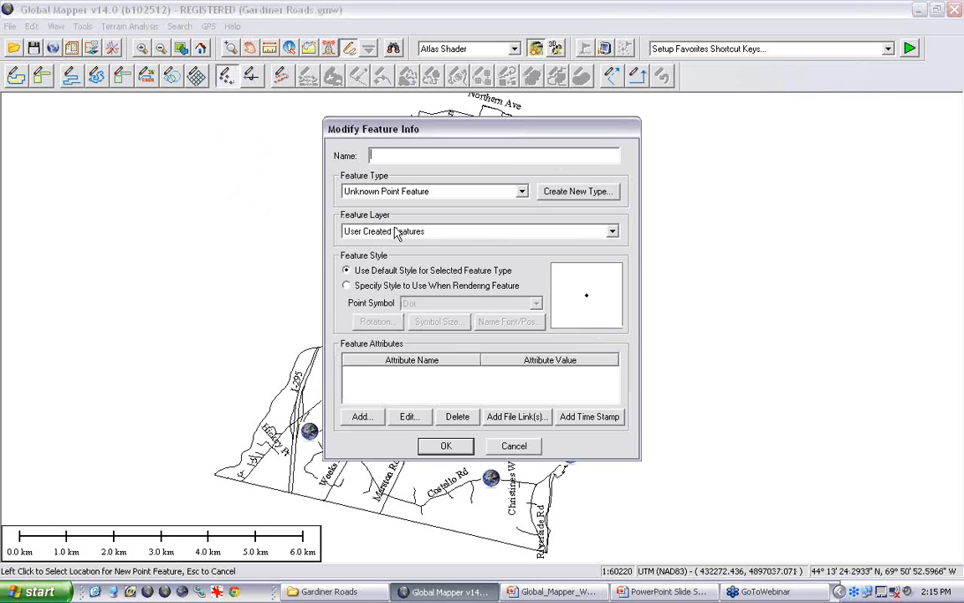
{"action": "left_click", "coordinate": [522, 195]}
{"action": "left_click_drag", "start_coordinate": [527, 361], "coordinate": [529, 267]}
{"action": "left_click", "coordinate": [502, 283]}
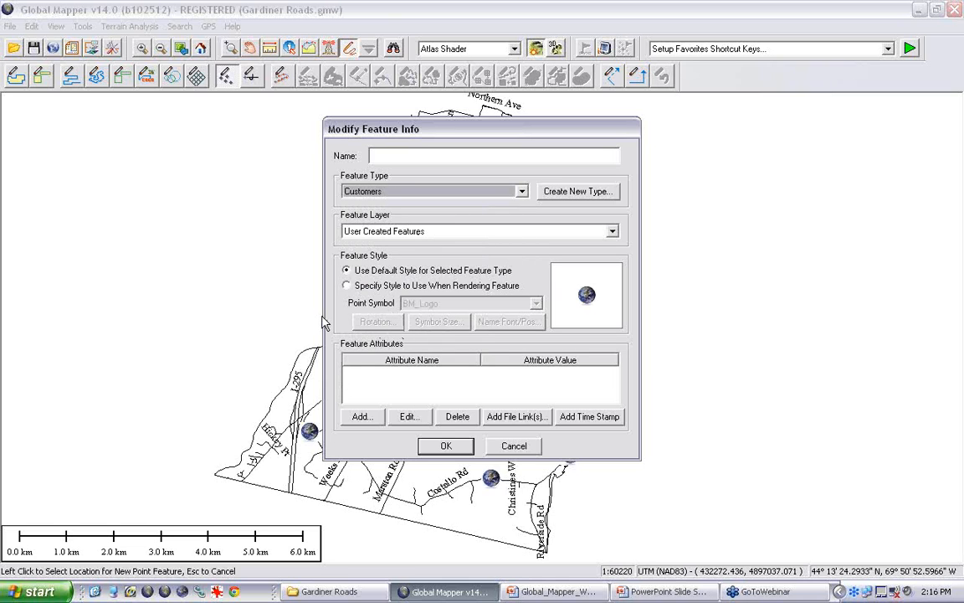
{"action": "left_click", "coordinate": [444, 446]}
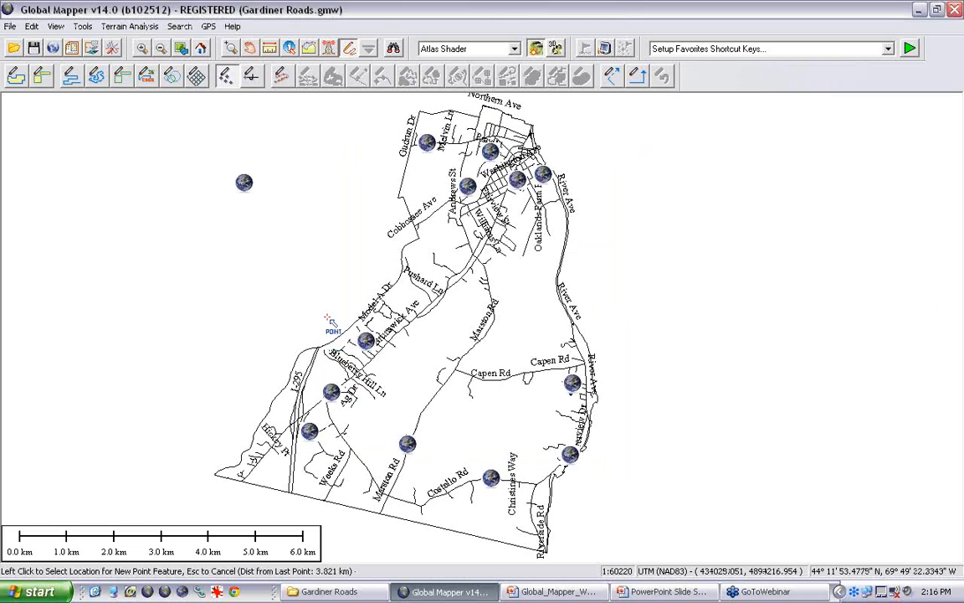
Place six more unnamed Customers points outside the Gardiner boundary, one to the west and five spread along the east
{"action": "left_click", "coordinate": [734, 158]}
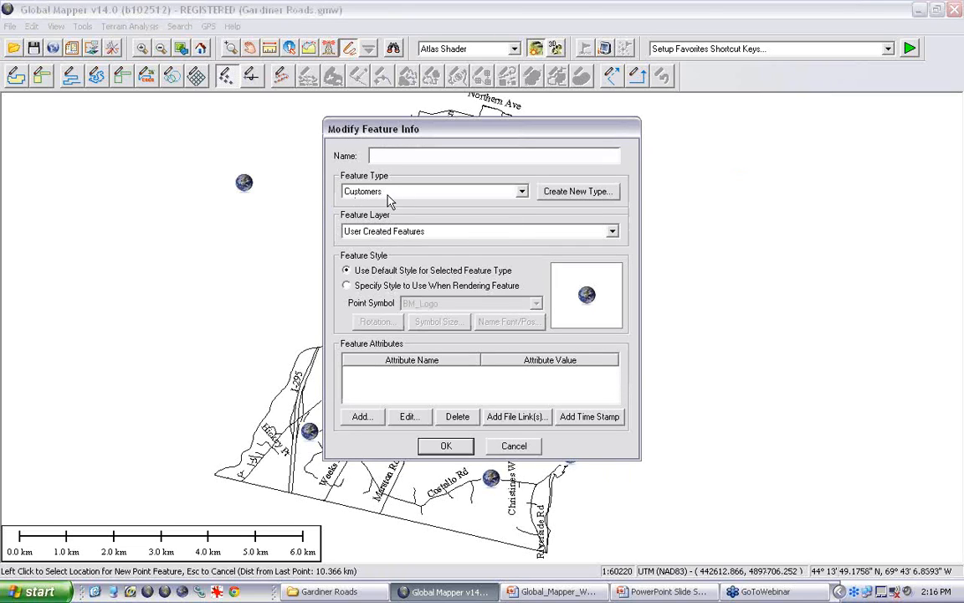
{"action": "left_click", "coordinate": [443, 446]}
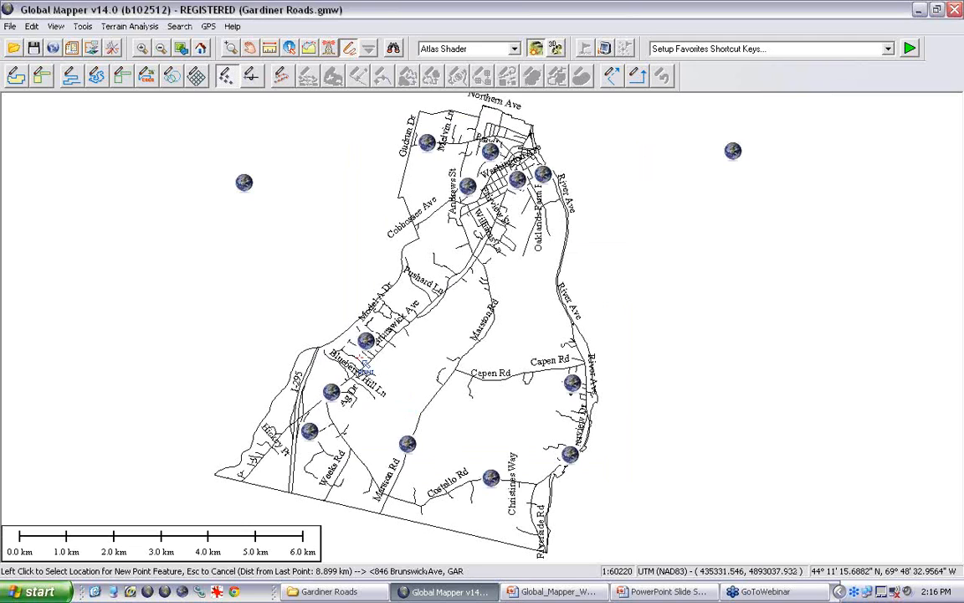
{"action": "left_click", "coordinate": [172, 261]}
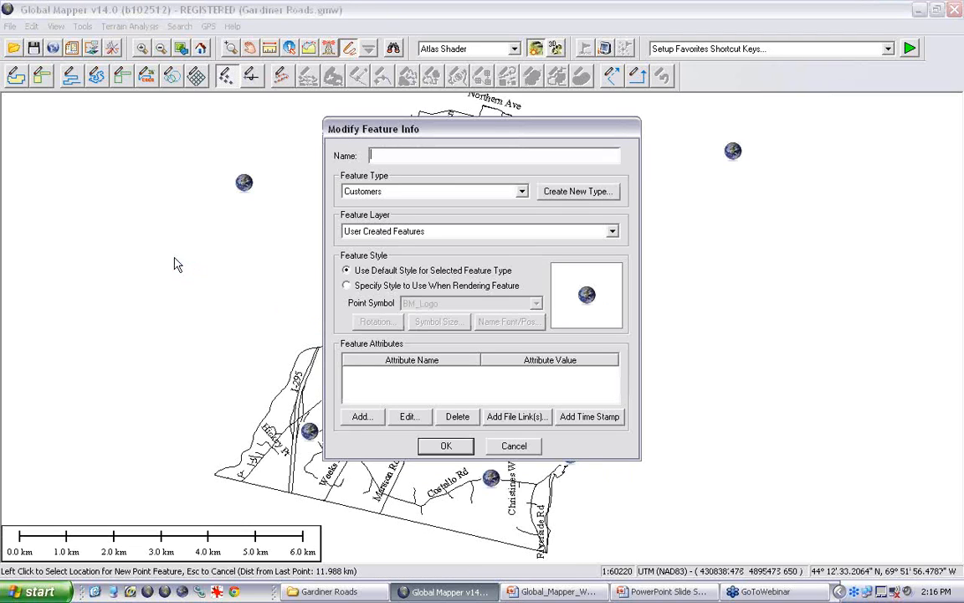
{"action": "left_click", "coordinate": [447, 447]}
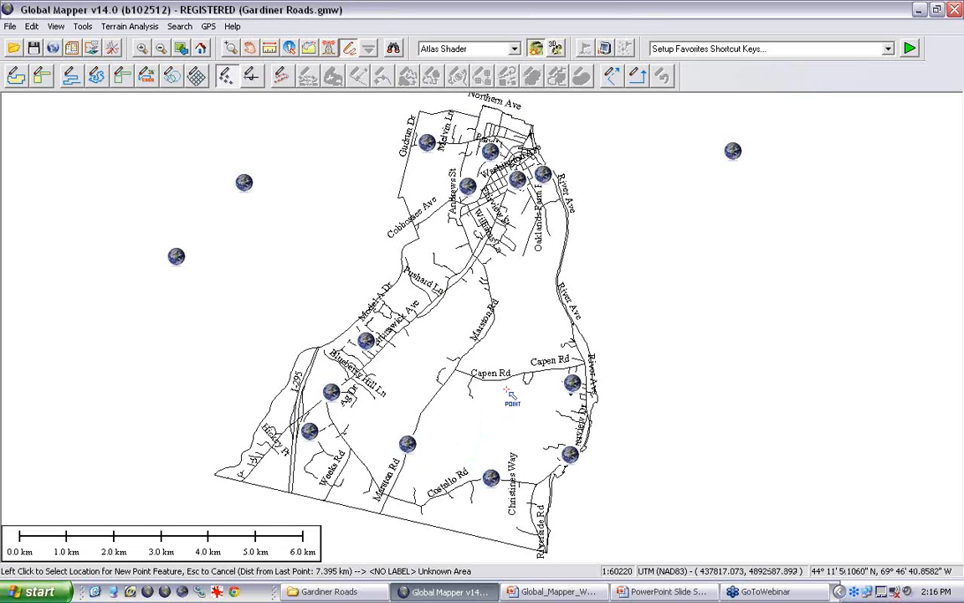
{"action": "left_click", "coordinate": [658, 266]}
{"action": "key", "text": "Return"}
{"action": "left_click", "coordinate": [710, 293]}
{"action": "left_click", "coordinate": [726, 400]}
{"action": "left_click", "coordinate": [662, 449]}
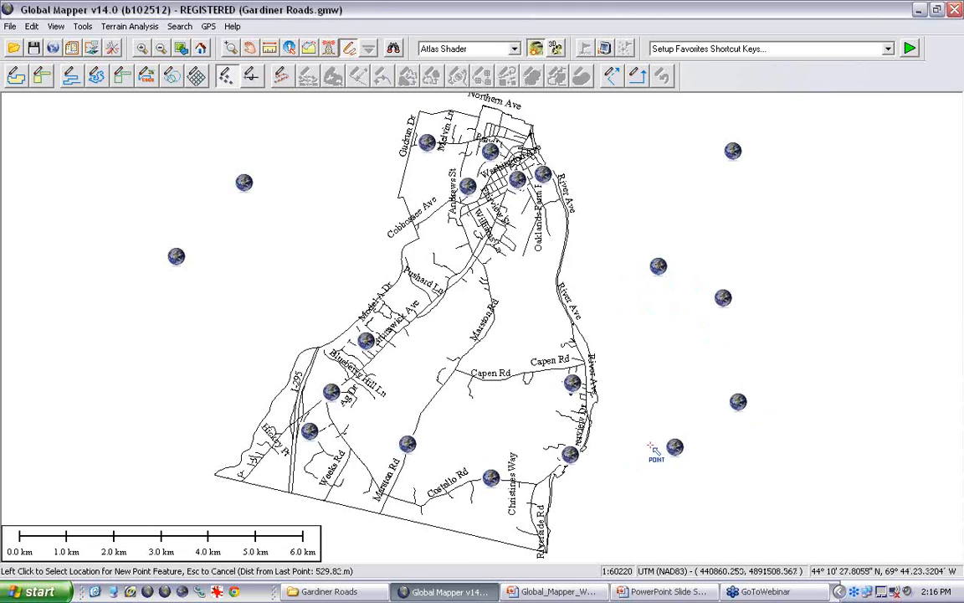
Place seven more unnamed Customers points in the blank area west of the Gardiner boundary, spread from north to south
{"action": "left_click", "coordinate": [172, 385]}
{"action": "key", "text": "Return"}
{"action": "left_click", "coordinate": [37, 375]}
{"action": "key", "text": "Return"}
{"action": "left_click", "coordinate": [56, 269]}
{"action": "left_click", "coordinate": [66, 186]}
{"action": "left_click", "coordinate": [152, 141]}
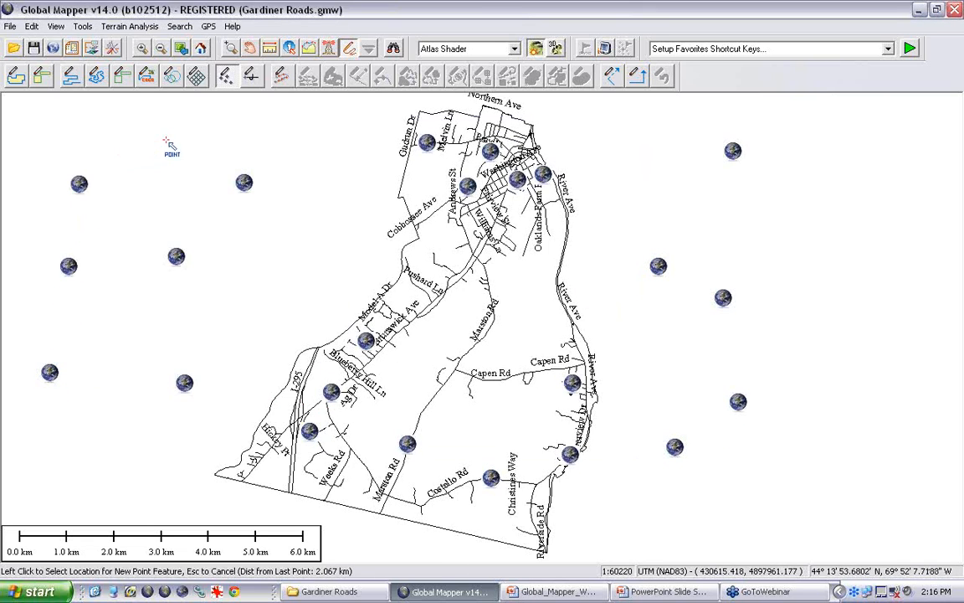
{"action": "left_click", "coordinate": [286, 147]}
{"action": "left_click", "coordinate": [298, 270]}
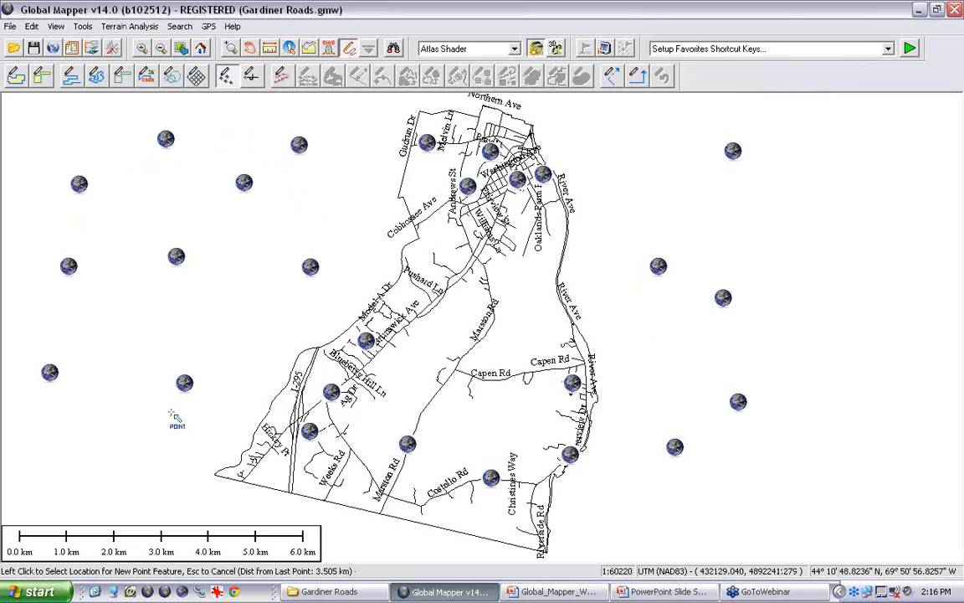
Place twelve more unnamed Customers points in the blank area east of the Gardiner boundary, filling the gaps between the existing ones
{"action": "left_click", "coordinate": [722, 228]}
{"action": "left_click", "coordinate": [837, 318]}
{"action": "left_click", "coordinate": [861, 427]}
{"action": "left_click", "coordinate": [809, 493]}
{"action": "left_click", "coordinate": [696, 502]}
{"action": "left_click", "coordinate": [627, 349]}
{"action": "left_click", "coordinate": [614, 181]}
{"action": "left_click", "coordinate": [791, 188]}
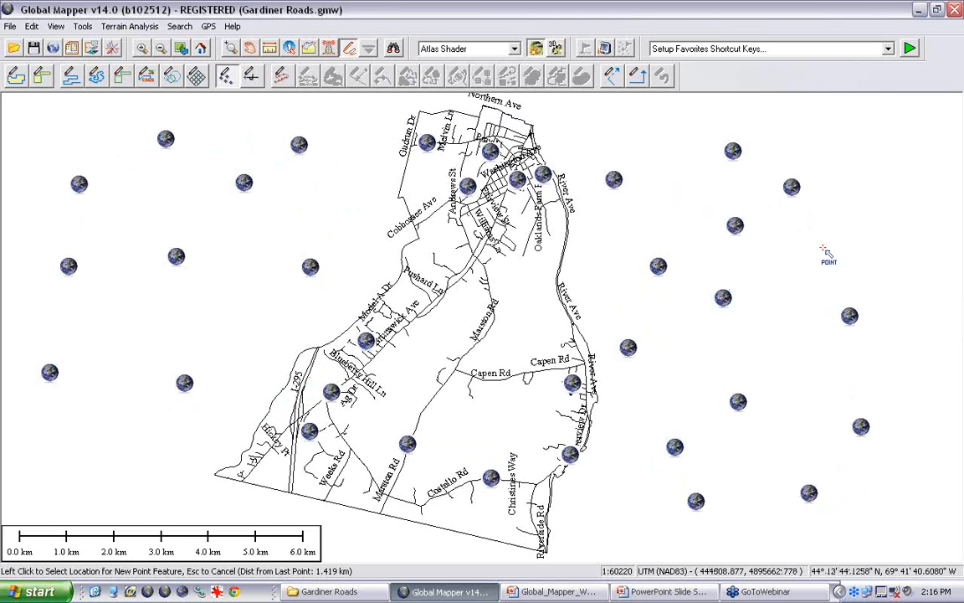
{"action": "left_click", "coordinate": [849, 202]}
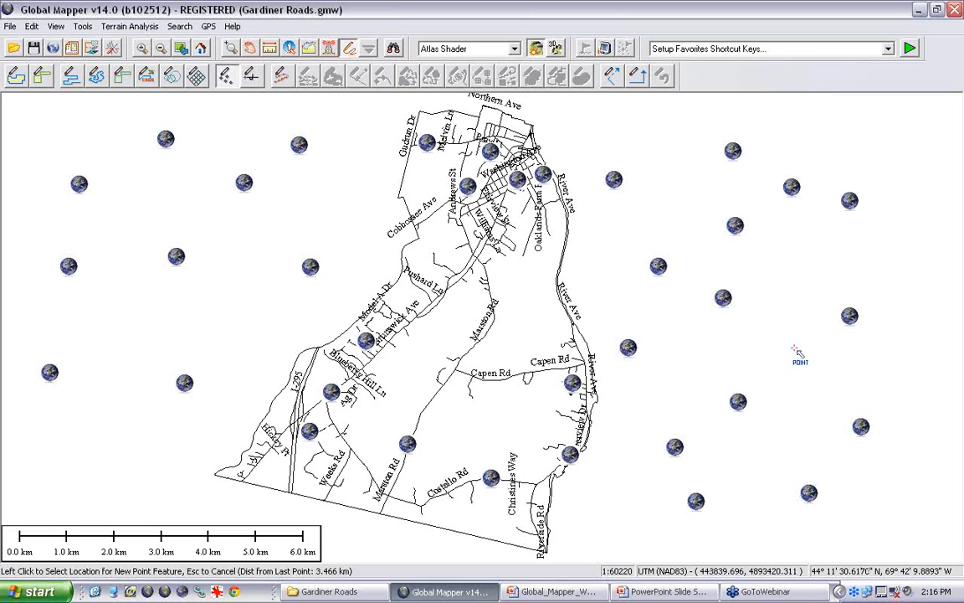
{"action": "left_click", "coordinate": [791, 316]}
{"action": "key", "text": "Return"}
{"action": "left_click", "coordinate": [572, 384]}
{"action": "key", "text": "Return"}
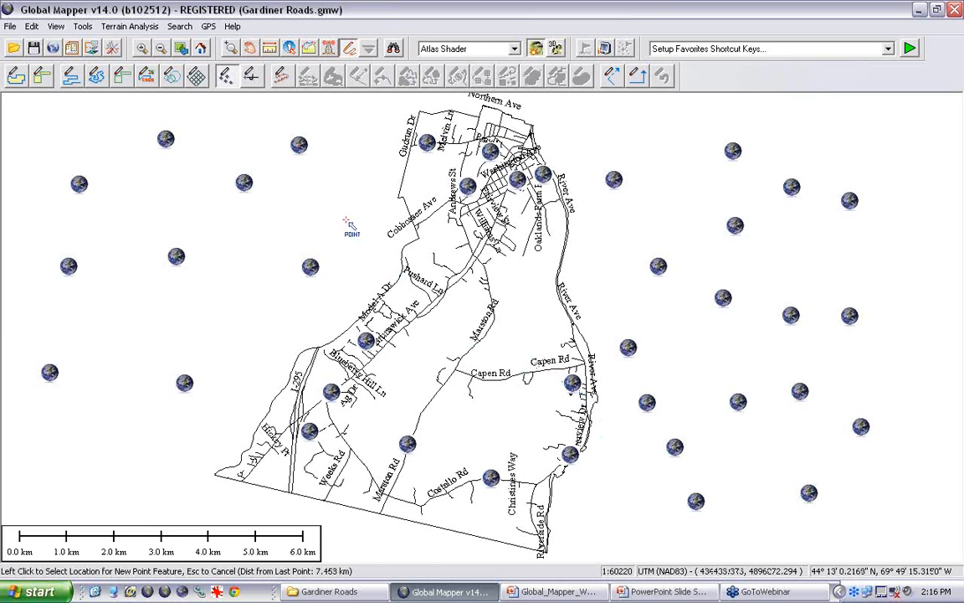
{"action": "left_click", "coordinate": [185, 29]}
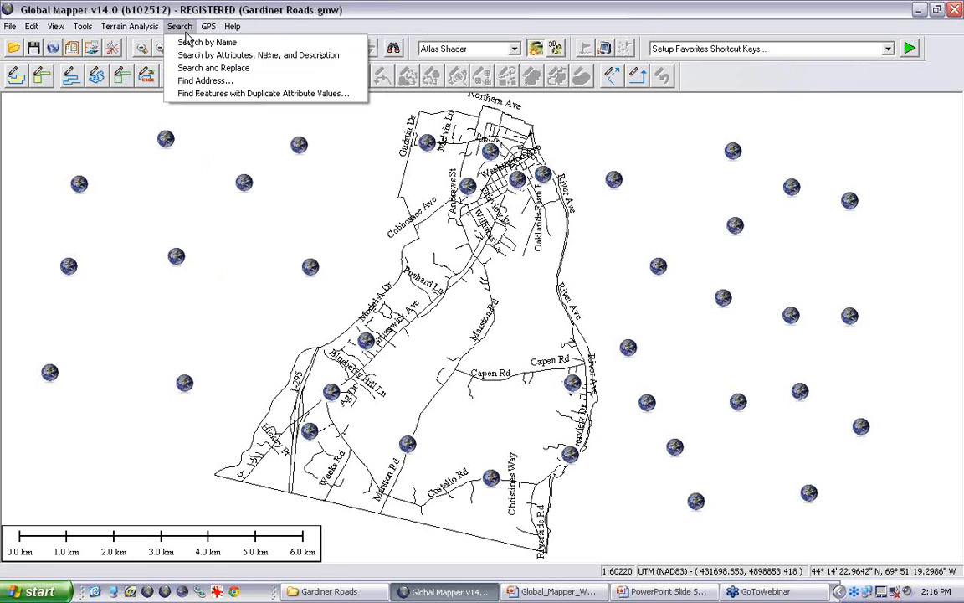
{"action": "left_click", "coordinate": [197, 68]}
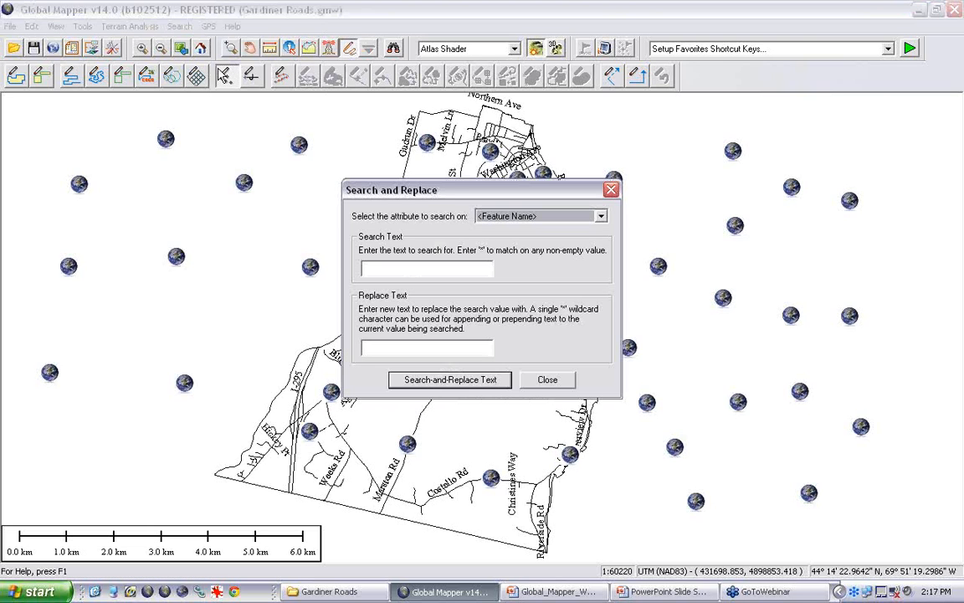
{"action": "left_click_drag", "start_coordinate": [405, 191], "coordinate": [603, 118]}
{"action": "left_click", "coordinate": [797, 143]}
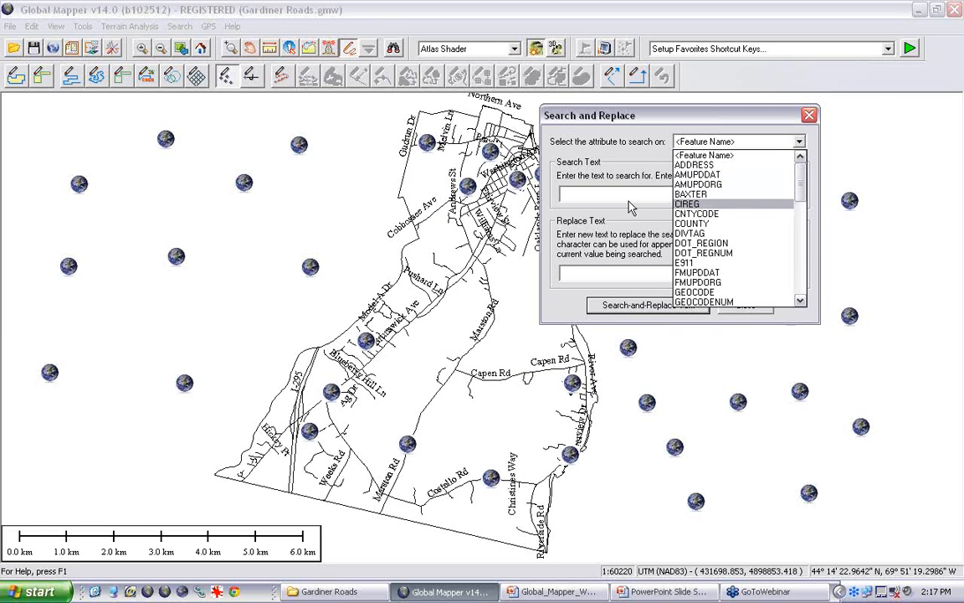
{"action": "left_click", "coordinate": [725, 72]}
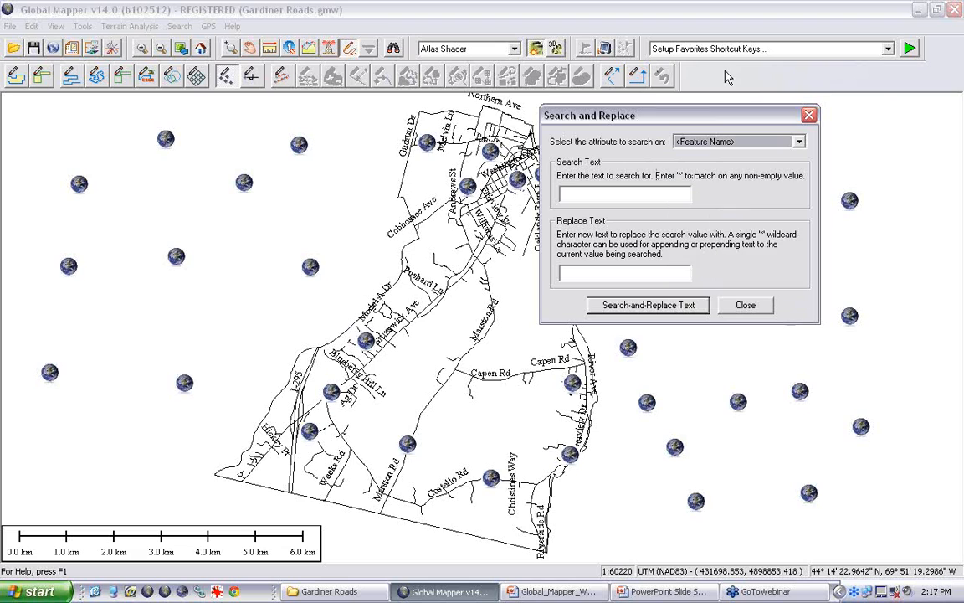
{"action": "left_click", "coordinate": [809, 116]}
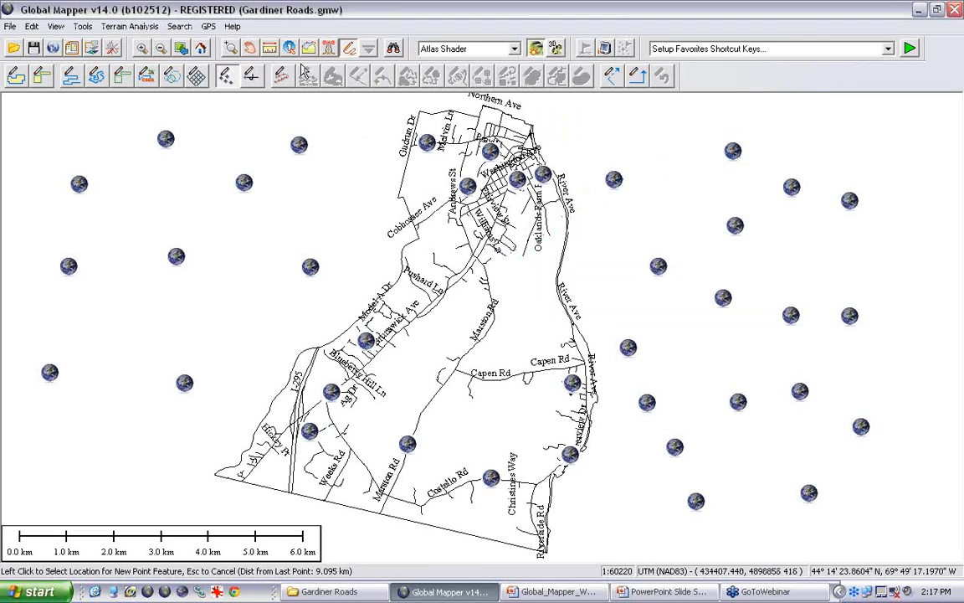
Inspect the attributes of a Marston Rd segment north of Capen Rd with the Feature Info tool, and close its information
{"action": "left_click", "coordinate": [289, 48]}
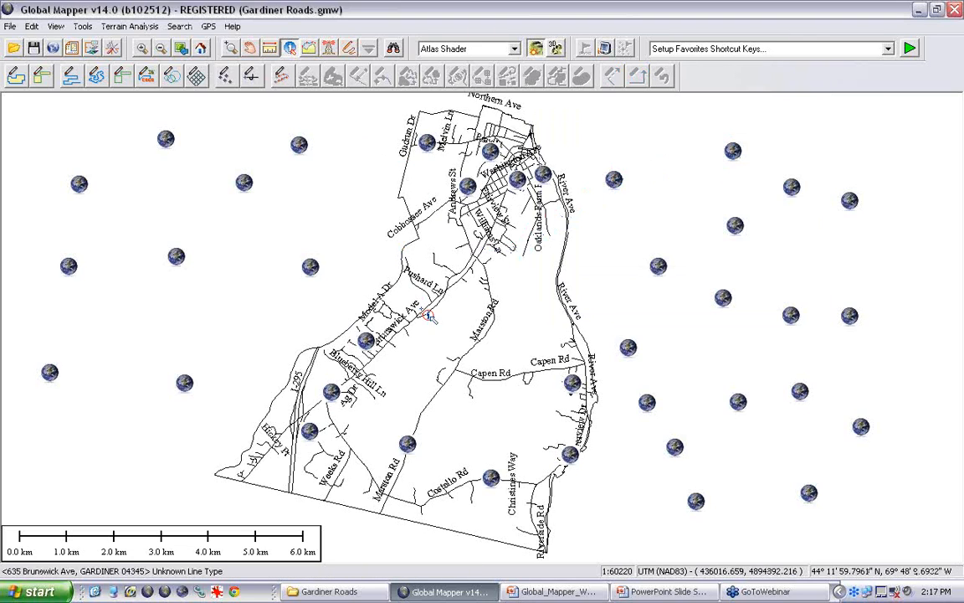
{"action": "left_click", "coordinate": [495, 342]}
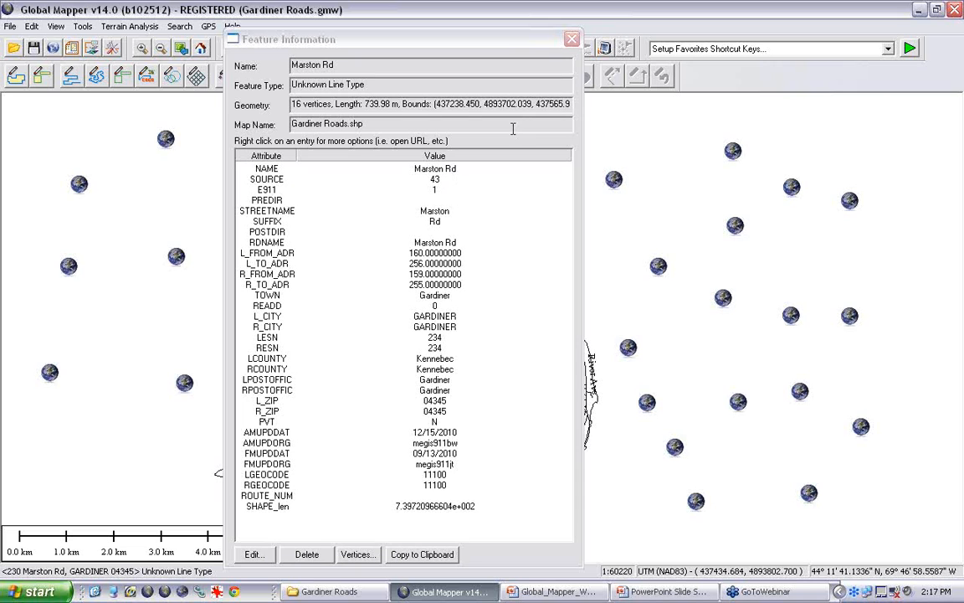
{"action": "left_click", "coordinate": [572, 39]}
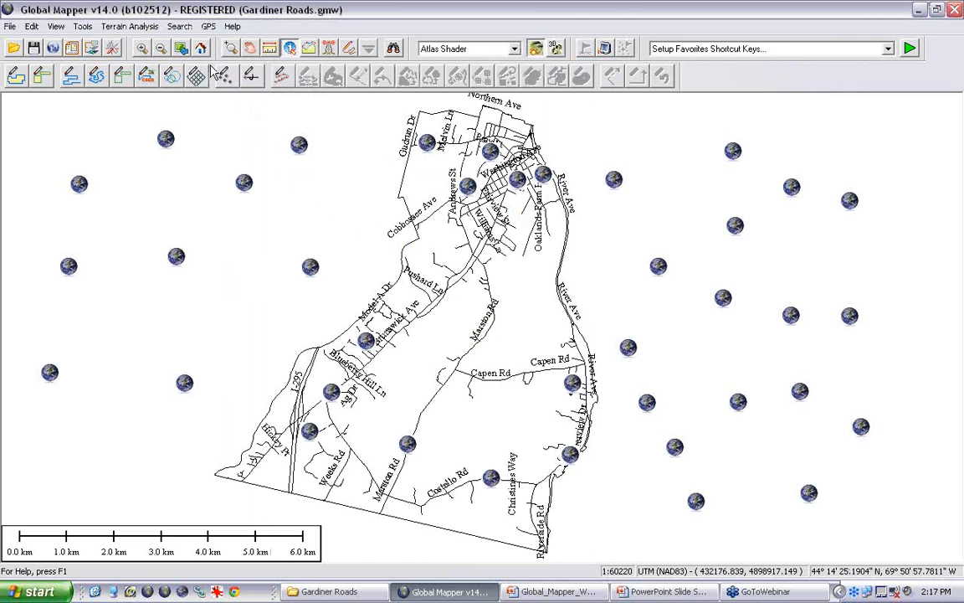
Start a Search and Replace and choose NAME as the attribute to search on
{"action": "left_click", "coordinate": [177, 26]}
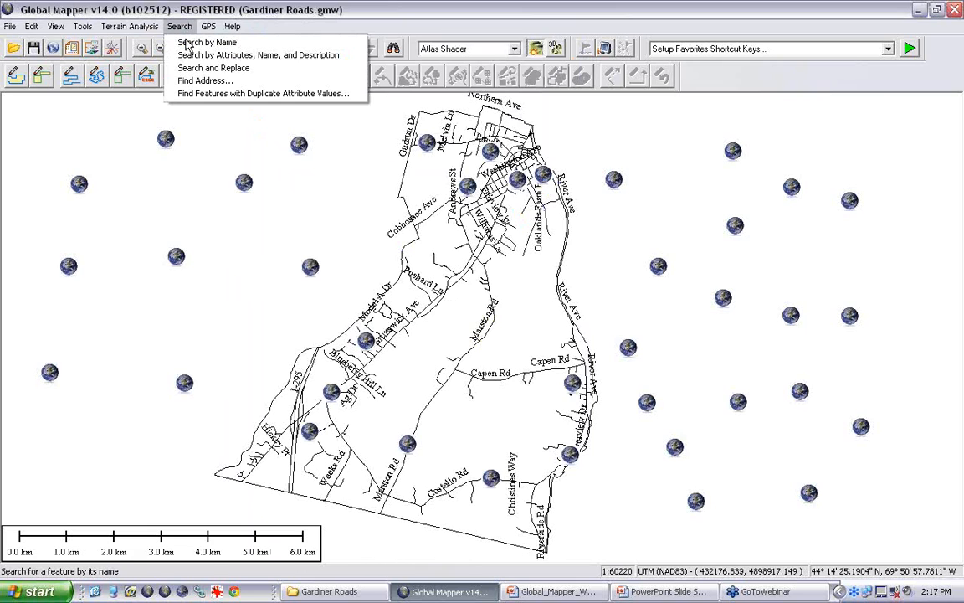
{"action": "left_click", "coordinate": [194, 69]}
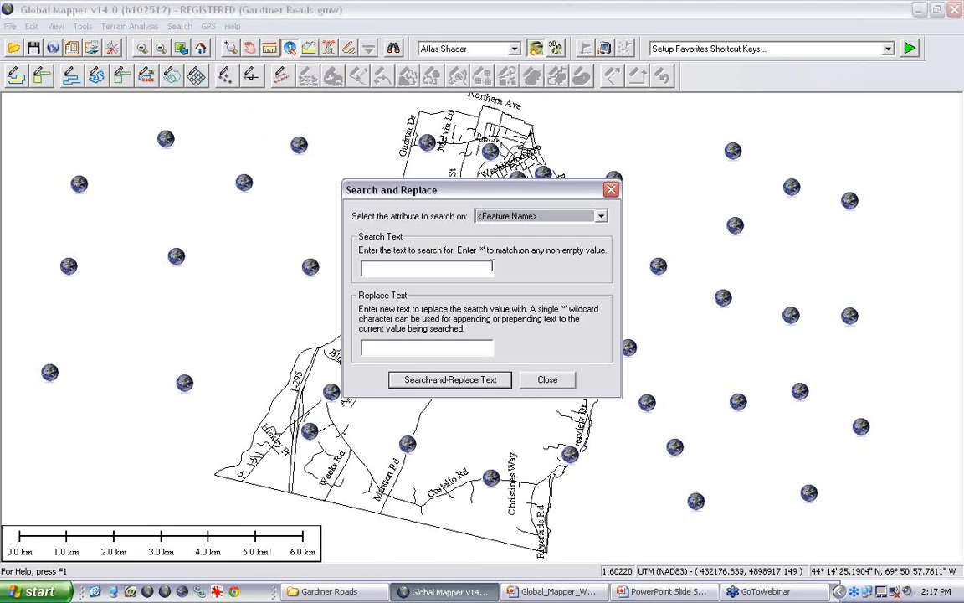
{"action": "left_click", "coordinate": [600, 216]}
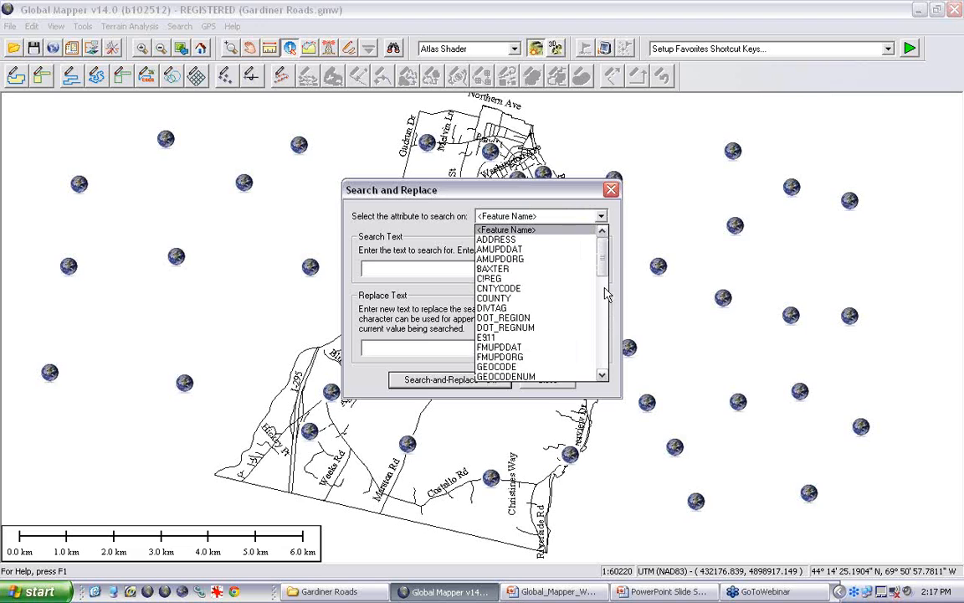
{"action": "left_click_drag", "start_coordinate": [604, 278], "coordinate": [601, 312]}
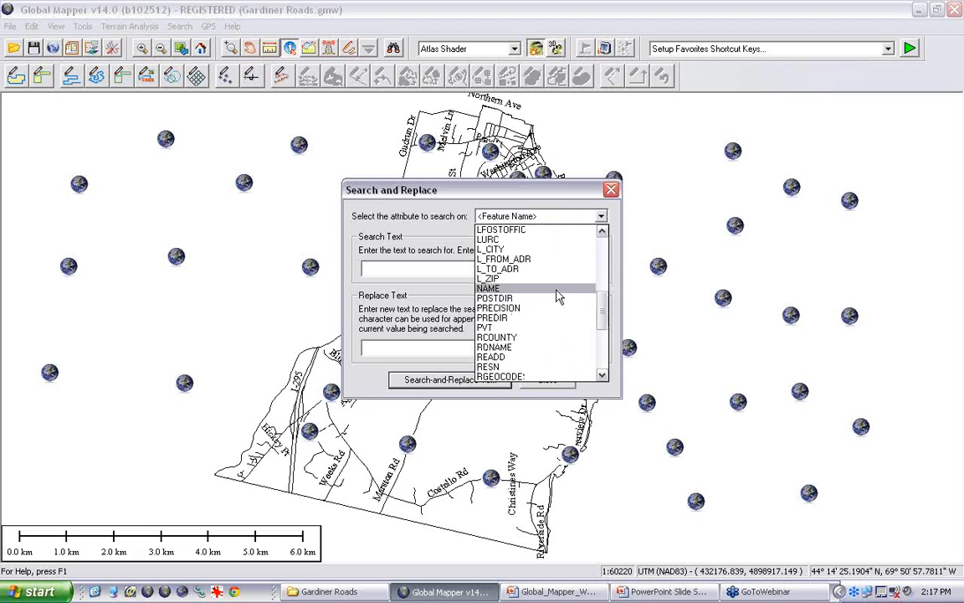
{"action": "left_click", "coordinate": [558, 295]}
Replace *RD with *ROAD in the NAME attribute values and close Search and Replace
{"action": "left_click", "coordinate": [415, 268]}
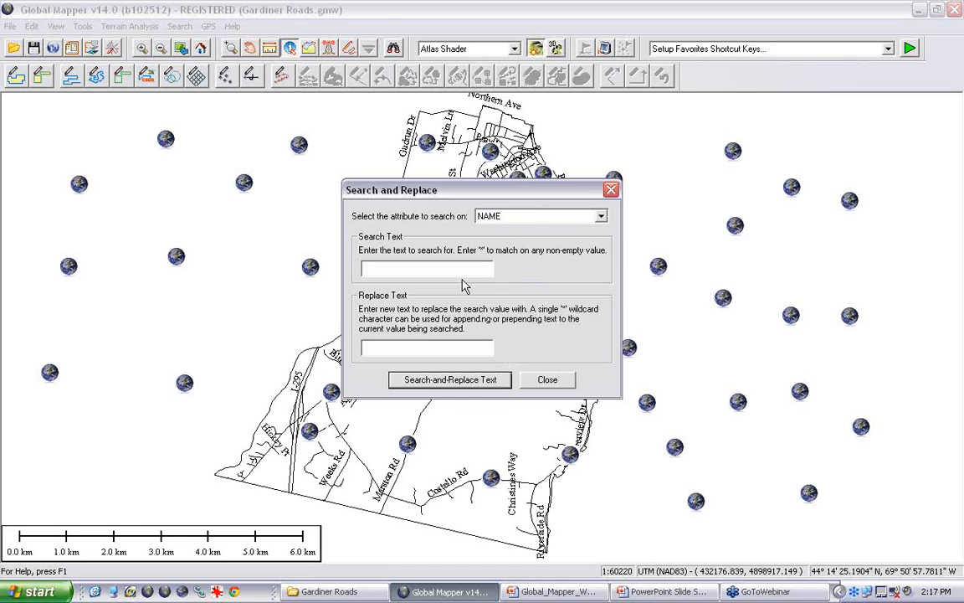
{"action": "type", "text": "*"}
{"action": "type", "text": "RD"}
{"action": "type", "text": "*"}
{"action": "type", "text": "ROAD"}
{"action": "left_click", "coordinate": [437, 382]}
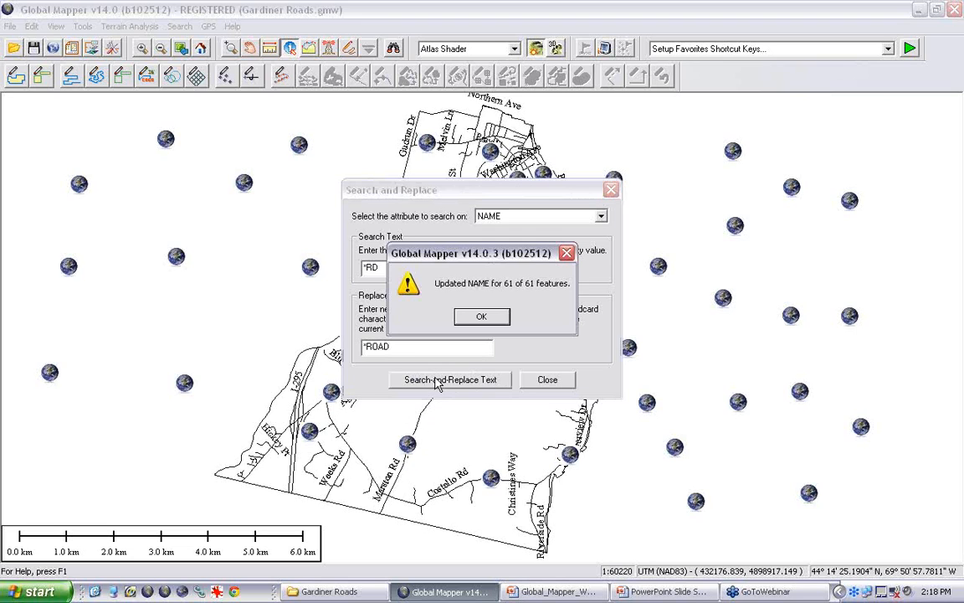
{"action": "left_click", "coordinate": [483, 318]}
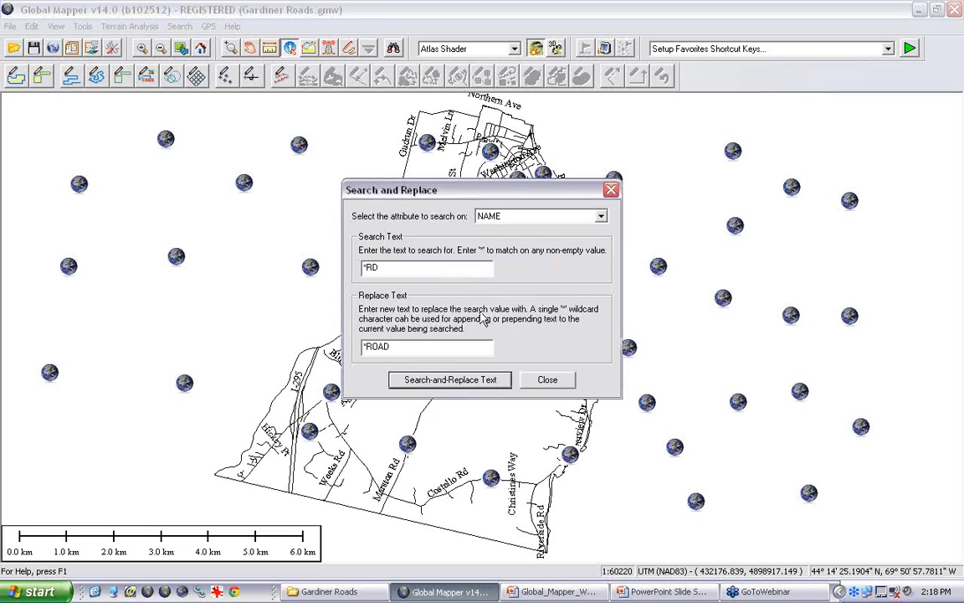
{"action": "key", "text": "Escape"}
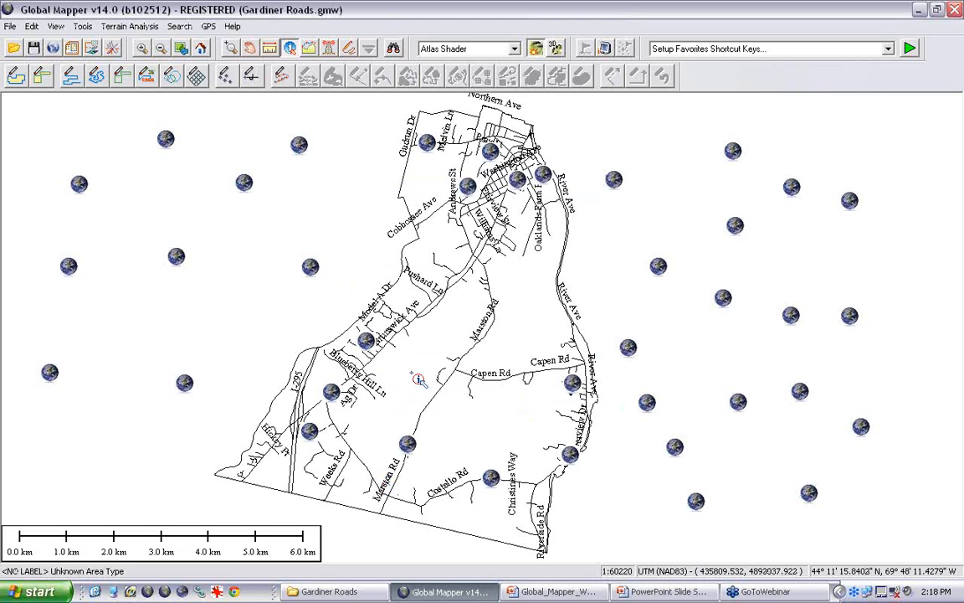
Check the NAME attribute of the same Marston Rd segment in its feature information
{"action": "left_click", "coordinate": [524, 284]}
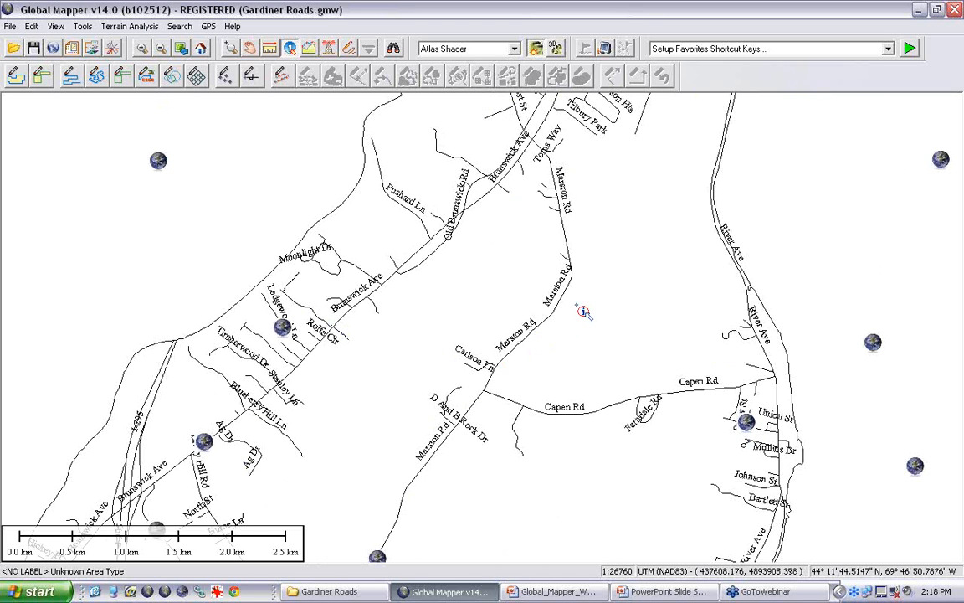
{"action": "left_click", "coordinate": [543, 329]}
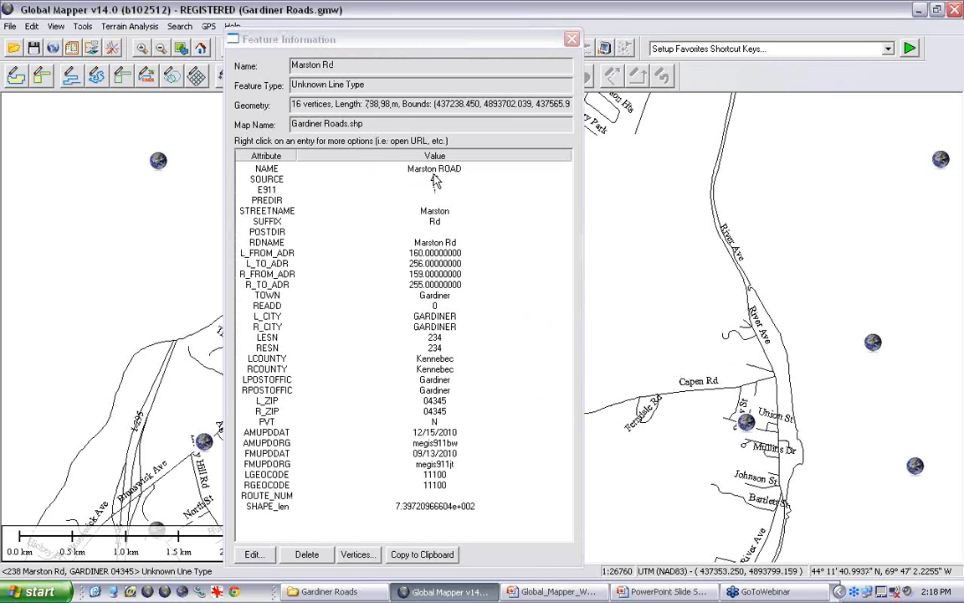
{"action": "left_click", "coordinate": [573, 40]}
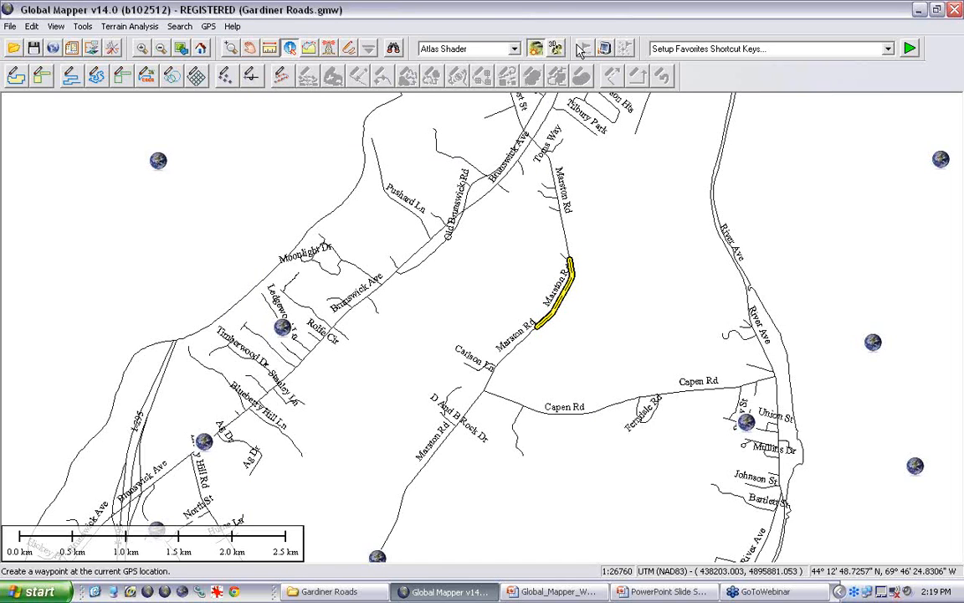
Unload all data without saving the workspace and load Gardiner Imagery.gmw from the Gardiner_Imagery folder
{"action": "key", "text": "ctrl+u"}
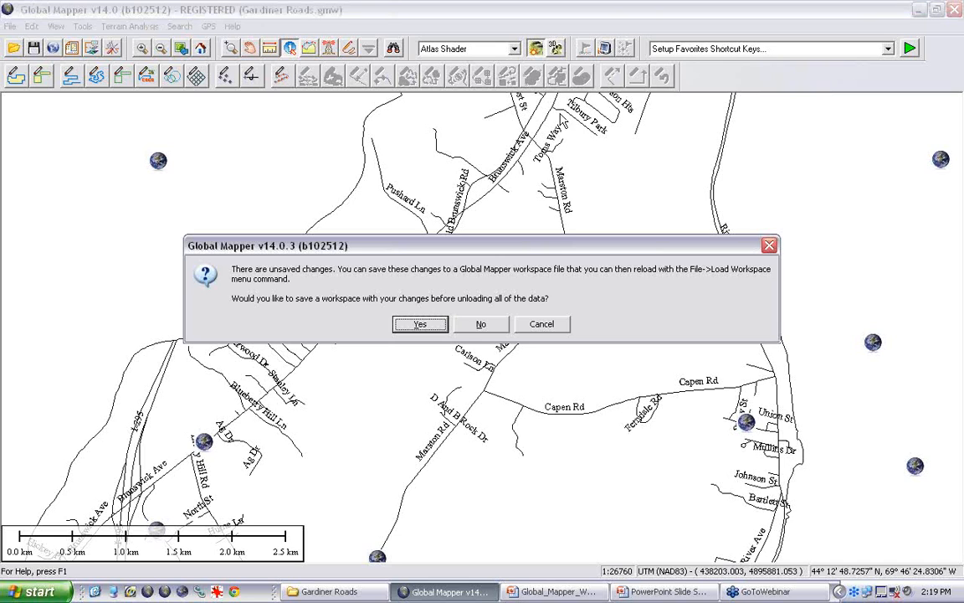
{"action": "left_click", "coordinate": [492, 327]}
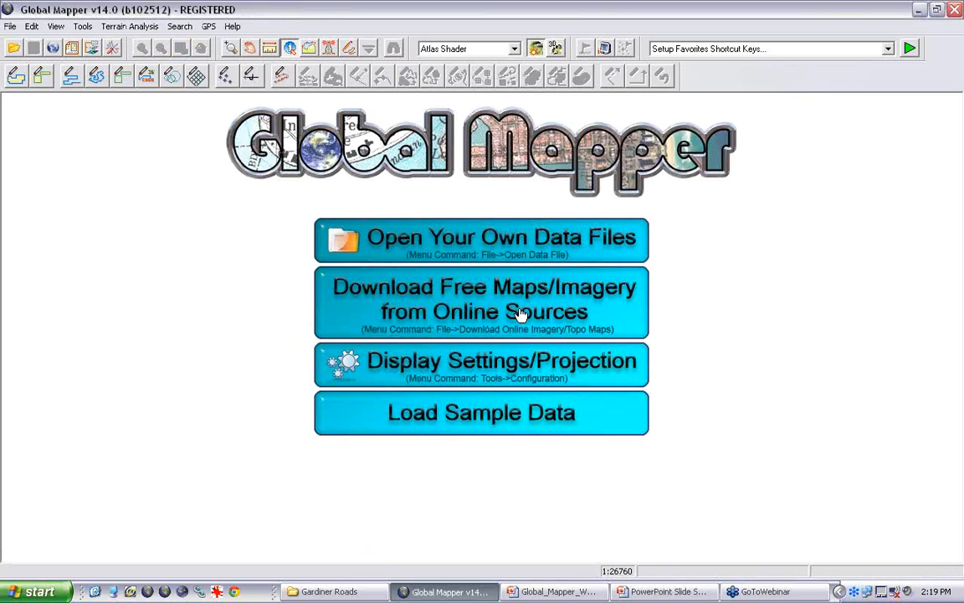
{"action": "left_click", "coordinate": [14, 48]}
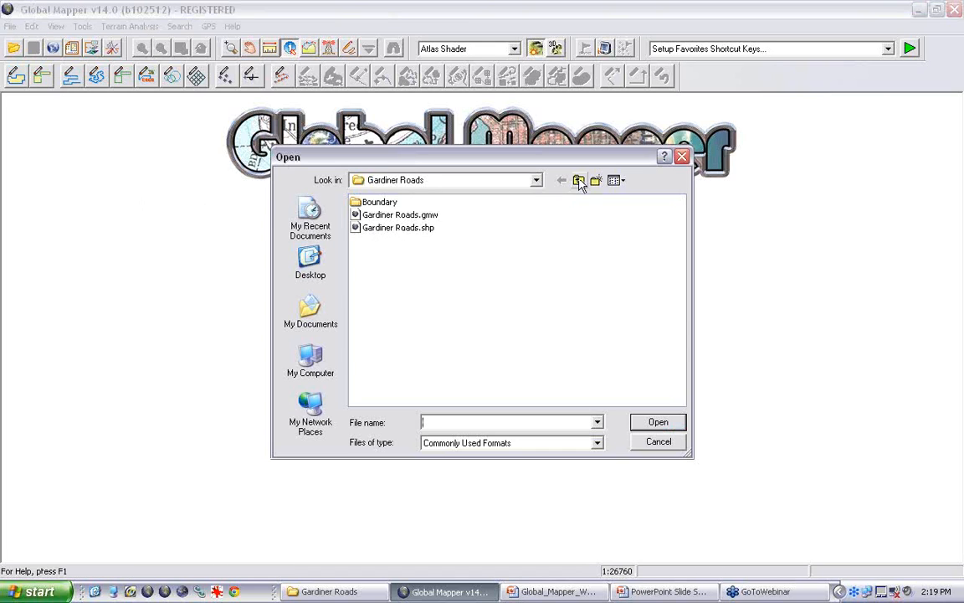
{"action": "left_click", "coordinate": [579, 182]}
{"action": "double_click", "coordinate": [420, 303]}
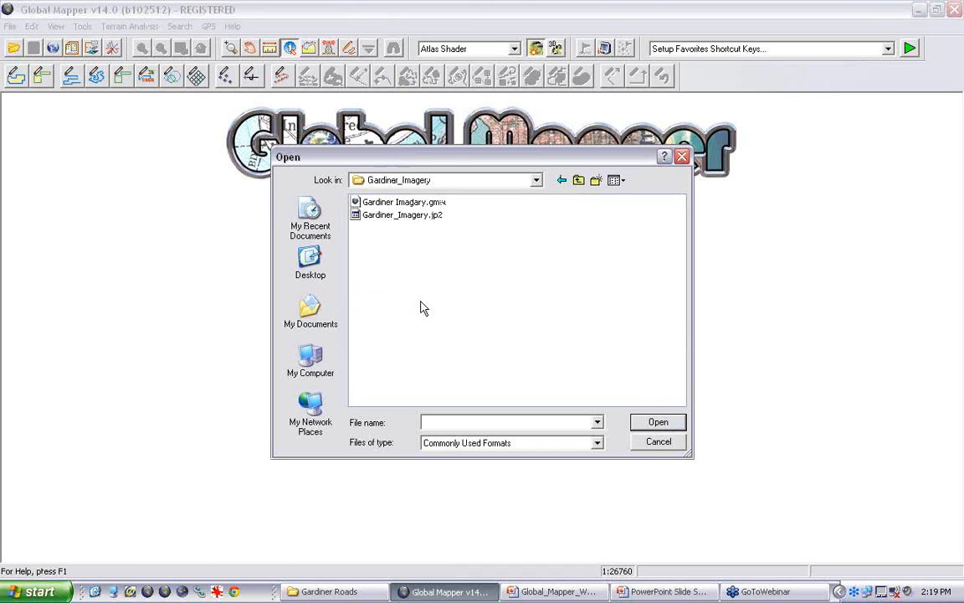
{"action": "left_click", "coordinate": [409, 202]}
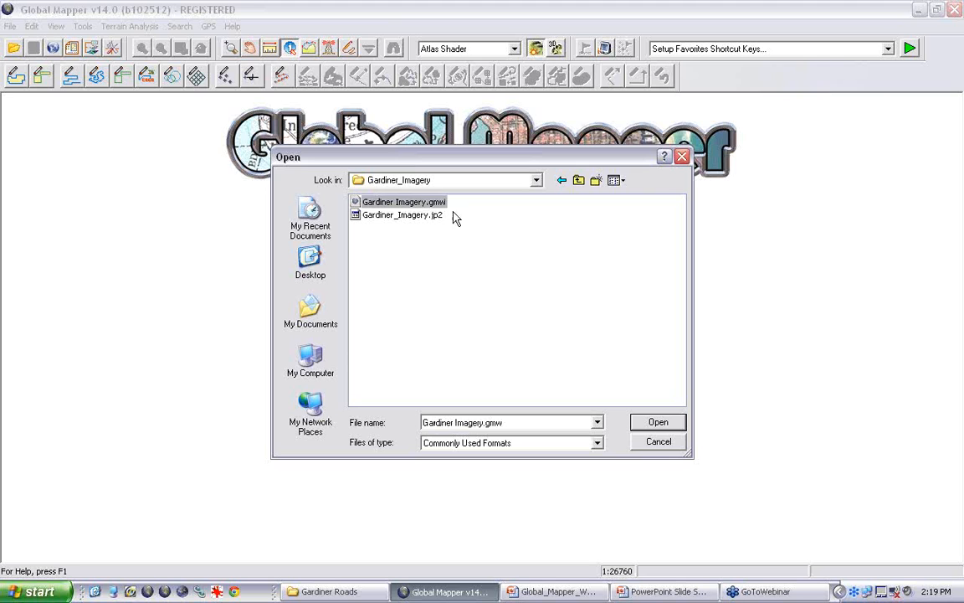
{"action": "left_click", "coordinate": [658, 423]}
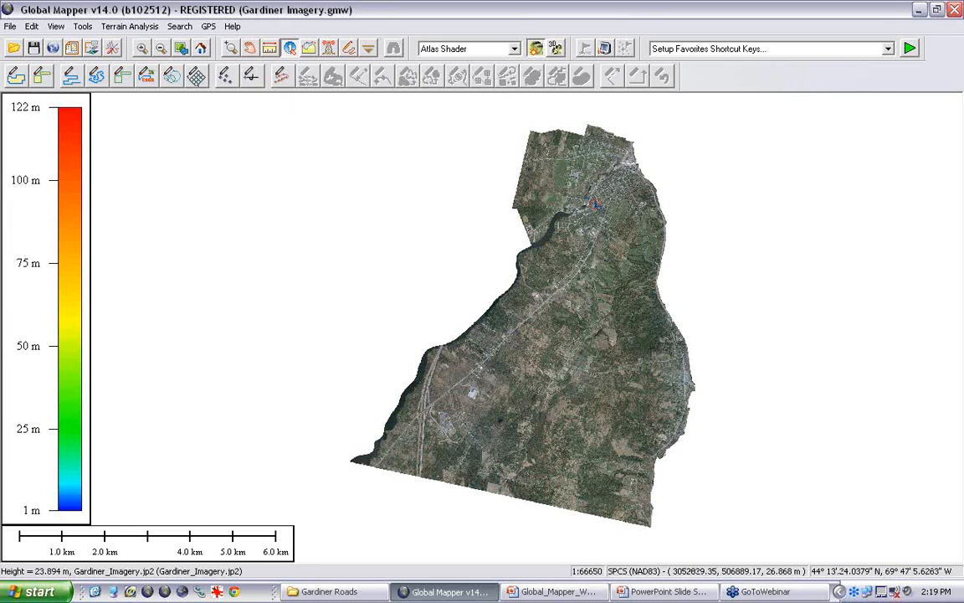
Hide the Gardiner_Imagery.jp2 overlay in the Overlay Control Center, leaving the Gardiner DEM displayed
{"action": "left_click", "coordinate": [92, 51]}
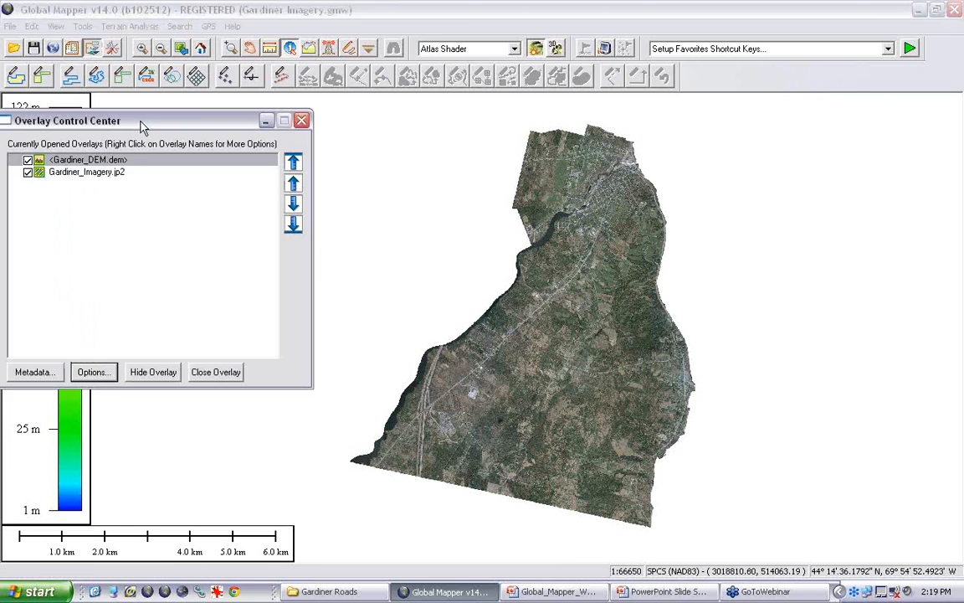
{"action": "left_click", "coordinate": [27, 172]}
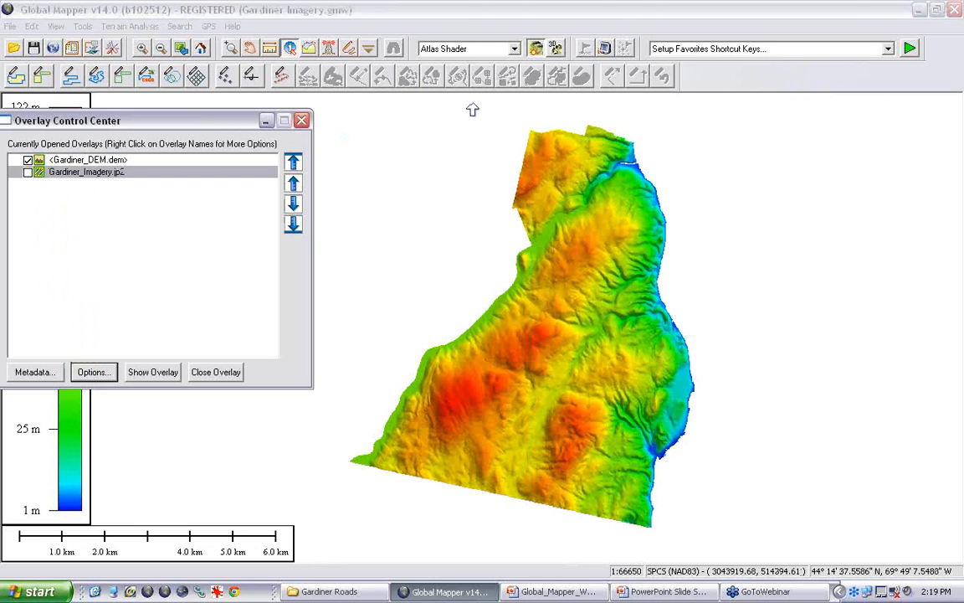
Apply the Daylight Shader to the Gardiner DEM and turn off hill shading
{"action": "left_click", "coordinate": [515, 52]}
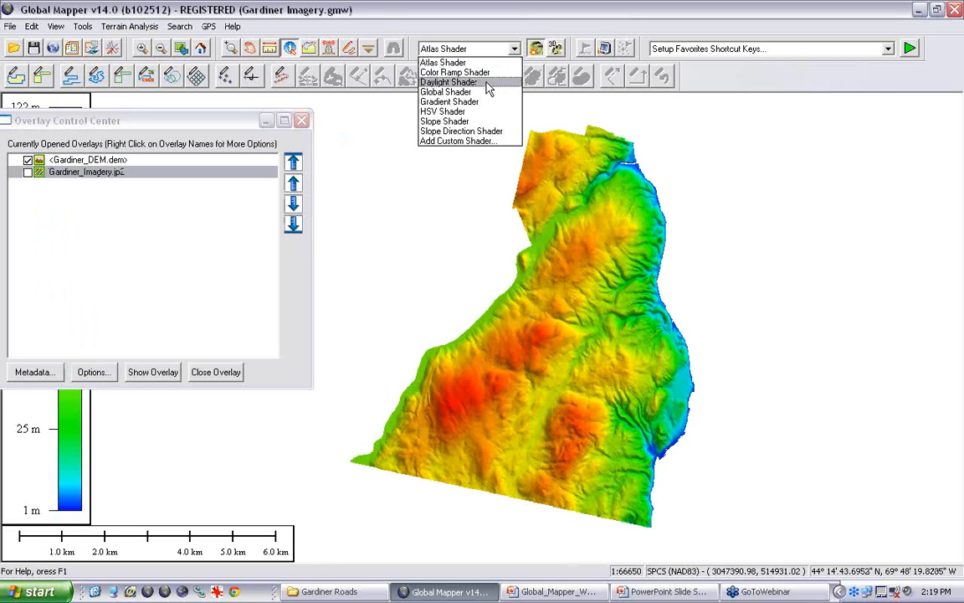
{"action": "left_click", "coordinate": [487, 82]}
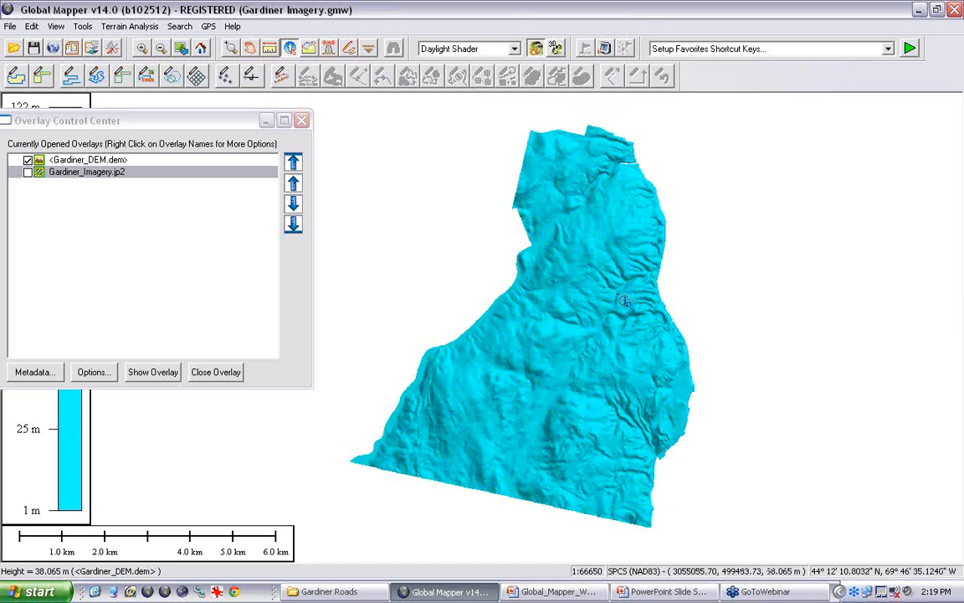
{"action": "left_click", "coordinate": [536, 48]}
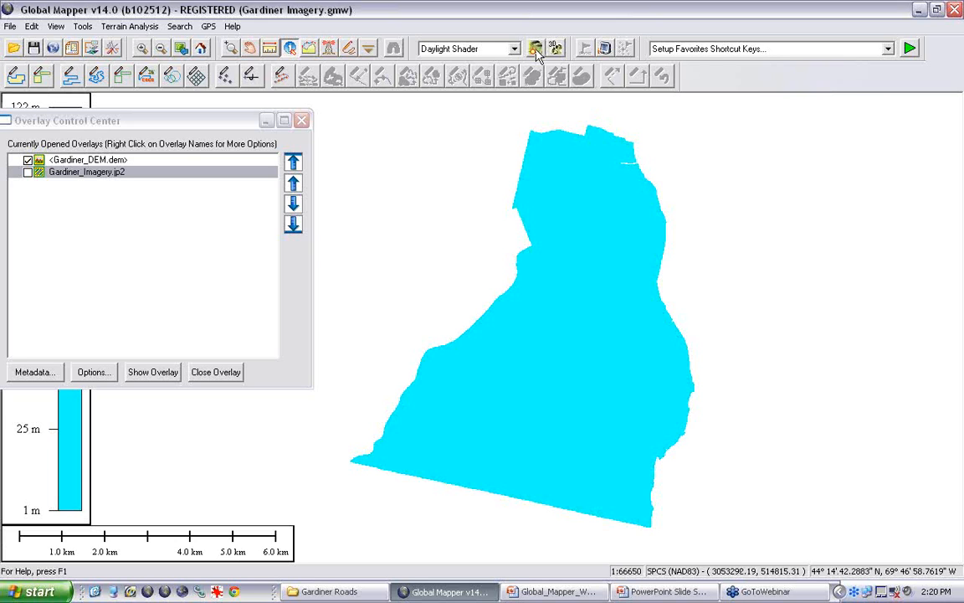
Turn hill shading back on for the Gardiner DEM and set the Daylight Shader's surface color to white
{"action": "left_click", "coordinate": [535, 50]}
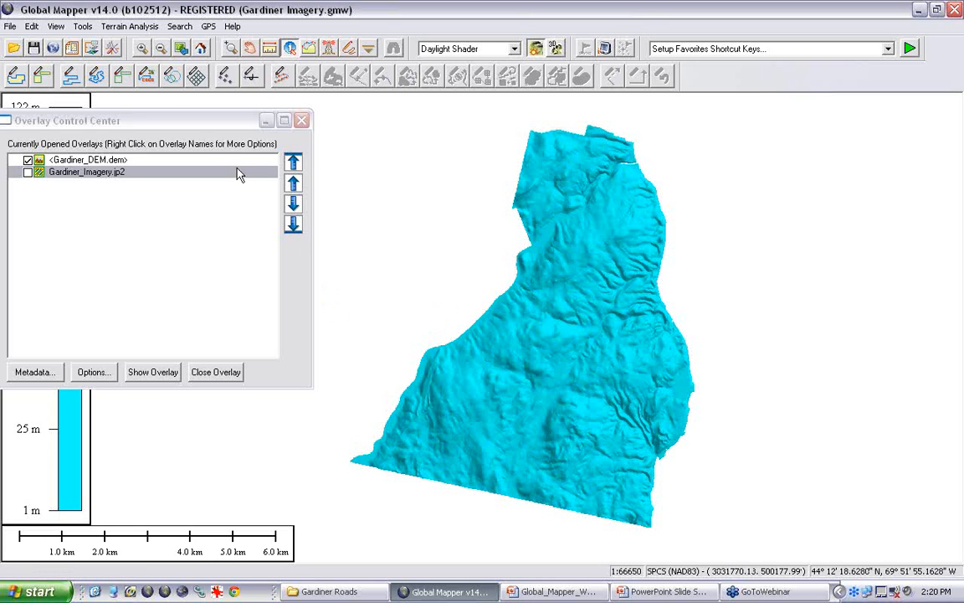
{"action": "left_click", "coordinate": [109, 48]}
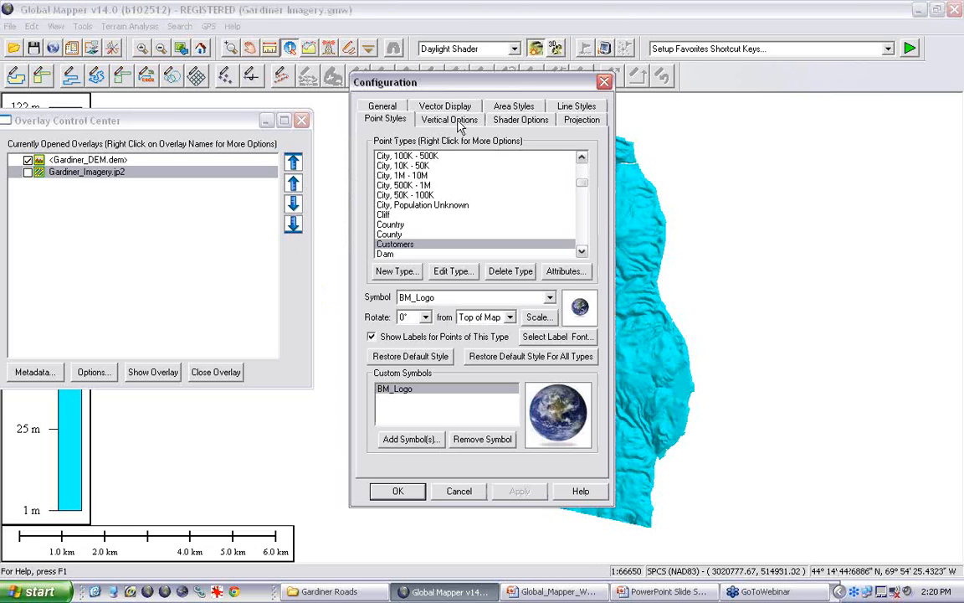
{"action": "left_click", "coordinate": [512, 121]}
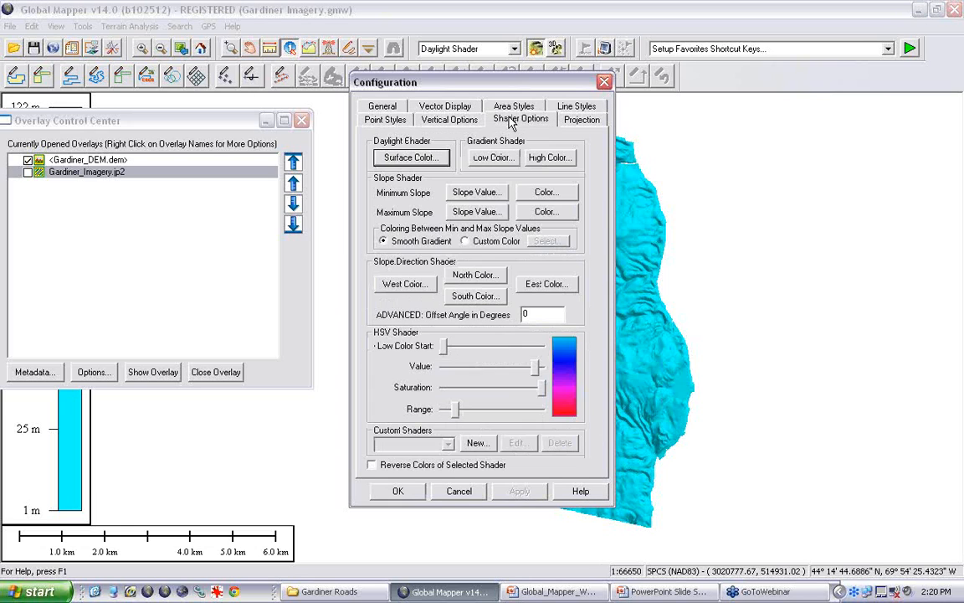
{"action": "left_click", "coordinate": [421, 161]}
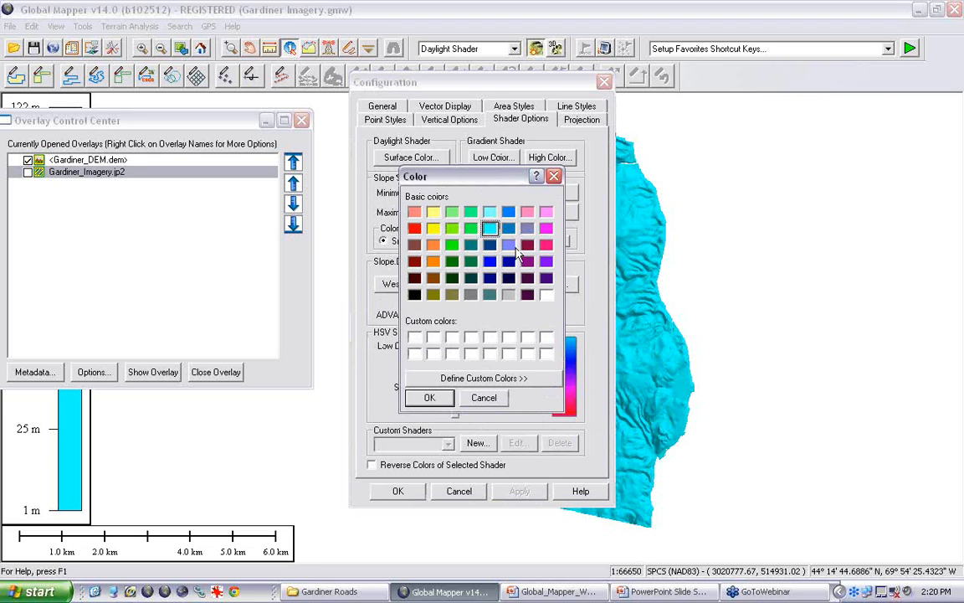
{"action": "left_click", "coordinate": [544, 294]}
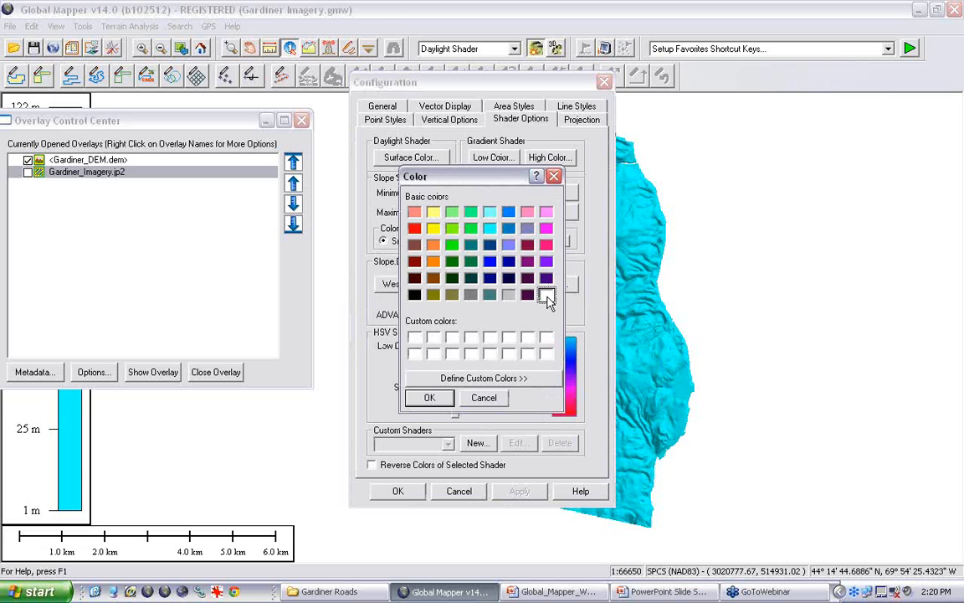
{"action": "left_click", "coordinate": [435, 397]}
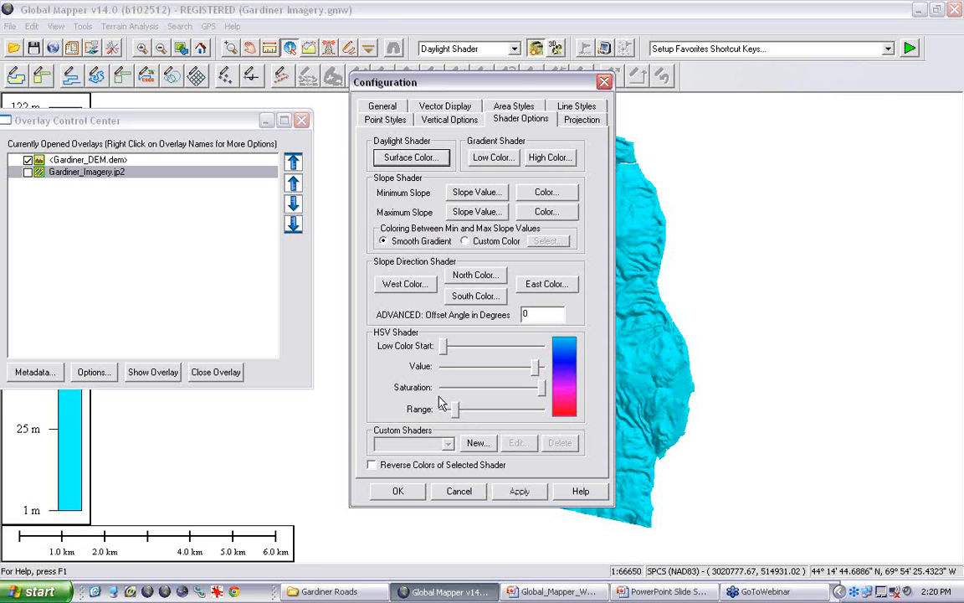
{"action": "left_click", "coordinate": [402, 492]}
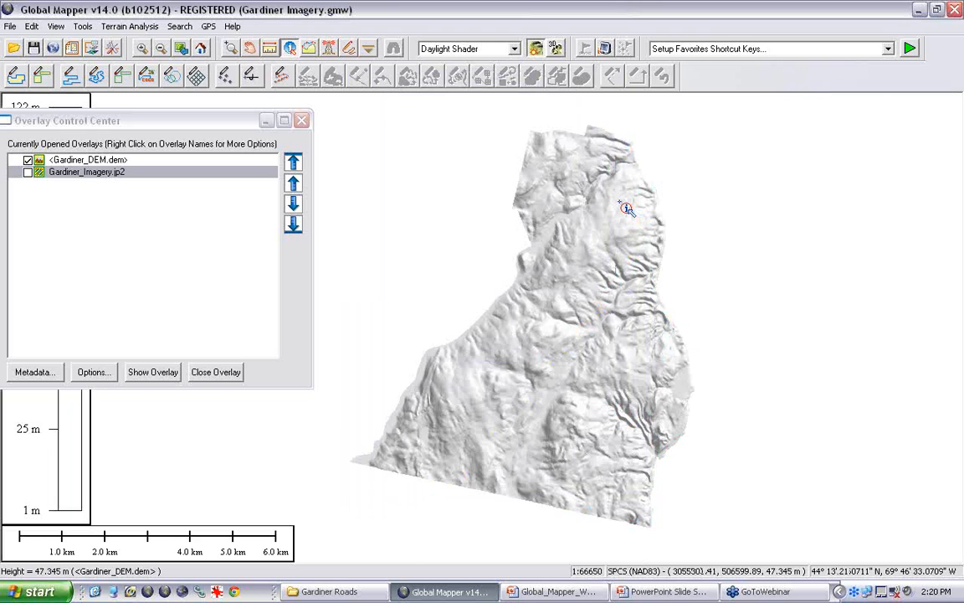
{"action": "left_click", "coordinate": [535, 48]}
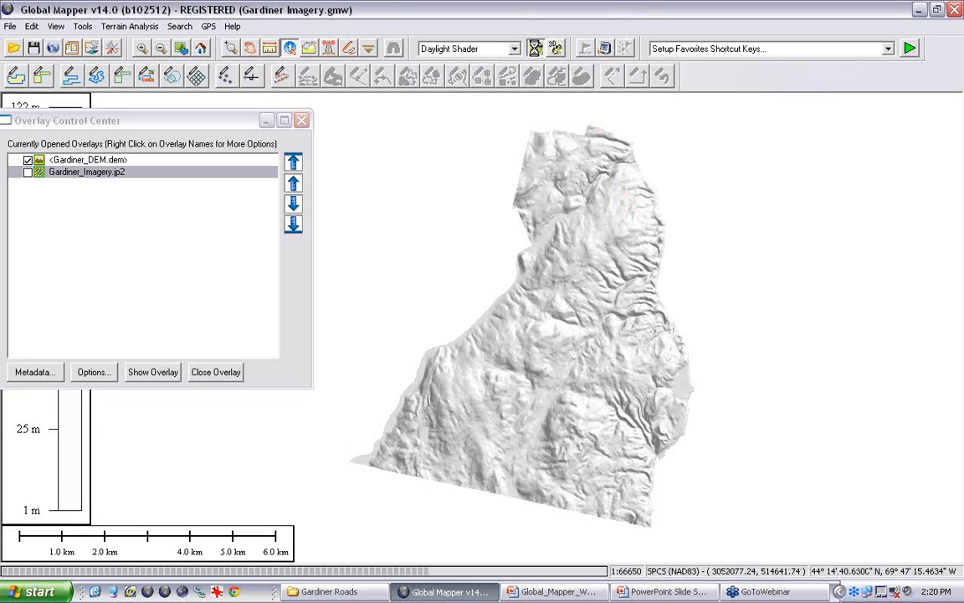
{"action": "left_click", "coordinate": [535, 50]}
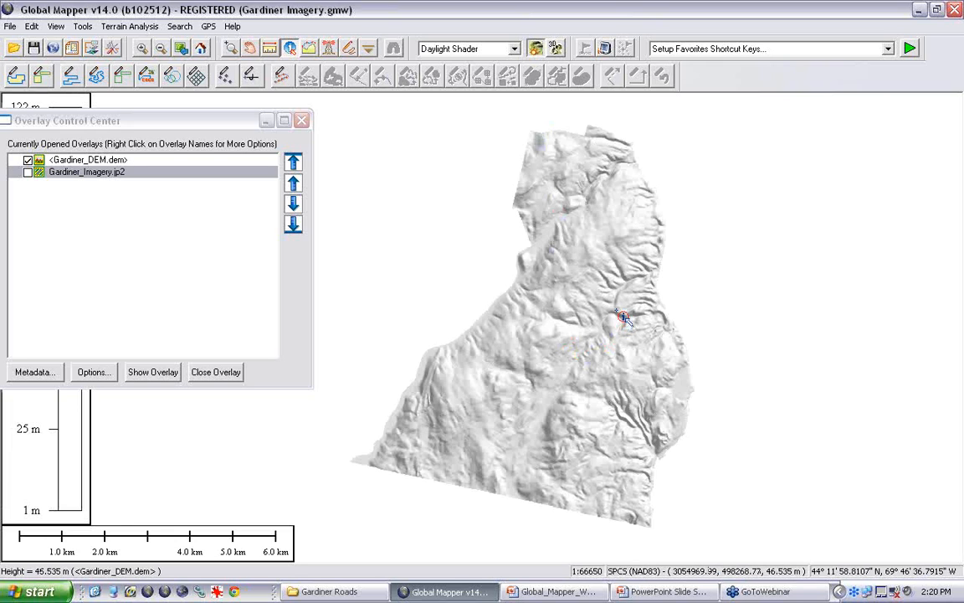
Show the Gardiner_Imagery.jp2 overlay again and swipe it away over the northern end to compare it with the shaded terrain
{"action": "left_click", "coordinate": [28, 171]}
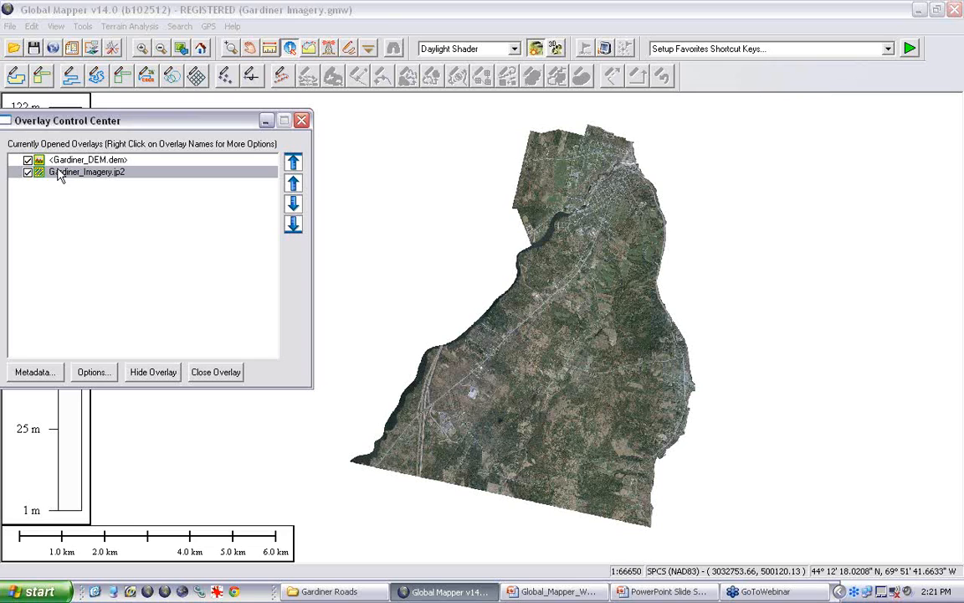
{"action": "left_click", "coordinate": [371, 49]}
{"action": "left_click", "coordinate": [402, 311]}
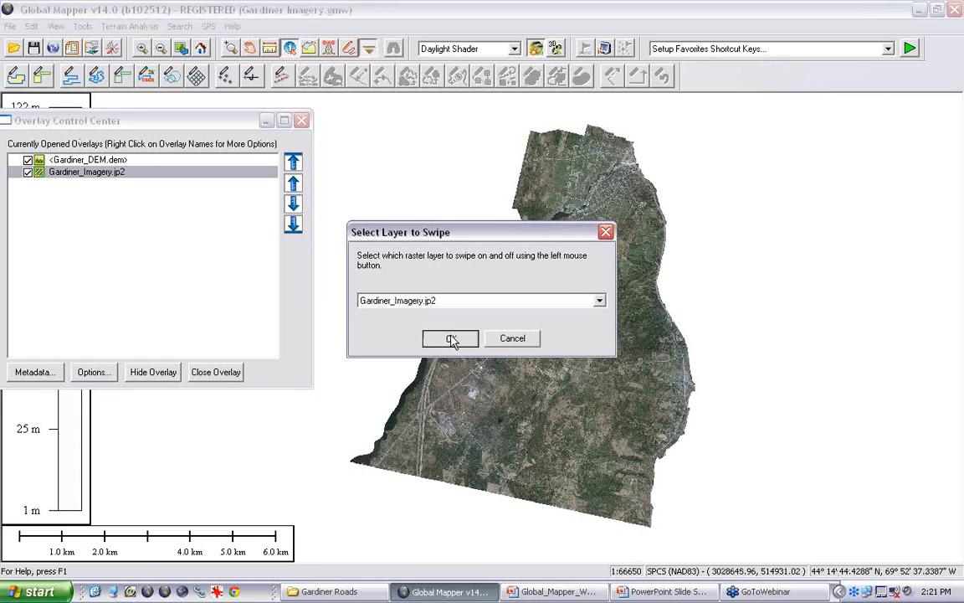
{"action": "mouse_move", "coordinate": [575, 131]}
{"action": "left_mouse_down"}
{"action": "mouse_move", "coordinate": [581, 266]}
{"action": "mouse_move", "coordinate": [578, 213]}
{"action": "mouse_move", "coordinate": [592, 155]}
{"action": "mouse_move", "coordinate": [595, 191]}
{"action": "mouse_move", "coordinate": [592, 179]}
{"action": "left_mouse_up"}
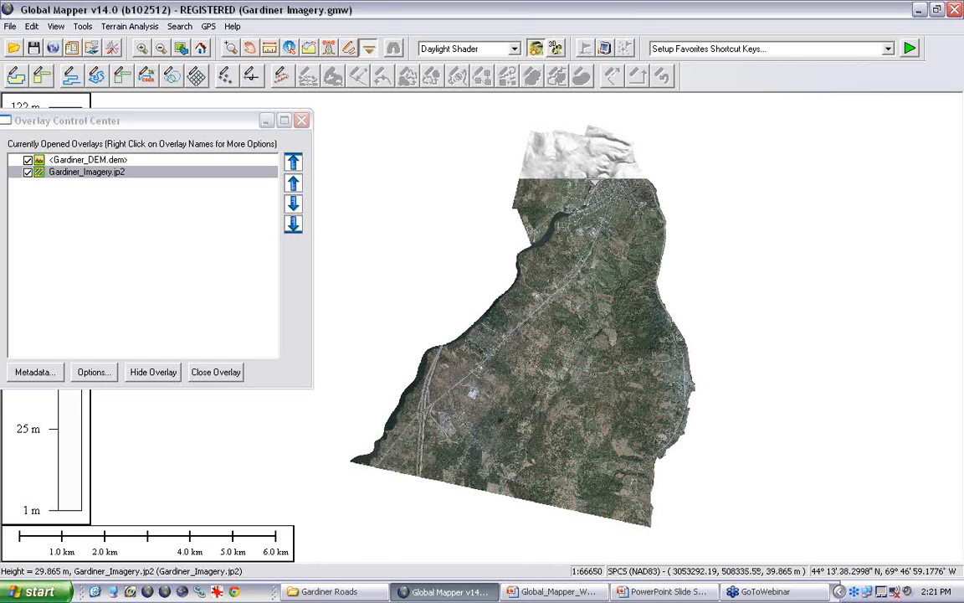
{"action": "left_click", "coordinate": [328, 48]}
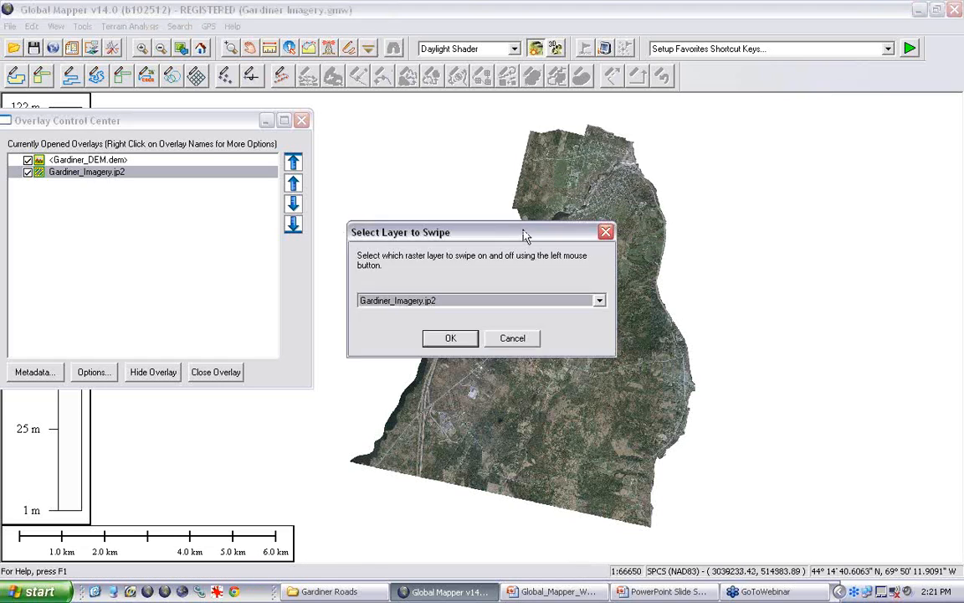
{"action": "left_click", "coordinate": [515, 338]}
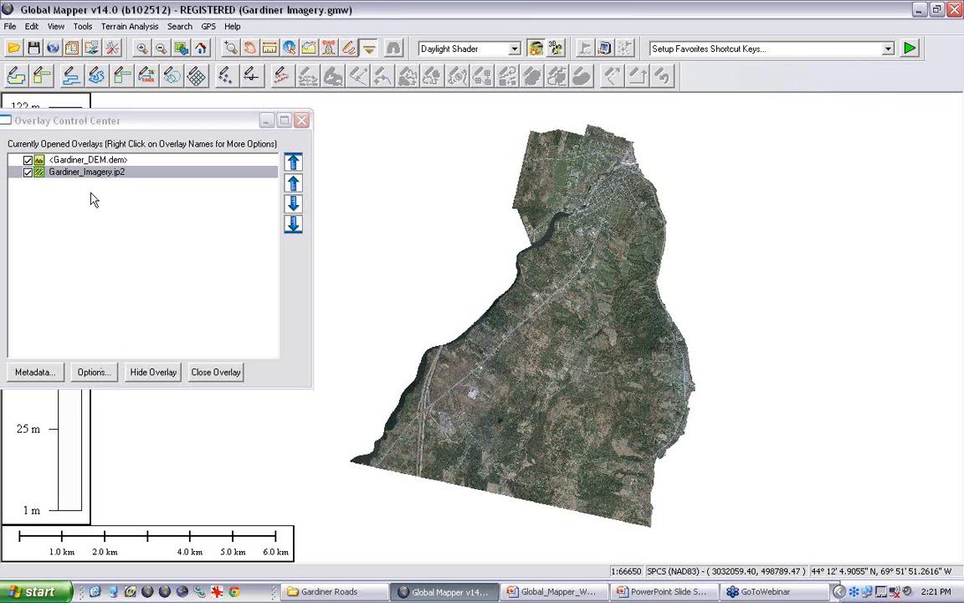
Set the blend mode of the Gardiner_Imagery.jp2 overlay to Multiply
{"action": "left_click_drag", "start_coordinate": [120, 125], "coordinate": [139, 97]}
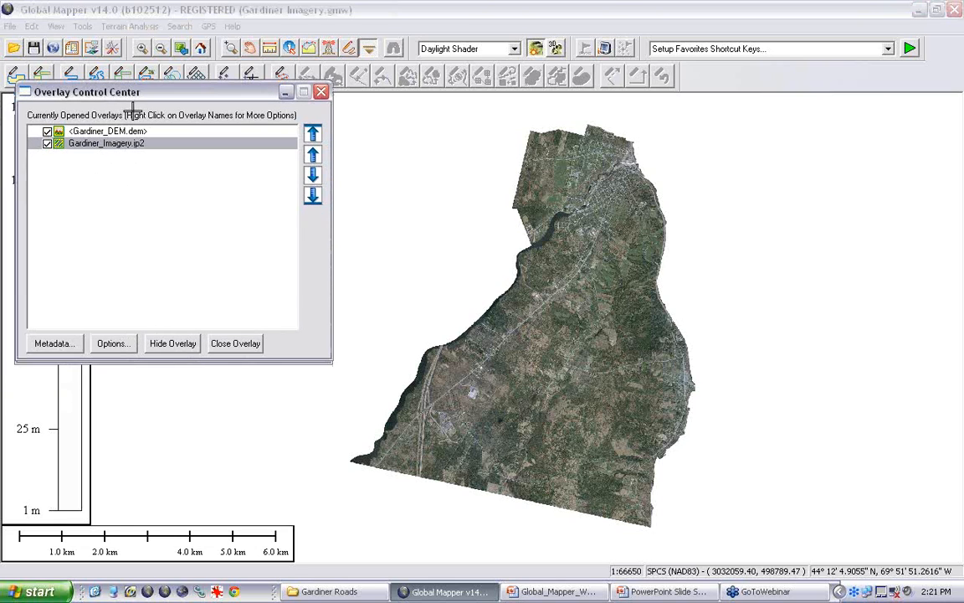
{"action": "left_click", "coordinate": [116, 346]}
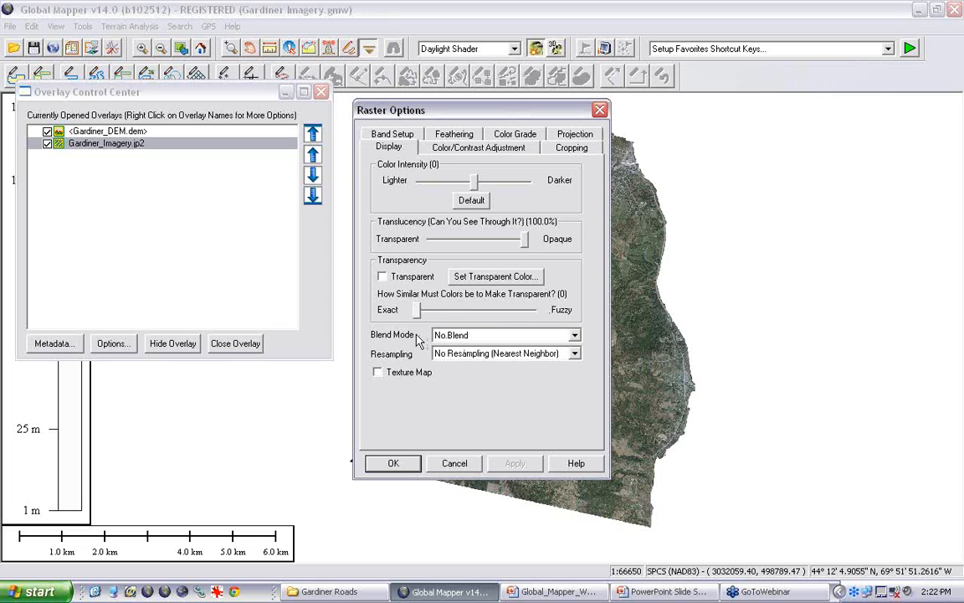
{"action": "left_click_drag", "start_coordinate": [470, 118], "coordinate": [784, 74]}
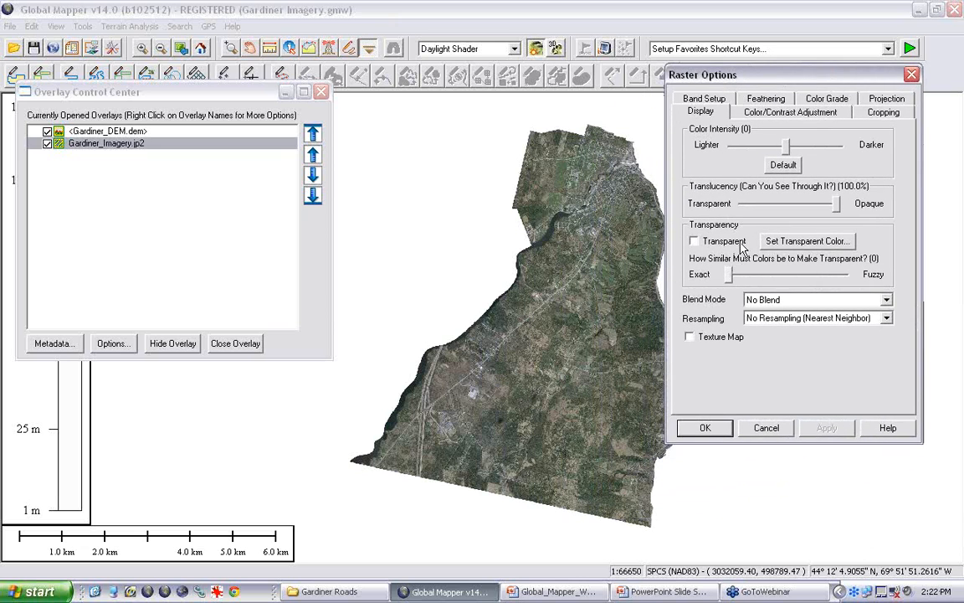
{"action": "left_click", "coordinate": [886, 299]}
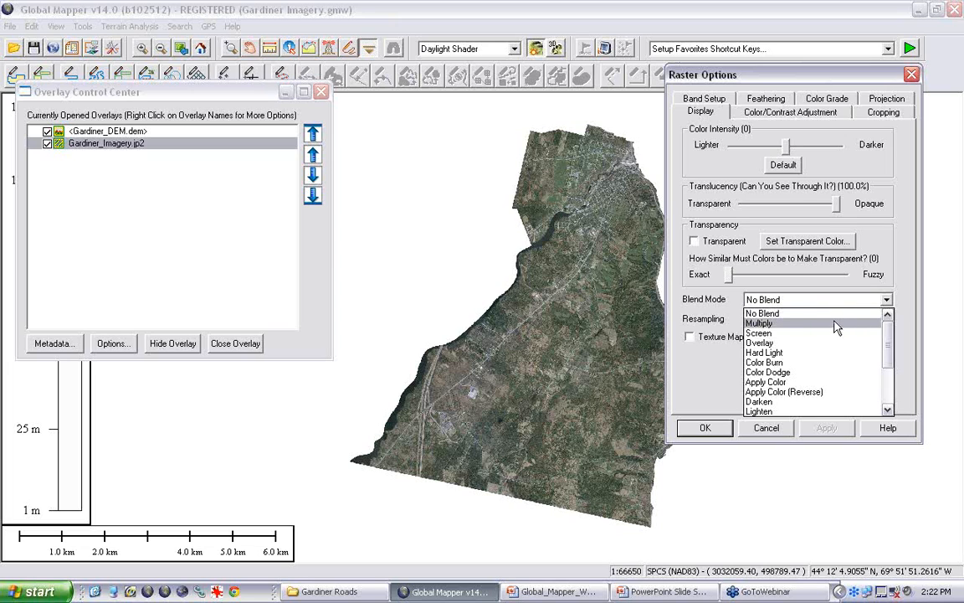
{"action": "left_click", "coordinate": [787, 324]}
{"action": "left_click_drag", "start_coordinate": [720, 72], "coordinate": [741, 82]}
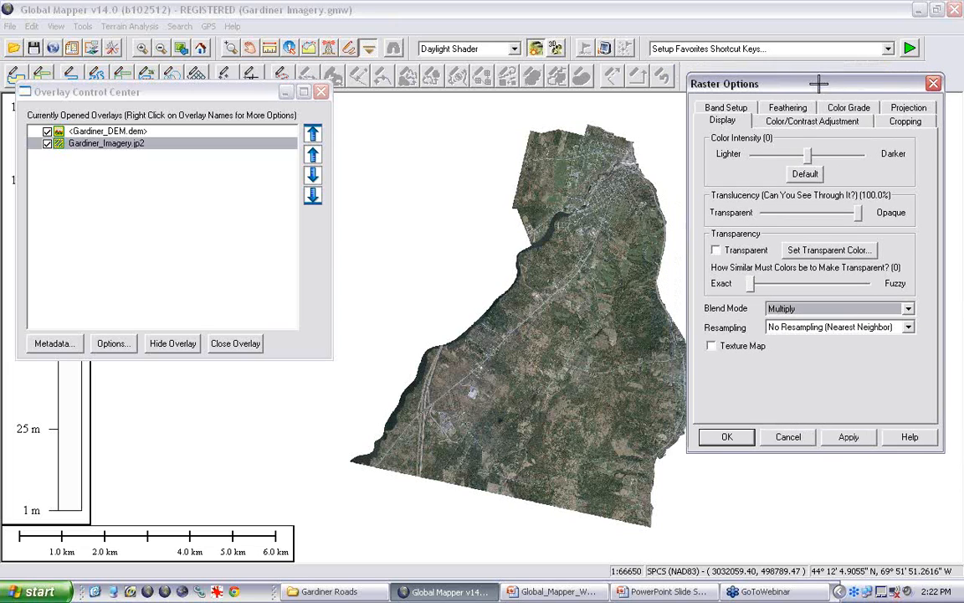
{"action": "left_click", "coordinate": [848, 437]}
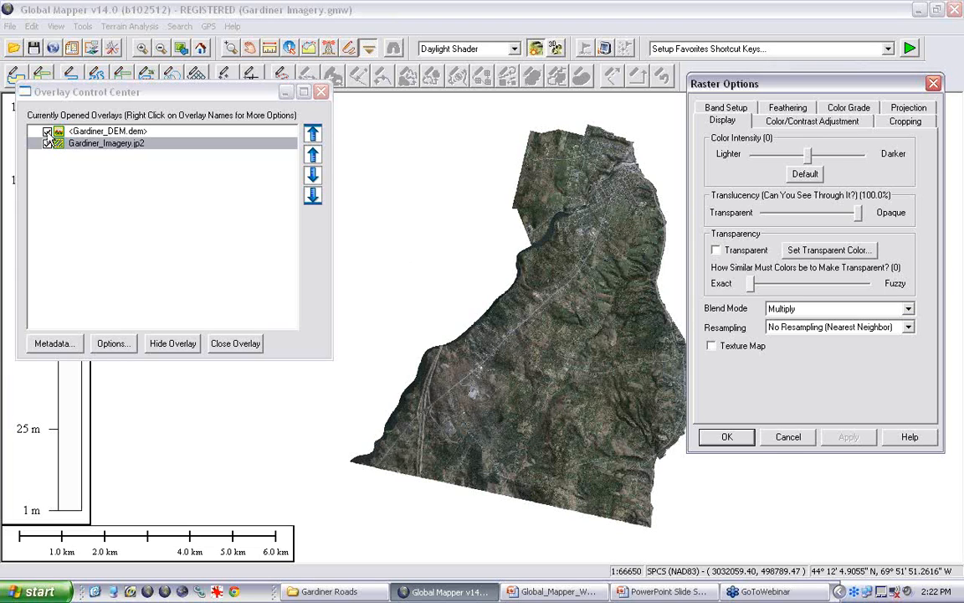
{"action": "left_click", "coordinate": [726, 436]}
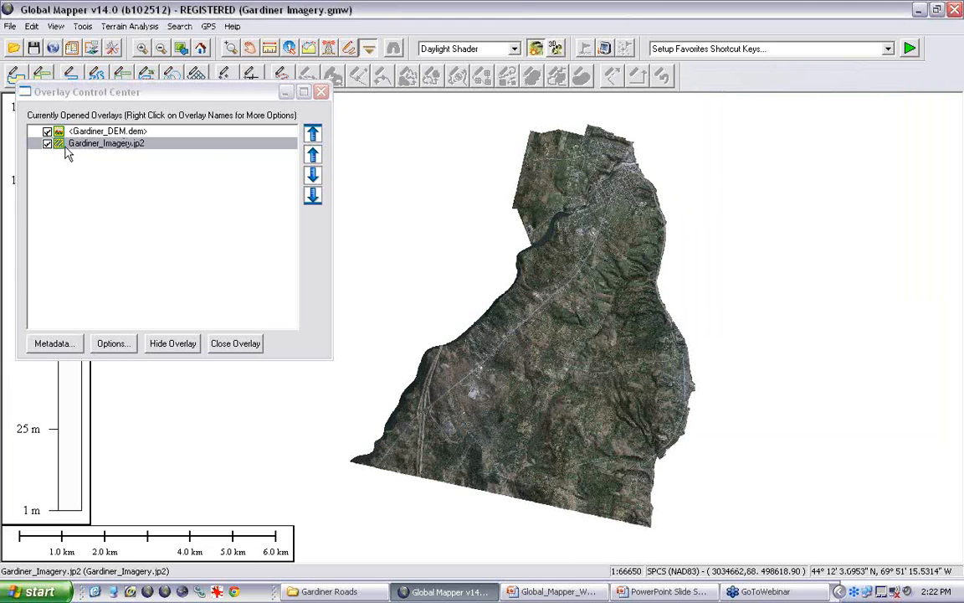
Compare the blended imagery with the Gardiner DEM hidden and shown, and examine the ravines near the eastern edge up close
{"action": "left_click", "coordinate": [48, 131]}
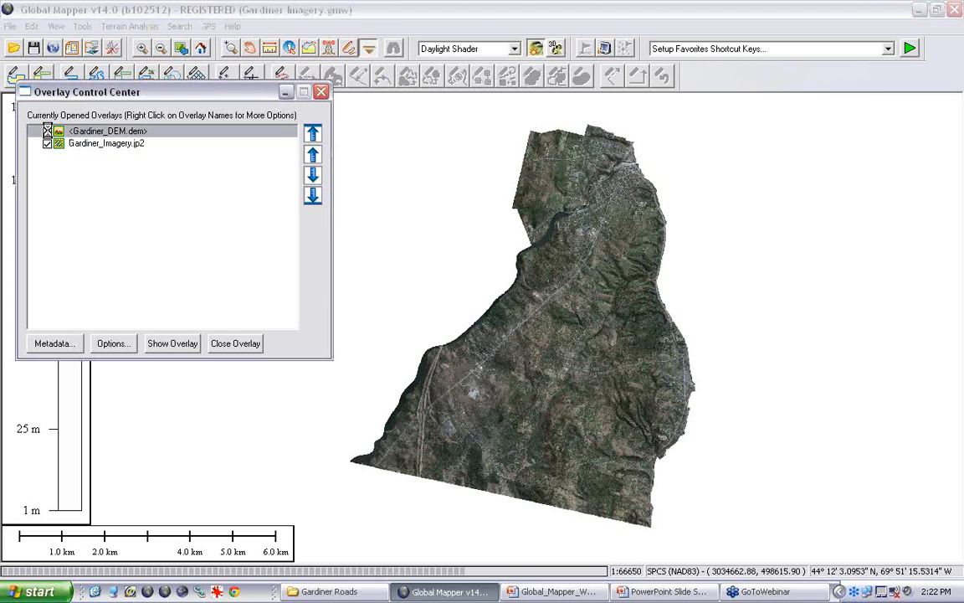
{"action": "left_click", "coordinate": [48, 131]}
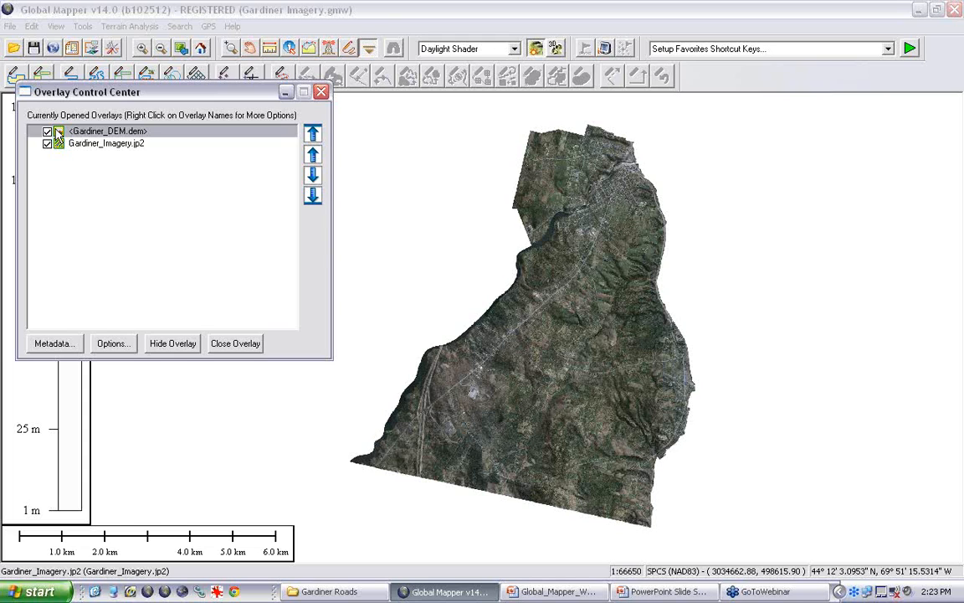
{"action": "left_click", "coordinate": [227, 47]}
{"action": "mouse_move", "coordinate": [566, 256]}
{"action": "left_mouse_down"}
{"action": "mouse_move", "coordinate": [583, 308]}
{"action": "mouse_move", "coordinate": [644, 348]}
{"action": "left_mouse_up"}
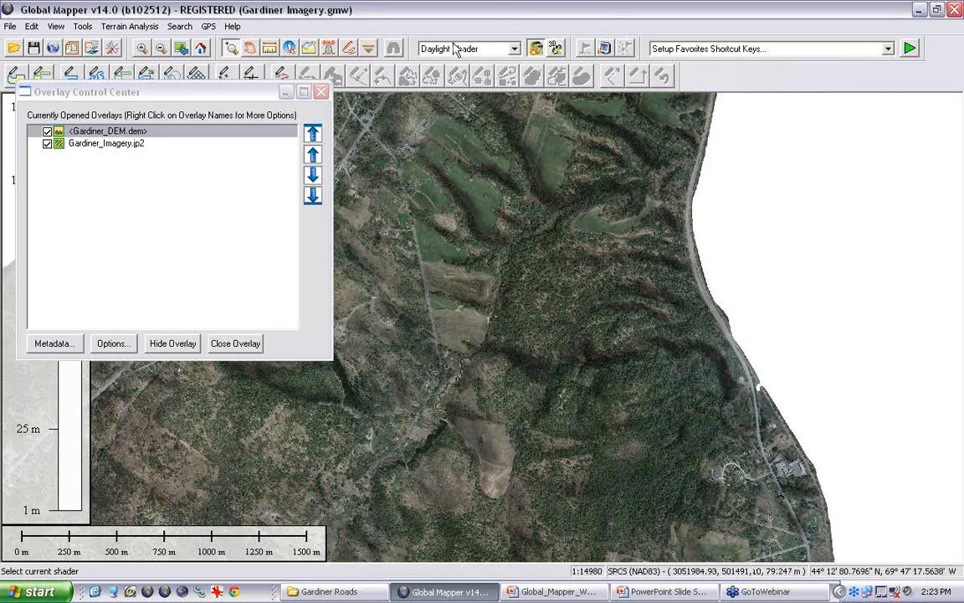
Hide the Gardiner_Imagery.jp2 overlay and apply the Atlas Shader to the Gardiner DEM, keeping hill shading enabled
{"action": "left_click", "coordinate": [47, 144]}
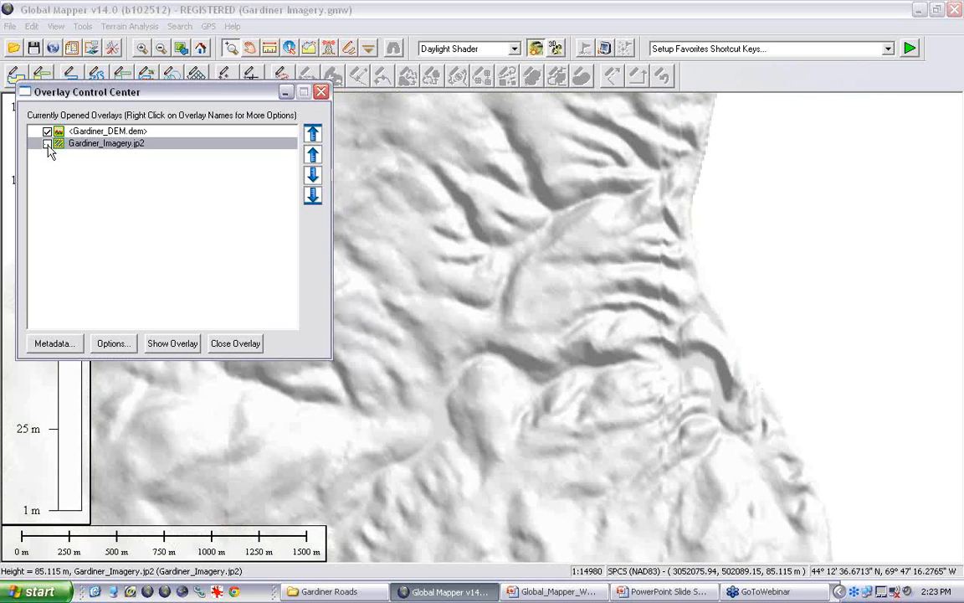
{"action": "left_click", "coordinate": [511, 50]}
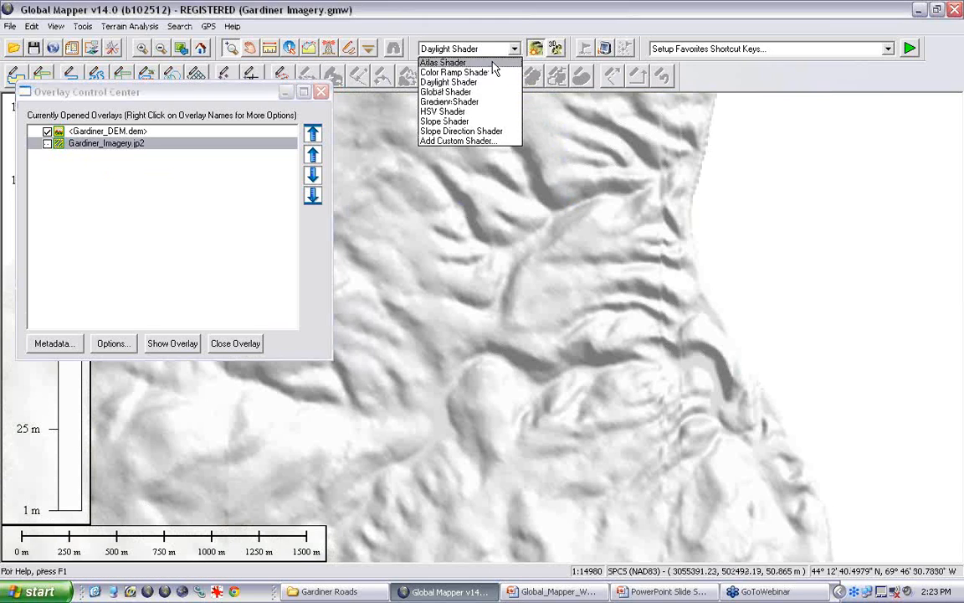
{"action": "left_click", "coordinate": [444, 62]}
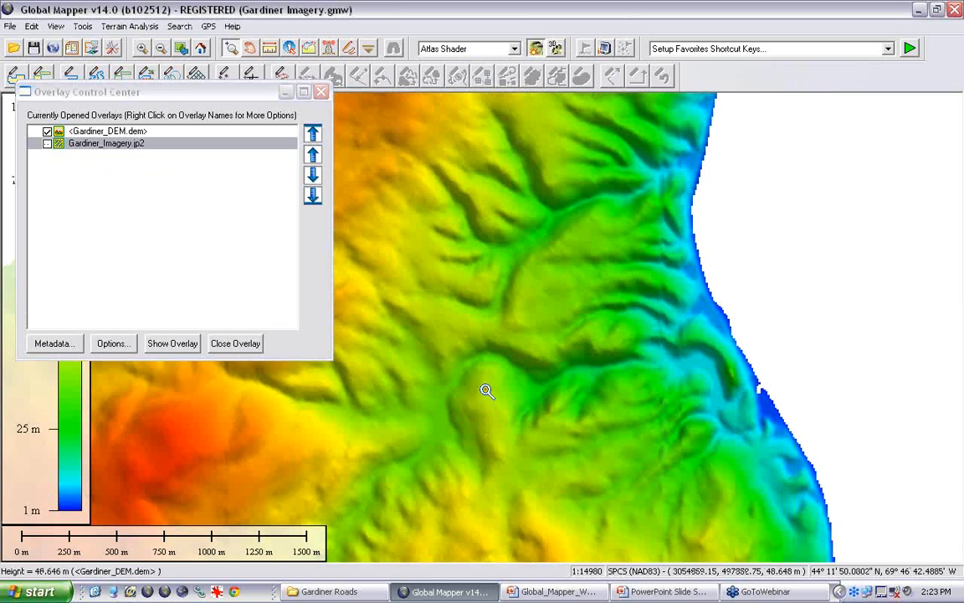
{"action": "scroll", "coordinate": [485, 389], "scroll_direction": "down", "scroll_amount": 1}
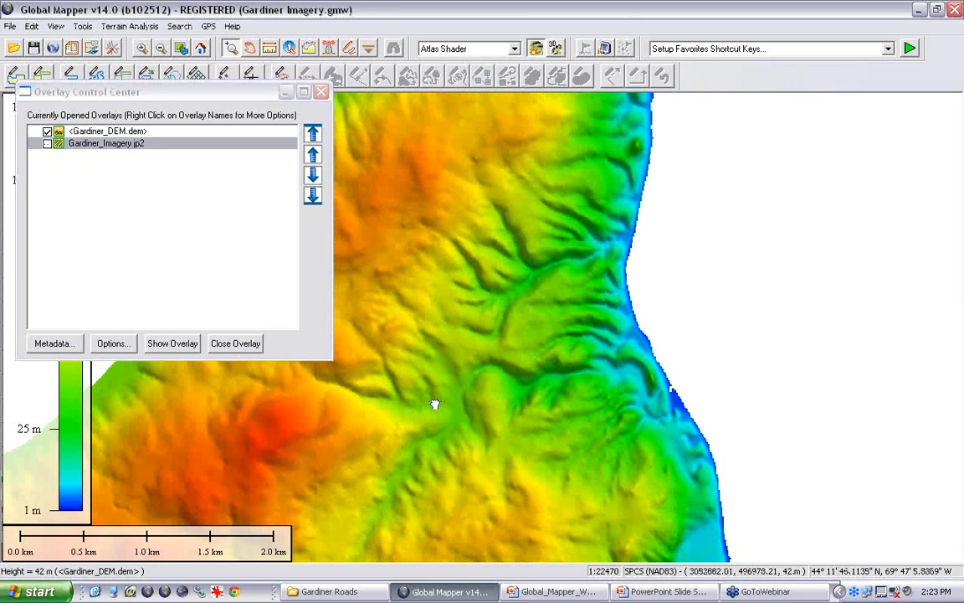
{"action": "scroll", "coordinate": [523, 329], "scroll_direction": "up", "scroll_amount": 1}
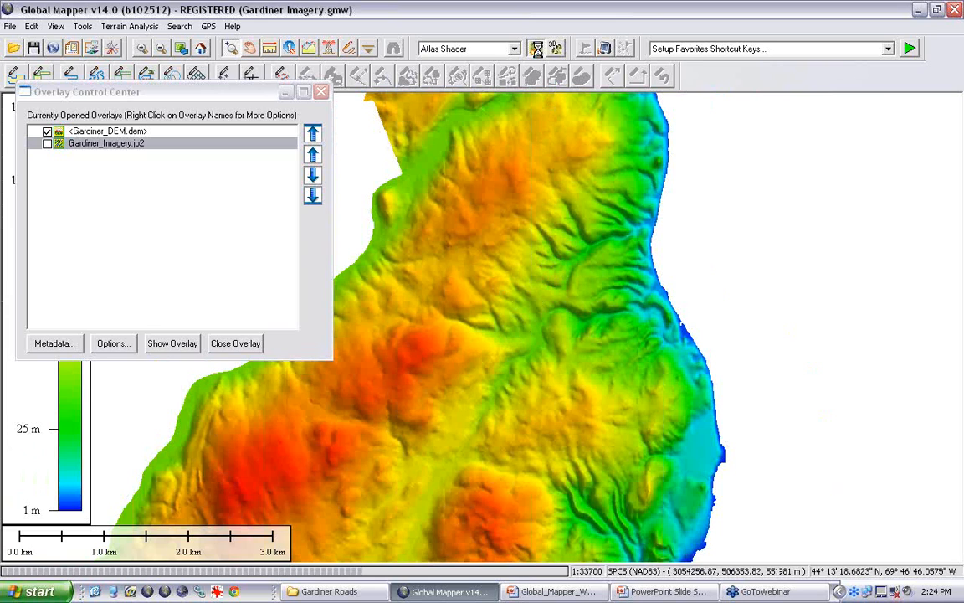
{"action": "left_click", "coordinate": [536, 48]}
{"action": "left_click", "coordinate": [539, 50]}
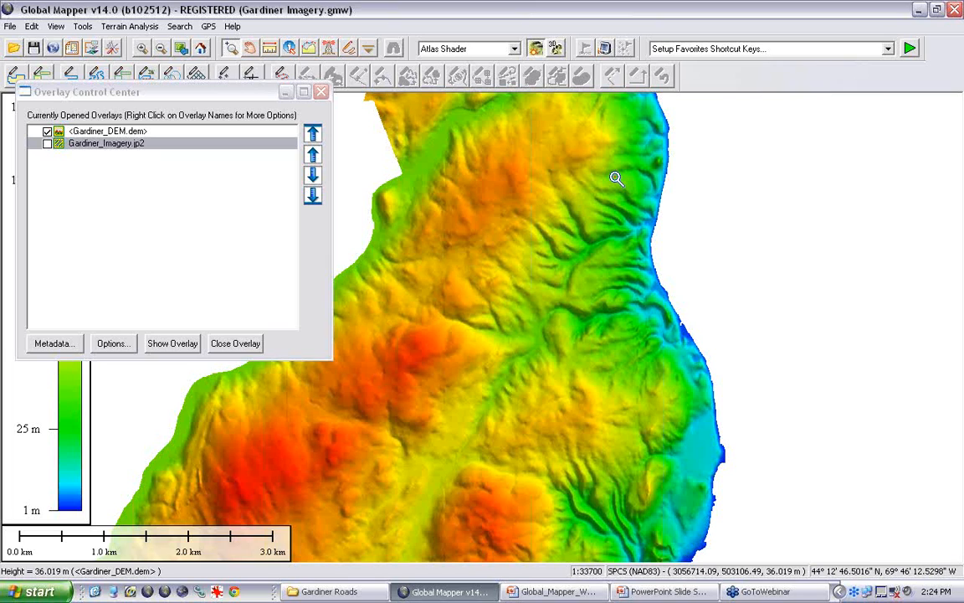
Set the terrain's light direction to altitude 30 and azimuth 270, apply it, and close the open dialogs
{"action": "left_click", "coordinate": [113, 50]}
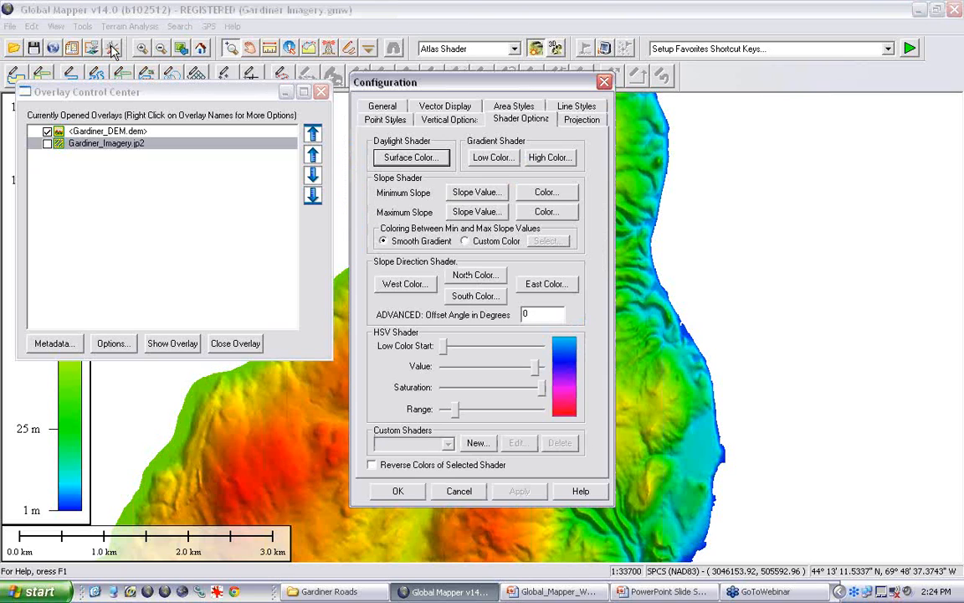
{"action": "left_click", "coordinate": [428, 119]}
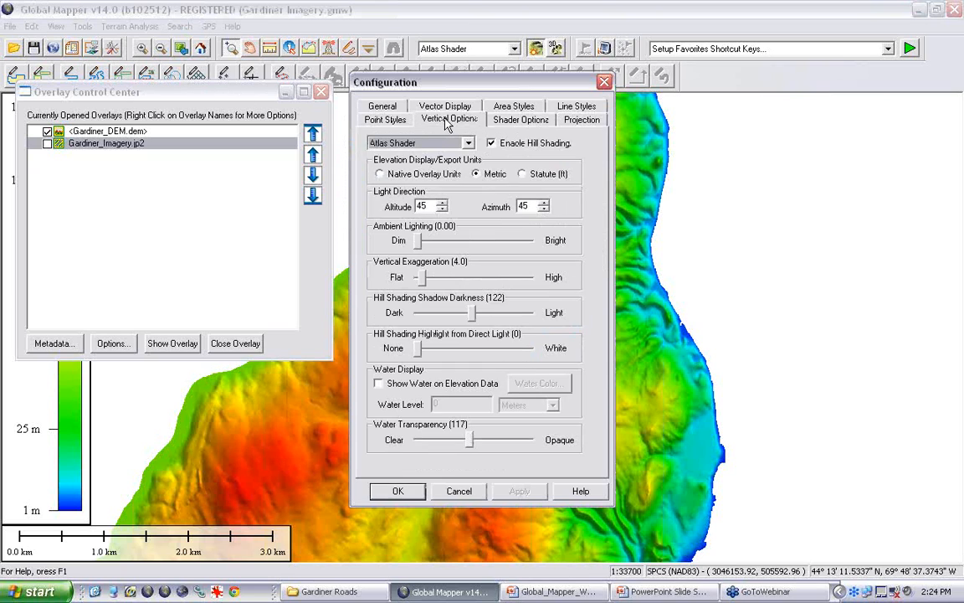
{"action": "left_click_drag", "start_coordinate": [417, 81], "coordinate": [760, 81]}
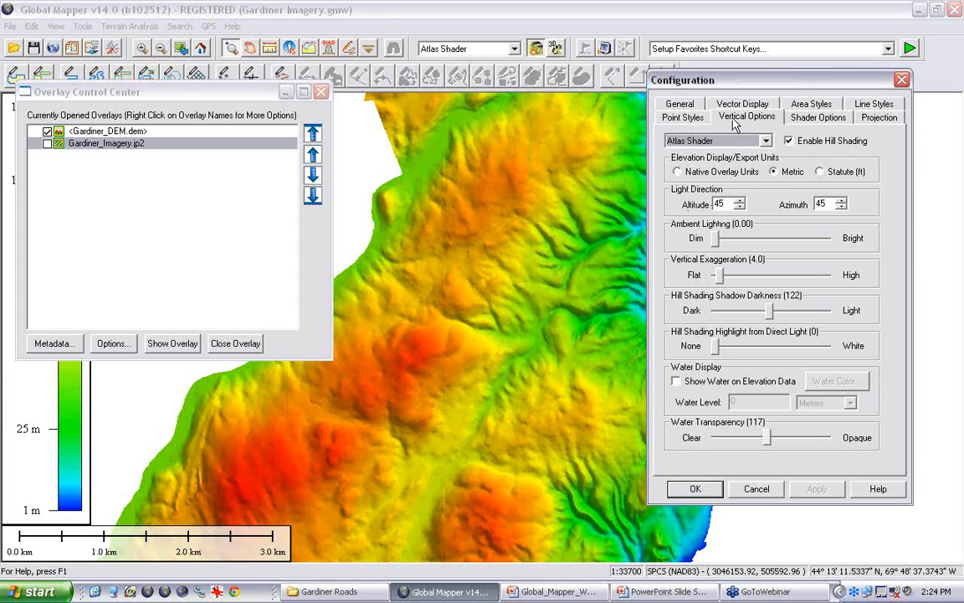
{"action": "left_click_drag", "start_coordinate": [667, 81], "coordinate": [681, 75]}
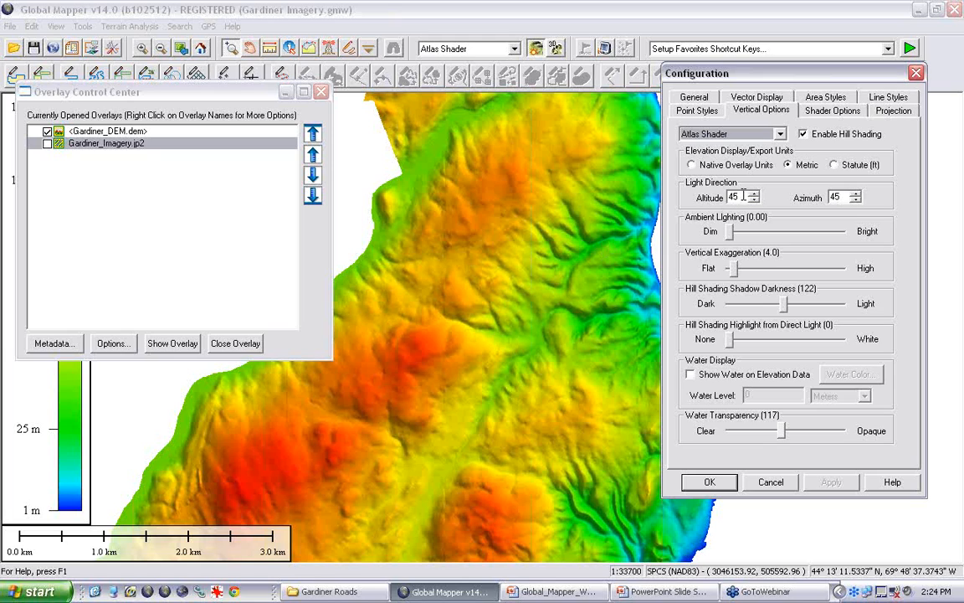
{"action": "double_click", "coordinate": [836, 197]}
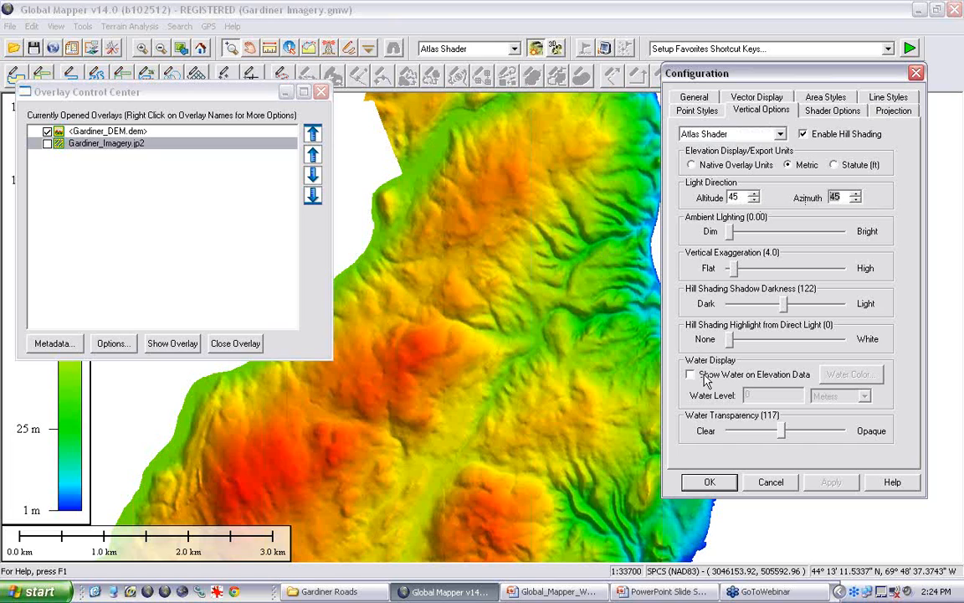
{"action": "type", "text": "270"}
{"action": "double_click", "coordinate": [738, 197]}
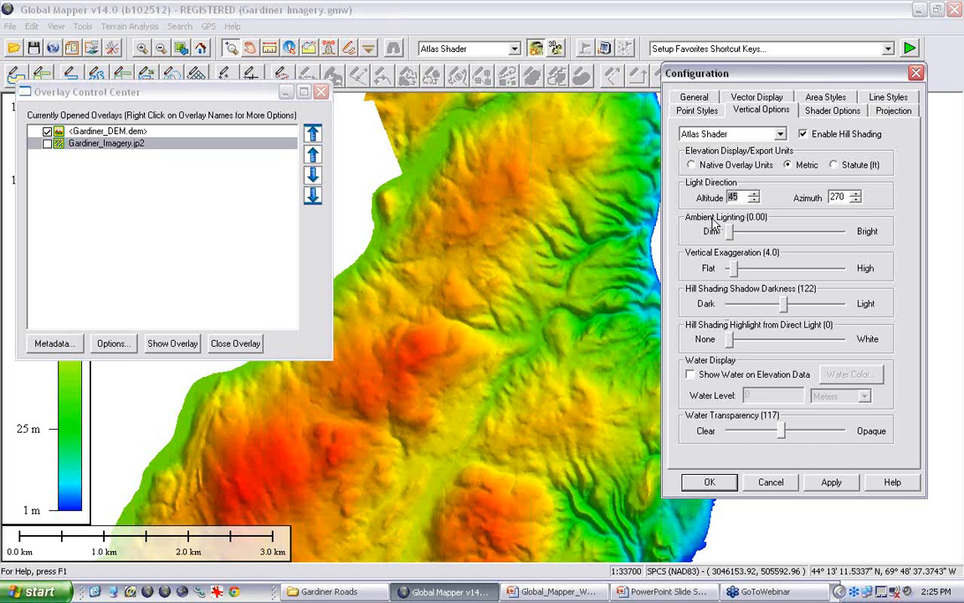
{"action": "type", "text": "30"}
{"action": "left_click", "coordinate": [828, 482]}
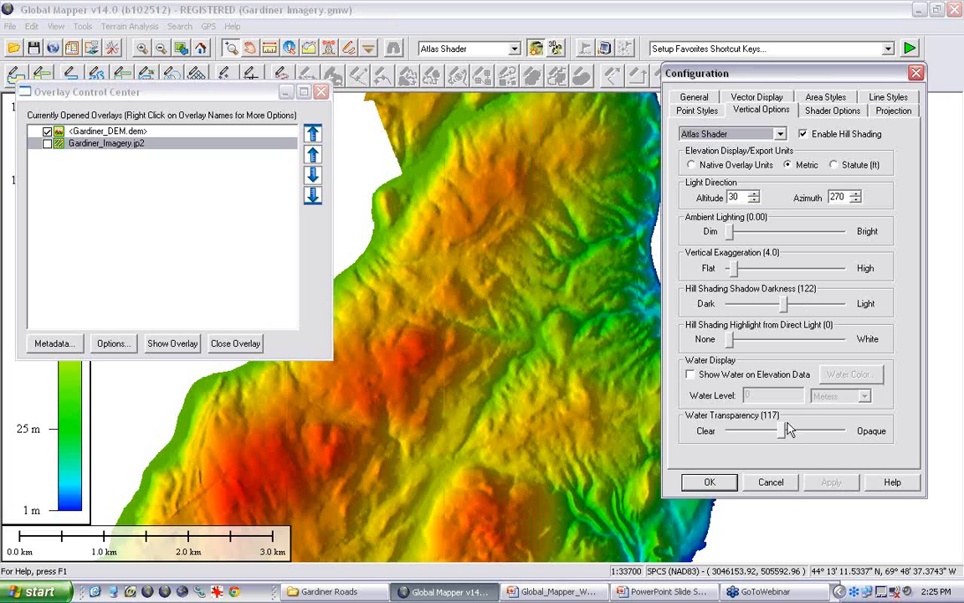
{"action": "left_click", "coordinate": [771, 482]}
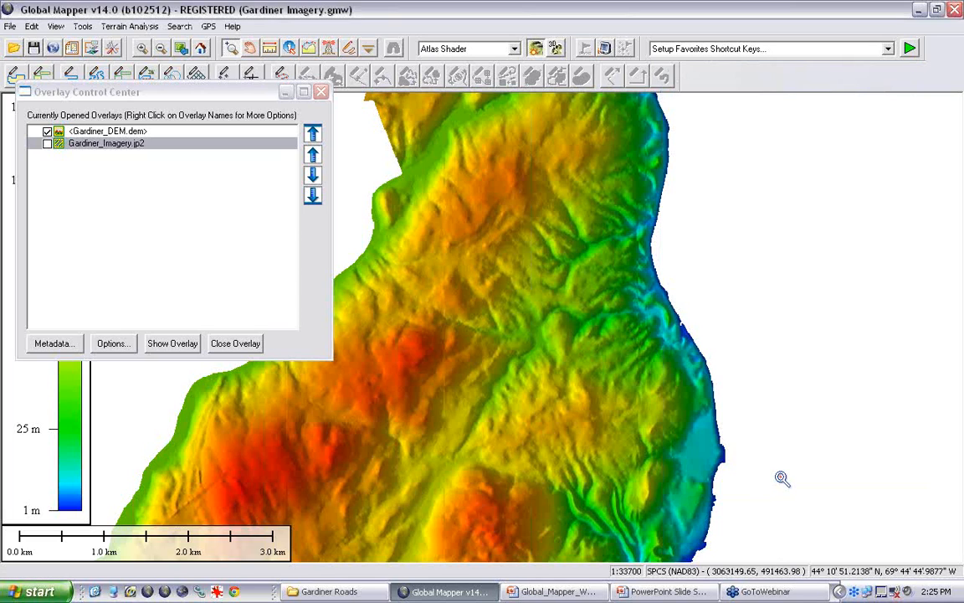
{"action": "left_click", "coordinate": [320, 93]}
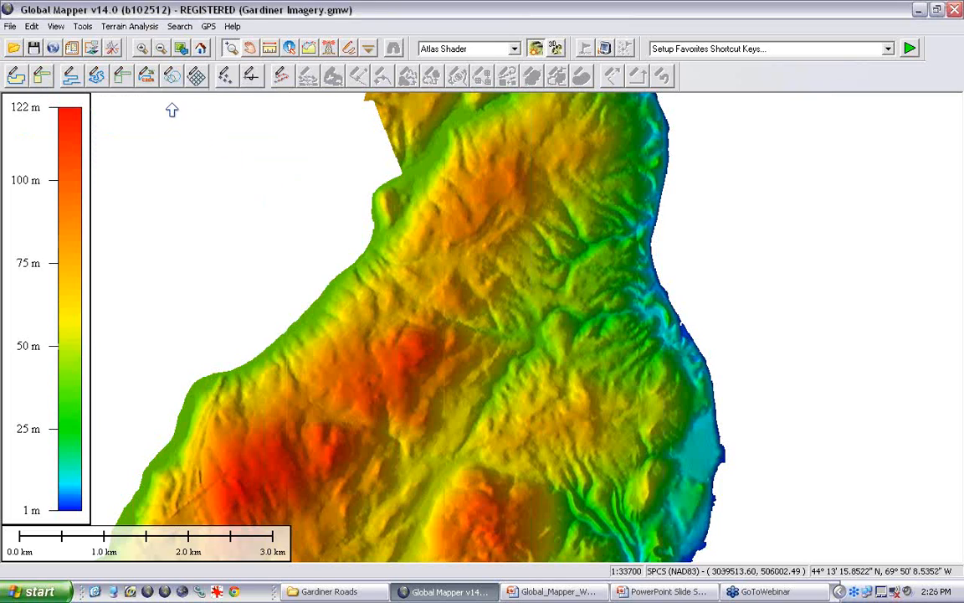
Generate contours from the Gardiner DEM at a 10-meter interval with the description "10 M"
{"action": "left_click", "coordinate": [134, 26]}
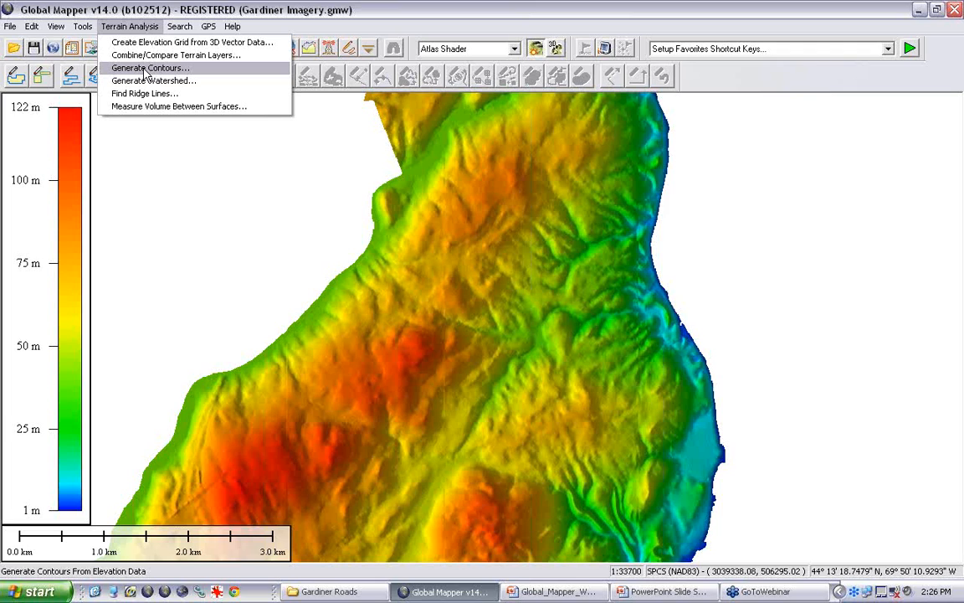
{"action": "left_click", "coordinate": [146, 70]}
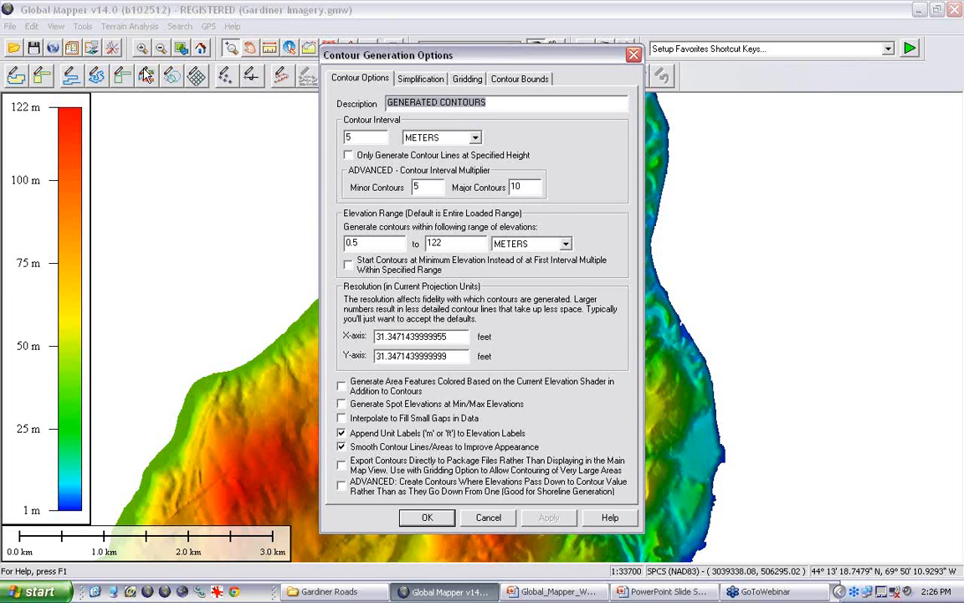
{"action": "double_click", "coordinate": [365, 136]}
{"action": "type", "text": "10"}
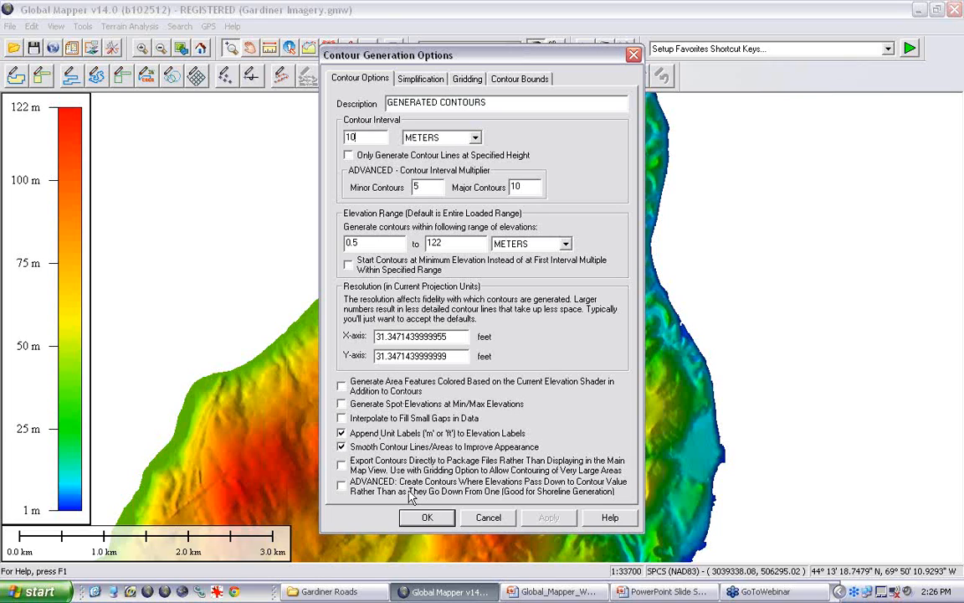
{"action": "left_click_drag", "start_coordinate": [449, 94], "coordinate": [329, 95]}
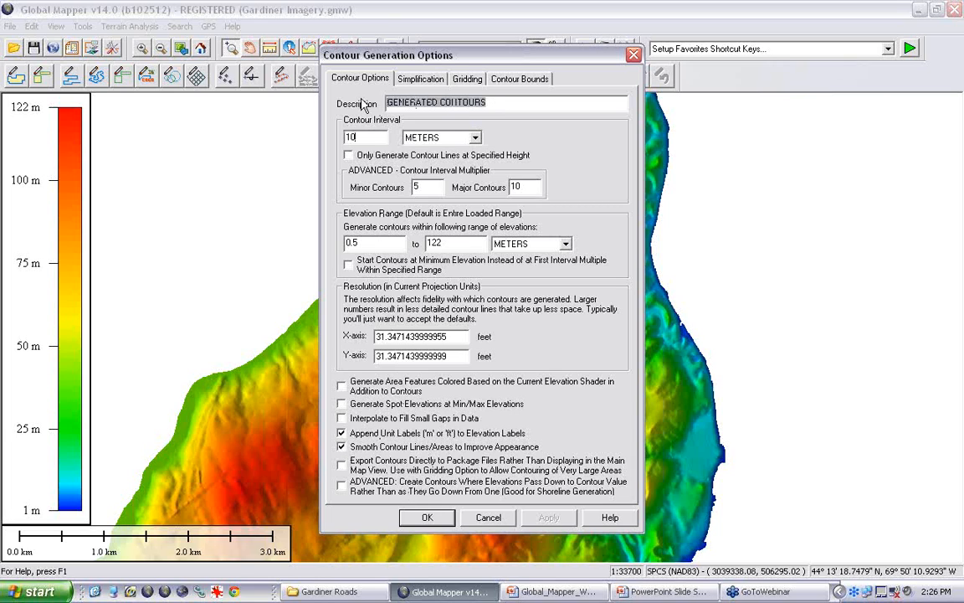
{"action": "type", "text": "10 M"}
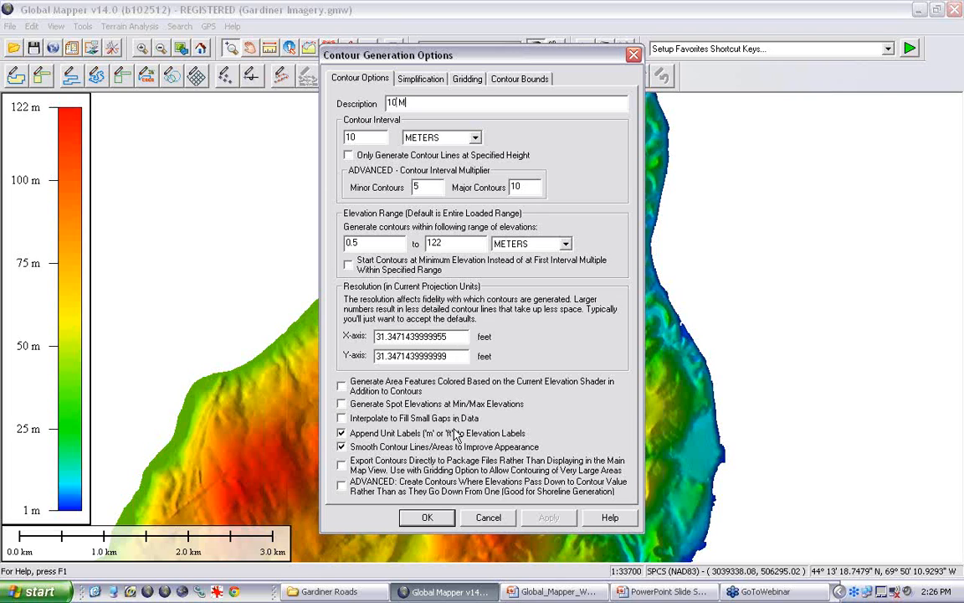
{"action": "left_click", "coordinate": [440, 519]}
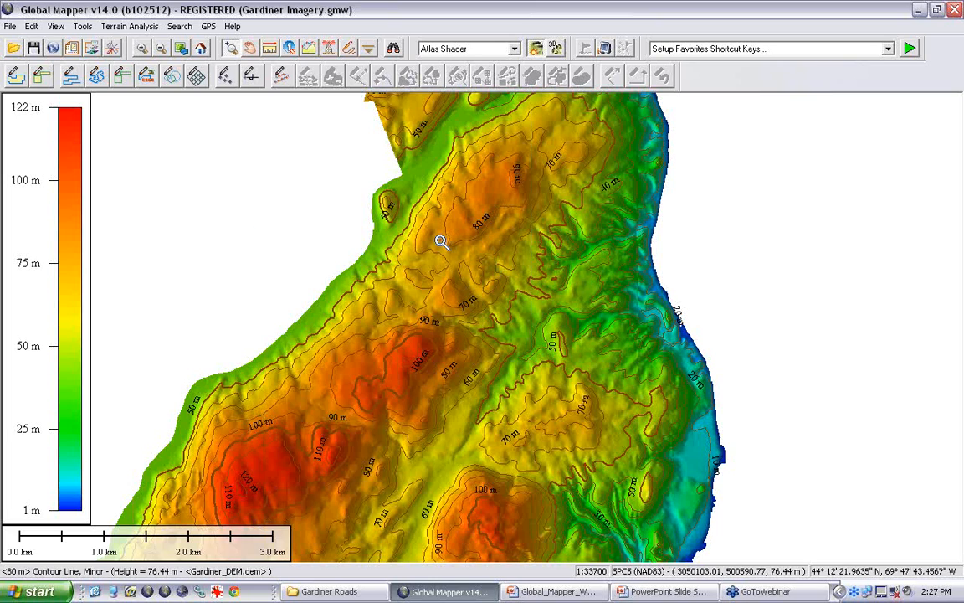
Generate a second contour layer from the Gardiner DEM at a 2-meter interval with the description "2 M"
{"action": "left_click", "coordinate": [134, 26]}
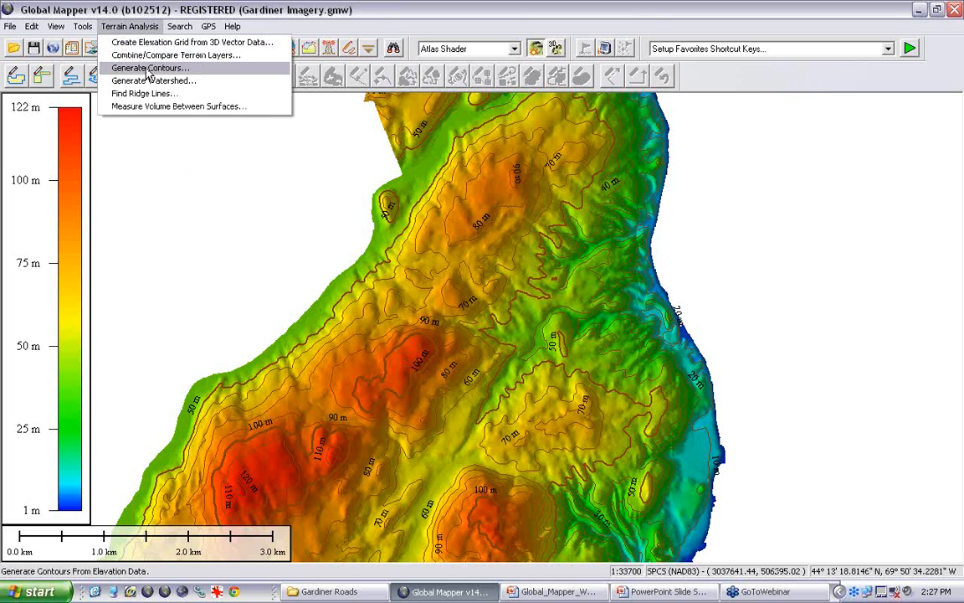
{"action": "left_click", "coordinate": [149, 70]}
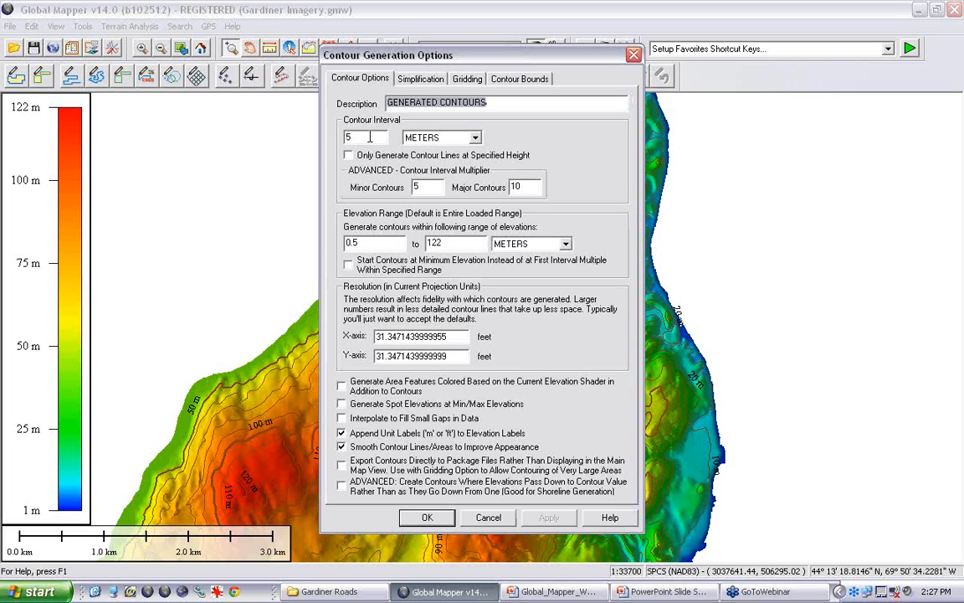
{"action": "double_click", "coordinate": [369, 137]}
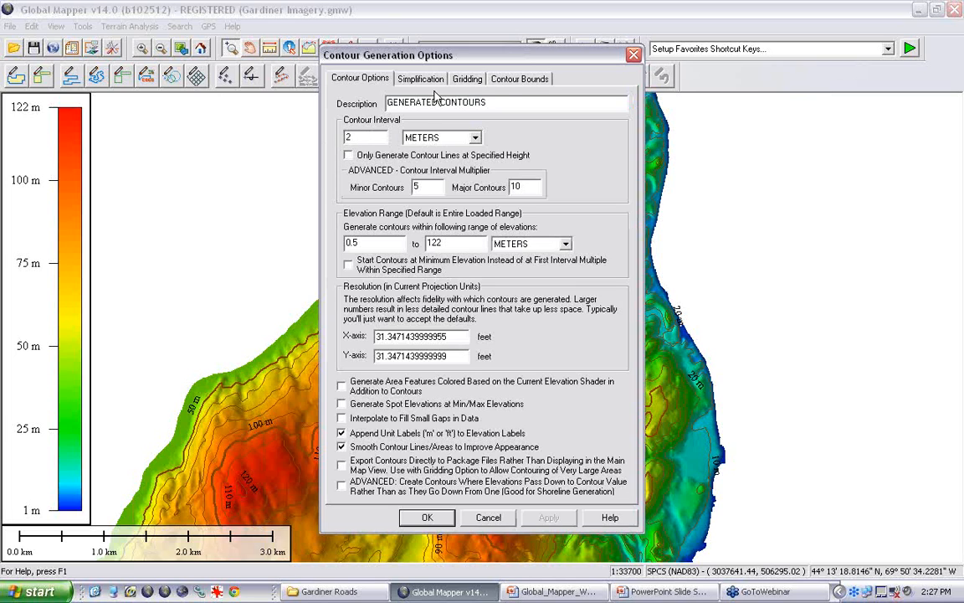
{"action": "left_click_drag", "start_coordinate": [492, 102], "coordinate": [342, 105]}
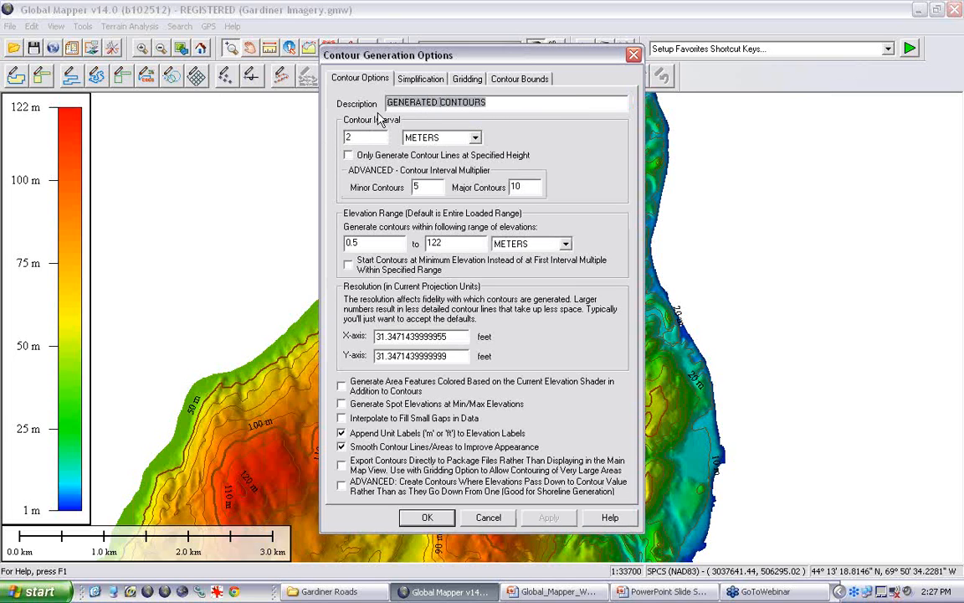
{"action": "type", "text": "2 M"}
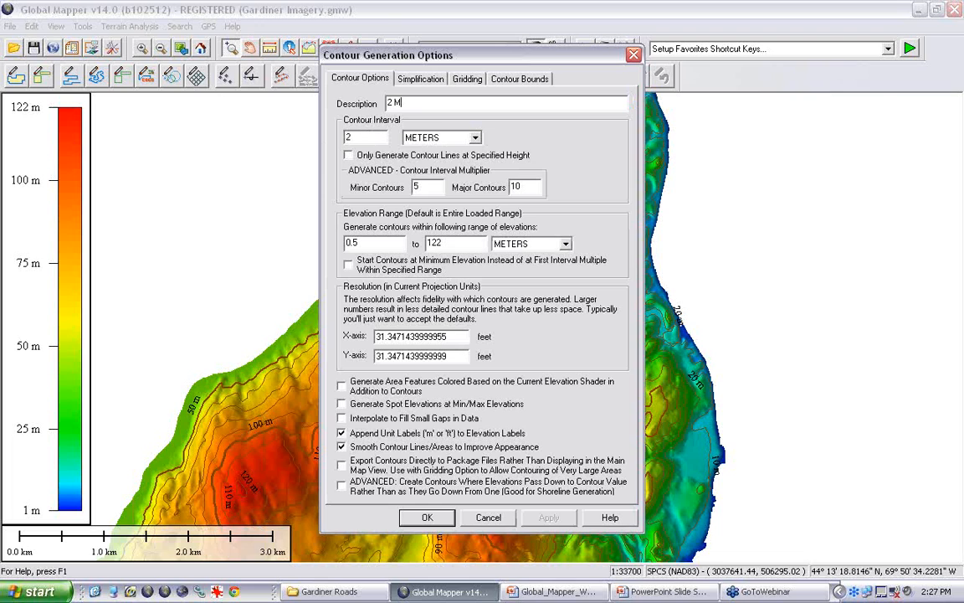
{"action": "left_click", "coordinate": [427, 517]}
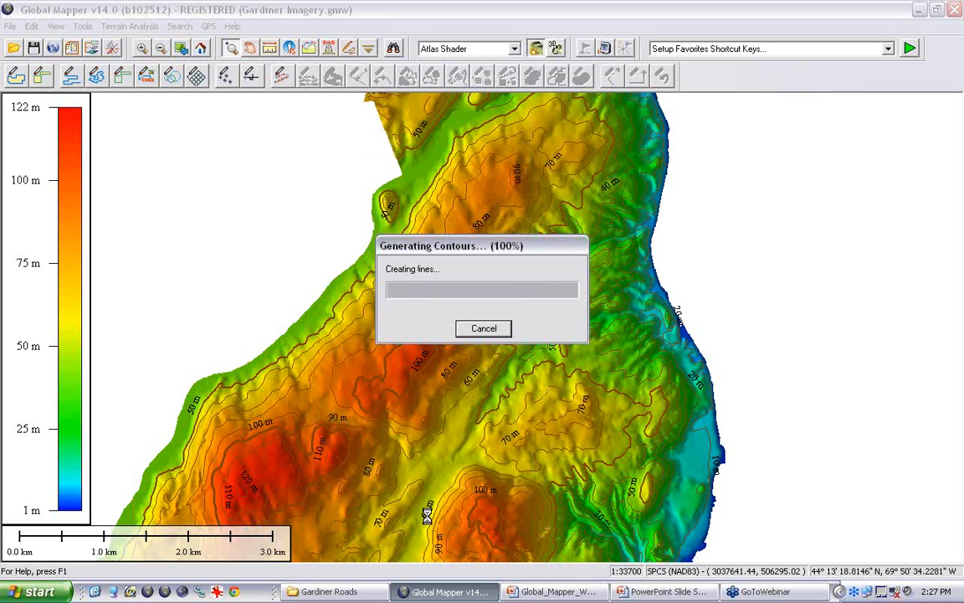
Check the 10 M and 2 M contour layers in the overlay list and examine the contour lines up close
{"action": "left_click", "coordinate": [93, 50]}
{"action": "left_click", "coordinate": [84, 156]}
{"action": "left_click", "coordinate": [89, 168]}
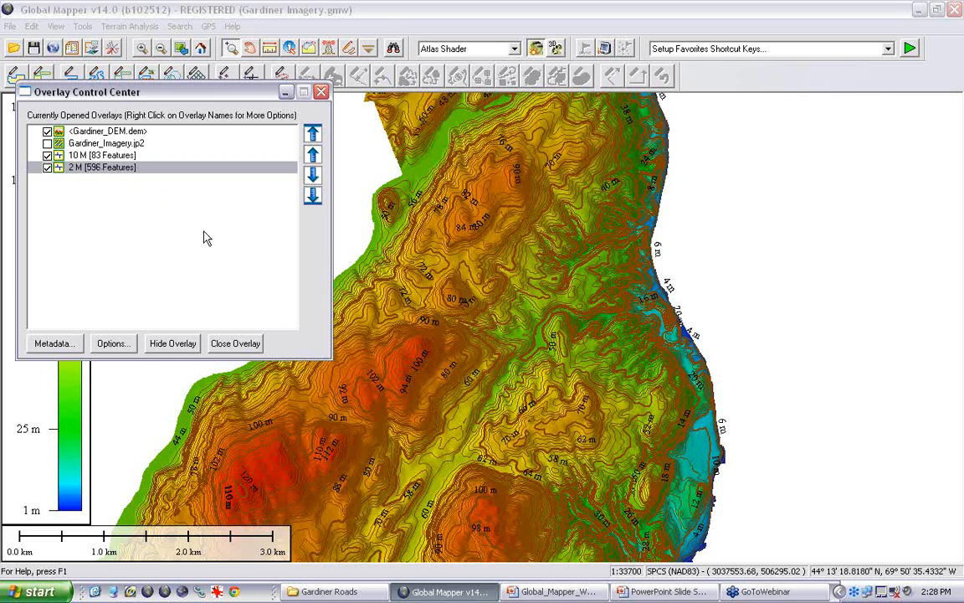
{"action": "left_click", "coordinate": [321, 92]}
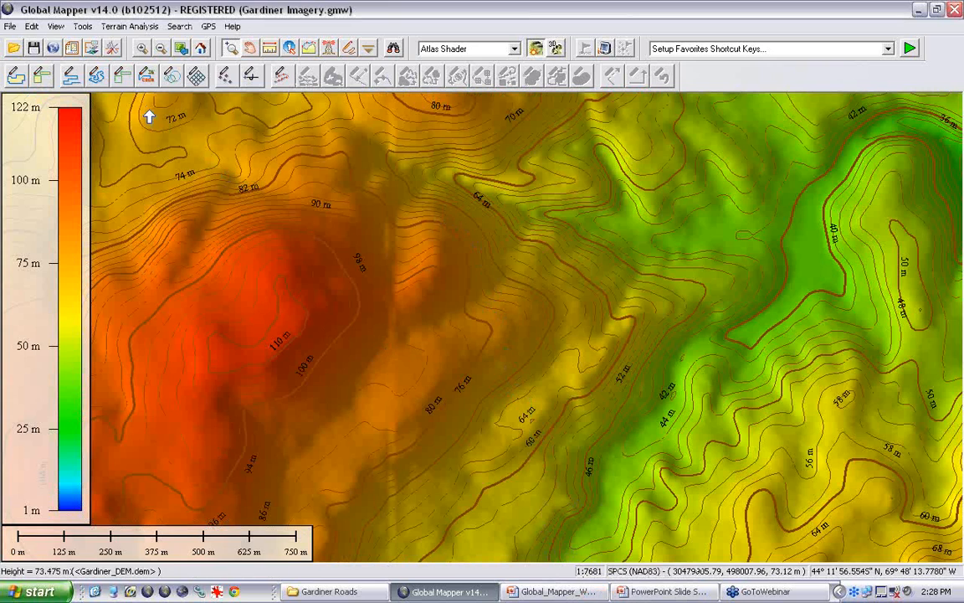
Restrict the 2 M contour layer to display only below a map scale of 1 to 6000
{"action": "left_click", "coordinate": [92, 50]}
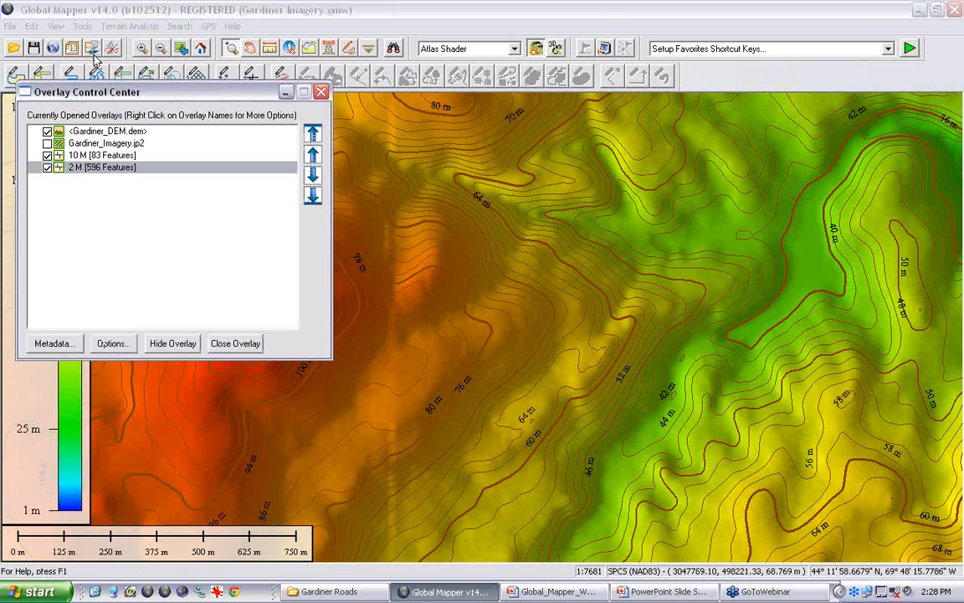
{"action": "right_click", "coordinate": [88, 167]}
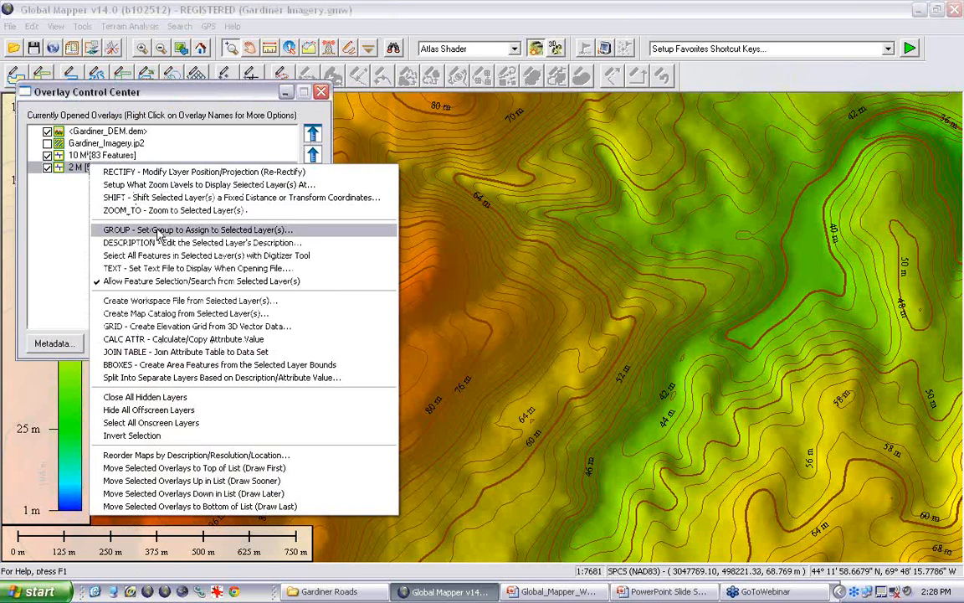
{"action": "left_click", "coordinate": [217, 186]}
{"action": "left_click", "coordinate": [111, 227]}
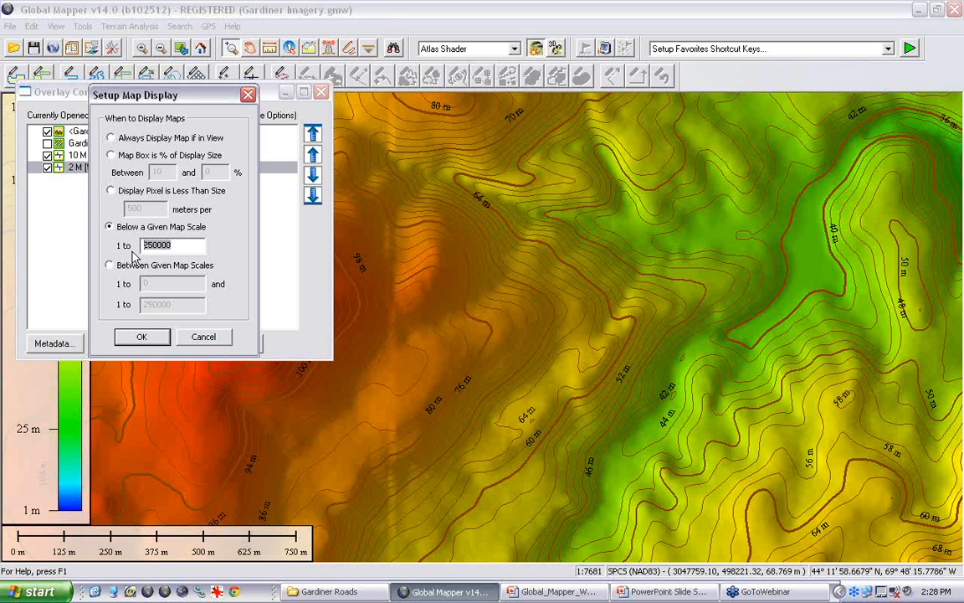
{"action": "type", "text": "6000"}
{"action": "left_click", "coordinate": [146, 338]}
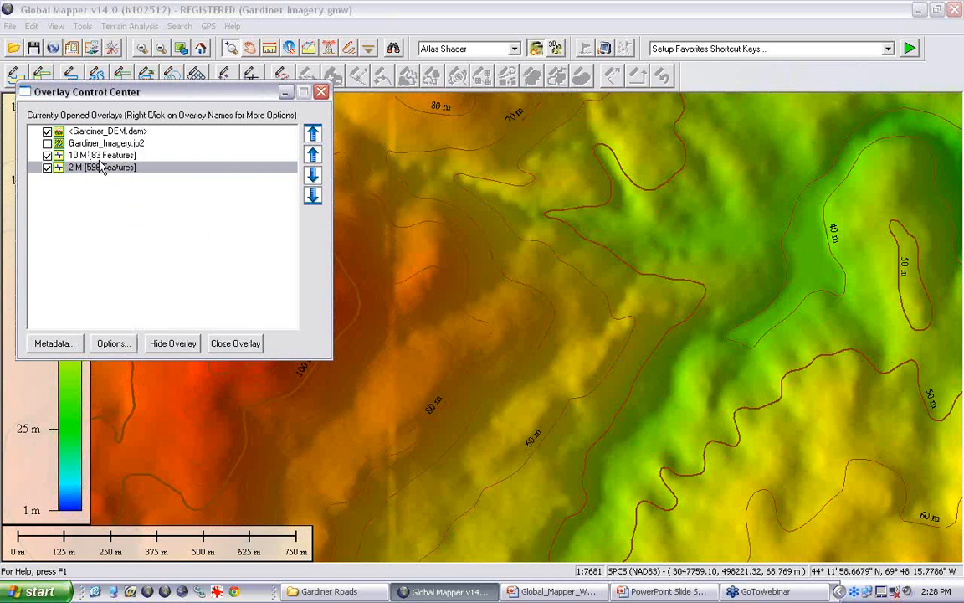
Set the 10 M contour layer to display only between map scales of 1 to 6000 and 1 to 250000
{"action": "left_click", "coordinate": [98, 159]}
{"action": "right_click", "coordinate": [98, 165]}
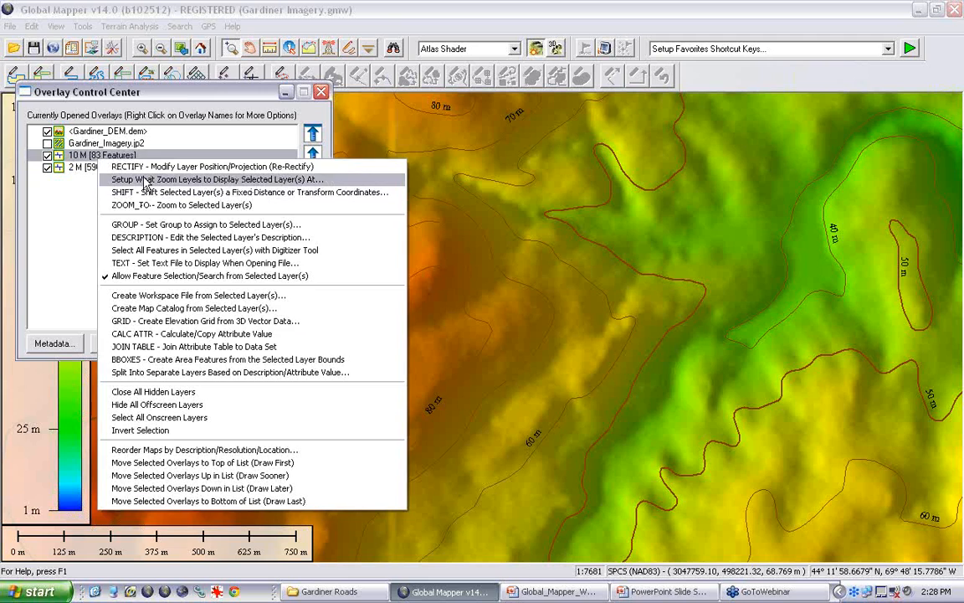
{"action": "left_click", "coordinate": [130, 177]}
{"action": "left_click", "coordinate": [109, 265]}
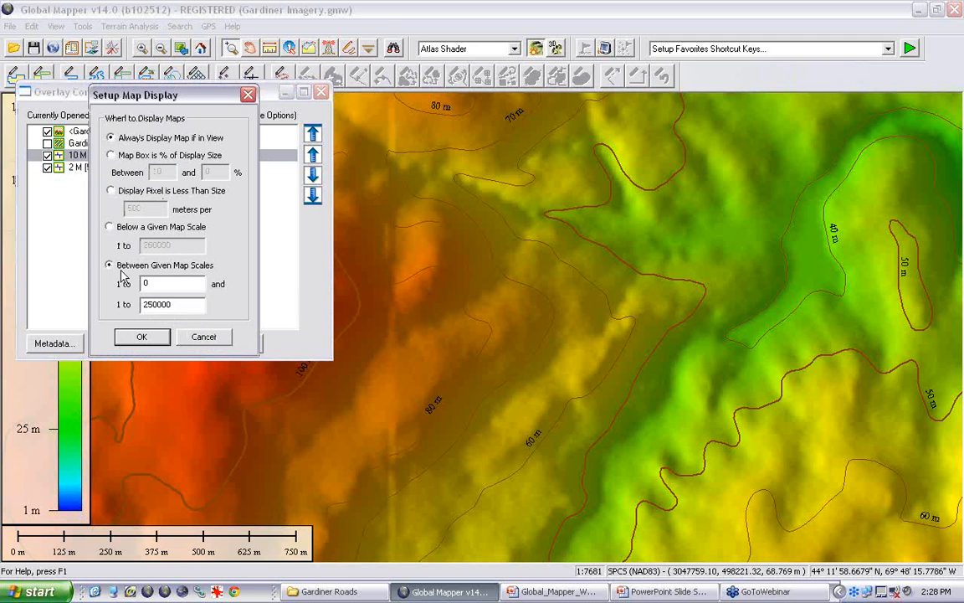
{"action": "double_click", "coordinate": [161, 282]}
{"action": "type", "text": "6000"}
{"action": "left_click", "coordinate": [141, 336]}
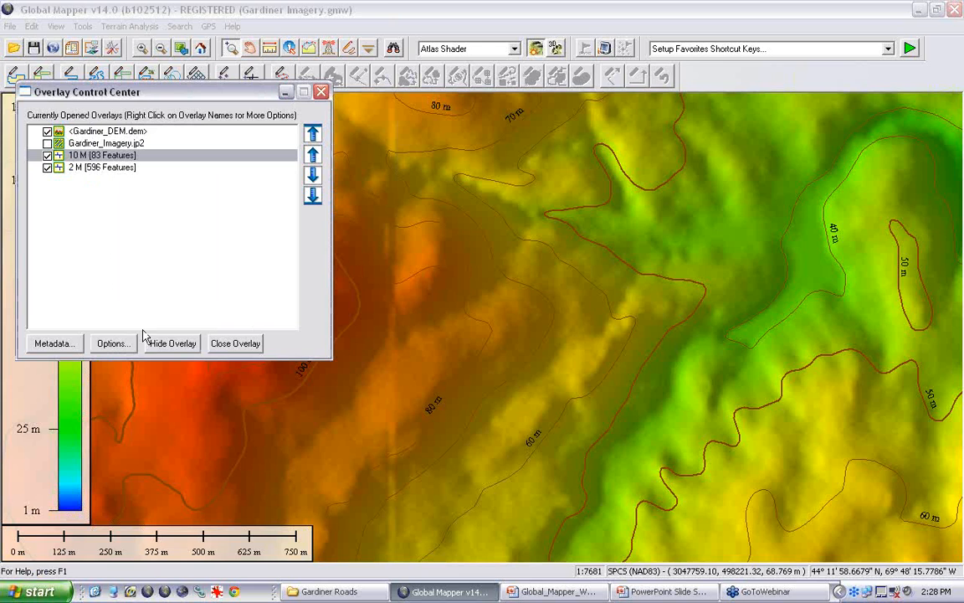
Zoom in and out on the terrain to check how the 10 M and 2 M contours switch with map scale
{"action": "left_click", "coordinate": [320, 92]}
{"action": "scroll", "coordinate": [530, 331], "scroll_direction": "up", "scroll_amount": 1}
{"action": "scroll", "coordinate": [530, 330], "scroll_direction": "down", "scroll_amount": 1}
{"action": "scroll", "coordinate": [532, 332], "scroll_direction": "up", "scroll_amount": 1}
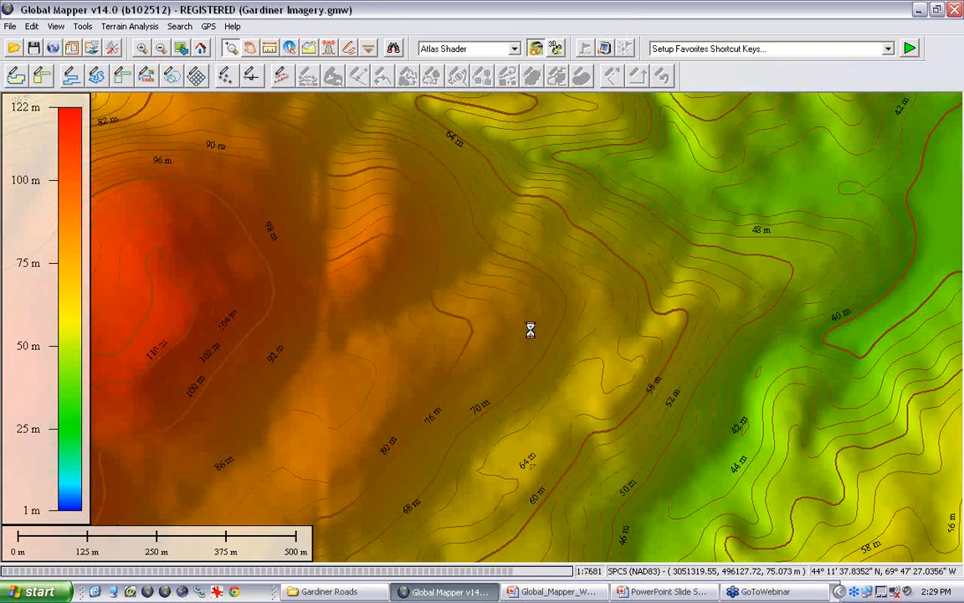
{"action": "scroll", "coordinate": [530, 330], "scroll_direction": "up", "scroll_amount": 1}
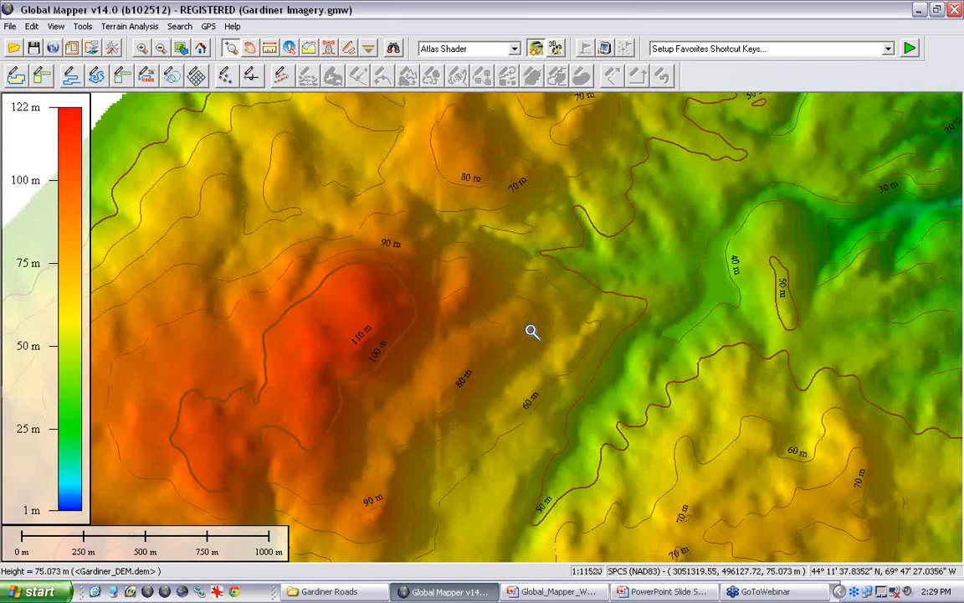
Assign the 10 M and 2 M contour layers to a new layer group named Contours
{"action": "left_click", "coordinate": [113, 48]}
{"action": "left_click", "coordinate": [107, 169]}
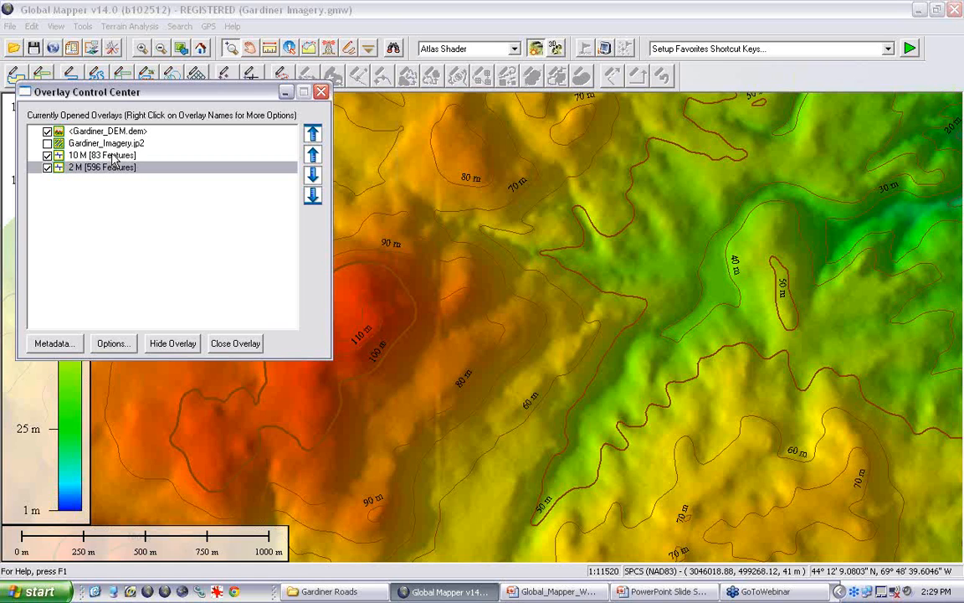
{"action": "left_click", "coordinate": [113, 159], "text": "ctrl"}
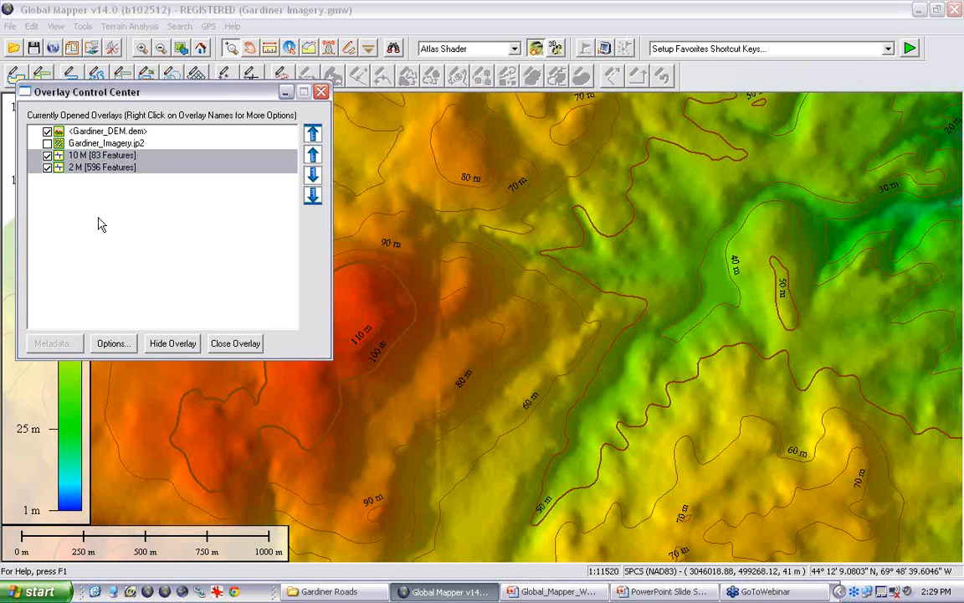
{"action": "right_click", "coordinate": [108, 170]}
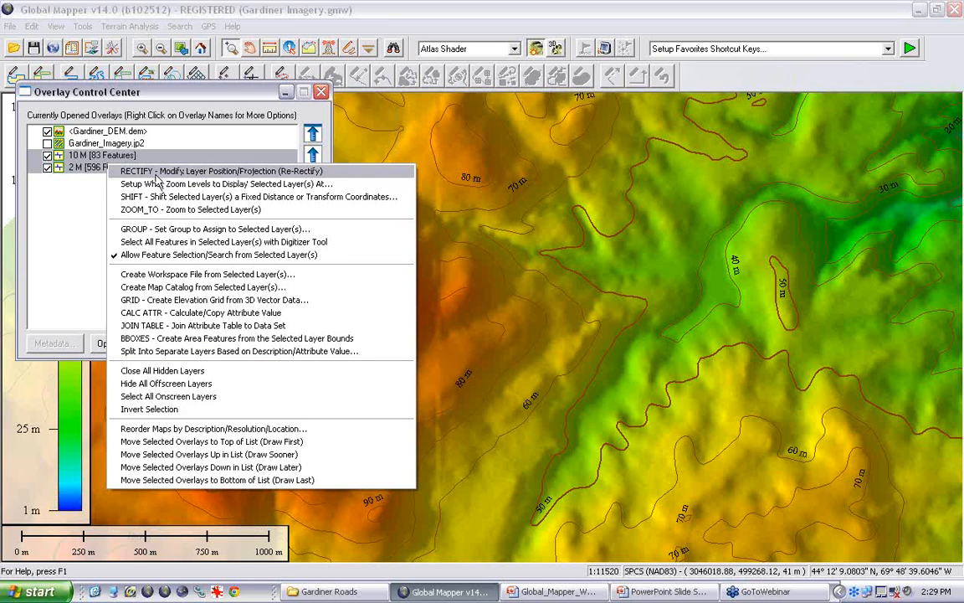
{"action": "left_click", "coordinate": [163, 231]}
{"action": "type", "text": "C"}
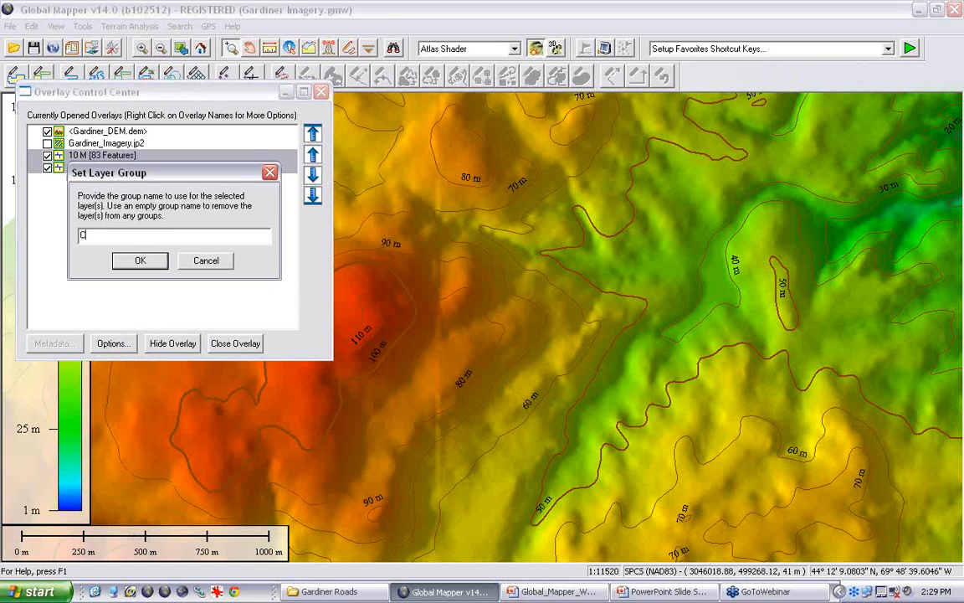
{"action": "type", "text": "ontours"}
{"action": "left_click", "coordinate": [137, 262]}
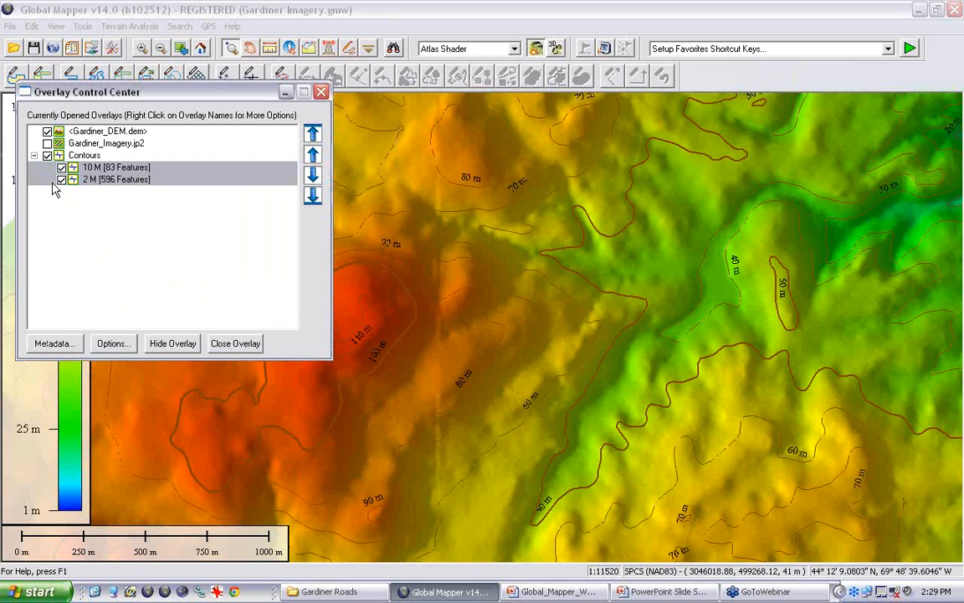
Collapse the Contours group, switch its visibility off and on twice, and expand it again
{"action": "left_click", "coordinate": [33, 156]}
{"action": "left_click", "coordinate": [47, 156]}
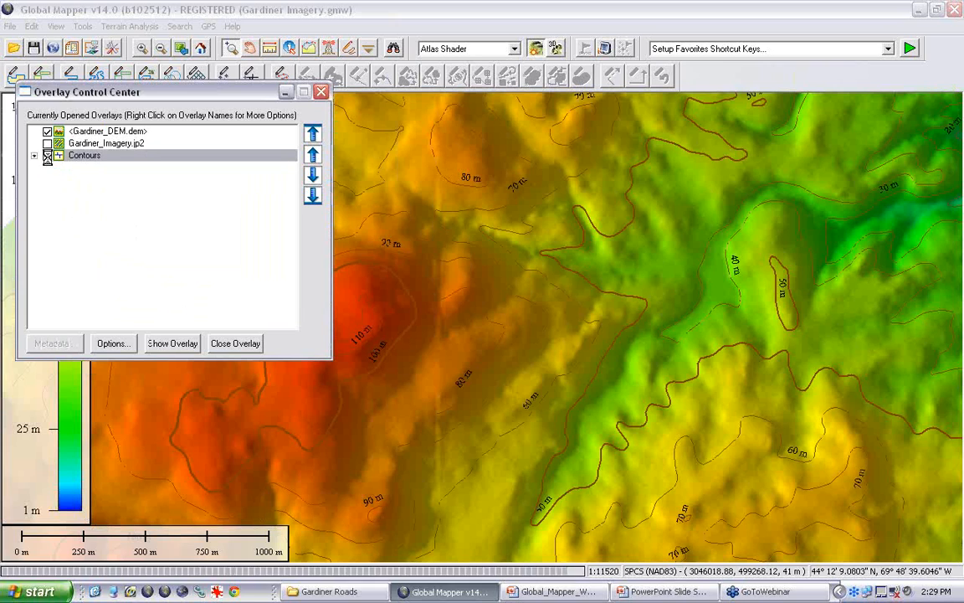
{"action": "left_click", "coordinate": [47, 157]}
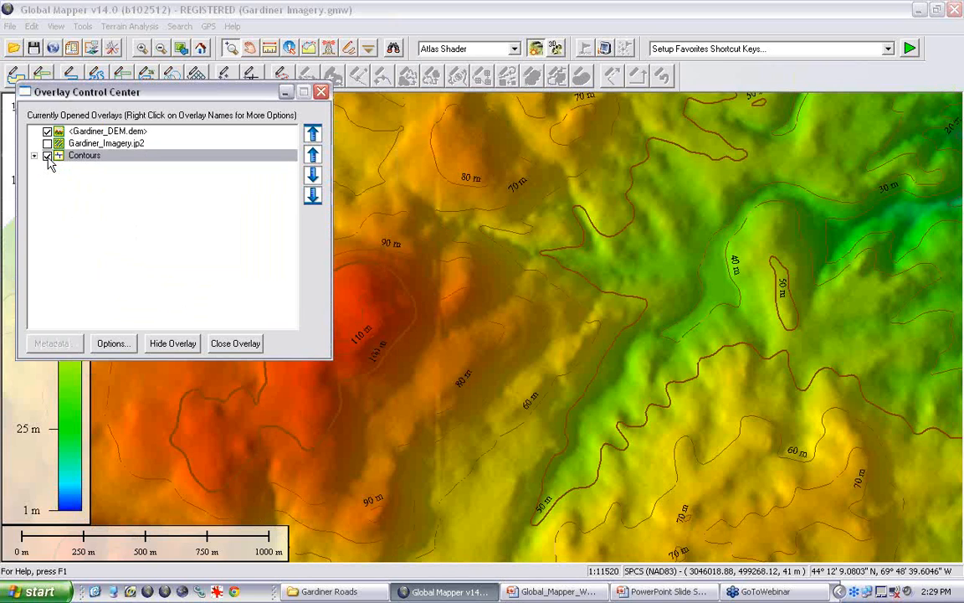
{"action": "left_click", "coordinate": [48, 157]}
{"action": "left_click", "coordinate": [47, 156]}
{"action": "left_click", "coordinate": [34, 155]}
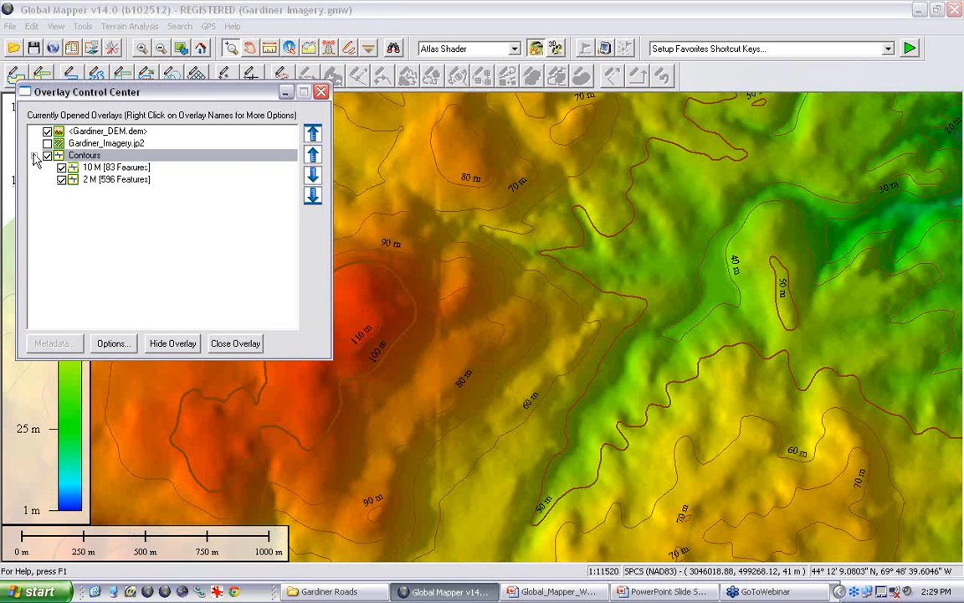
Toggle the 10 M and 2 M layers individually, and hide the whole Contours group
{"action": "left_click", "coordinate": [62, 167]}
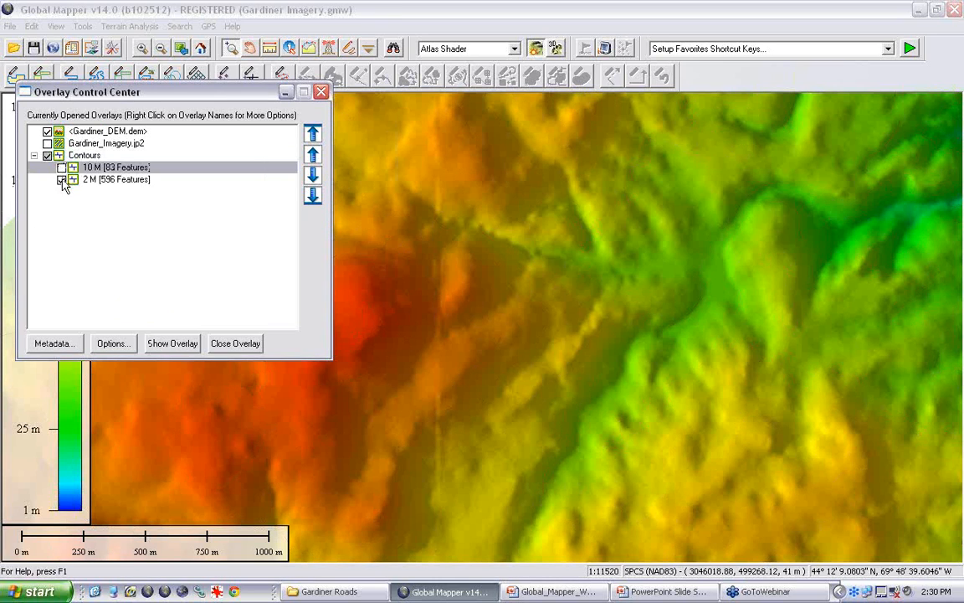
{"action": "left_click", "coordinate": [64, 178]}
{"action": "left_click", "coordinate": [60, 168]}
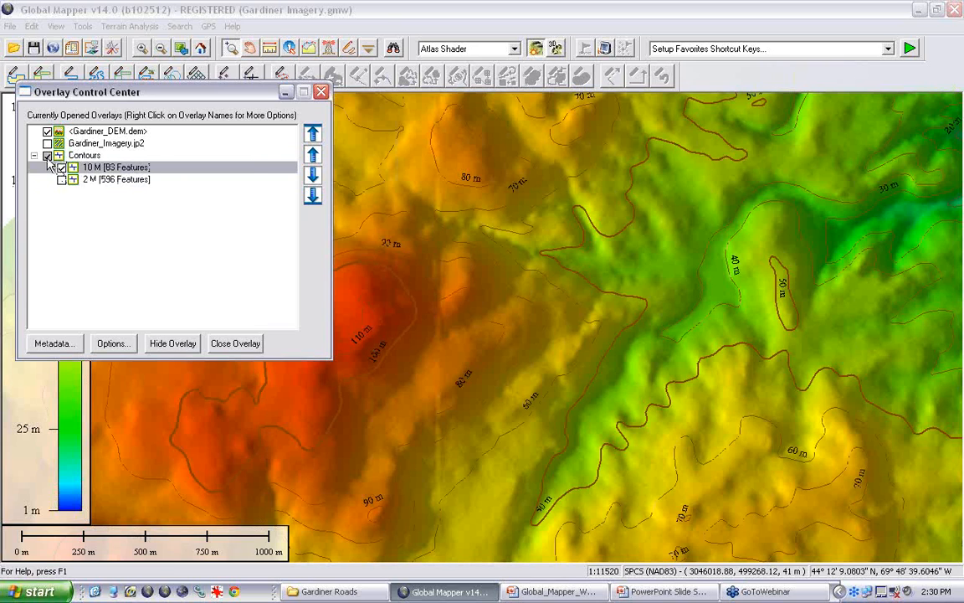
{"action": "left_click", "coordinate": [61, 178]}
{"action": "left_click", "coordinate": [47, 156]}
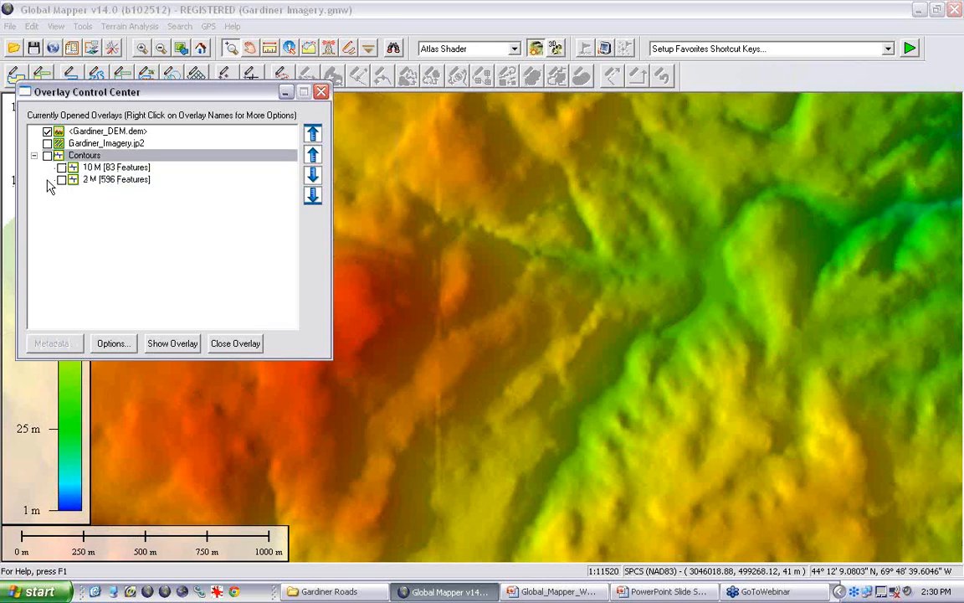
{"action": "left_click", "coordinate": [34, 156]}
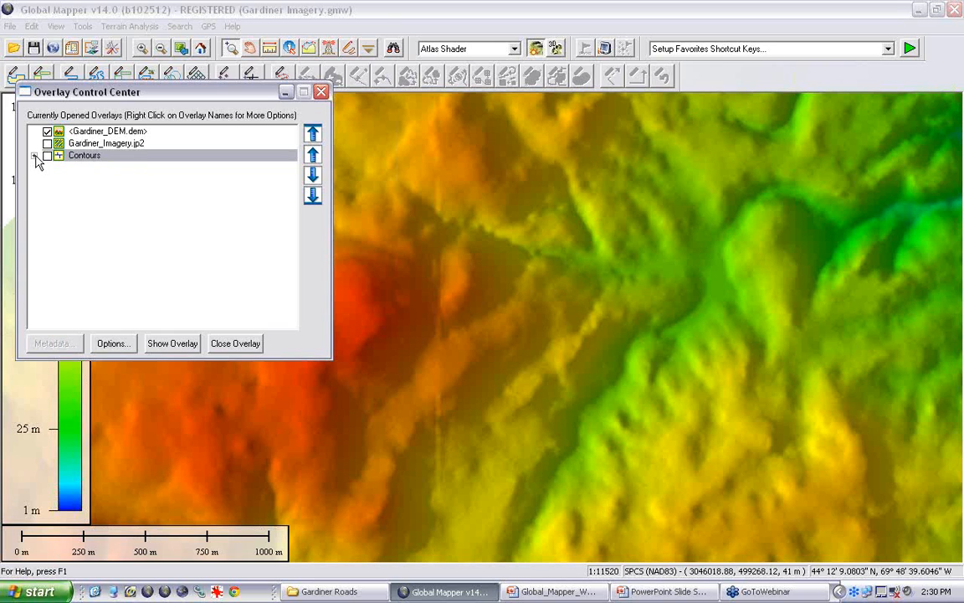
Remove the 10 M and 2 M layers from the Contours group by clearing their group name
{"action": "left_click", "coordinate": [35, 155]}
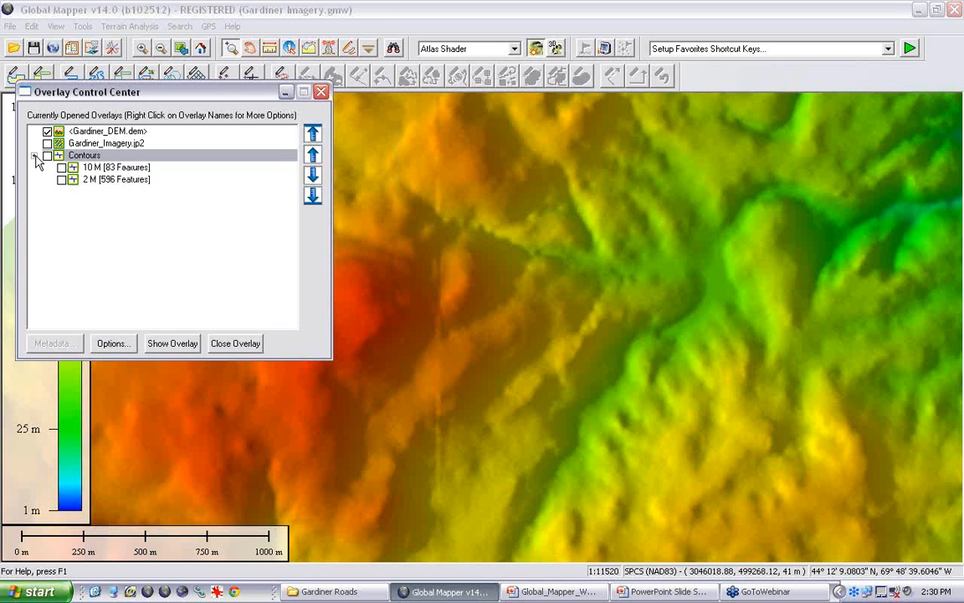
{"action": "left_click", "coordinate": [118, 168]}
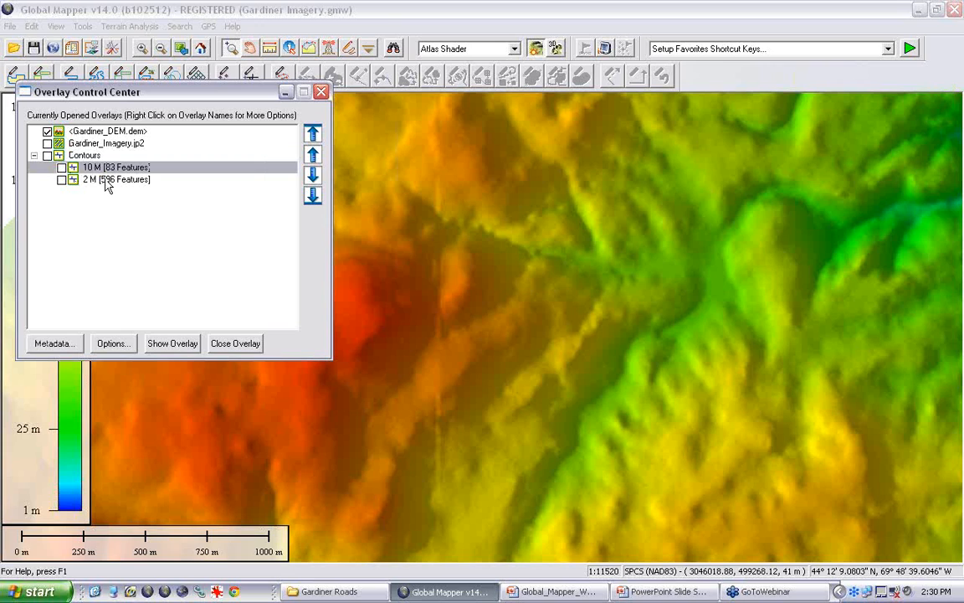
{"action": "left_click", "coordinate": [107, 179], "text": "shift"}
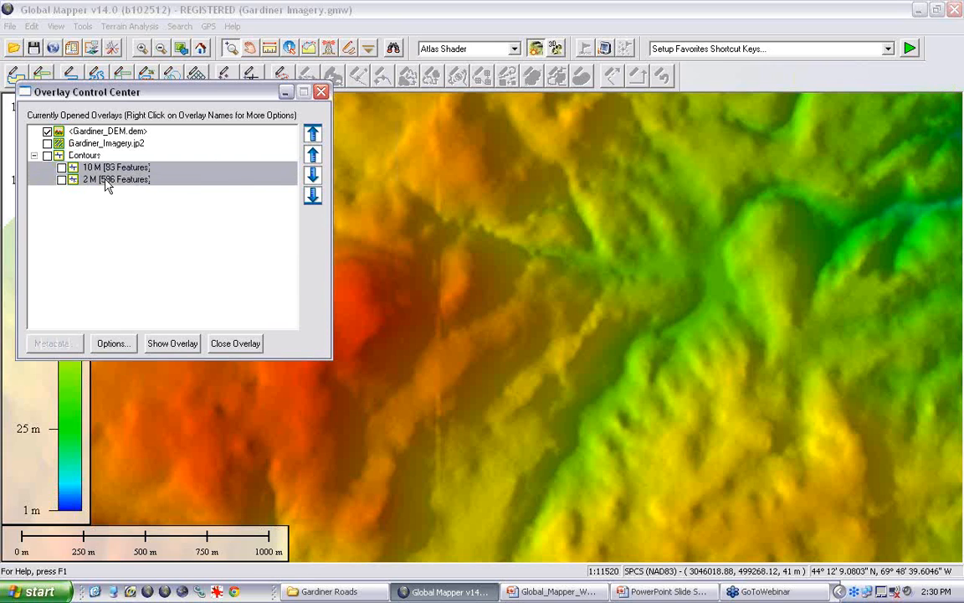
{"action": "right_click", "coordinate": [107, 183]}
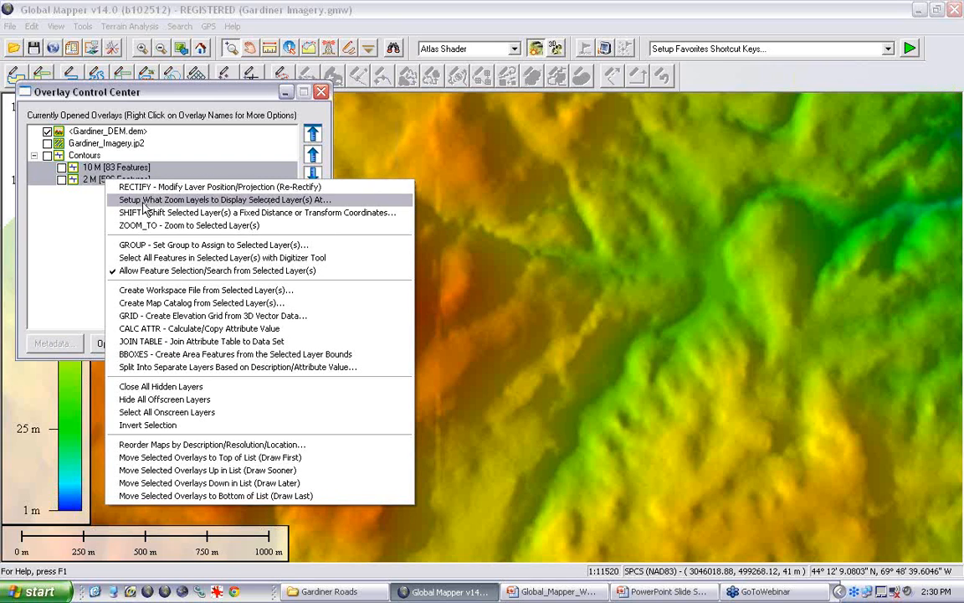
{"action": "left_click", "coordinate": [155, 245]}
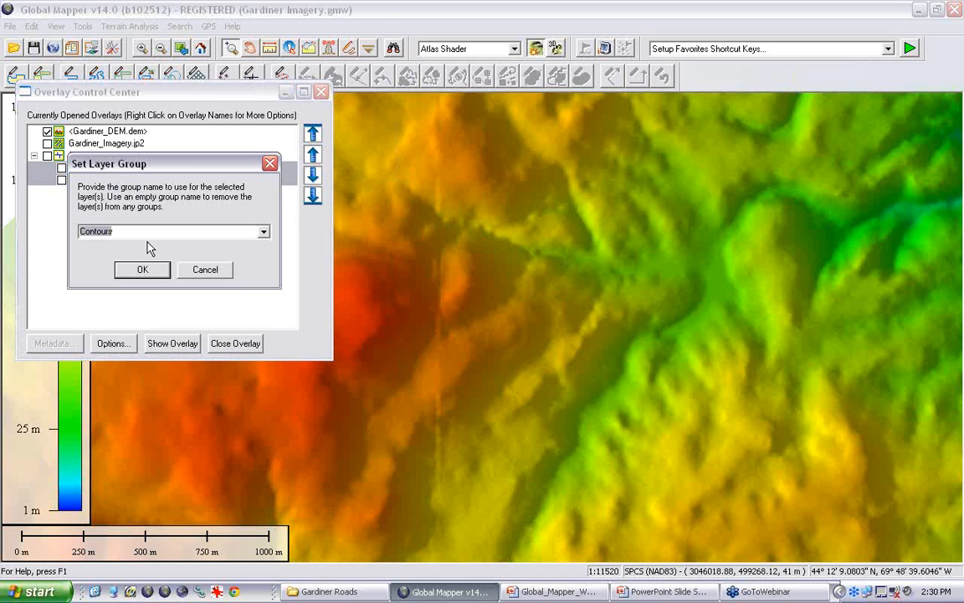
{"action": "key", "text": "BackSpace"}
{"action": "left_click", "coordinate": [142, 270]}
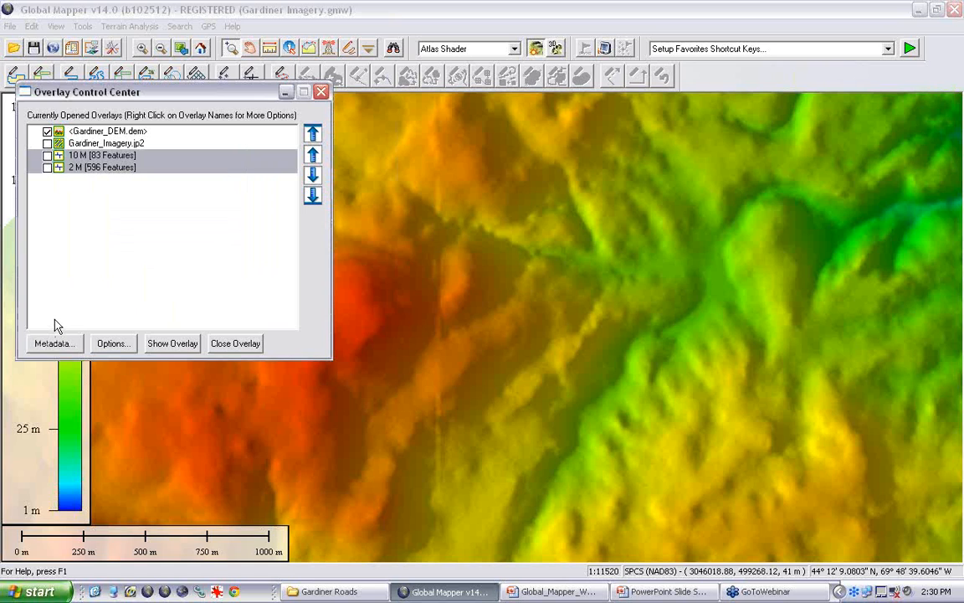
{"action": "left_click", "coordinate": [322, 93]}
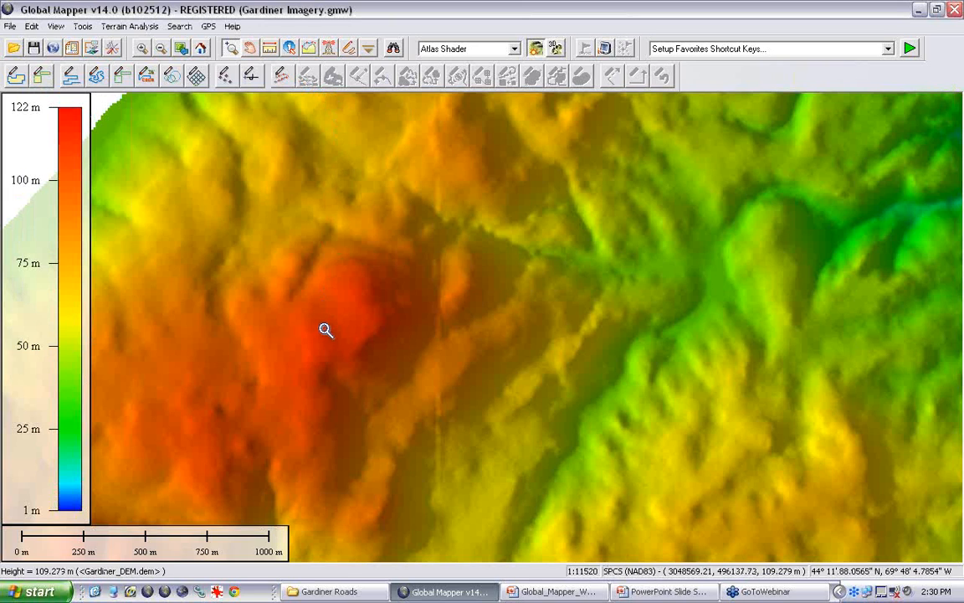
Generate contours only at the 100 m height for the full terrain, including area features colored by the current elevation shader
{"action": "left_click_drag", "start_coordinate": [328, 329], "coordinate": [361, 315]}
{"action": "scroll", "coordinate": [362, 316], "scroll_direction": "down", "scroll_amount": 1}
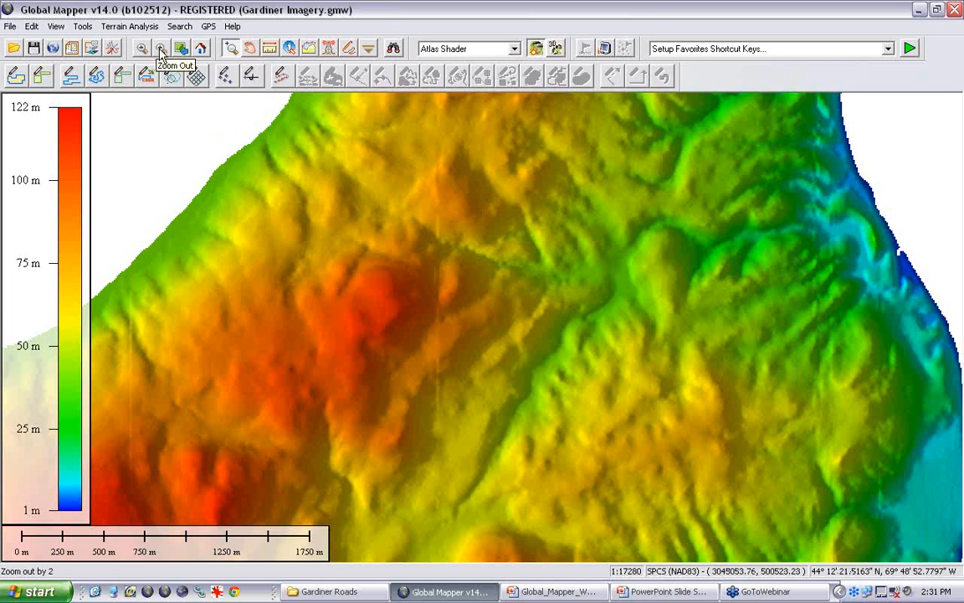
{"action": "left_click", "coordinate": [201, 49]}
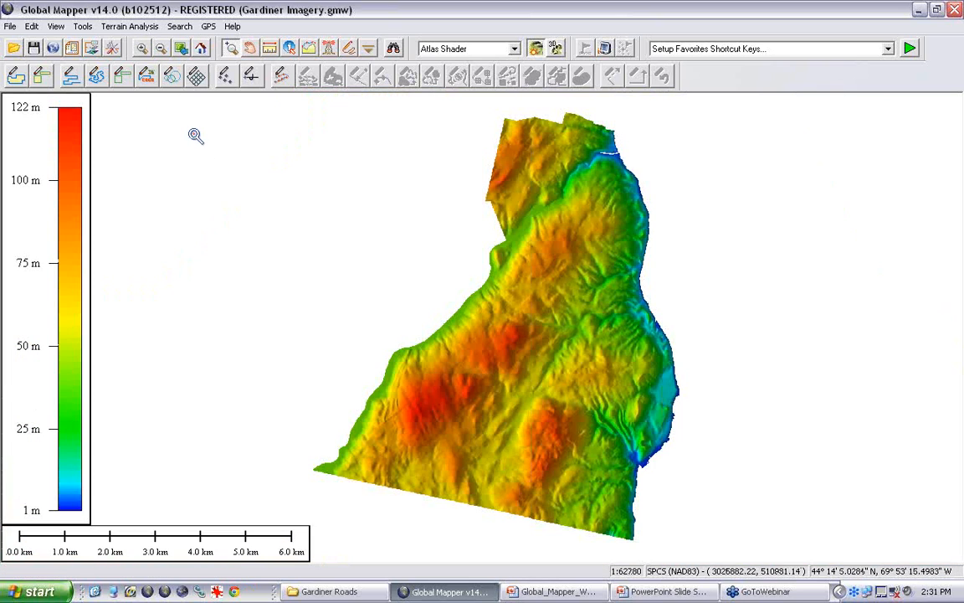
{"action": "left_click", "coordinate": [130, 26]}
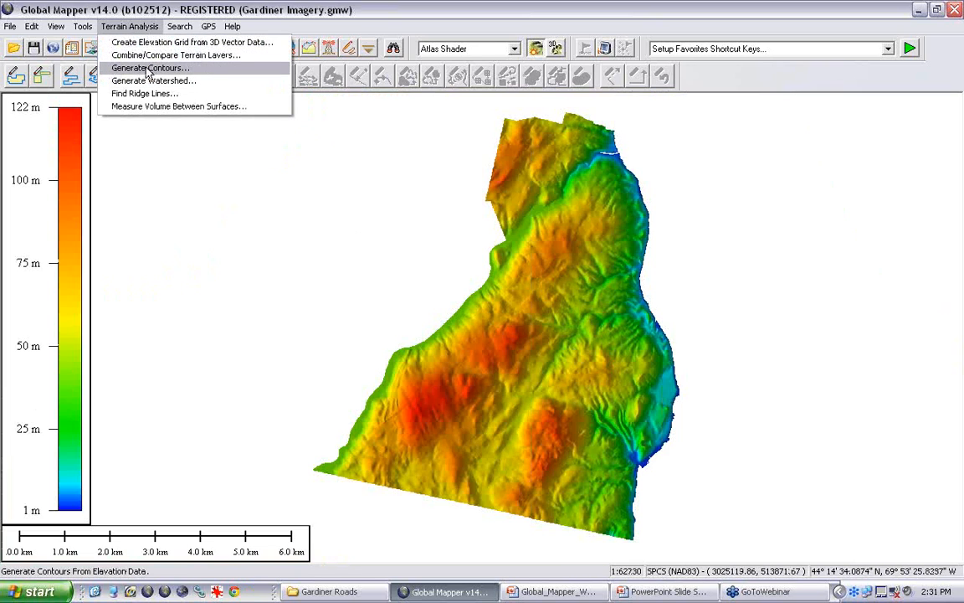
{"action": "left_click", "coordinate": [148, 70]}
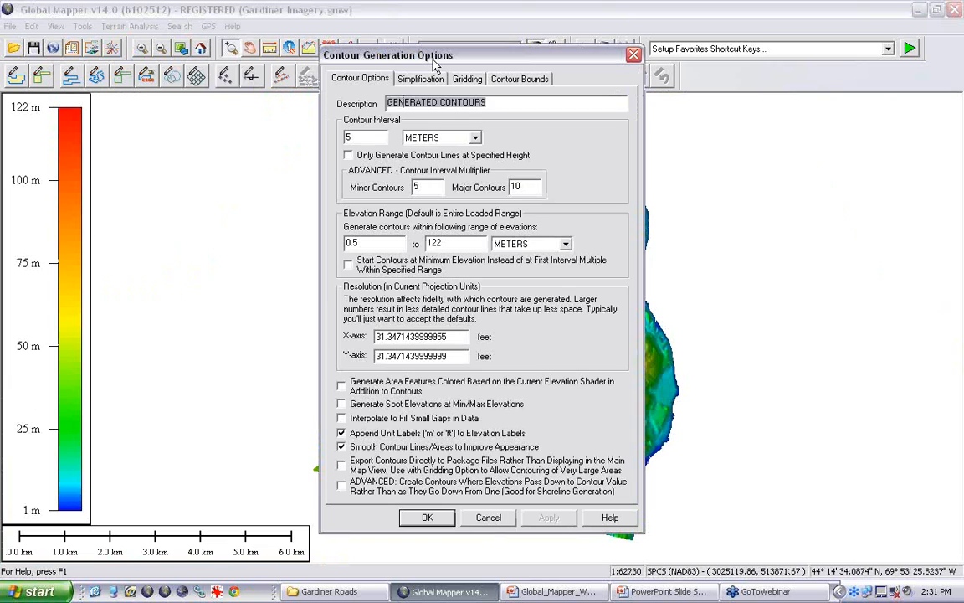
{"action": "left_click_drag", "start_coordinate": [433, 61], "coordinate": [204, 61]}
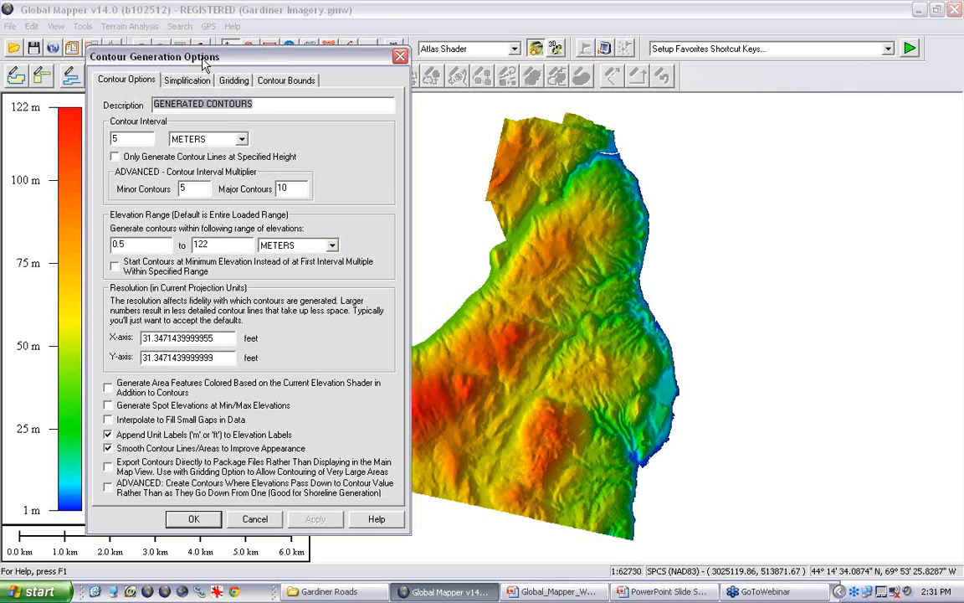
{"action": "key", "text": "Tab"}
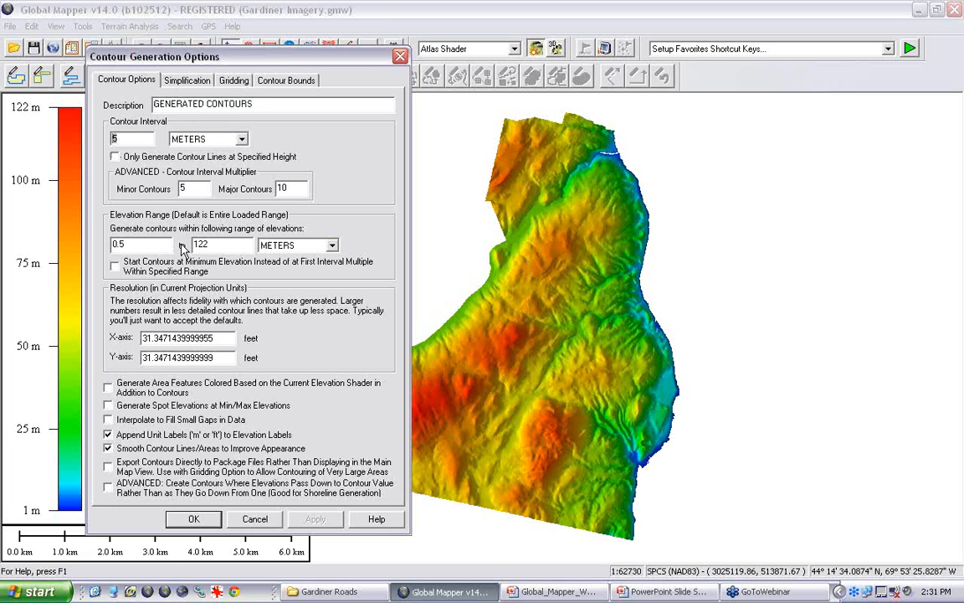
{"action": "type", "text": "100"}
{"action": "left_click", "coordinate": [114, 157]}
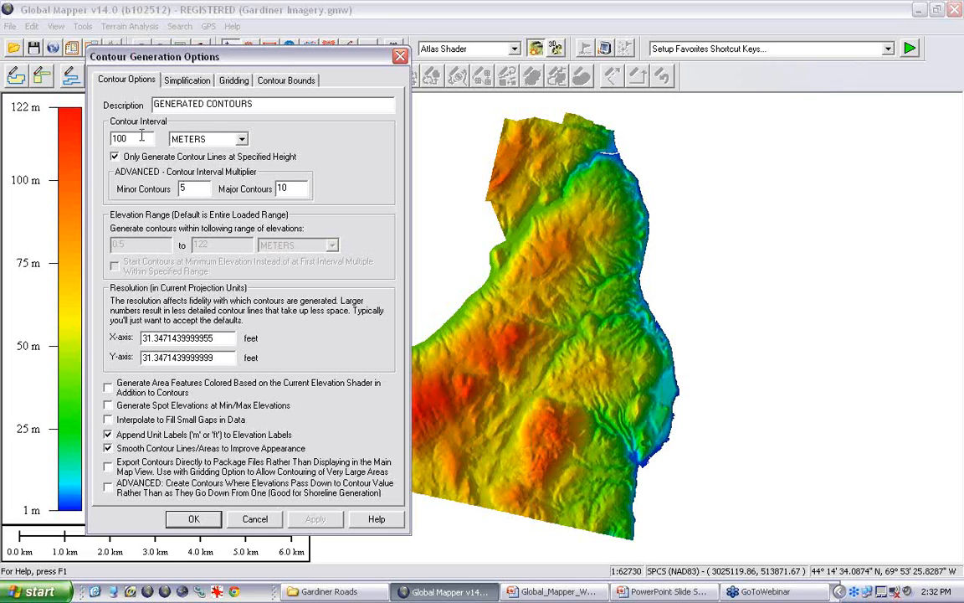
{"action": "left_click", "coordinate": [107, 386]}
{"action": "left_click", "coordinate": [194, 520]}
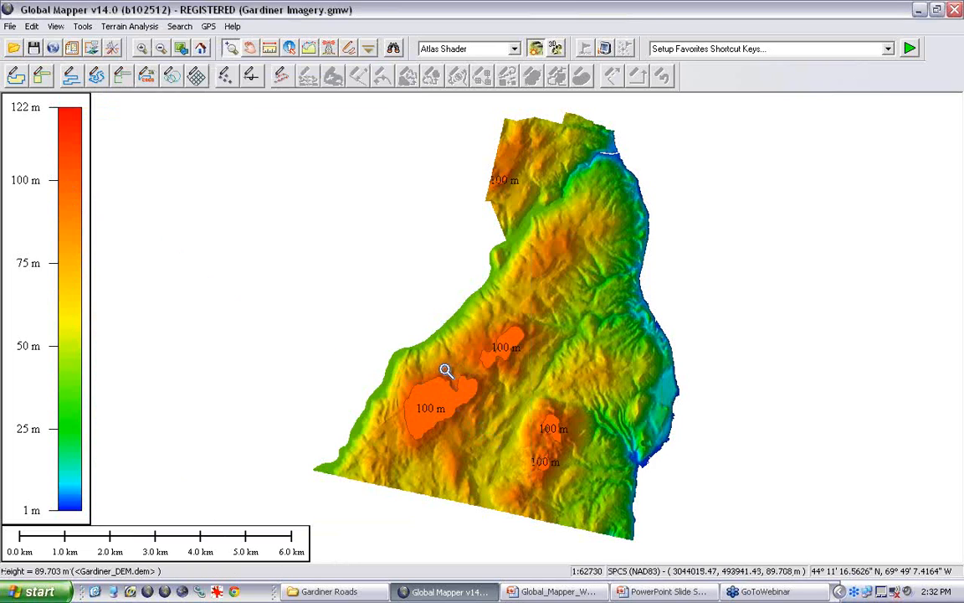
Select the largest 100 m contour area to inspect its extent, and clear the selection
{"action": "left_click_drag", "start_coordinate": [382, 296], "coordinate": [657, 499]}
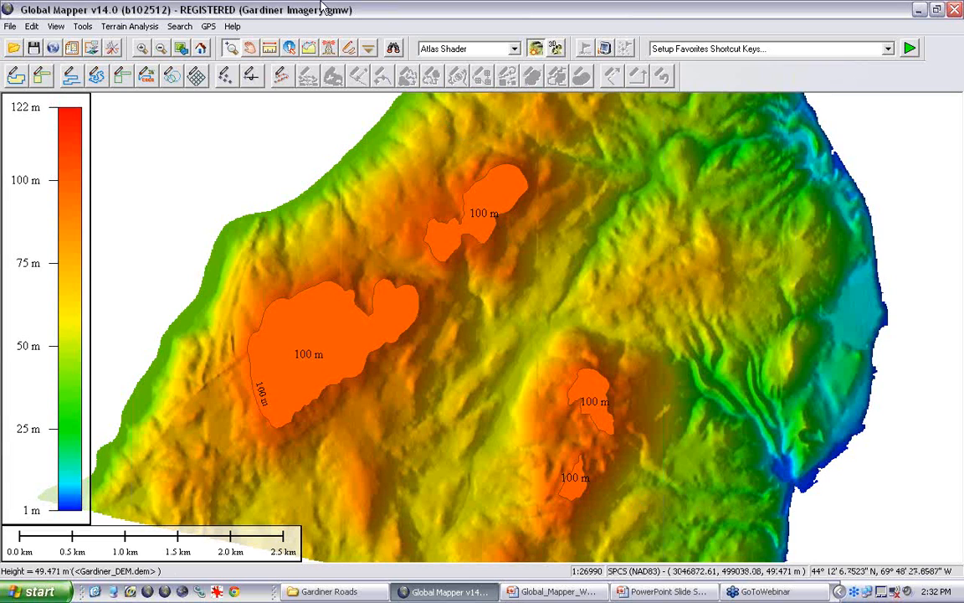
{"action": "left_click", "coordinate": [309, 48]}
{"action": "left_click", "coordinate": [327, 312]}
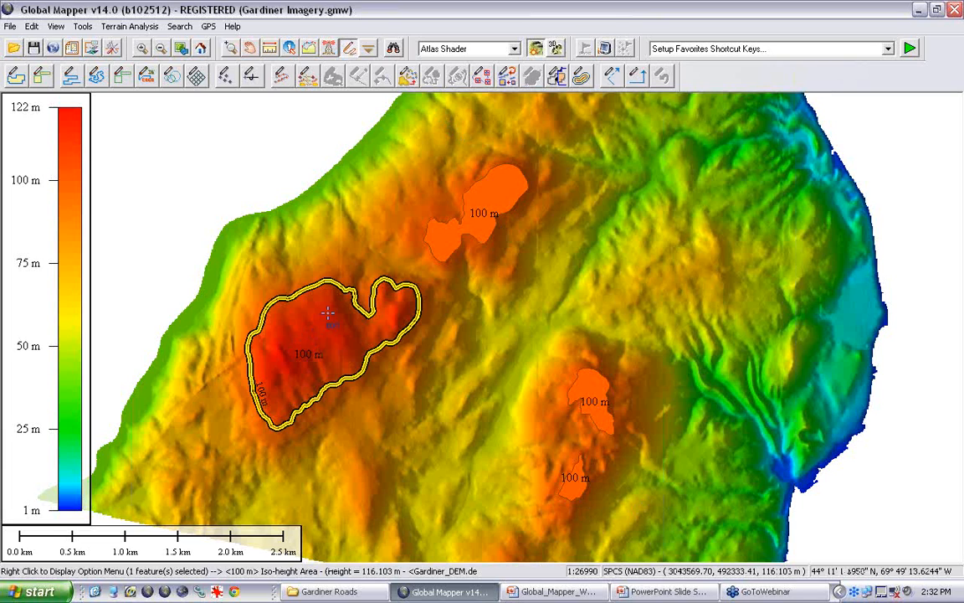
{"action": "key", "text": "Escape"}
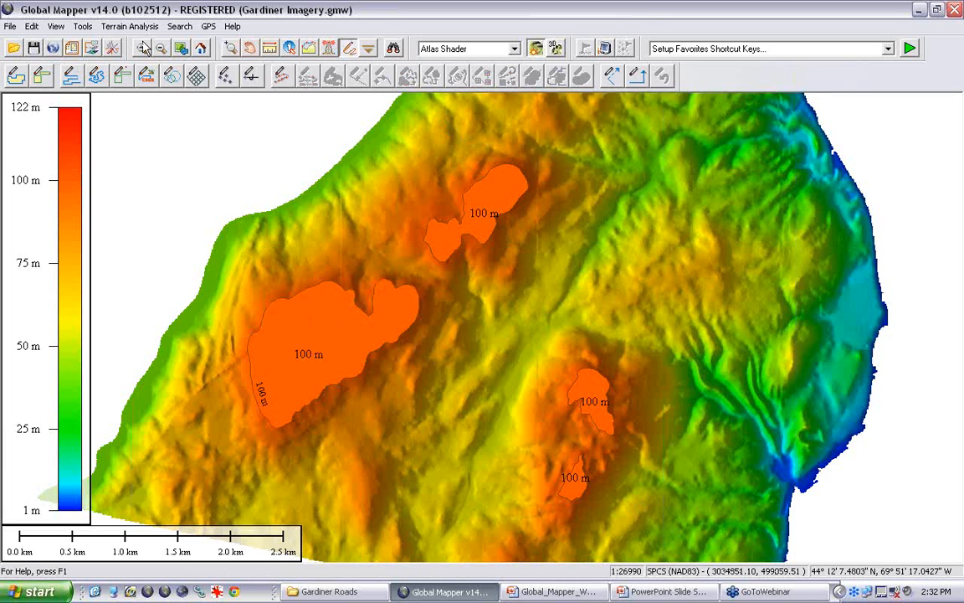
Generate another set of contours with colored area features only at the 75 m height
{"action": "left_click", "coordinate": [139, 27]}
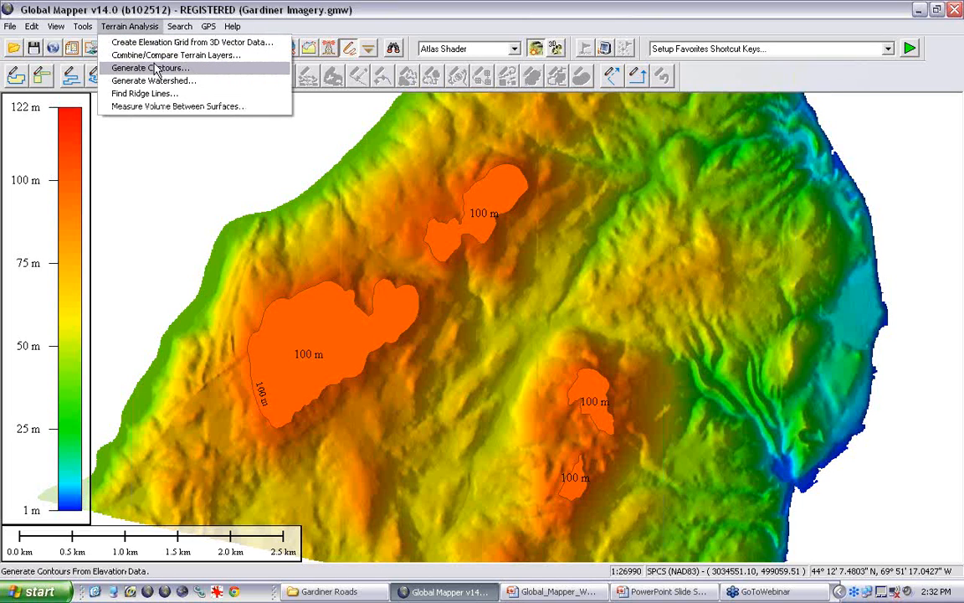
{"action": "left_click", "coordinate": [149, 67]}
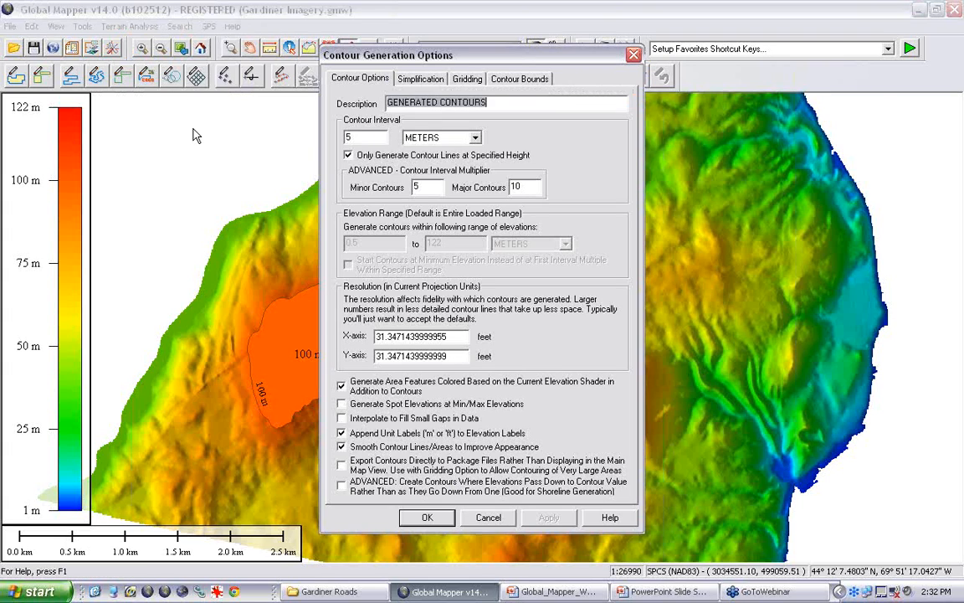
{"action": "key", "text": "Tab"}
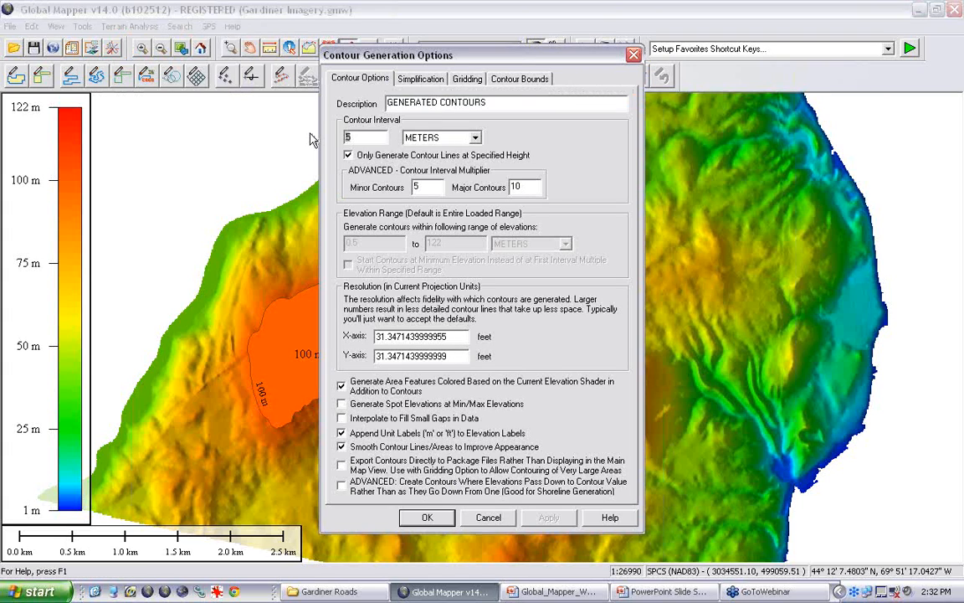
{"action": "type", "text": "75"}
{"action": "left_click", "coordinate": [426, 517]}
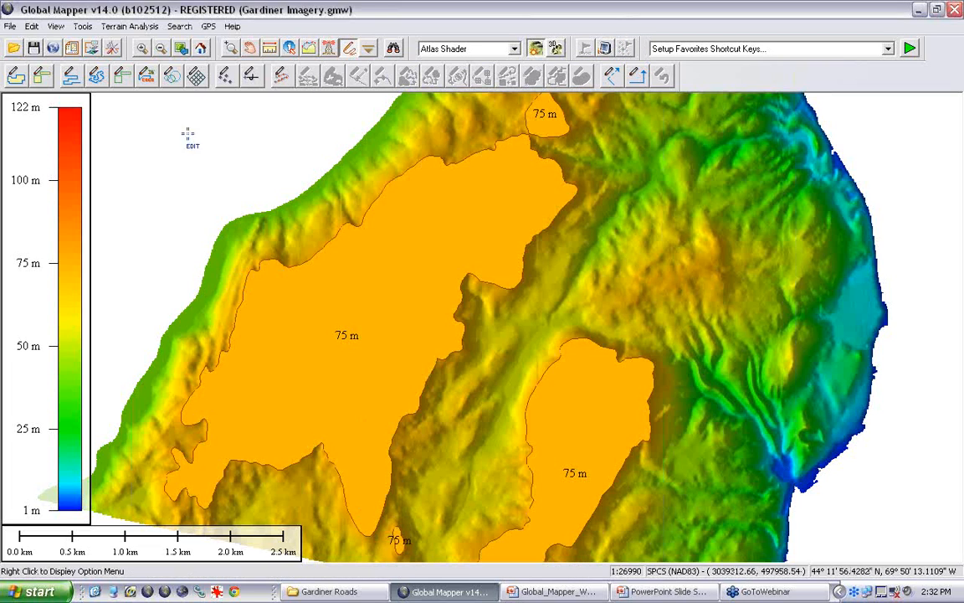
Reorder the generated contour layers so that the 100 m areas draw over the 75 m areas
{"action": "left_click", "coordinate": [90, 48]}
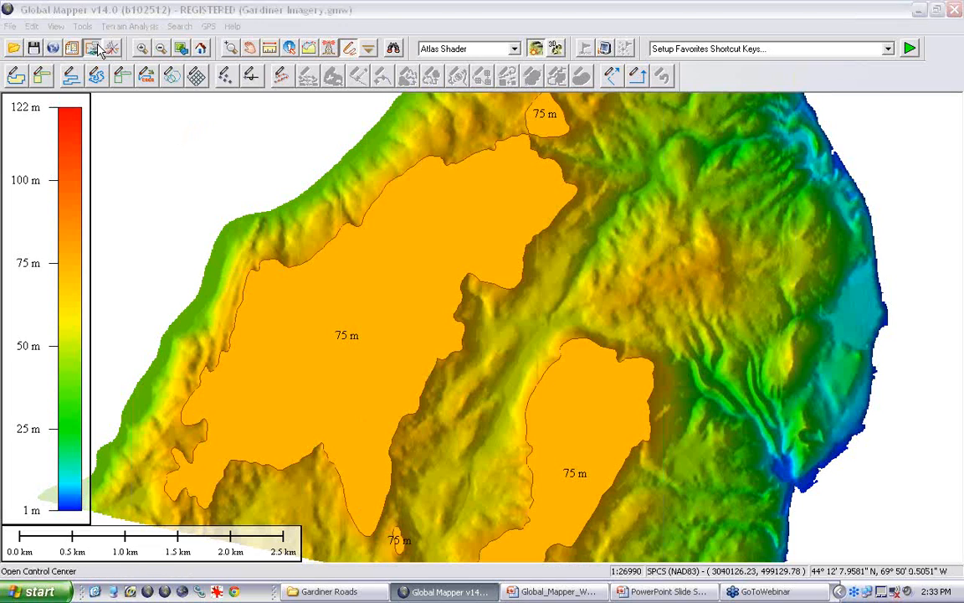
{"action": "left_click", "coordinate": [98, 179]}
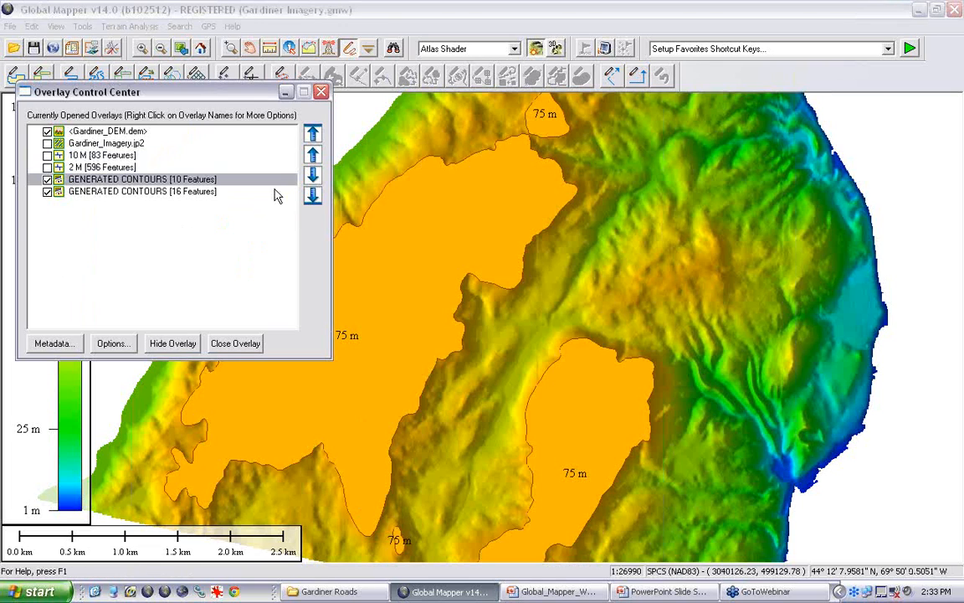
{"action": "left_click", "coordinate": [313, 176]}
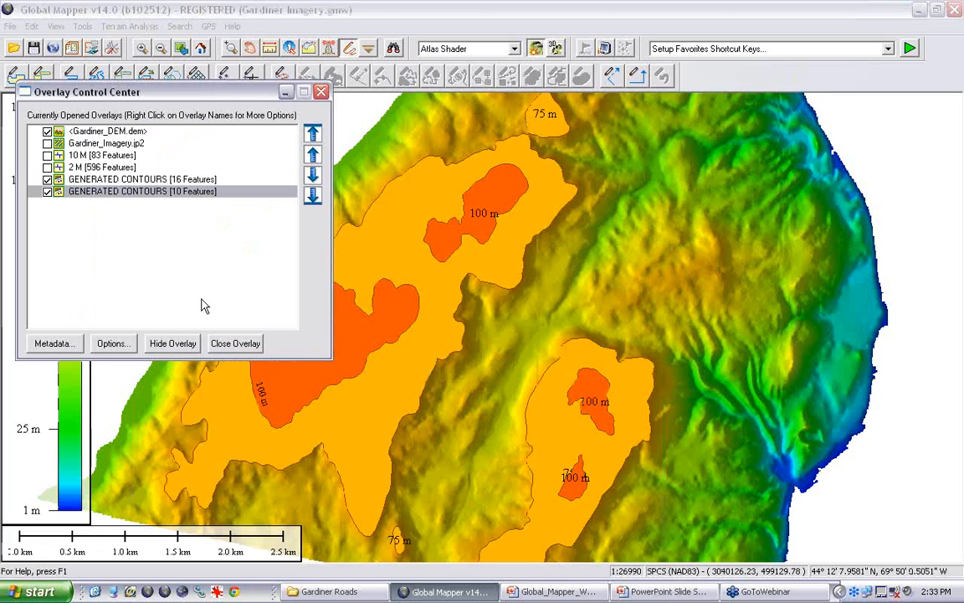
{"action": "left_click", "coordinate": [320, 91]}
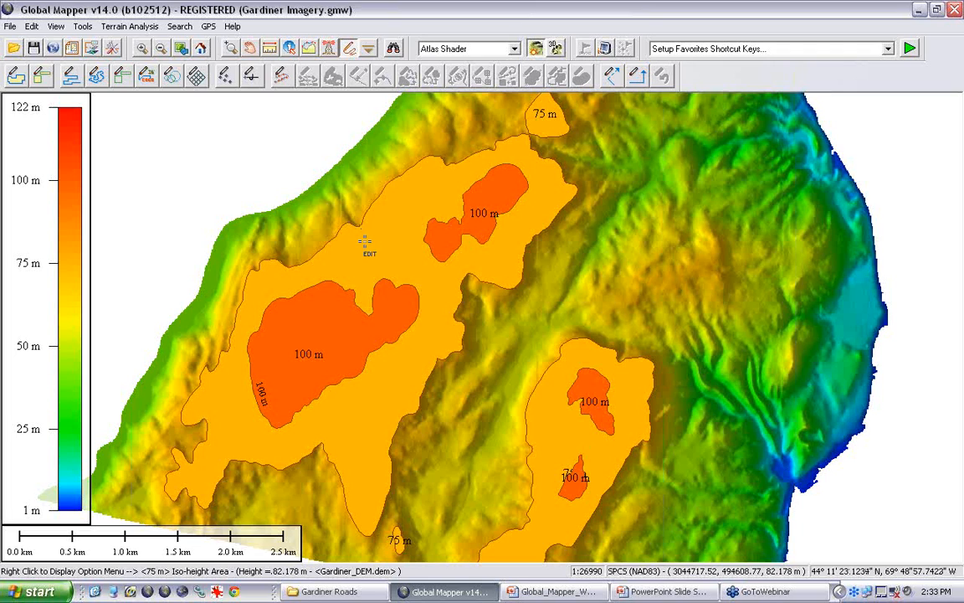
Select the large 75 m iso-height area to examine its extent, and clear the selection
{"action": "left_click", "coordinate": [365, 242]}
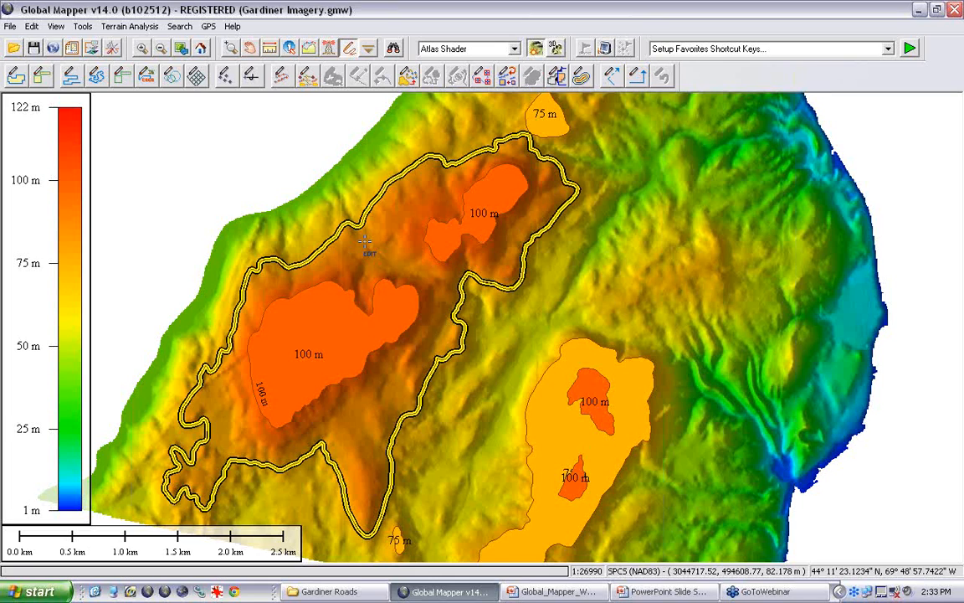
{"action": "key", "text": "Escape"}
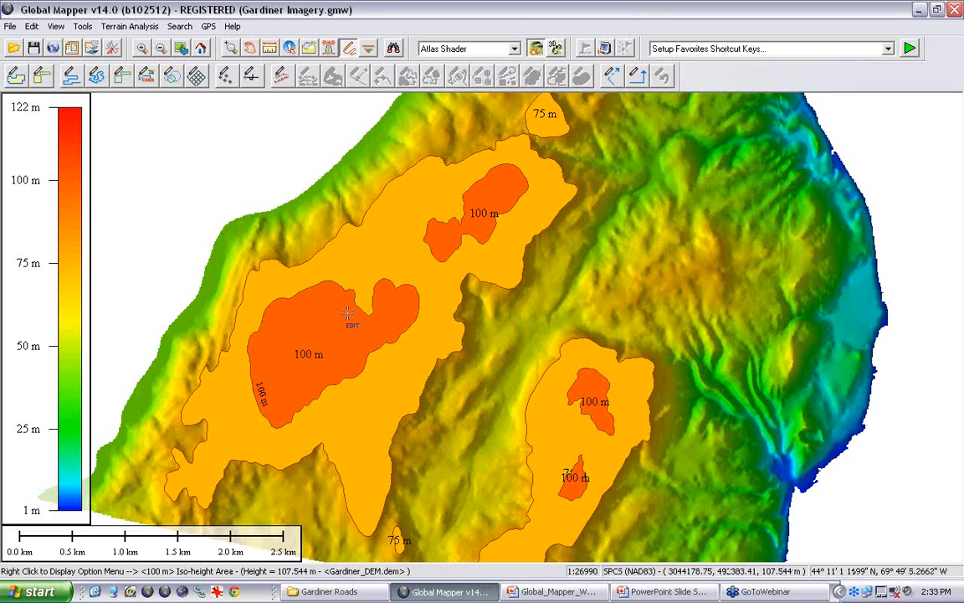
{"action": "left_click", "coordinate": [311, 285]}
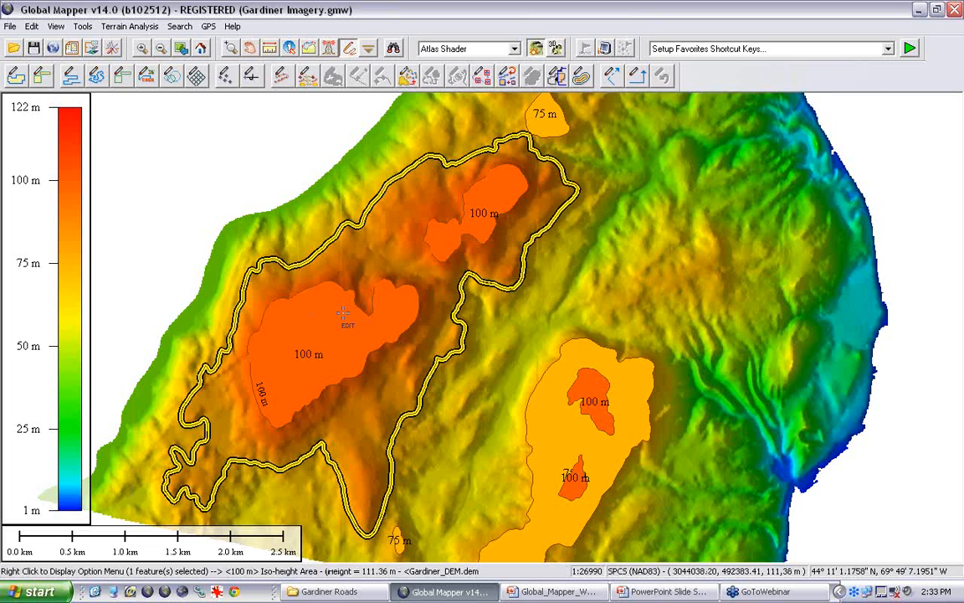
{"action": "key", "text": "Escape"}
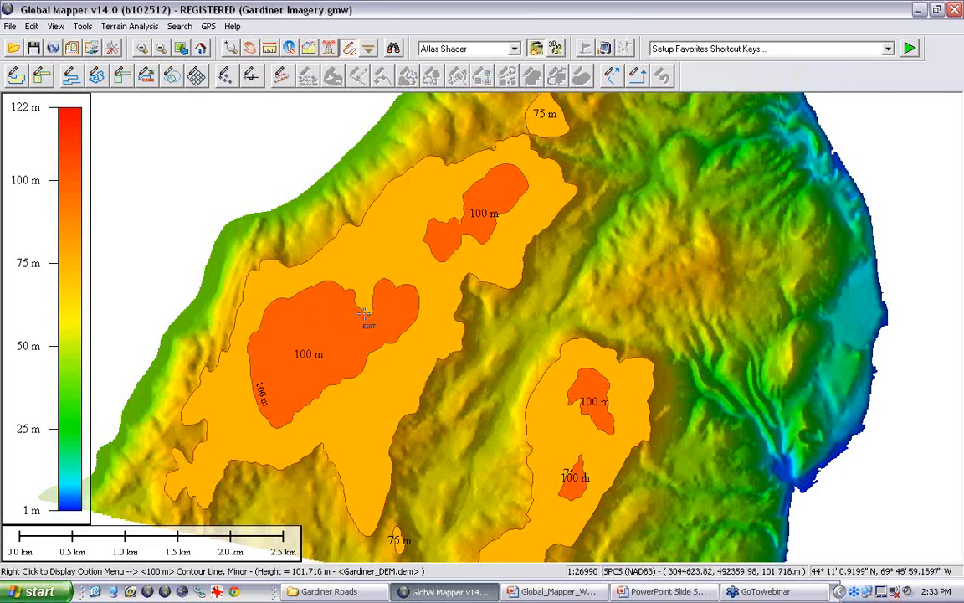
Cut the two 100 m areas out of the large surrounding 75 m area as islands, marking the cut areas as deleted, and select the parent area
{"action": "left_click", "coordinate": [405, 292]}
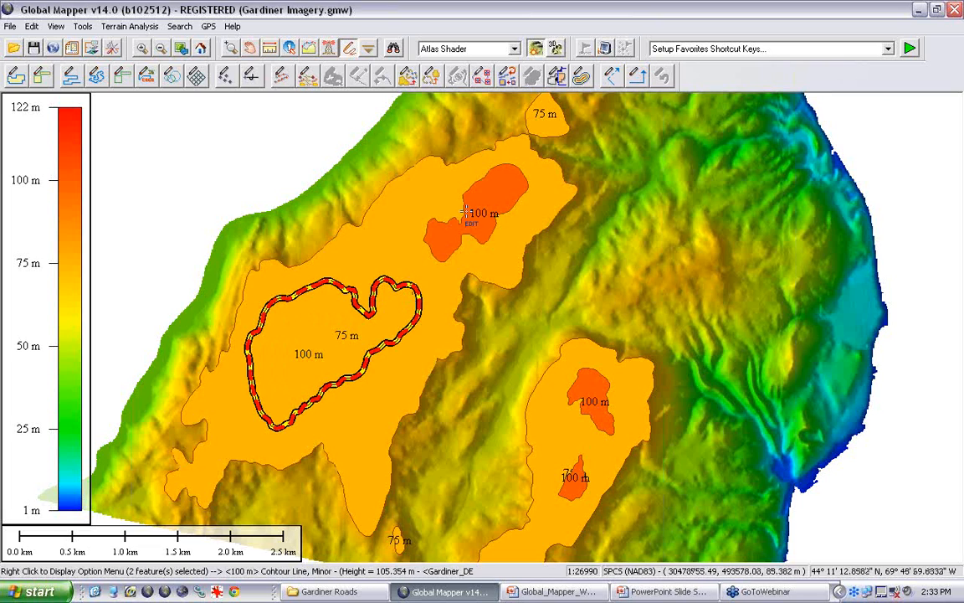
{"action": "left_click", "coordinate": [471, 249], "text": "ctrl"}
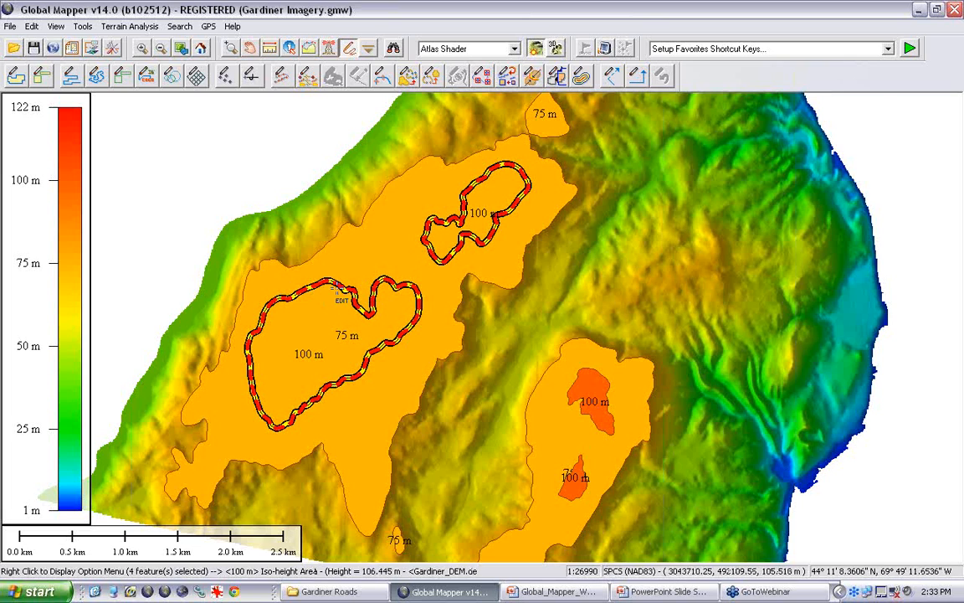
{"action": "right_click", "coordinate": [514, 225]}
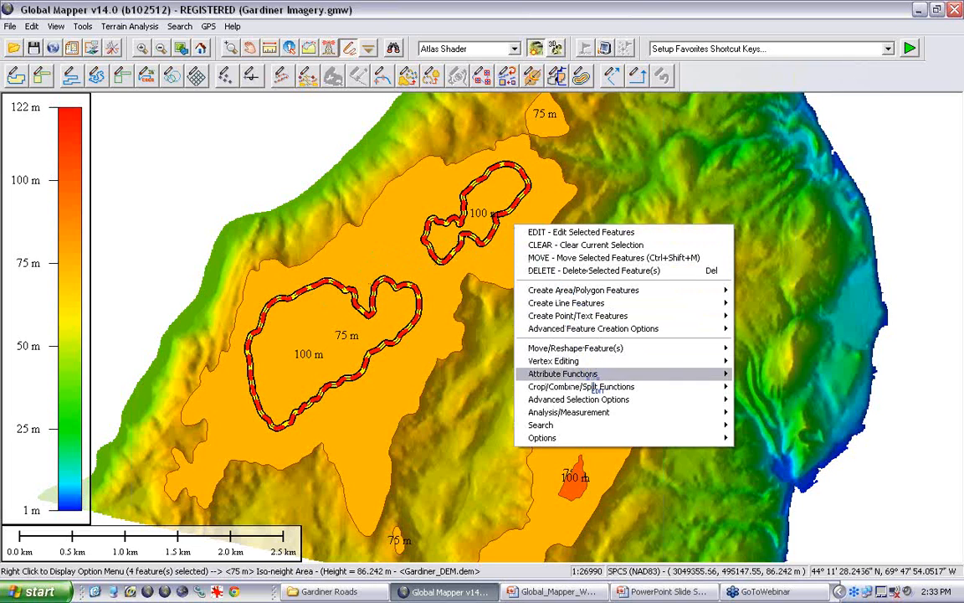
{"action": "mouse_move", "coordinate": [604, 388]}
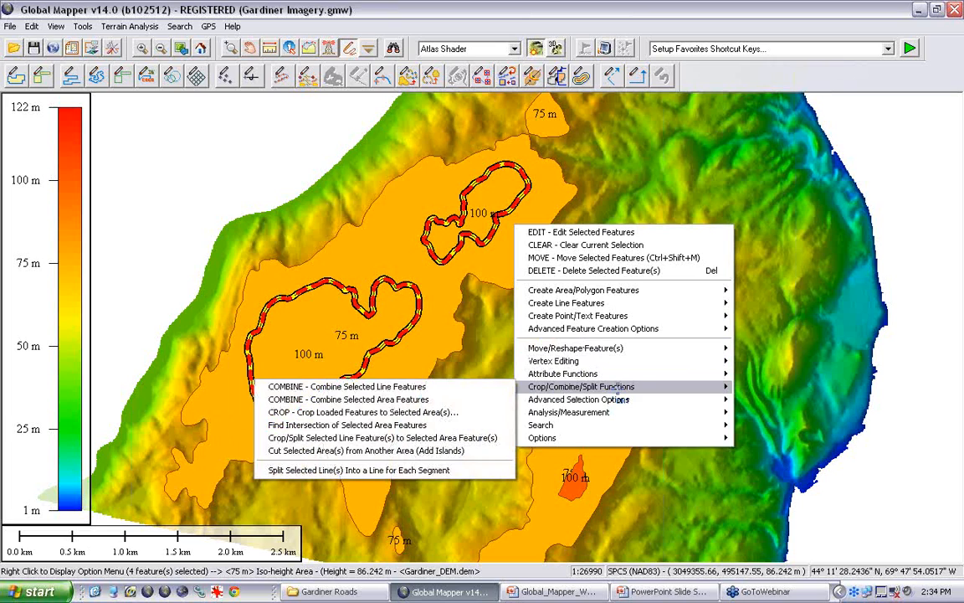
{"action": "left_click", "coordinate": [422, 451]}
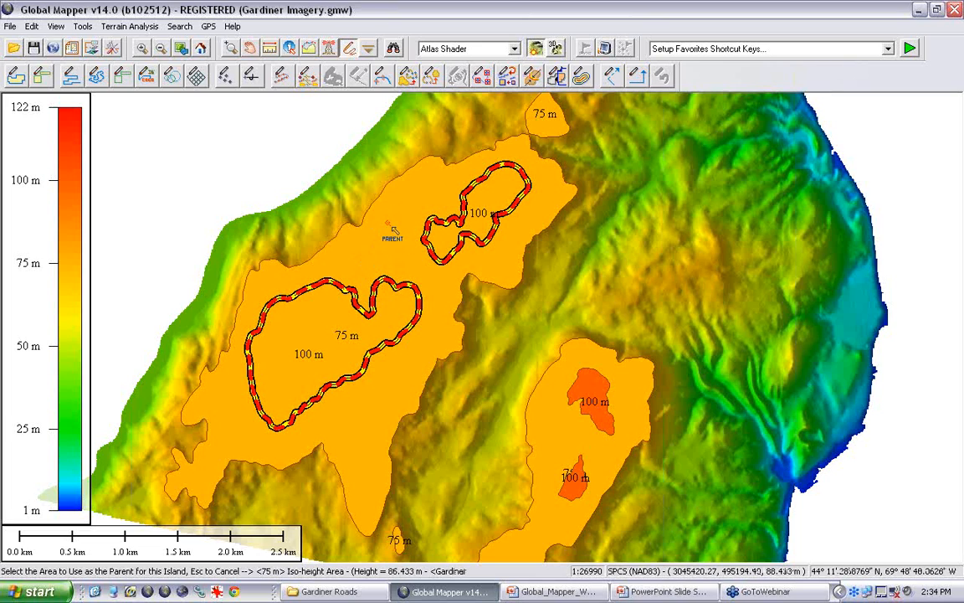
{"action": "left_click", "coordinate": [387, 223]}
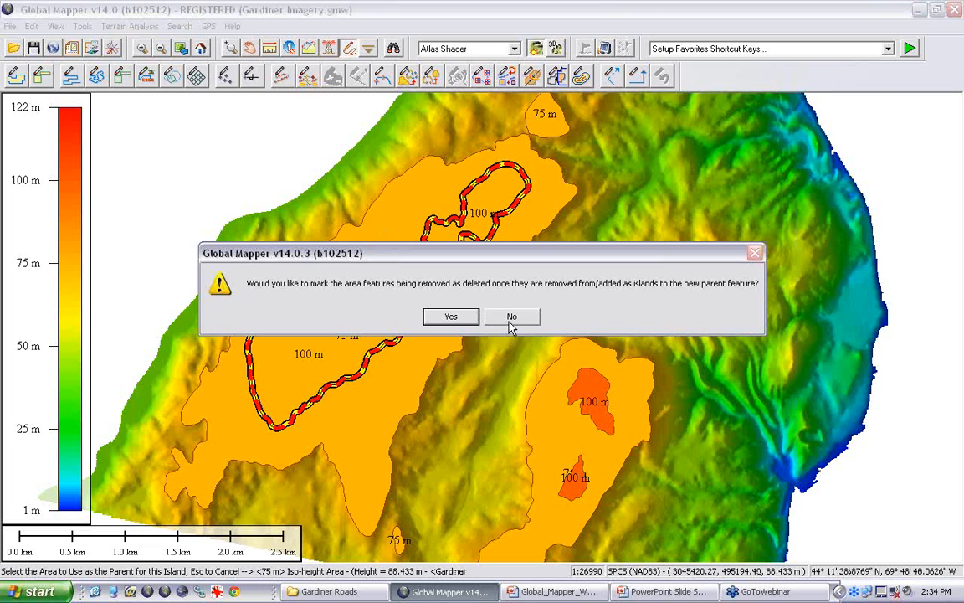
{"action": "left_click", "coordinate": [448, 317]}
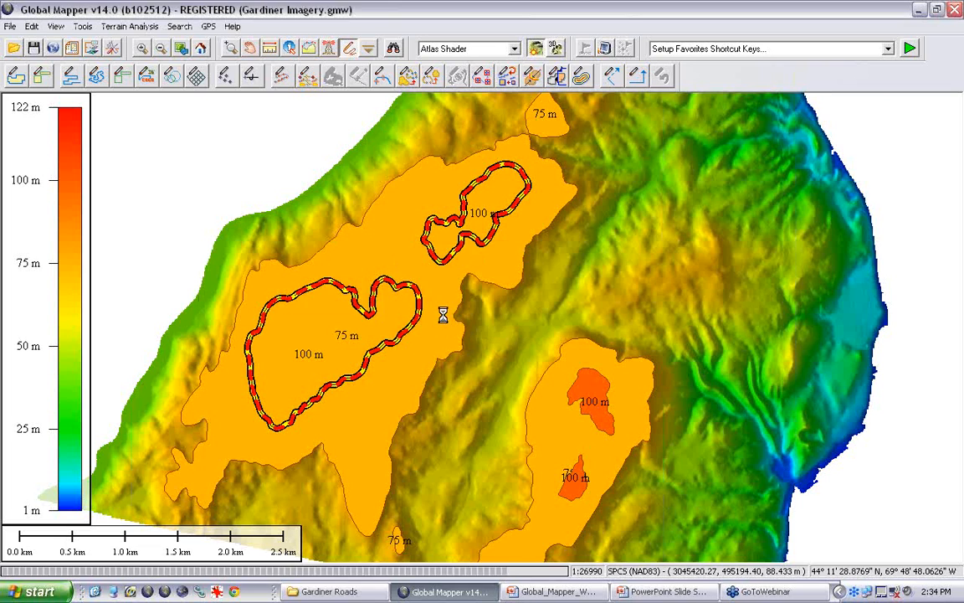
{"action": "left_click", "coordinate": [444, 318]}
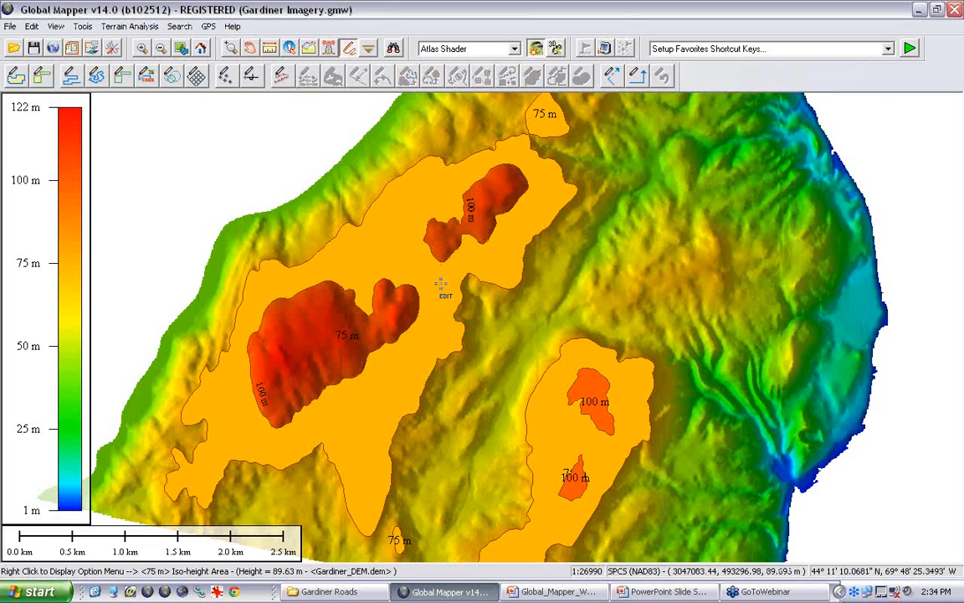
{"action": "left_click", "coordinate": [439, 284]}
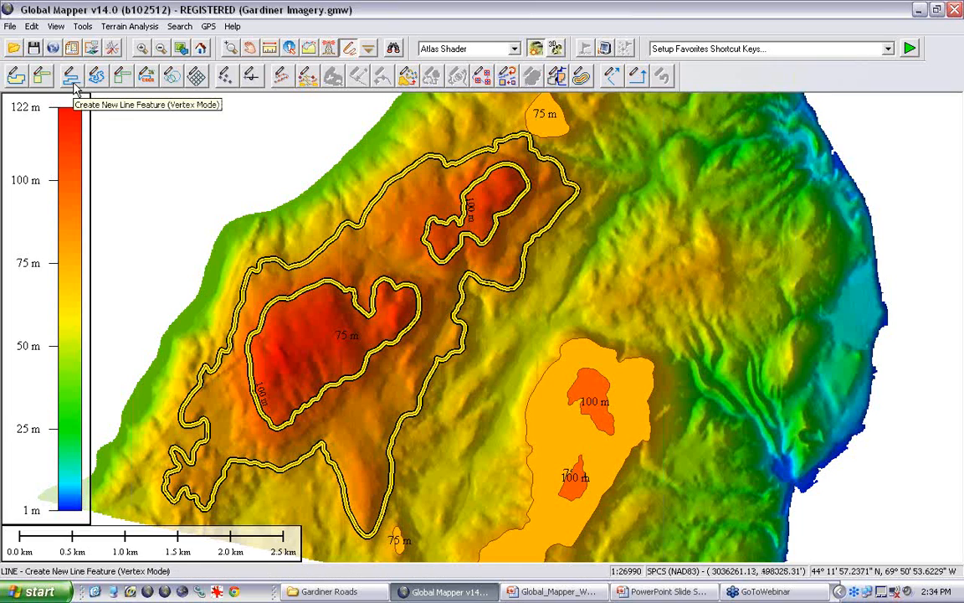
Unload all data without saving the changes and reload the Gardiner Imagery.gmw workspace
{"action": "key", "text": "ctrl+u"}
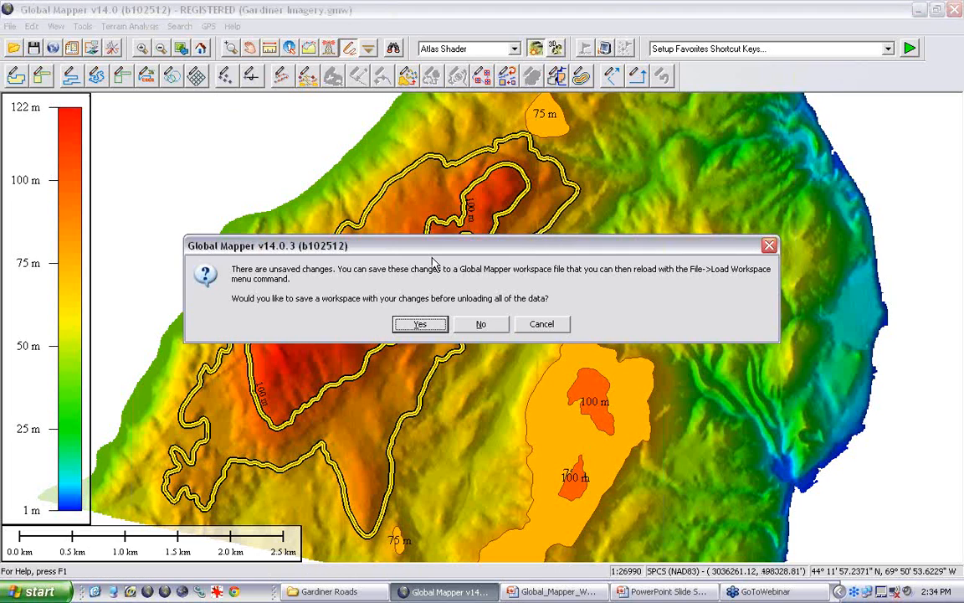
{"action": "left_click", "coordinate": [482, 326]}
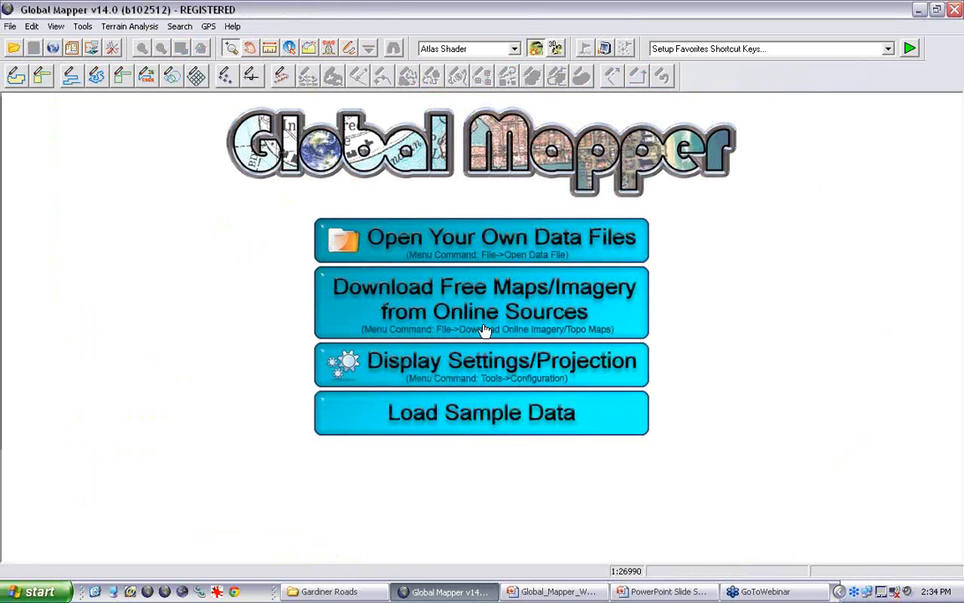
{"action": "left_click", "coordinate": [9, 26]}
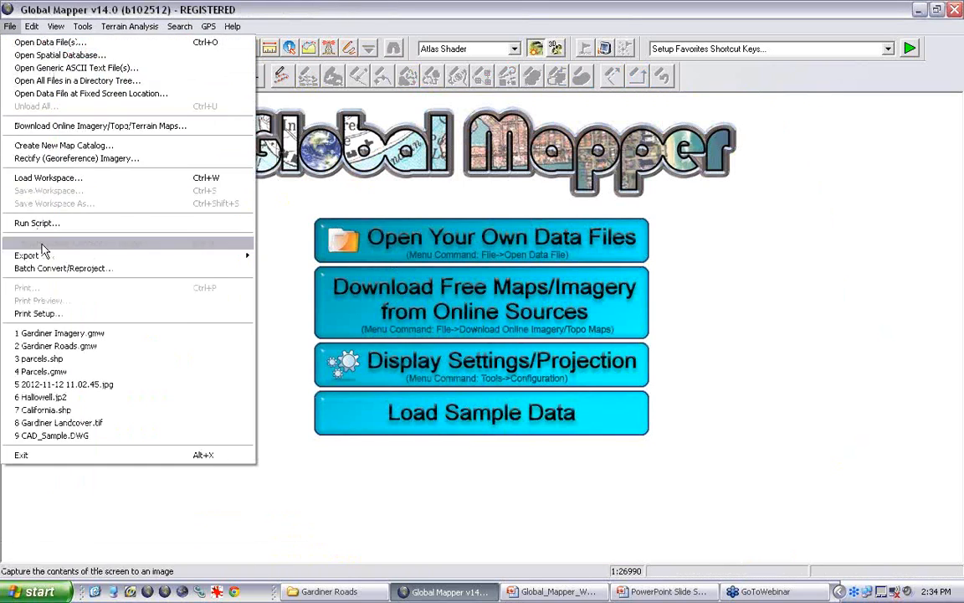
{"action": "left_click", "coordinate": [105, 334]}
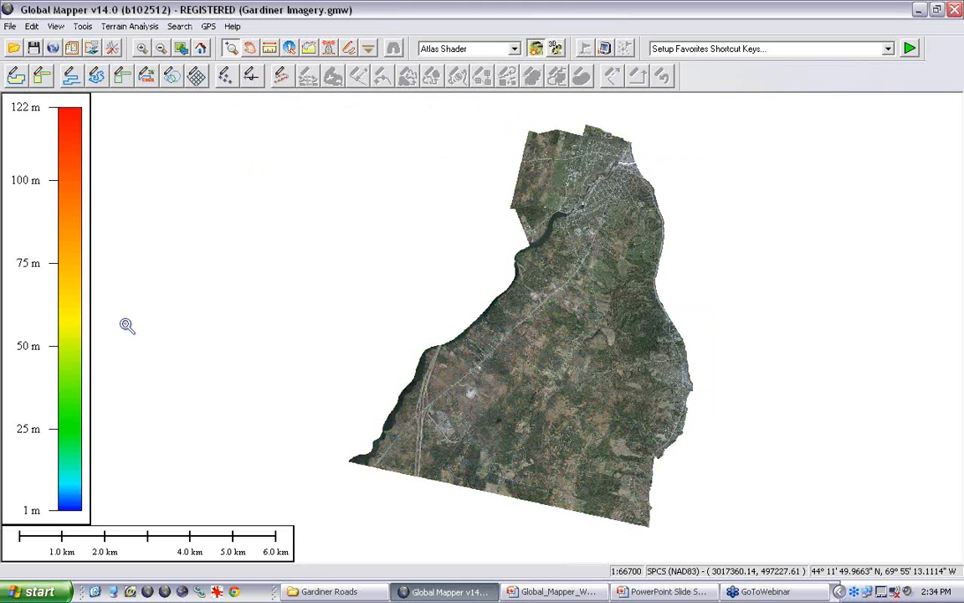
Hide the Gardiner_Imagery.jp2 layer and display the terrain with the Slope Shader
{"action": "left_click", "coordinate": [91, 48]}
{"action": "left_click", "coordinate": [48, 143]}
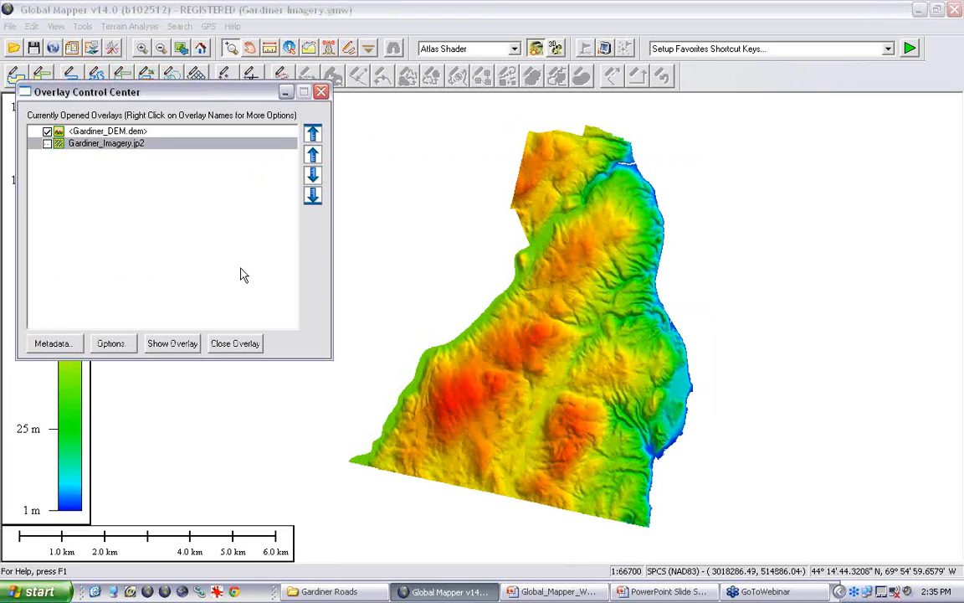
{"action": "left_click", "coordinate": [320, 91]}
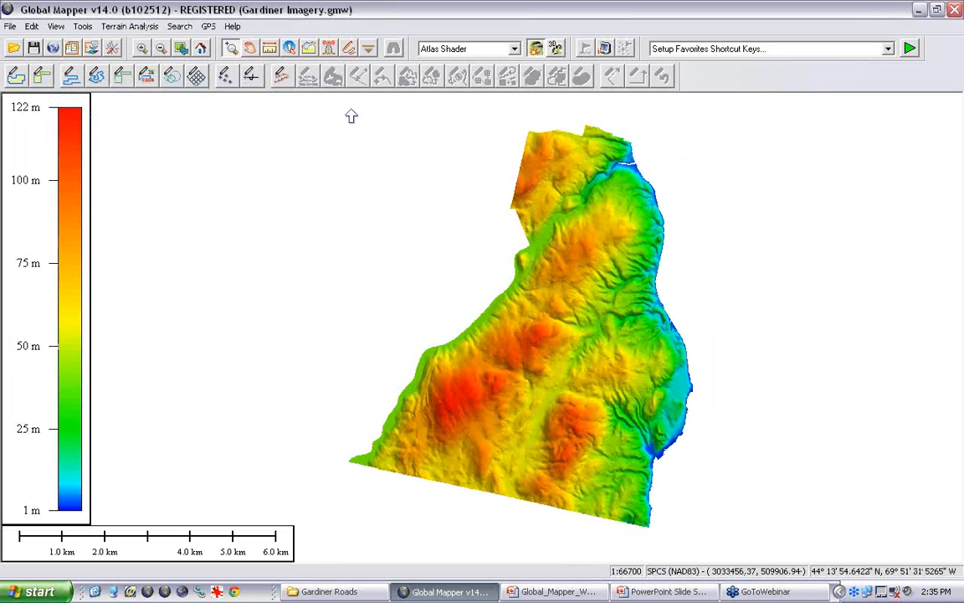
{"action": "left_click", "coordinate": [514, 51]}
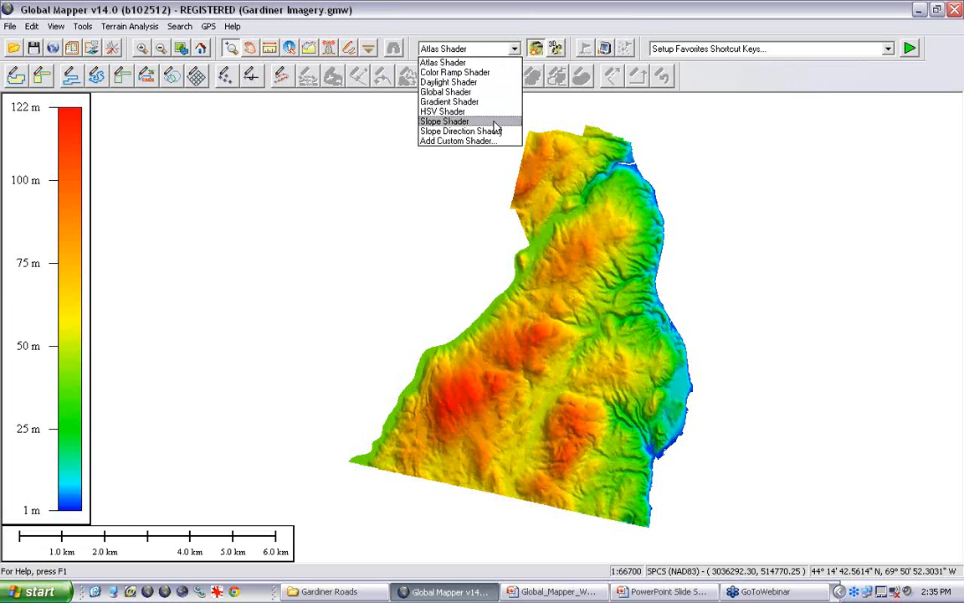
{"action": "left_click", "coordinate": [444, 121]}
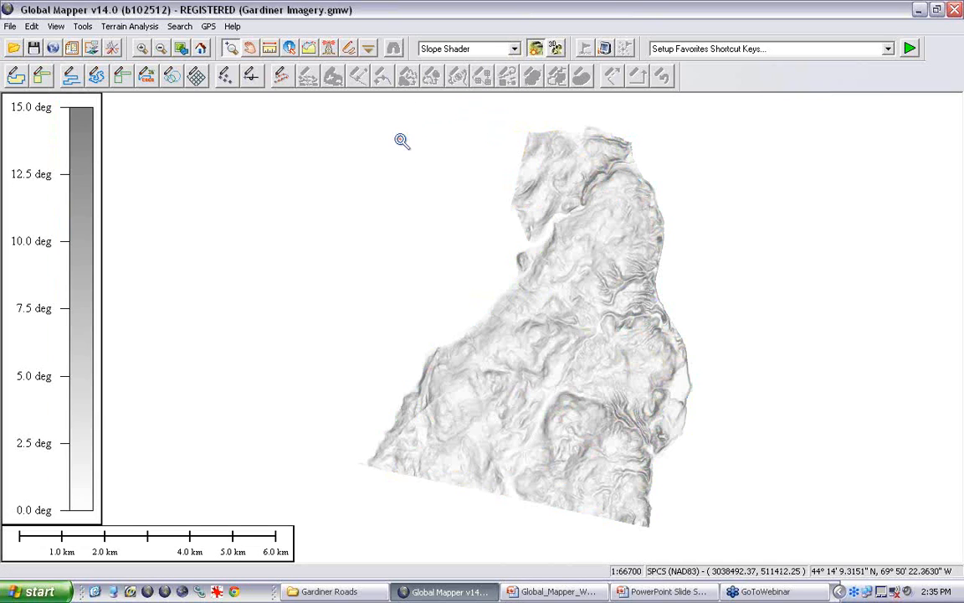
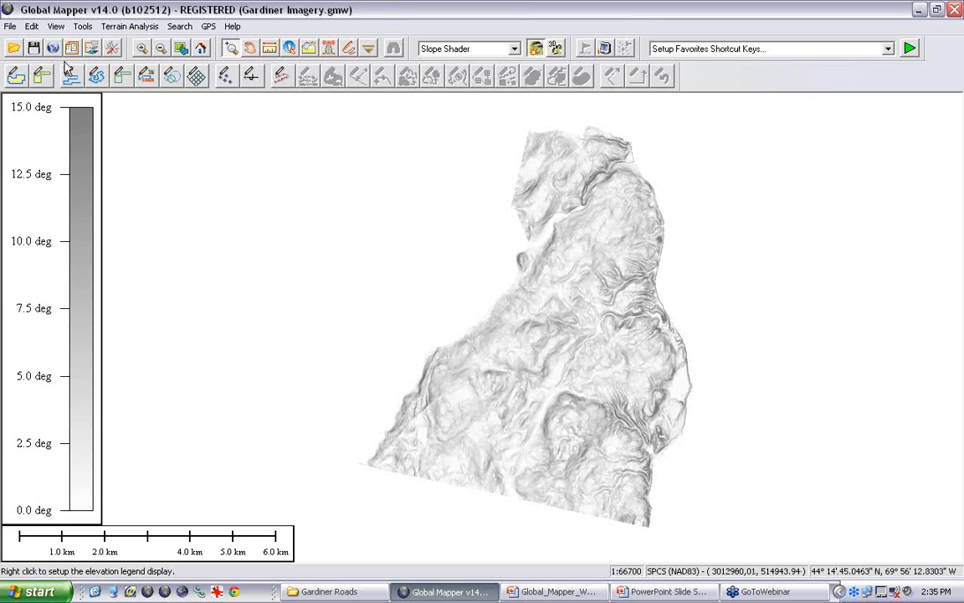
Set up area creation from equal values for the Gardiner_DEM.dem layer, with a maximum slope match distance of 3 degrees
{"action": "left_click", "coordinate": [92, 48]}
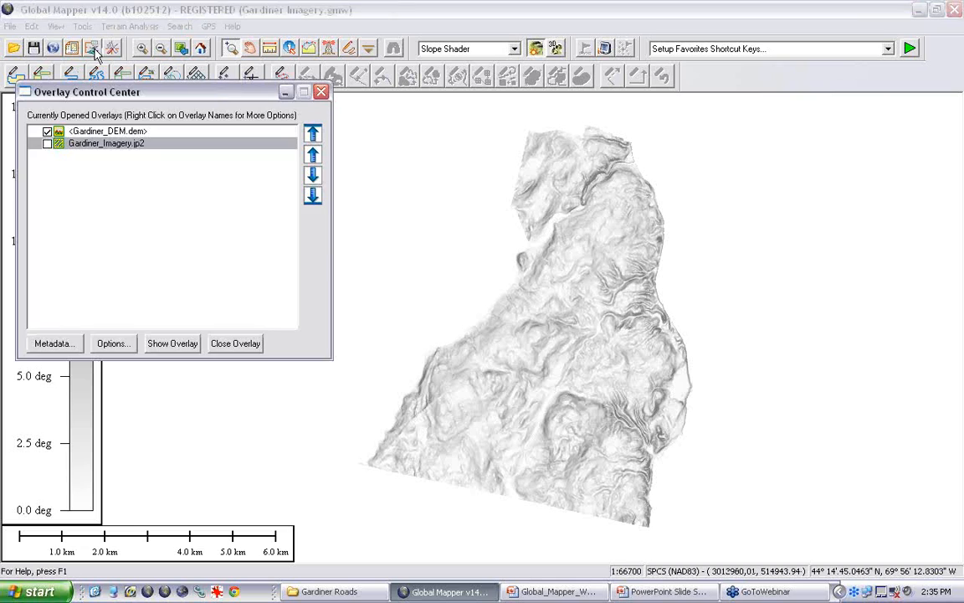
{"action": "left_click", "coordinate": [114, 132]}
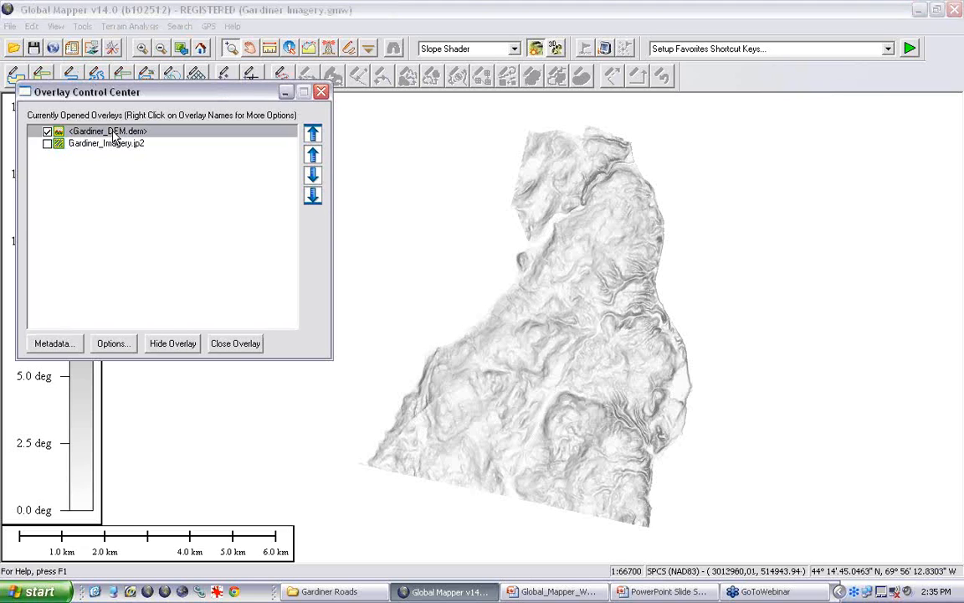
{"action": "right_click", "coordinate": [115, 134]}
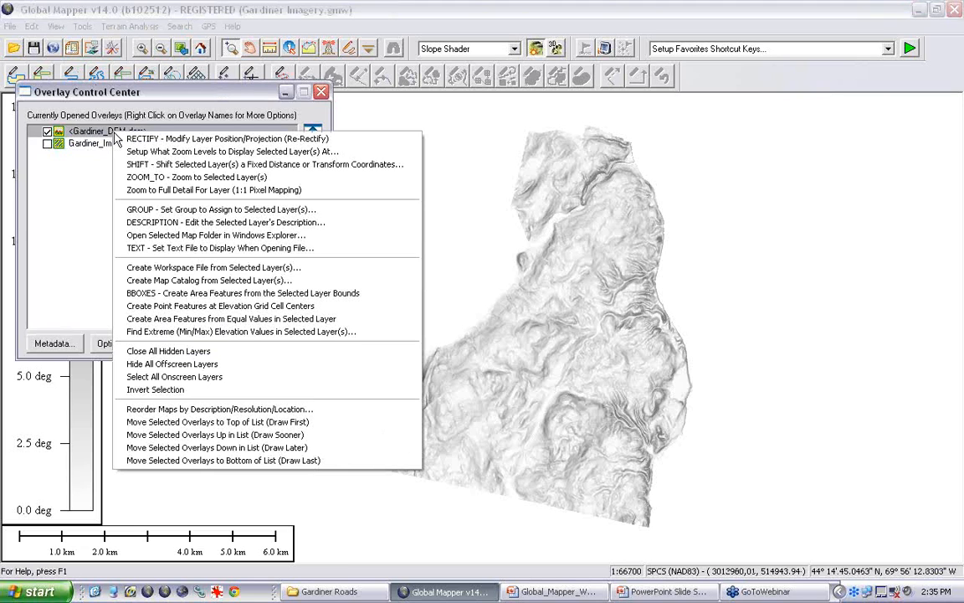
{"action": "left_click", "coordinate": [187, 319]}
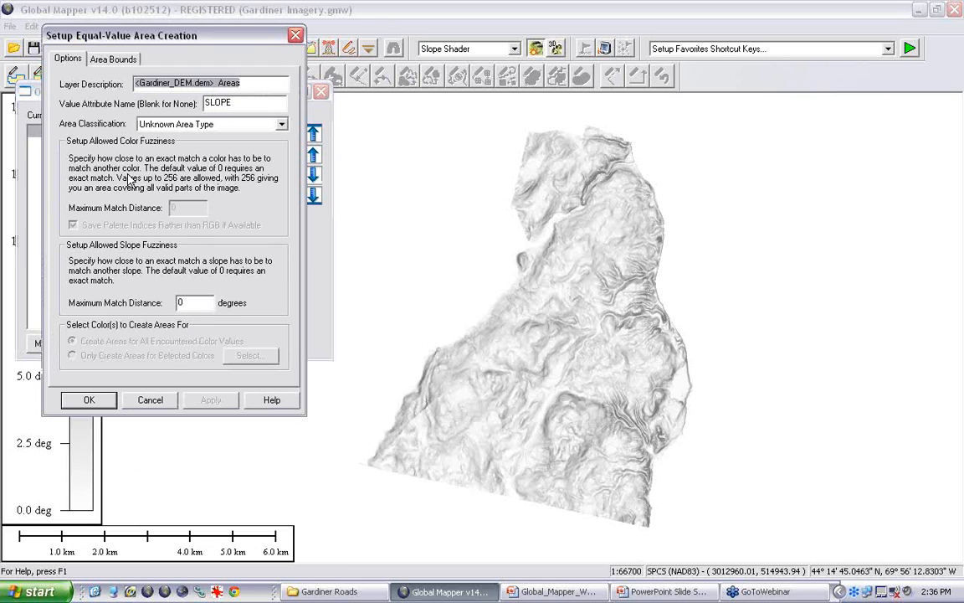
{"action": "left_click", "coordinate": [211, 97]}
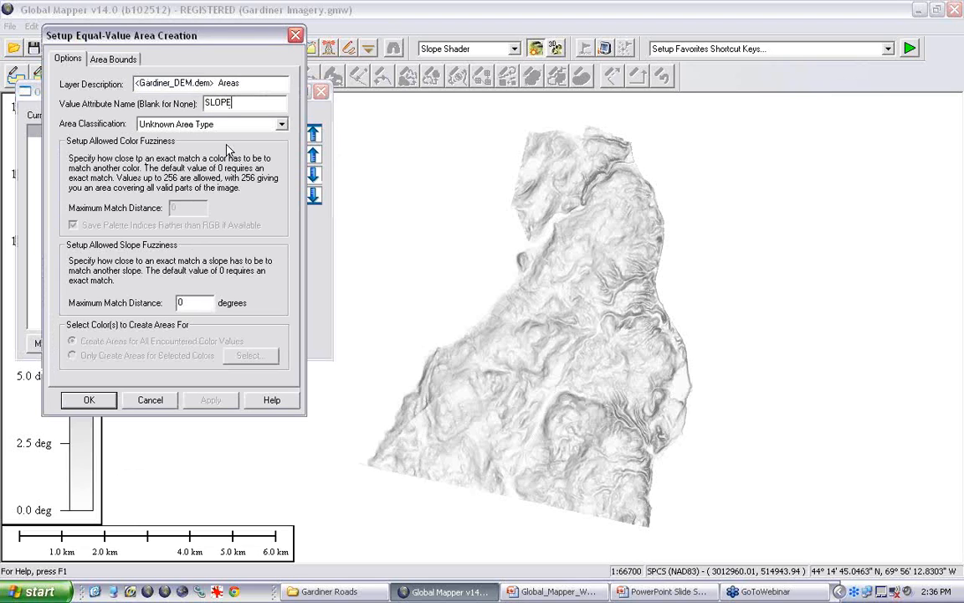
{"action": "left_click", "coordinate": [199, 302]}
{"action": "key", "text": "Delete"}
{"action": "type", "text": "3"}
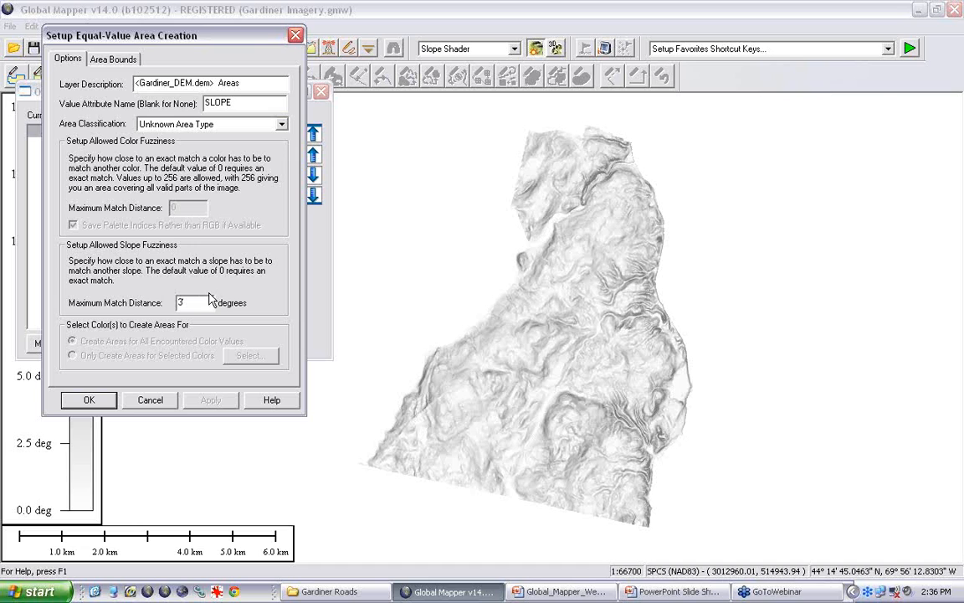
Limit the area bounds to a box about 6370 by 5670 feet drawn over the middle of the terrain, and create the equal-slope areas
{"action": "left_click", "coordinate": [114, 60]}
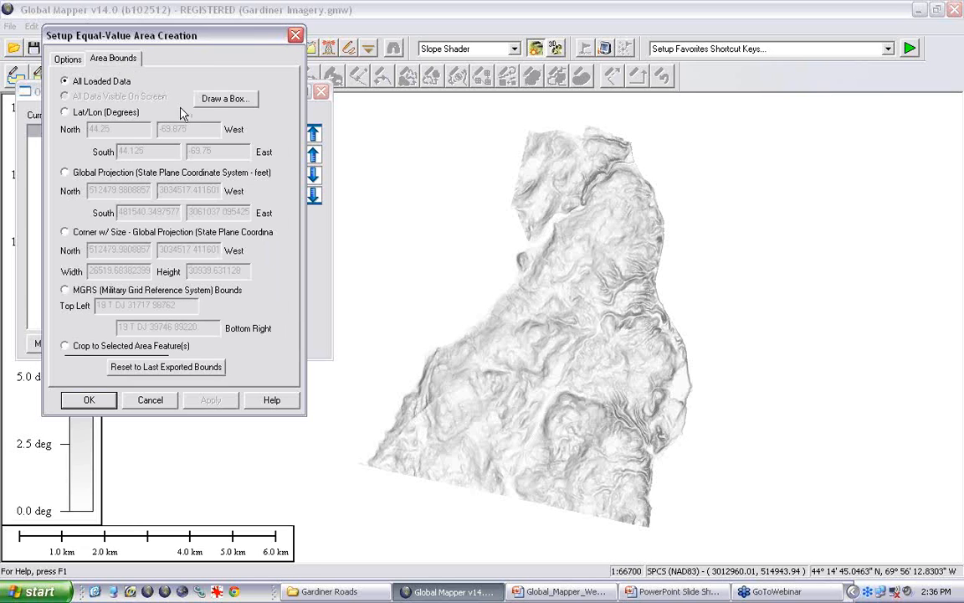
{"action": "left_click", "coordinate": [211, 99]}
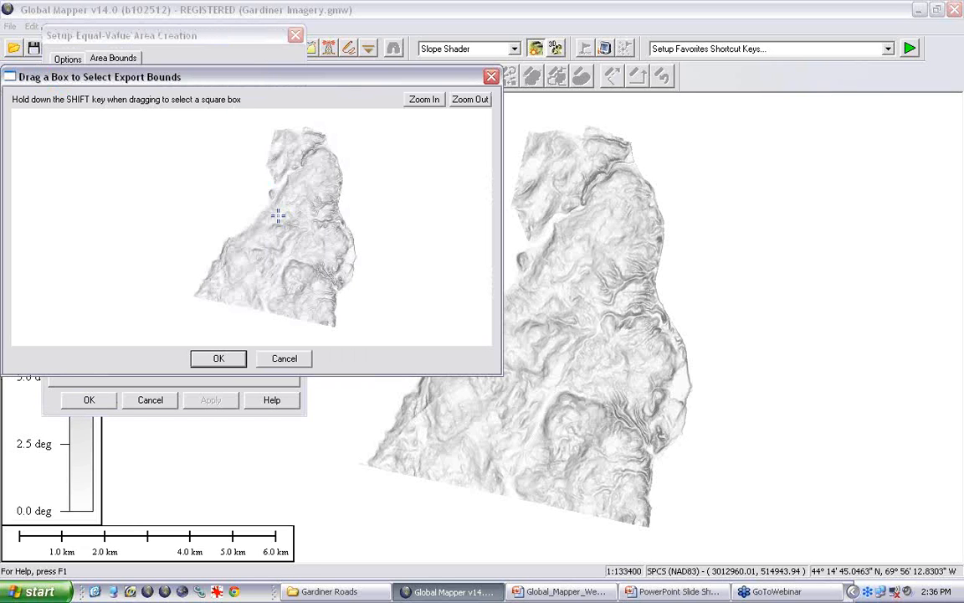
{"action": "left_click_drag", "start_coordinate": [272, 216], "coordinate": [314, 252]}
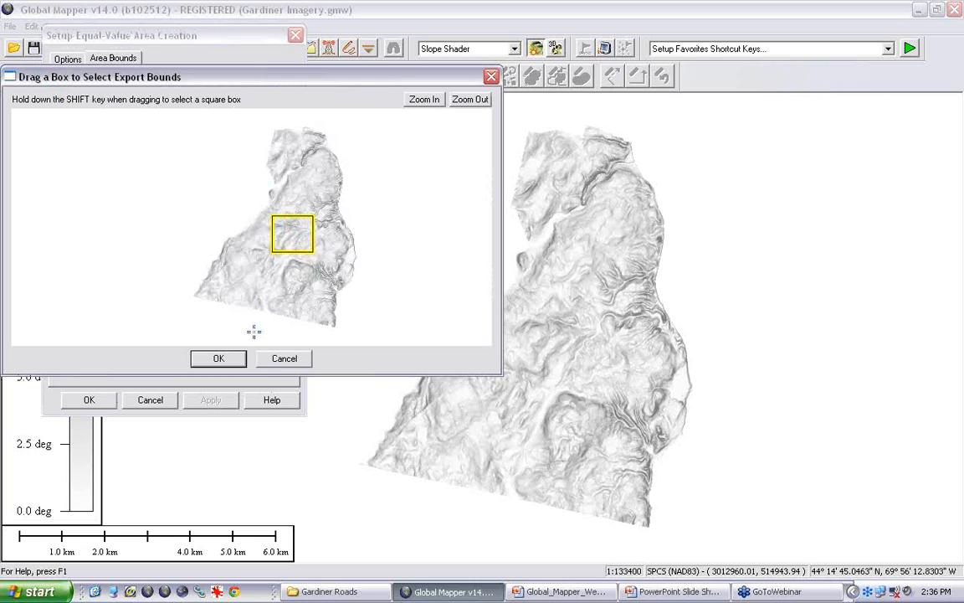
{"action": "left_click", "coordinate": [236, 359]}
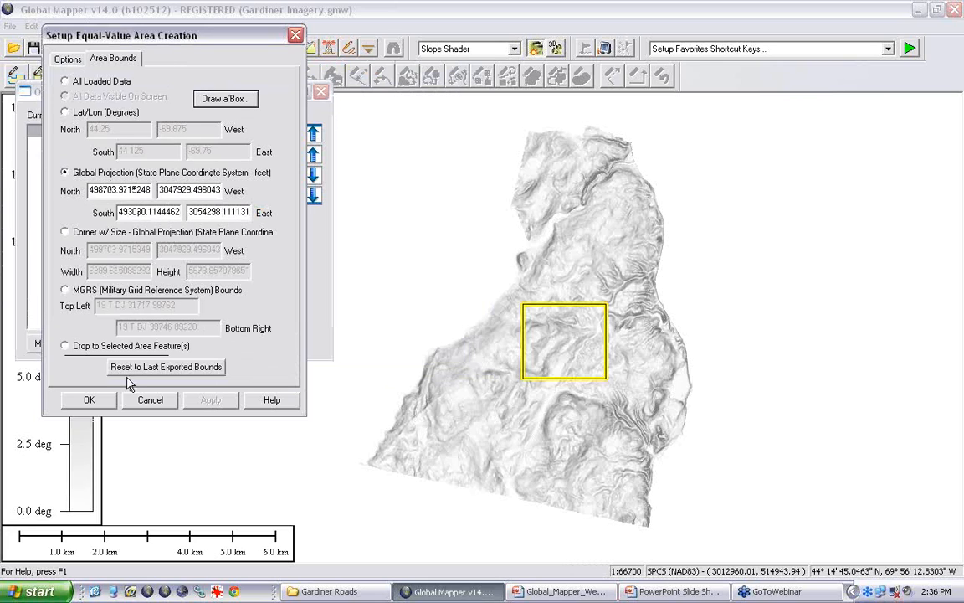
{"action": "left_click", "coordinate": [59, 55]}
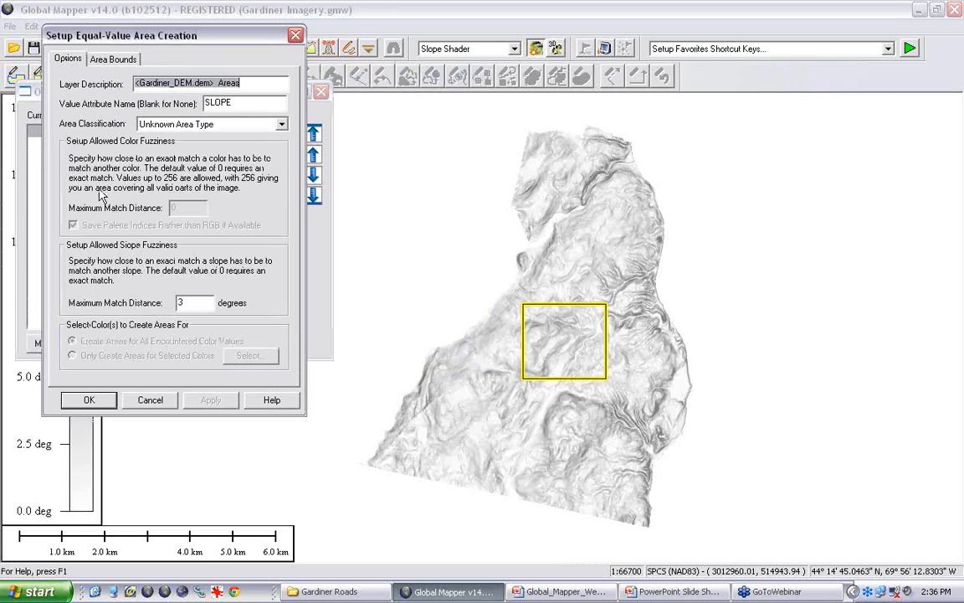
{"action": "left_click", "coordinate": [89, 400]}
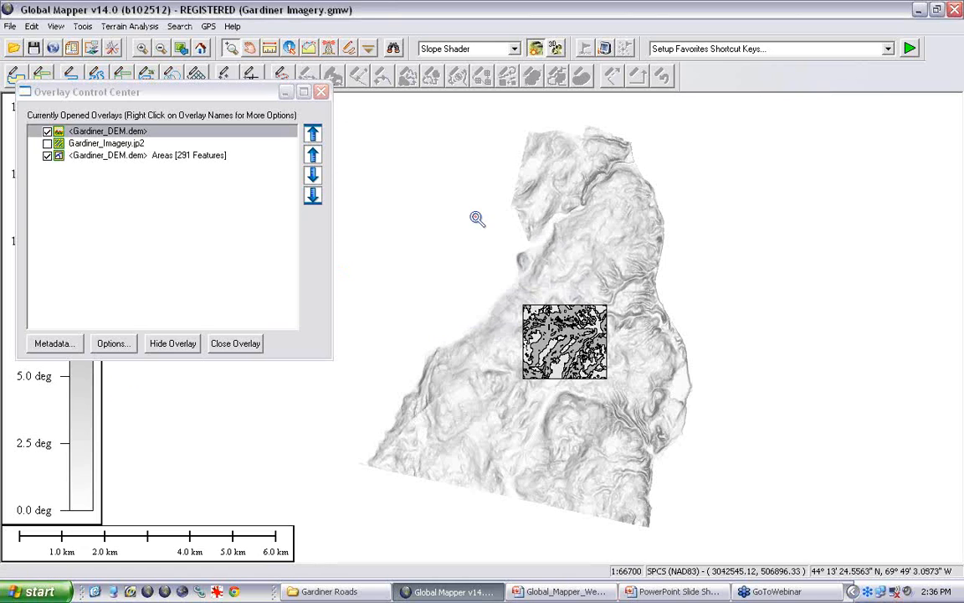
{"action": "left_click_drag", "start_coordinate": [524, 296], "coordinate": [614, 394]}
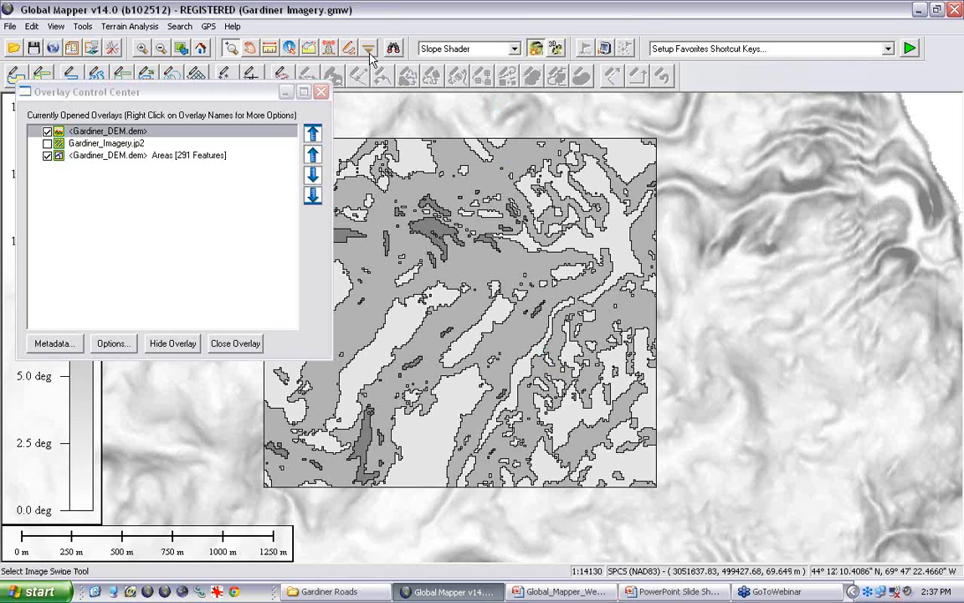
Inspect the SLOPE attribute of a dark steep area and of a light flatter area in the generated slope areas
{"action": "left_click", "coordinate": [289, 48]}
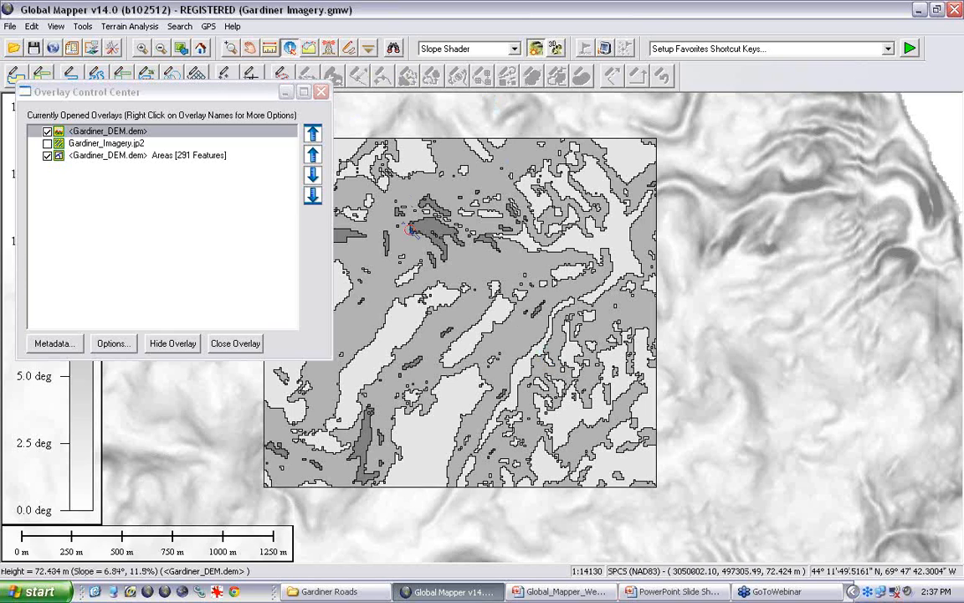
{"action": "left_click", "coordinate": [437, 235]}
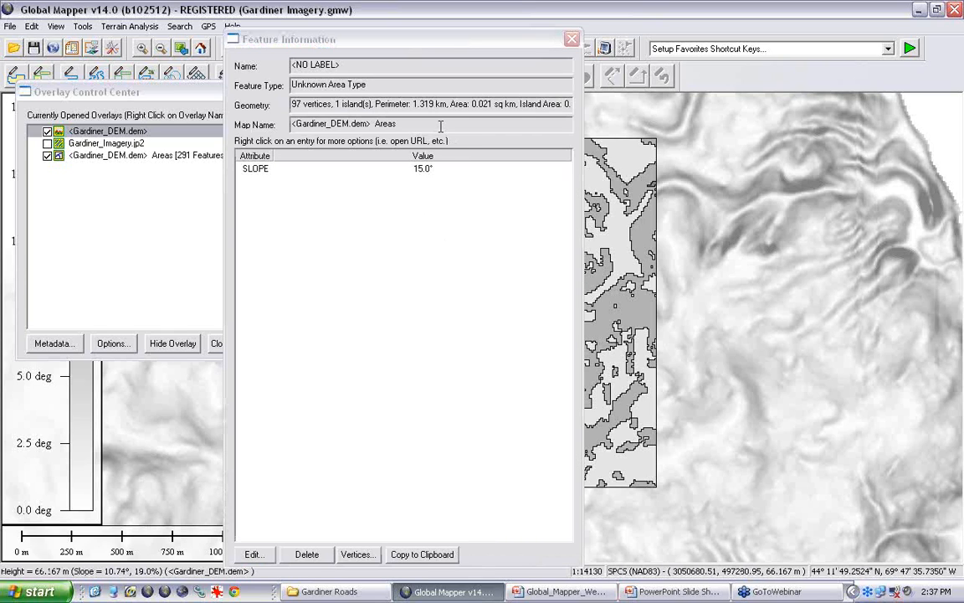
{"action": "left_click", "coordinate": [571, 38]}
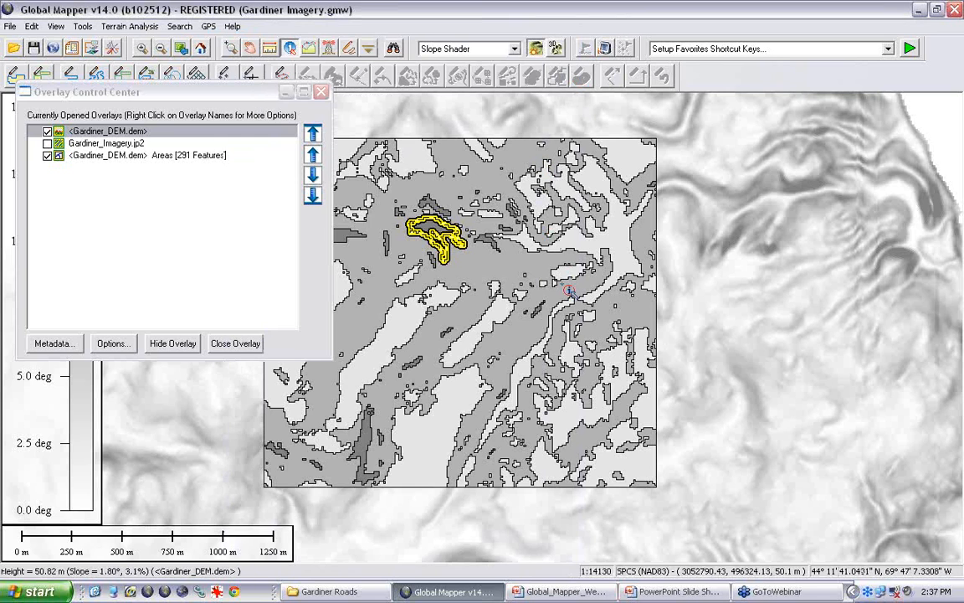
{"action": "left_click", "coordinate": [563, 268]}
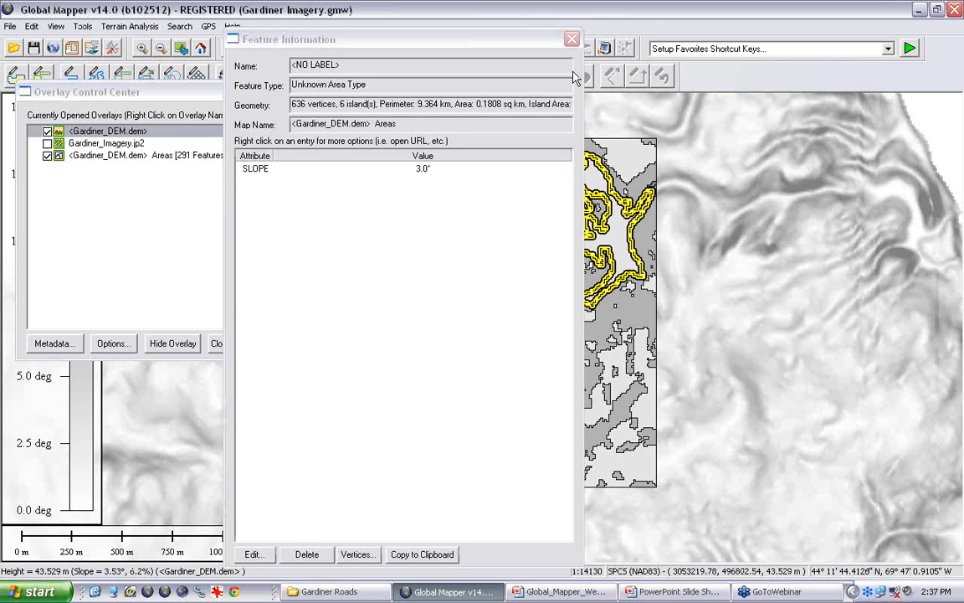
{"action": "left_click", "coordinate": [572, 38]}
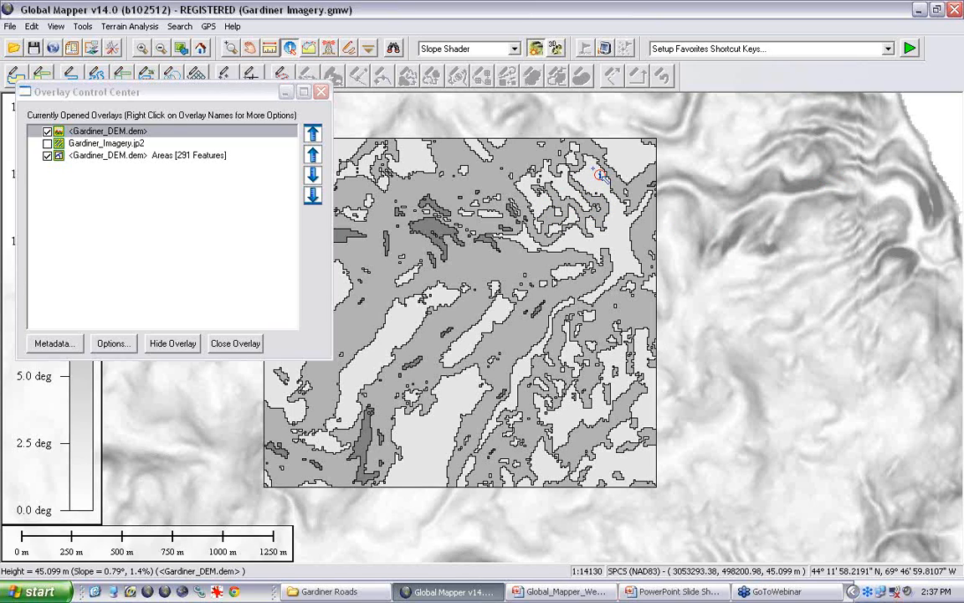
Unload all data without saving the workspace changes and close the Overlay Control Center
{"action": "key", "text": "ctrl+u"}
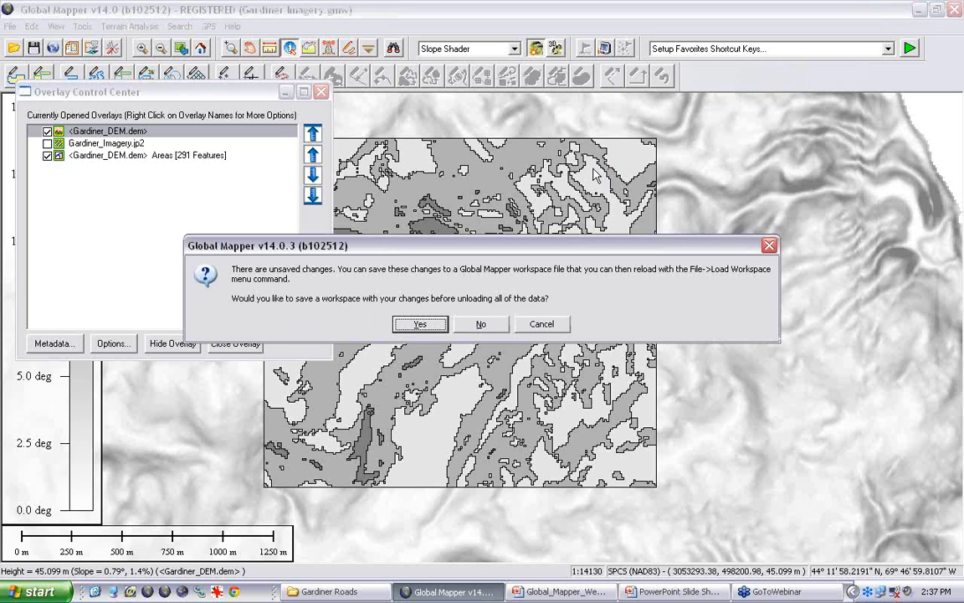
{"action": "left_click", "coordinate": [482, 325]}
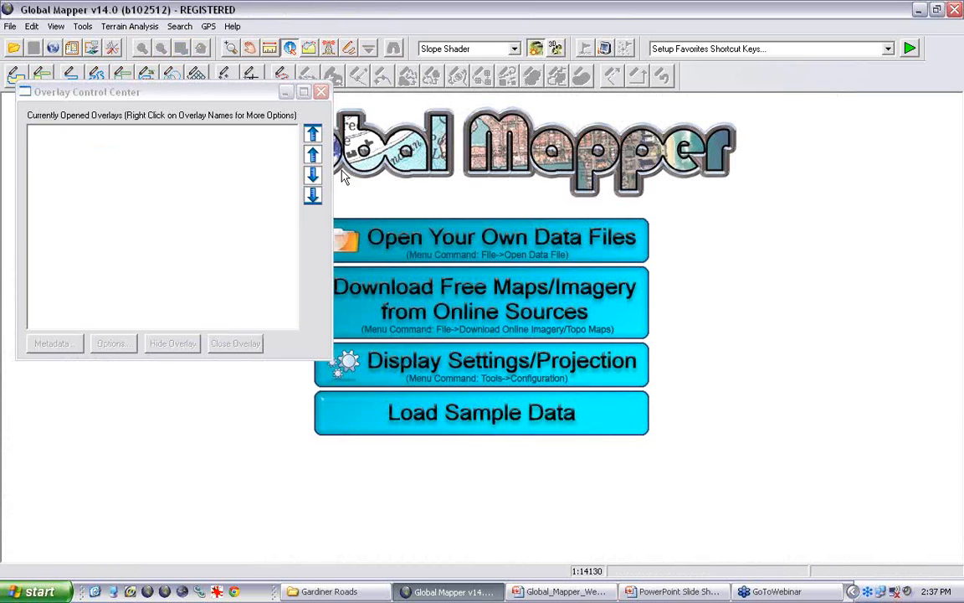
{"action": "left_click", "coordinate": [323, 91]}
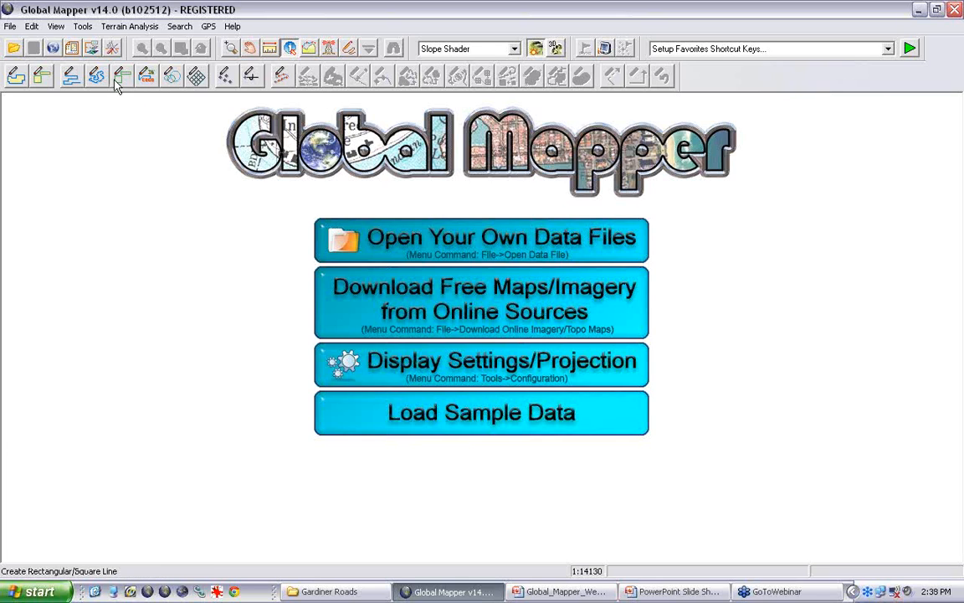
Create a new map catalog file named Test on the Desktop
{"action": "left_click", "coordinate": [10, 27]}
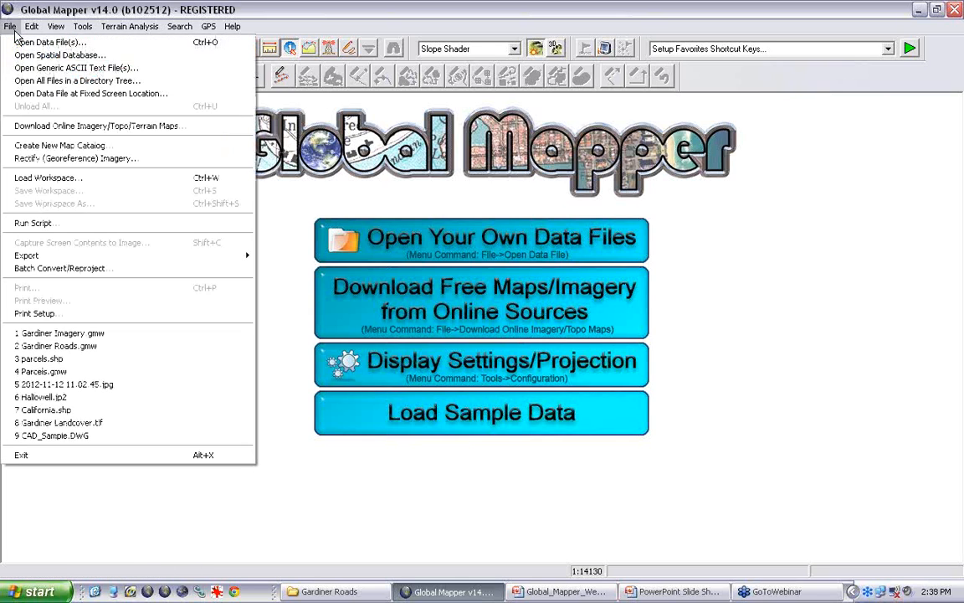
{"action": "left_click", "coordinate": [33, 147]}
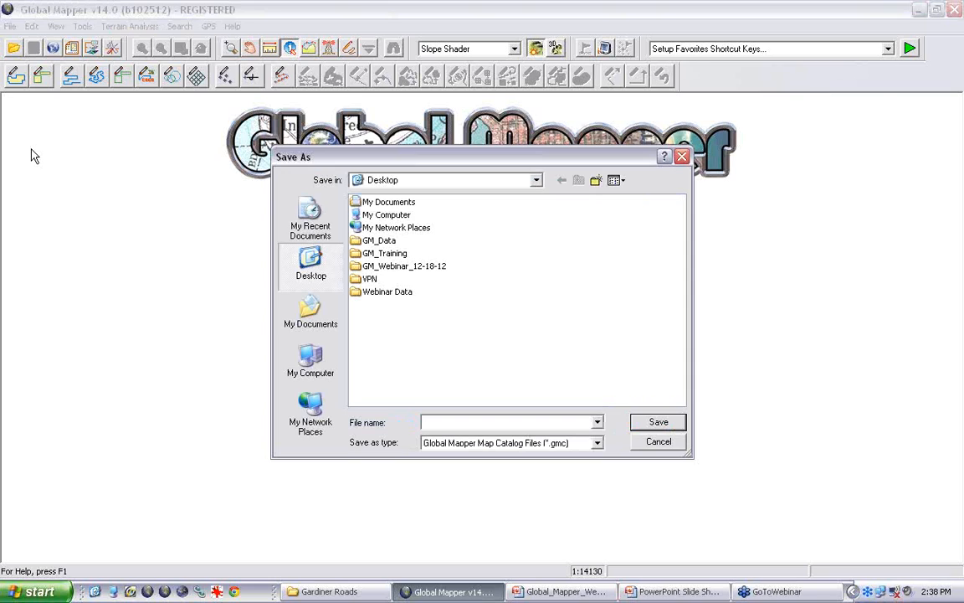
{"action": "left_click", "coordinate": [428, 422]}
{"action": "type", "text": "Test"}
{"action": "left_click", "coordinate": [649, 426]}
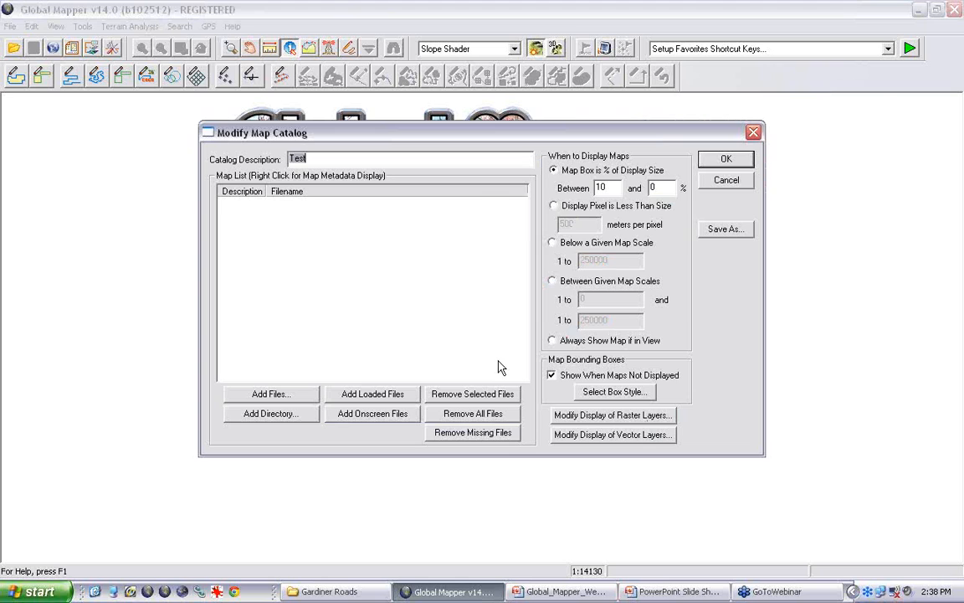
{"action": "left_click_drag", "start_coordinate": [436, 126], "coordinate": [408, 100]}
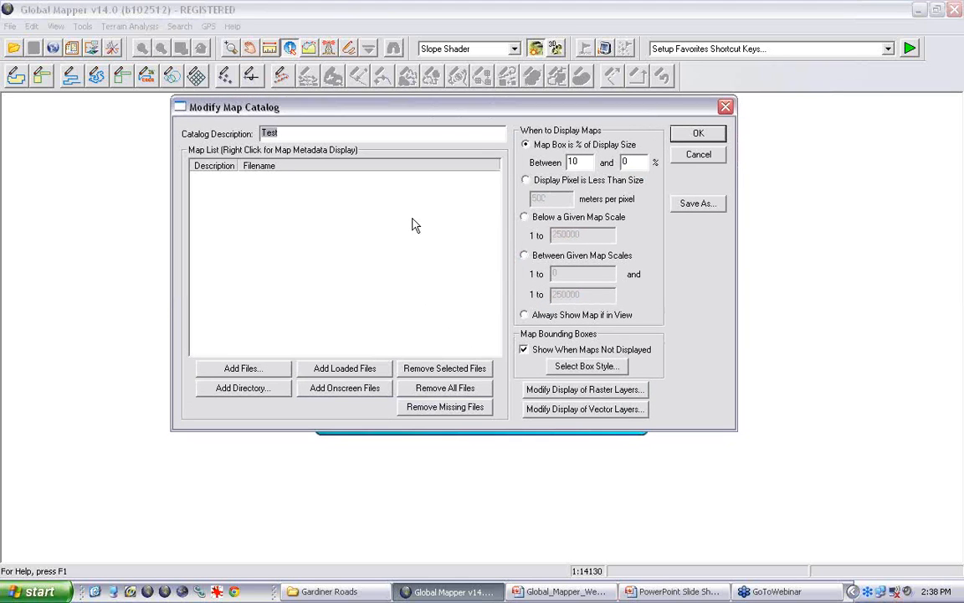
Add the four JP2 images from the Augusta Imagery folder in Webinar Data to the Test catalog and load it
{"action": "left_click", "coordinate": [243, 369]}
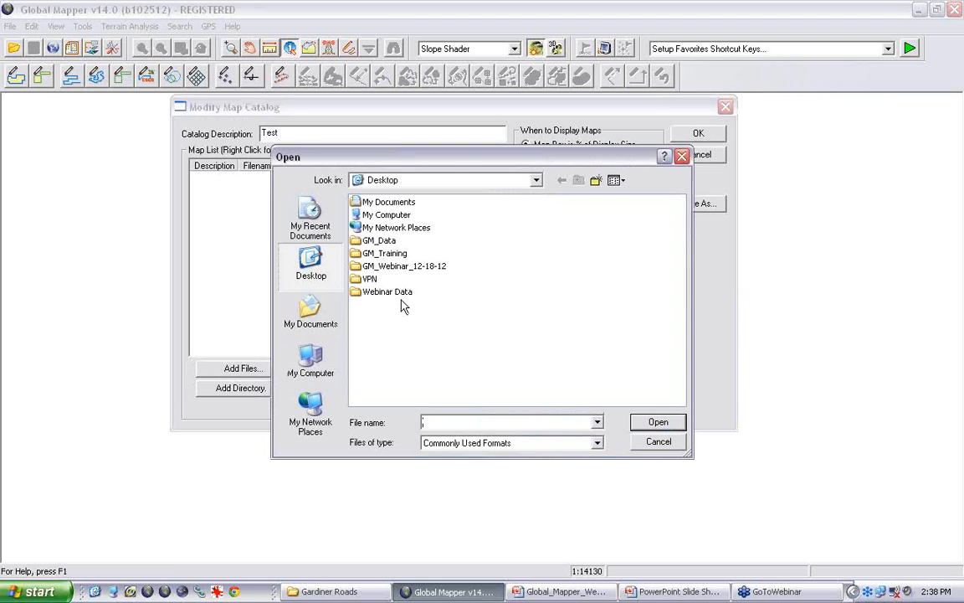
{"action": "double_click", "coordinate": [398, 293]}
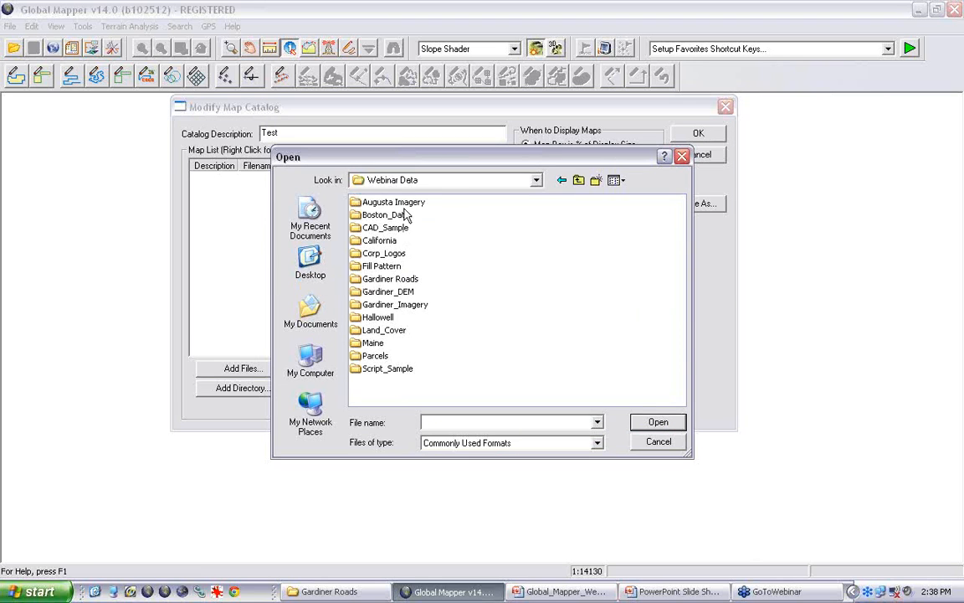
{"action": "double_click", "coordinate": [405, 202]}
{"action": "left_click", "coordinate": [406, 202]}
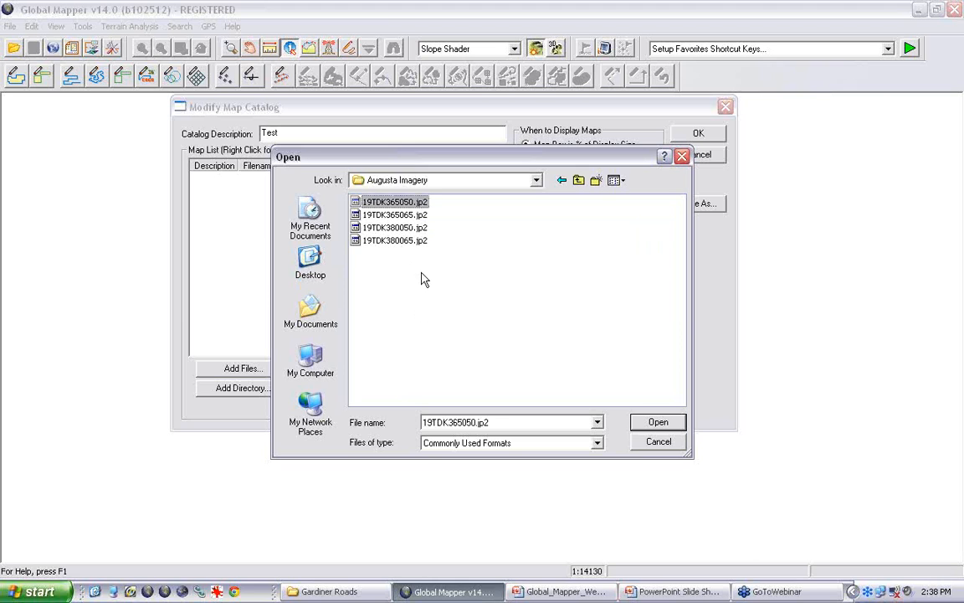
{"action": "left_click", "coordinate": [418, 241], "text": "shift"}
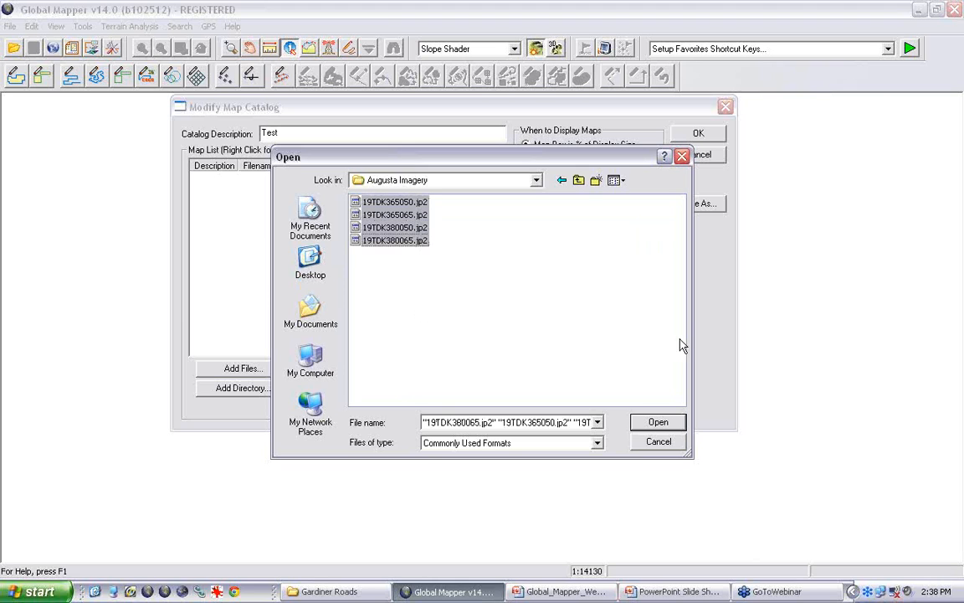
{"action": "left_click", "coordinate": [658, 422]}
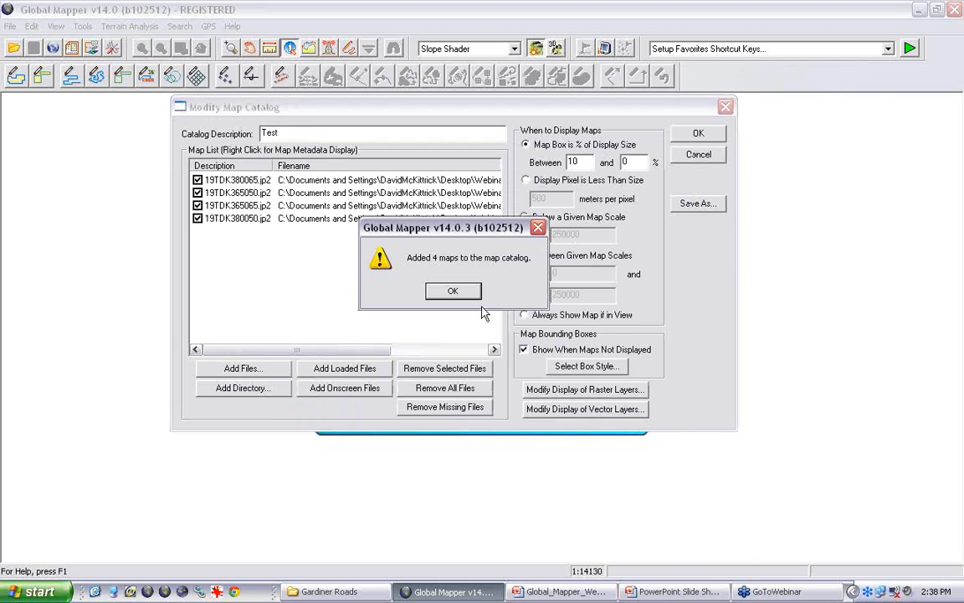
{"action": "left_click", "coordinate": [451, 291]}
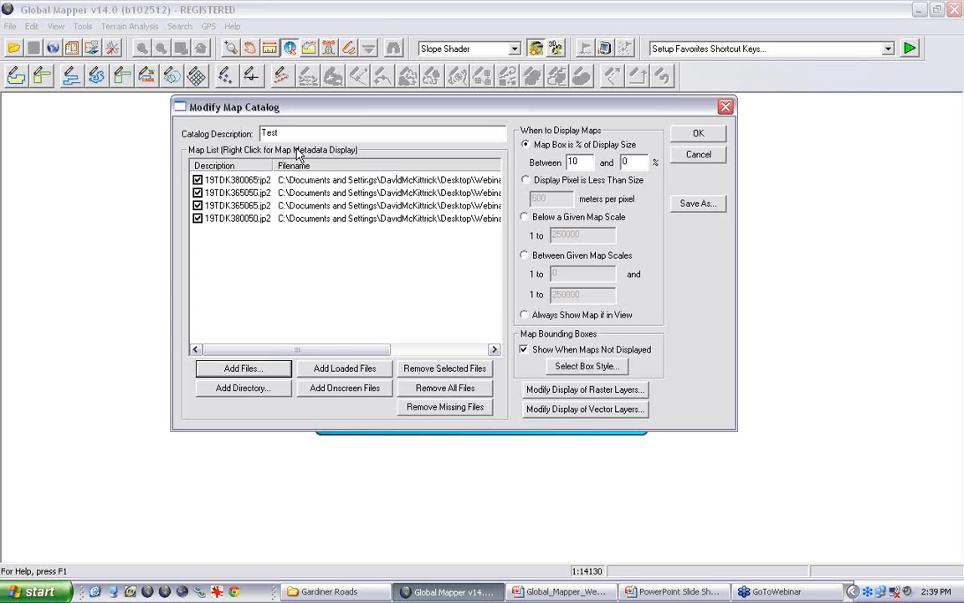
{"action": "left_click", "coordinate": [272, 134]}
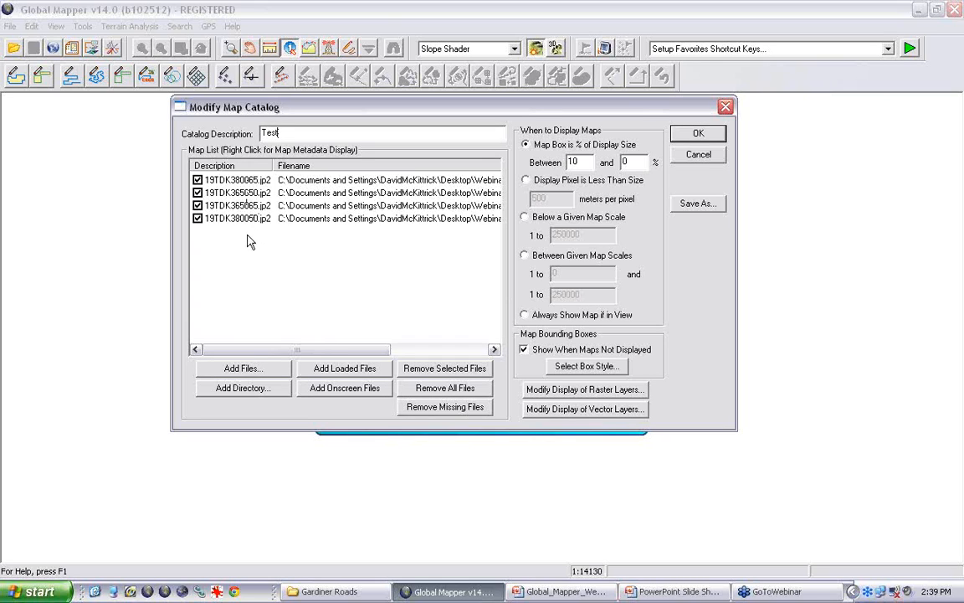
{"action": "left_click", "coordinate": [697, 132]}
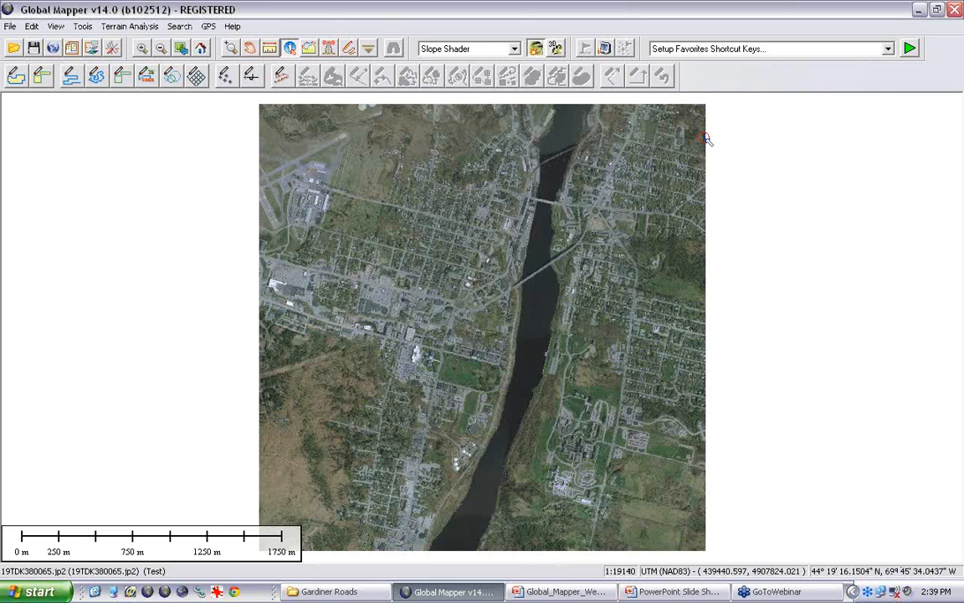
Show the Overlay Control Center and switch the Test catalog's visibility off and back on
{"action": "left_click", "coordinate": [91, 48]}
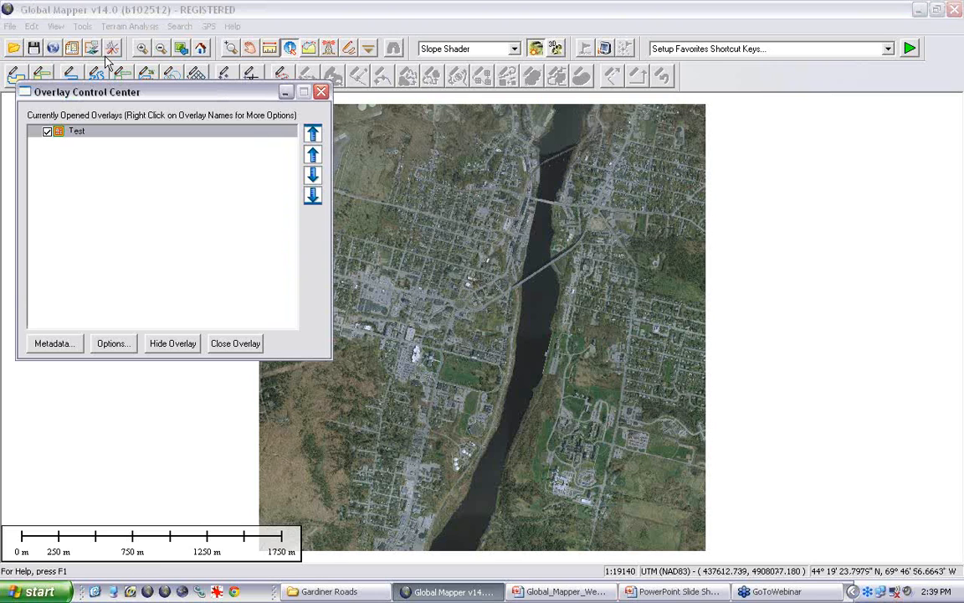
{"action": "left_click", "coordinate": [47, 132]}
{"action": "left_click", "coordinate": [47, 132]}
Review the Test catalog's options and its raster layer display settings without changing anything
{"action": "left_click", "coordinate": [111, 344]}
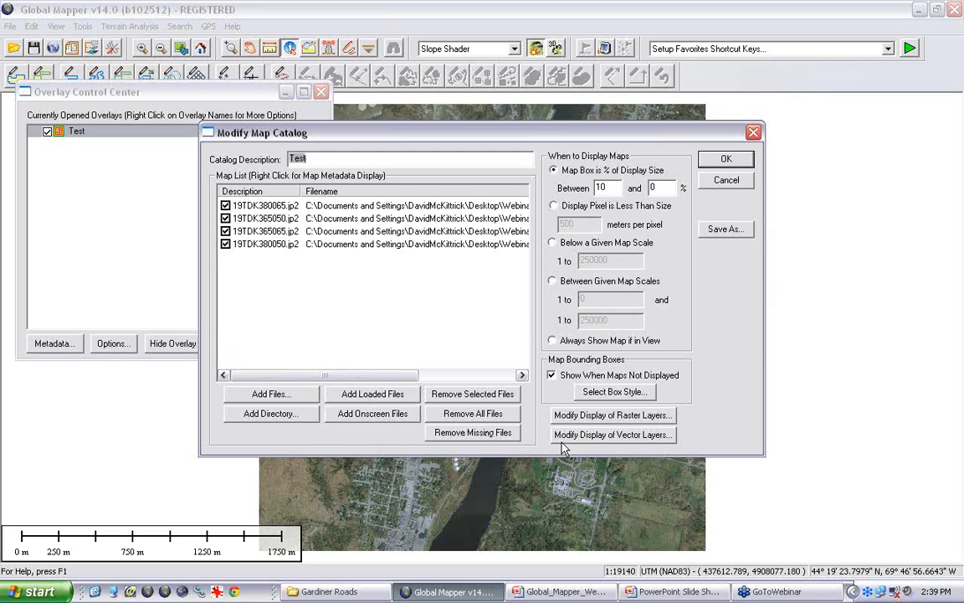
{"action": "left_click", "coordinate": [621, 416]}
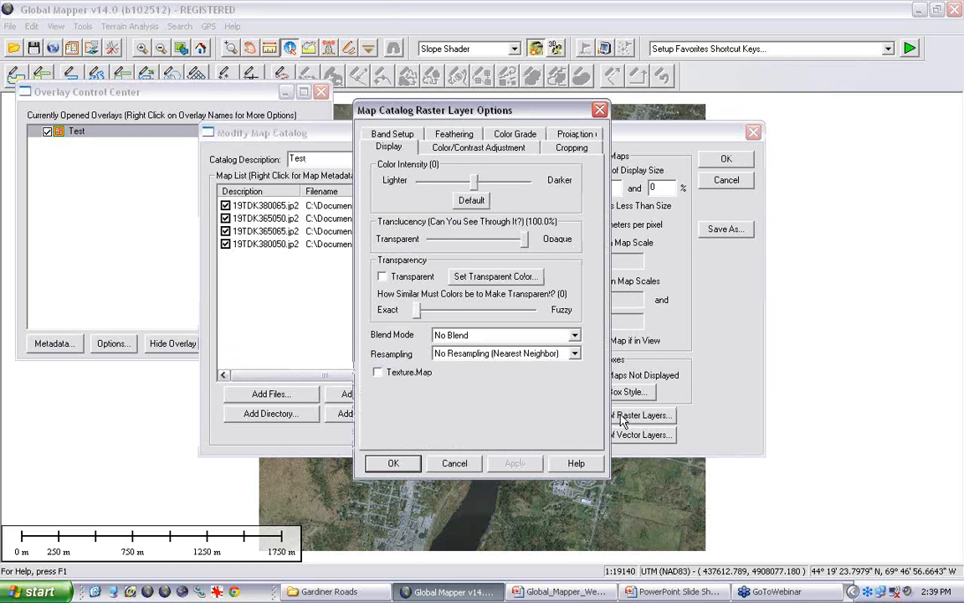
{"action": "left_click", "coordinate": [455, 462]}
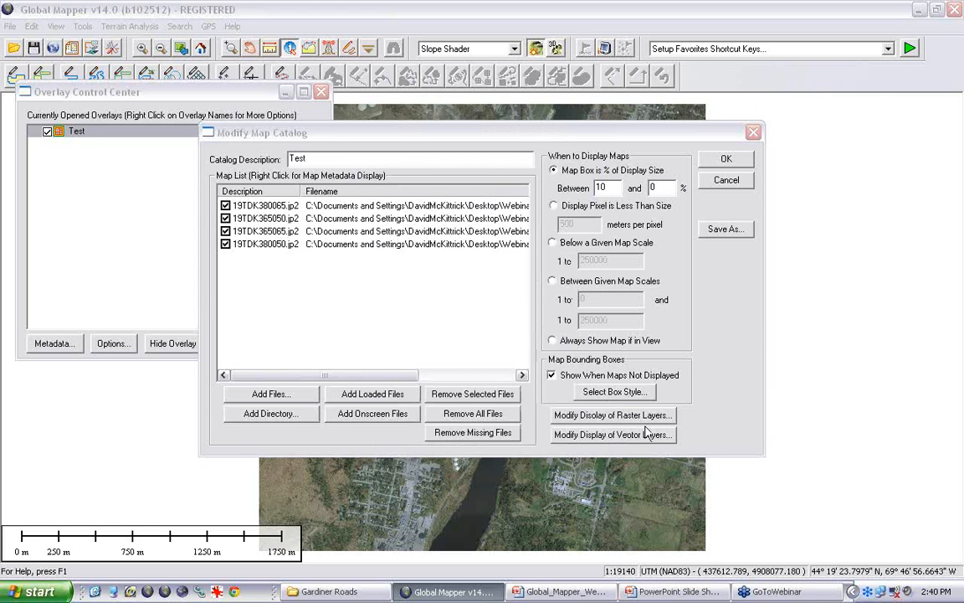
{"action": "left_click", "coordinate": [725, 183]}
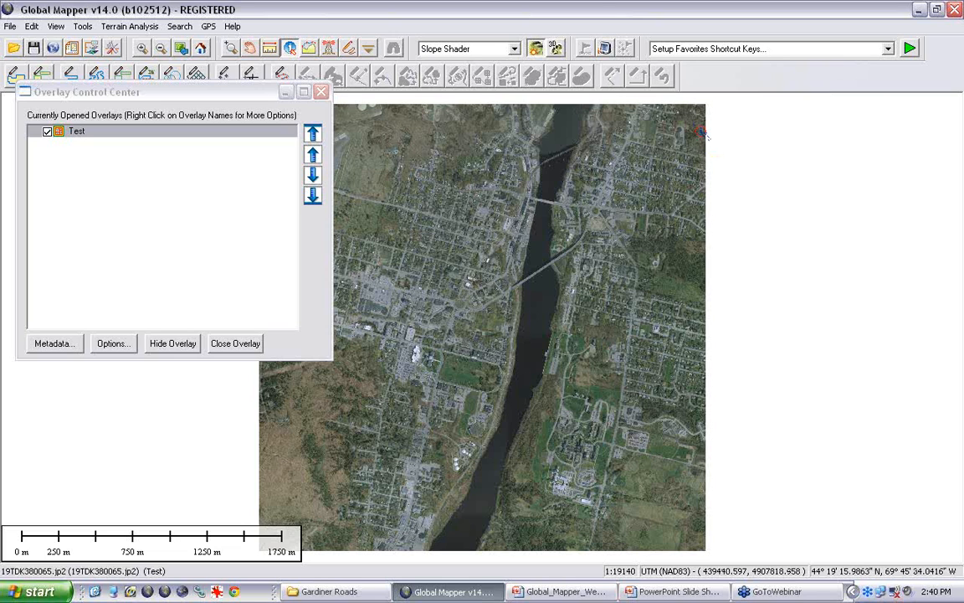
Examine how the Test catalog switches between imagery and map bounding boxes at smaller and larger zoom scales
{"action": "scroll", "coordinate": [526, 307], "scroll_direction": "down", "scroll_amount": 1}
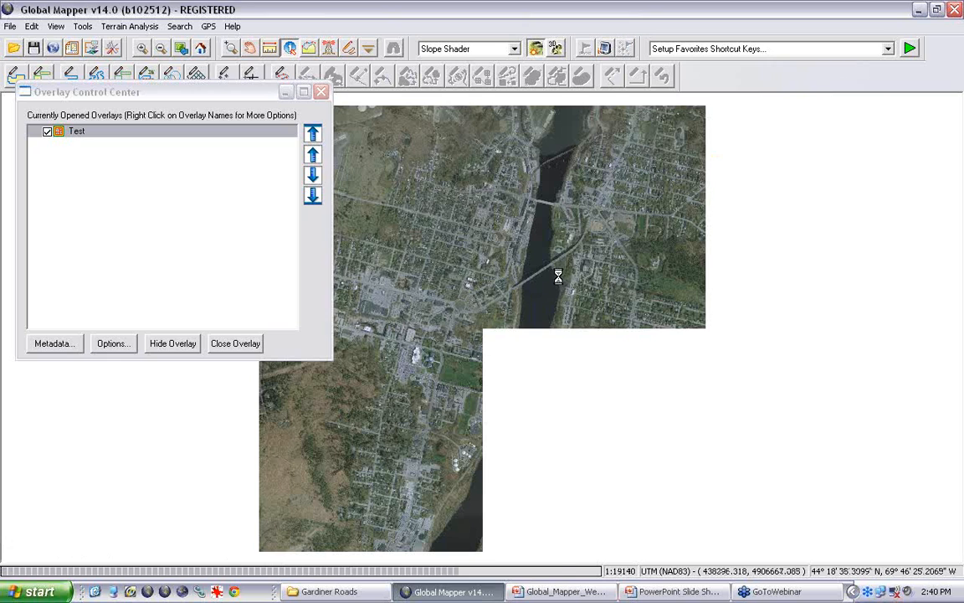
{"action": "scroll", "coordinate": [566, 283], "scroll_direction": "down", "scroll_amount": 1}
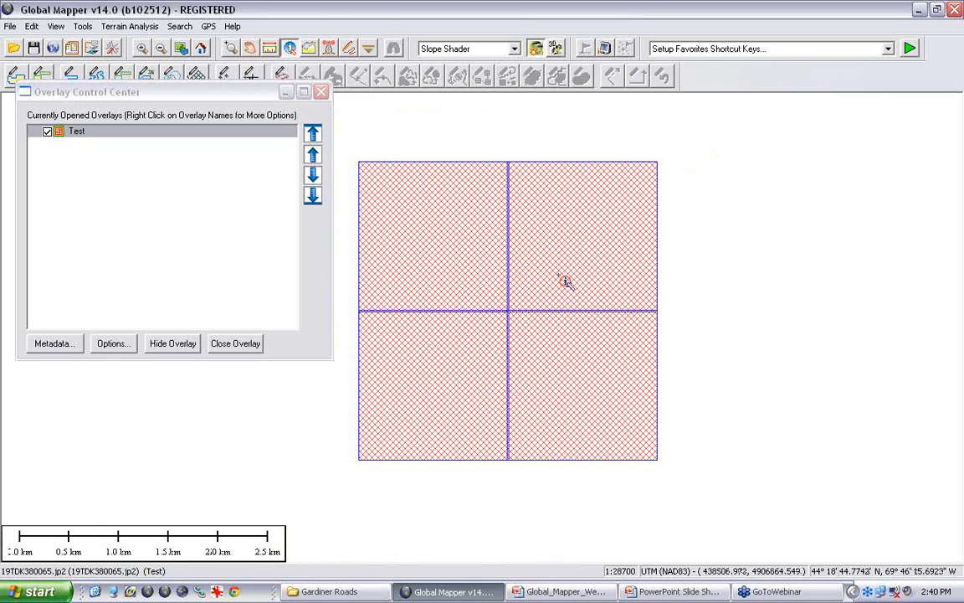
{"action": "scroll", "coordinate": [565, 282], "scroll_direction": "down", "scroll_amount": 1}
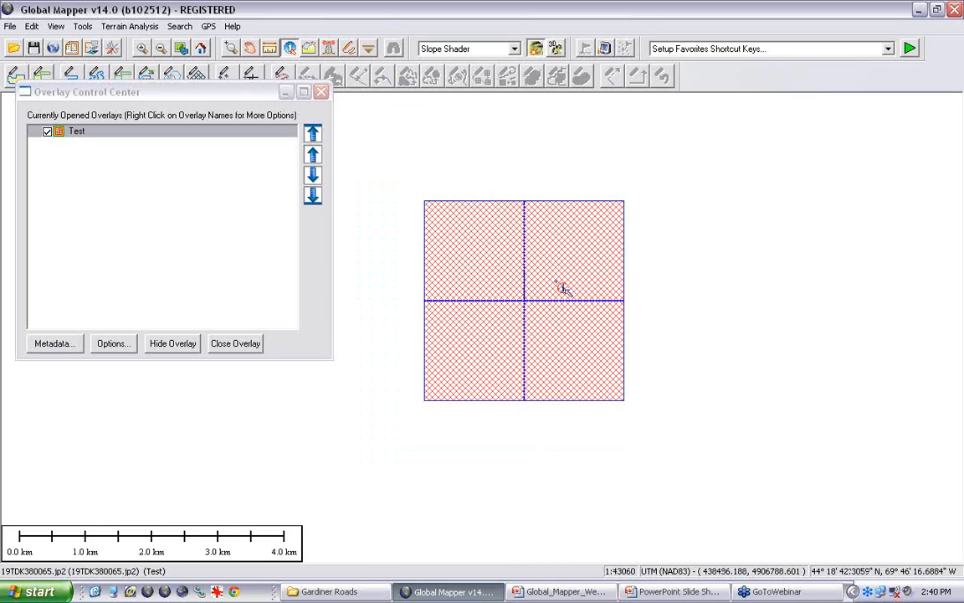
{"action": "scroll", "coordinate": [564, 289], "scroll_direction": "down", "scroll_amount": 1}
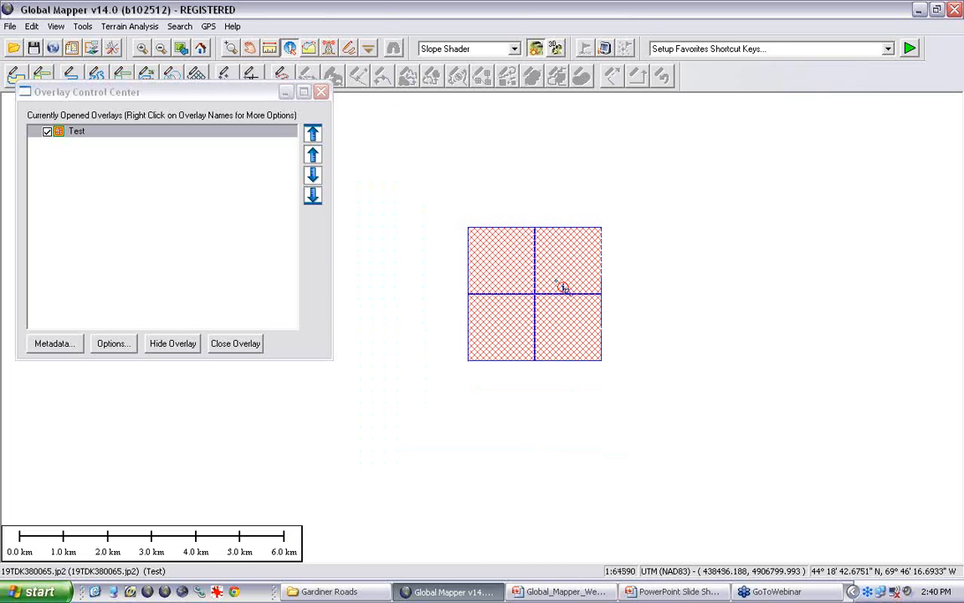
{"action": "scroll", "coordinate": [562, 287], "scroll_direction": "up", "scroll_amount": 1}
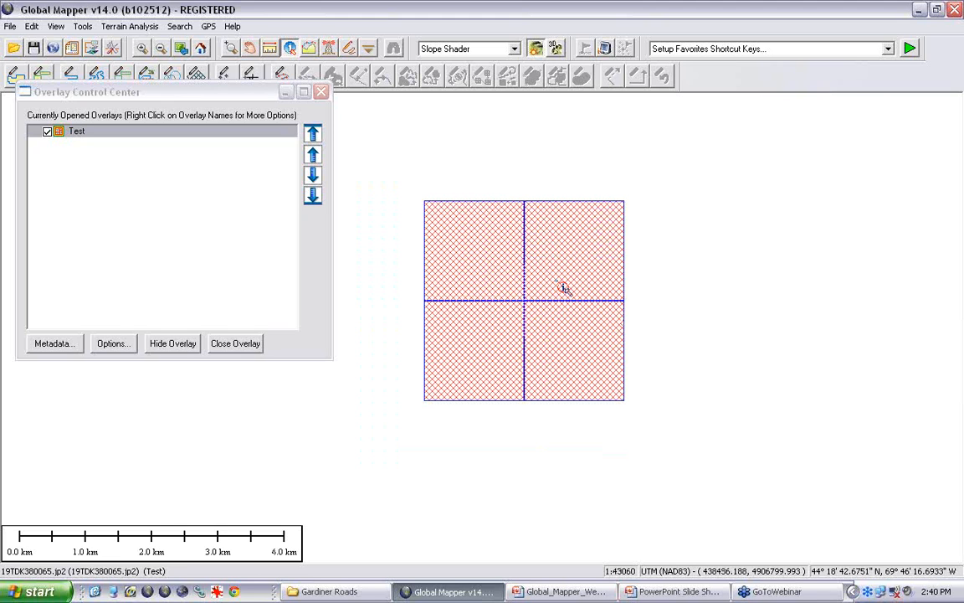
{"action": "scroll", "coordinate": [563, 287], "scroll_direction": "up", "scroll_amount": 2}
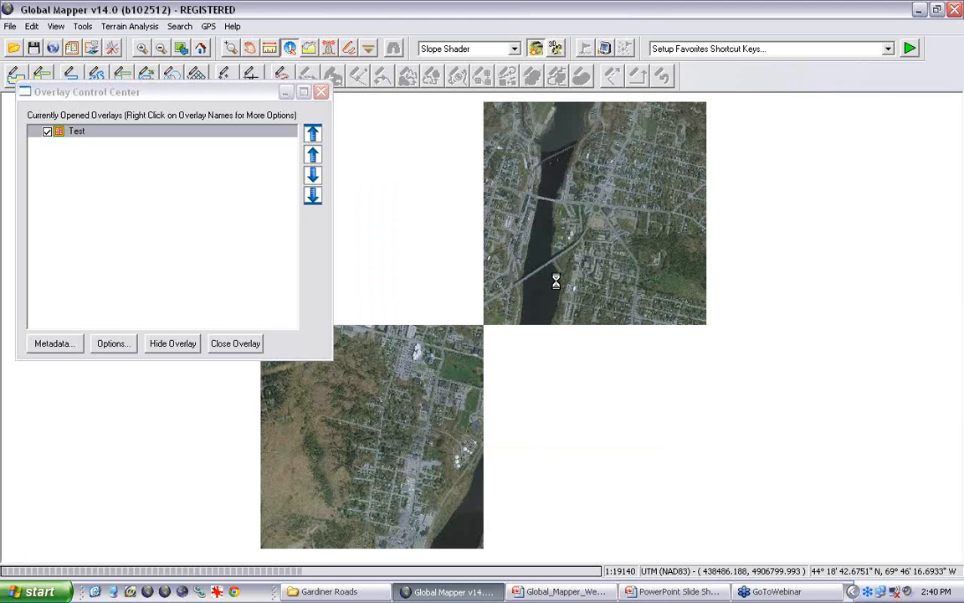
{"action": "scroll", "coordinate": [556, 282], "scroll_direction": "up", "scroll_amount": 1}
{"action": "scroll", "coordinate": [556, 282], "scroll_direction": "up", "scroll_amount": 1}
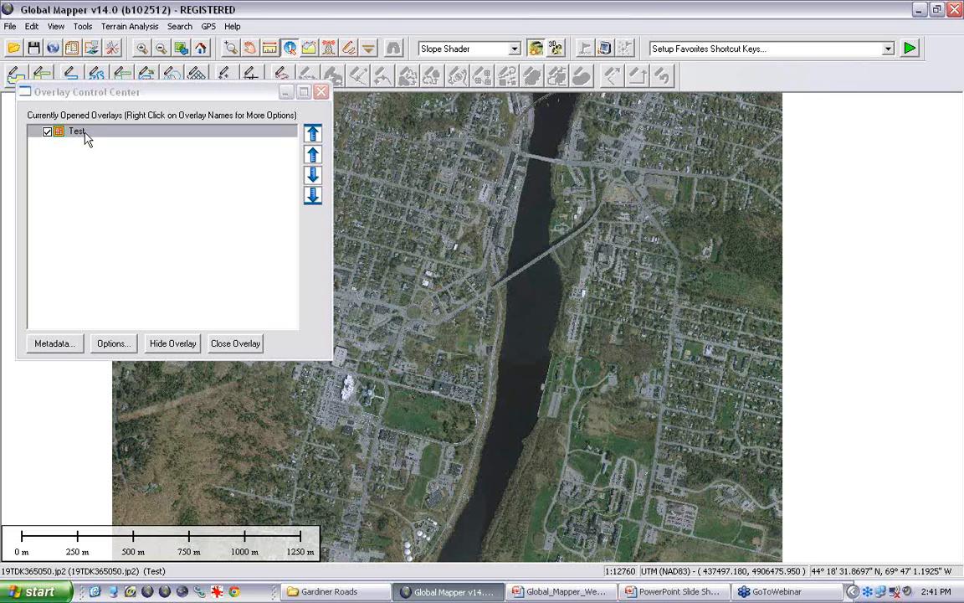
Remove the Test catalog from the loaded layers and close the Overlay Control Center
{"action": "key", "text": "Delete"}
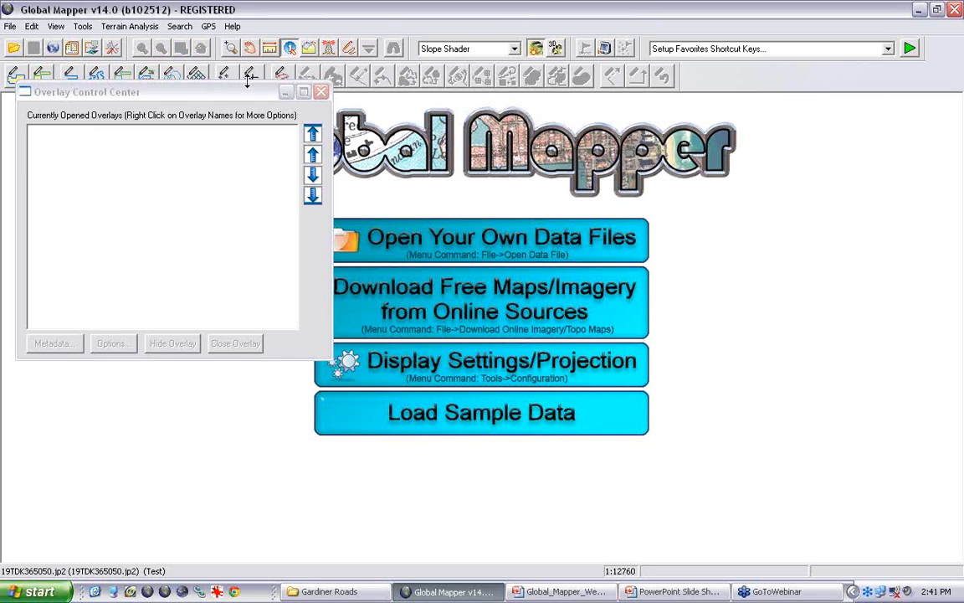
{"action": "left_click_drag", "start_coordinate": [241, 98], "coordinate": [496, 142]}
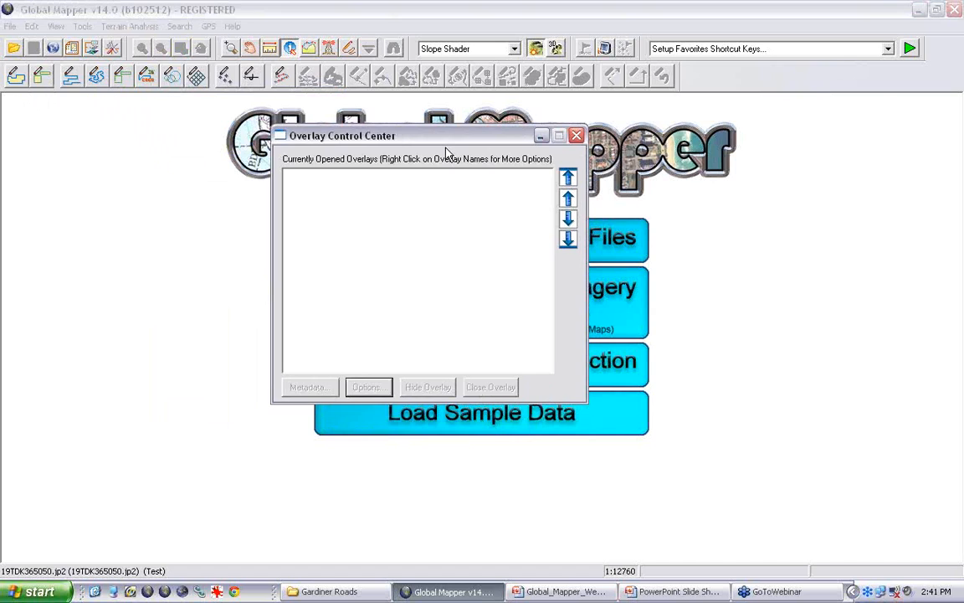
{"action": "left_click", "coordinate": [576, 135]}
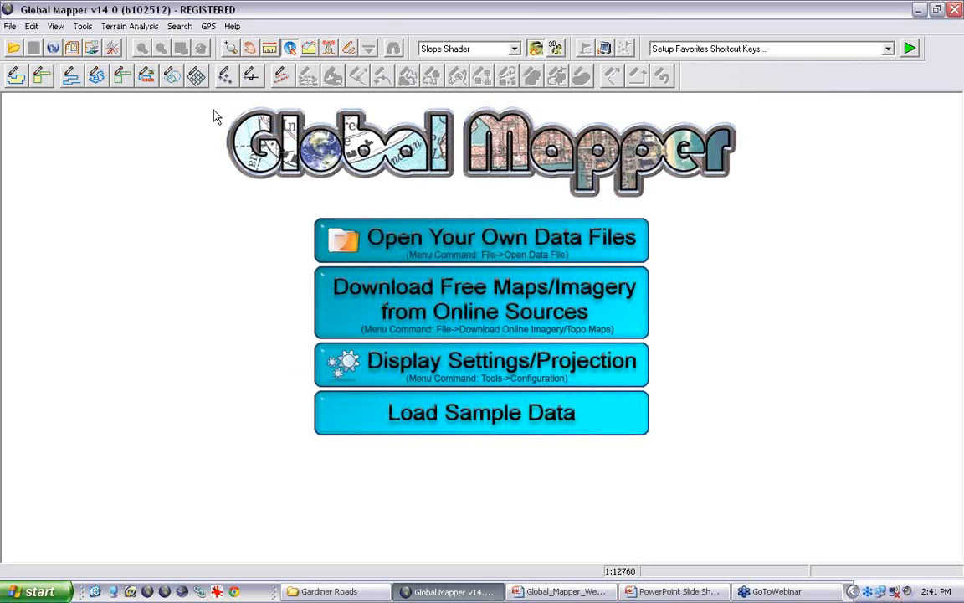
Close Global Mapper and open the Script_Sample folder inside Webinar Data
{"action": "left_click", "coordinate": [8, 27]}
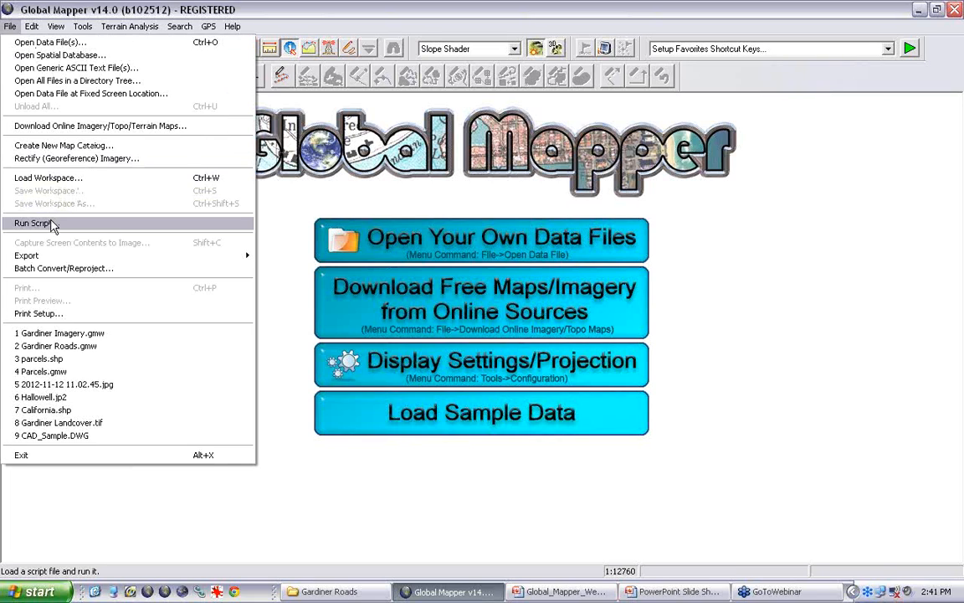
{"action": "key", "text": "Escape"}
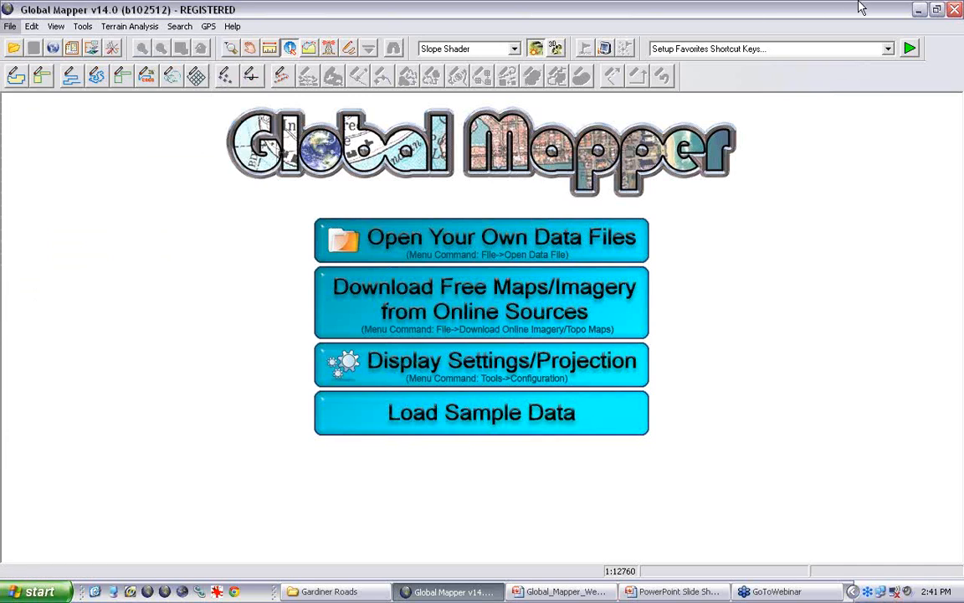
{"action": "left_click", "coordinate": [957, 14]}
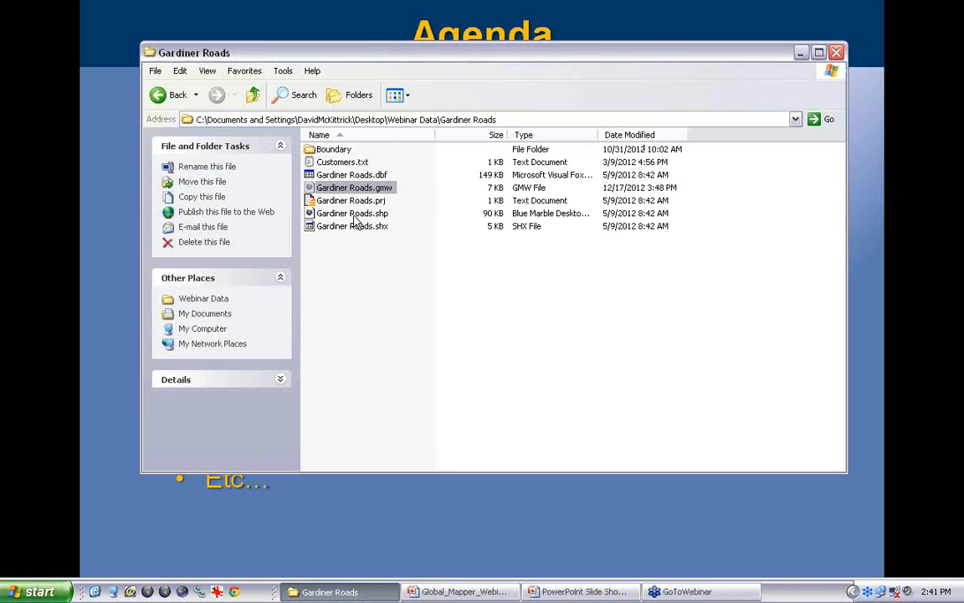
{"action": "left_click", "coordinate": [252, 93]}
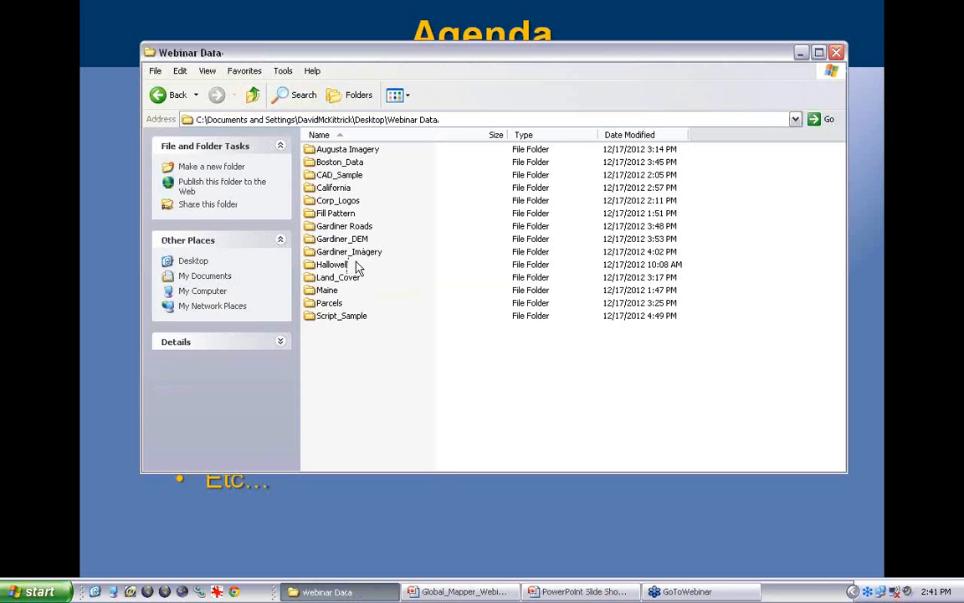
{"action": "left_click", "coordinate": [343, 313]}
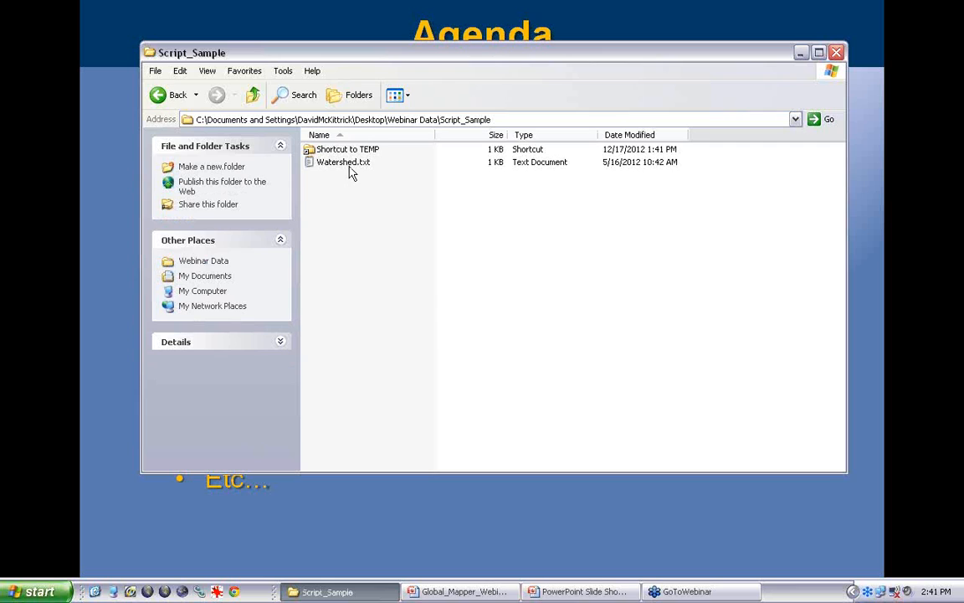
Open Watershed.txt in Notepad, highlight its GLOBAL_MAPPER_SCRIPT header line to review the script, and close the file
{"action": "left_click", "coordinate": [351, 165]}
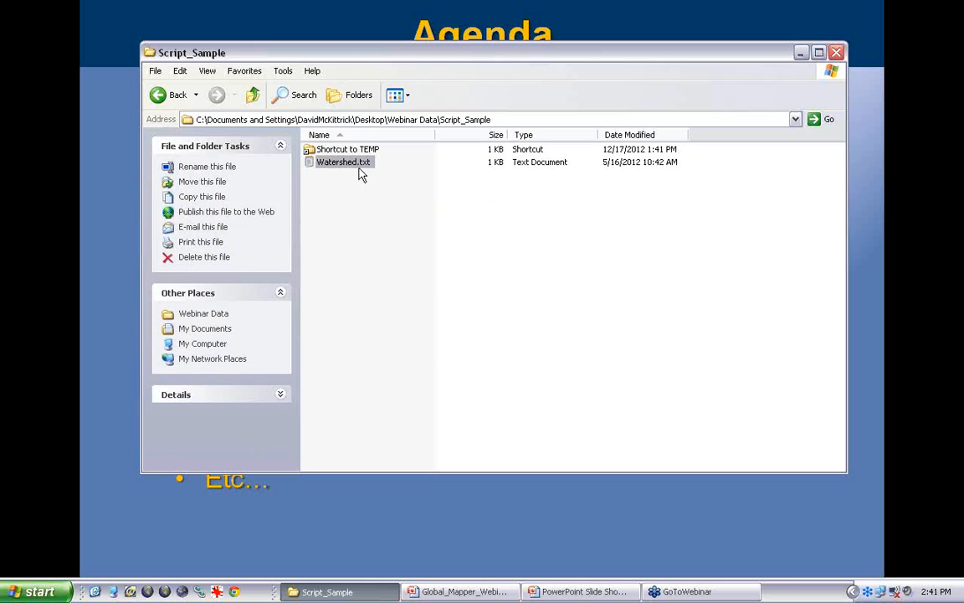
{"action": "mouse_move", "coordinate": [360, 171]}
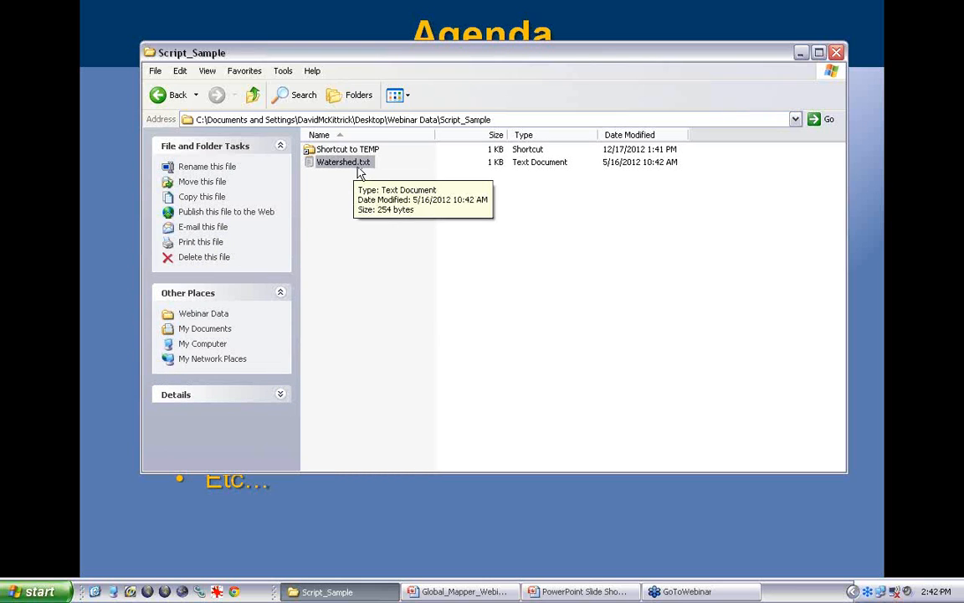
{"action": "double_click", "coordinate": [358, 165]}
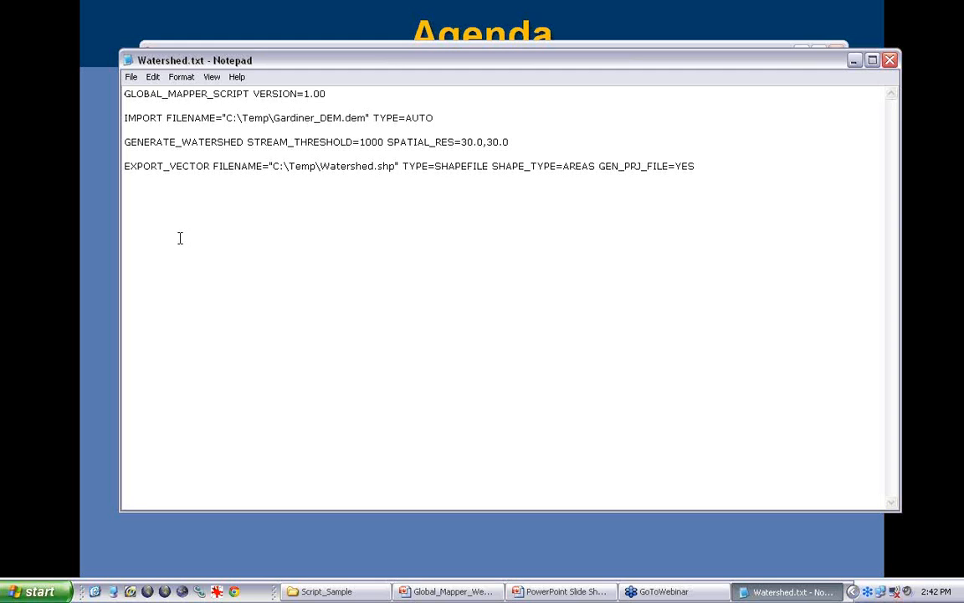
{"action": "left_click_drag", "start_coordinate": [324, 94], "coordinate": [107, 84]}
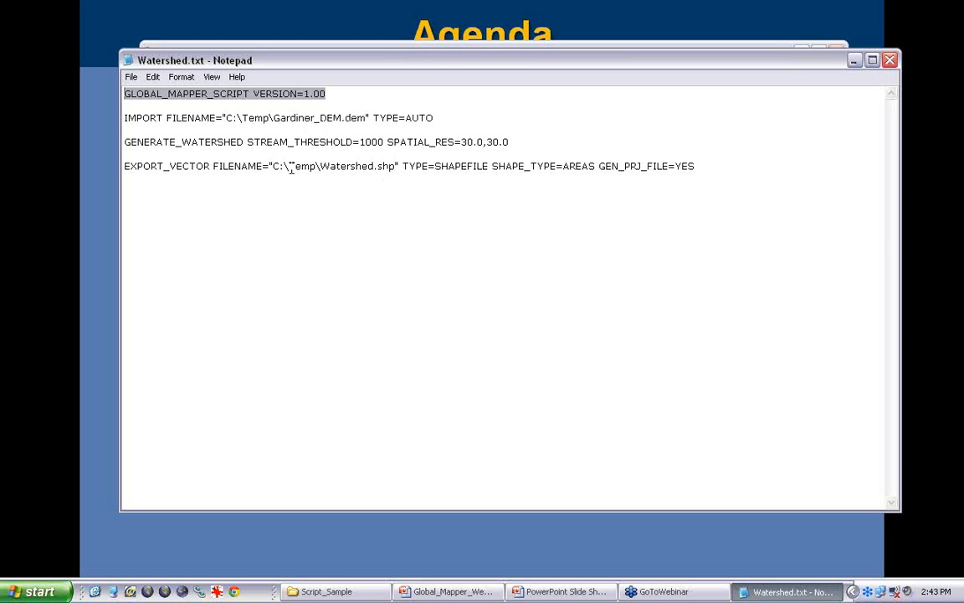
{"action": "left_click", "coordinate": [890, 61]}
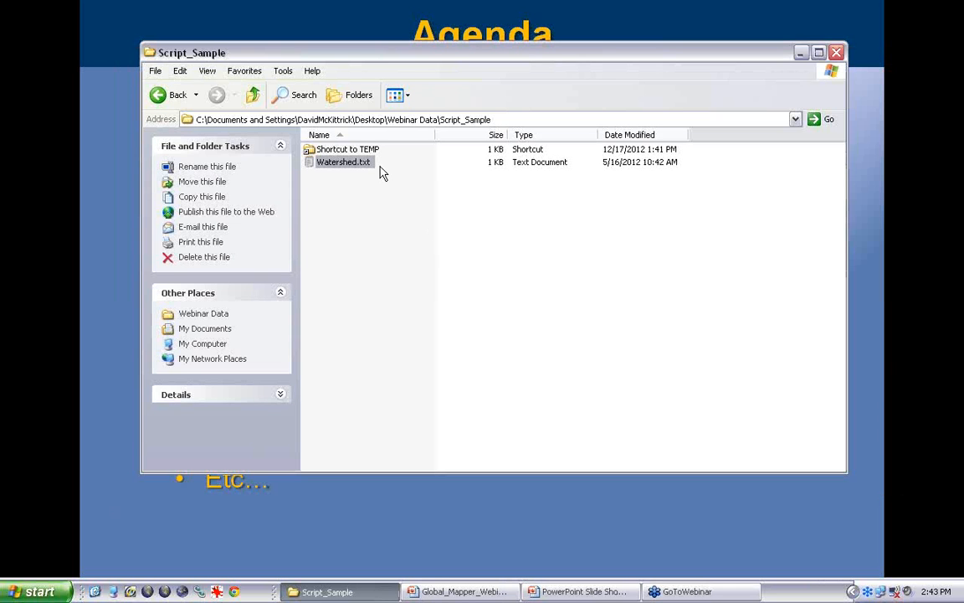
Rename the Watershed script file as Watershed.gms and accept the extension change
{"action": "left_click", "coordinate": [366, 167]}
{"action": "key", "text": "End"}
{"action": "key", "text": "shift+Left"}
{"action": "key", "text": "shift+Left"}
{"action": "key", "text": "shift+Left"}
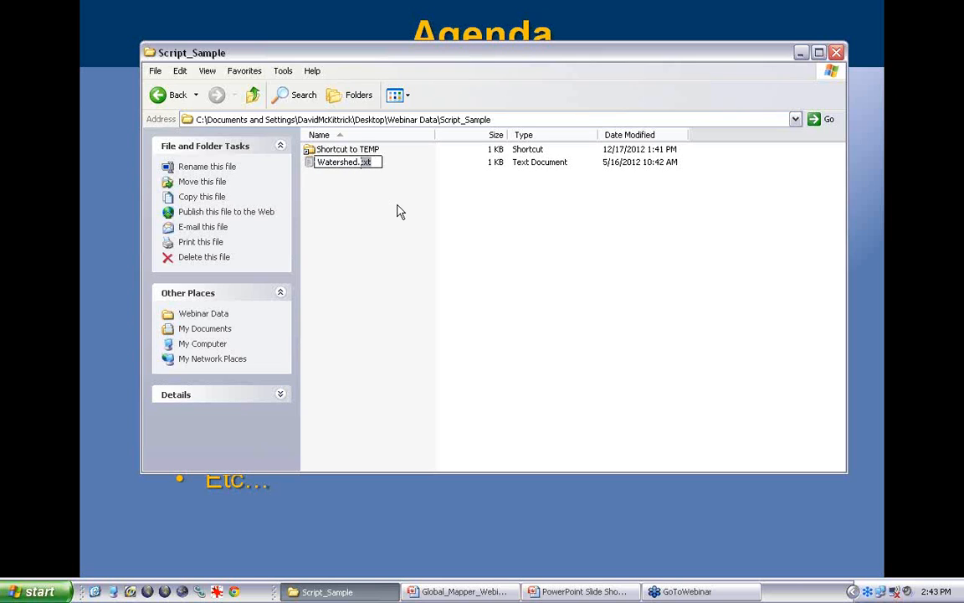
{"action": "type", "text": "gms"}
{"action": "key", "text": "Return"}
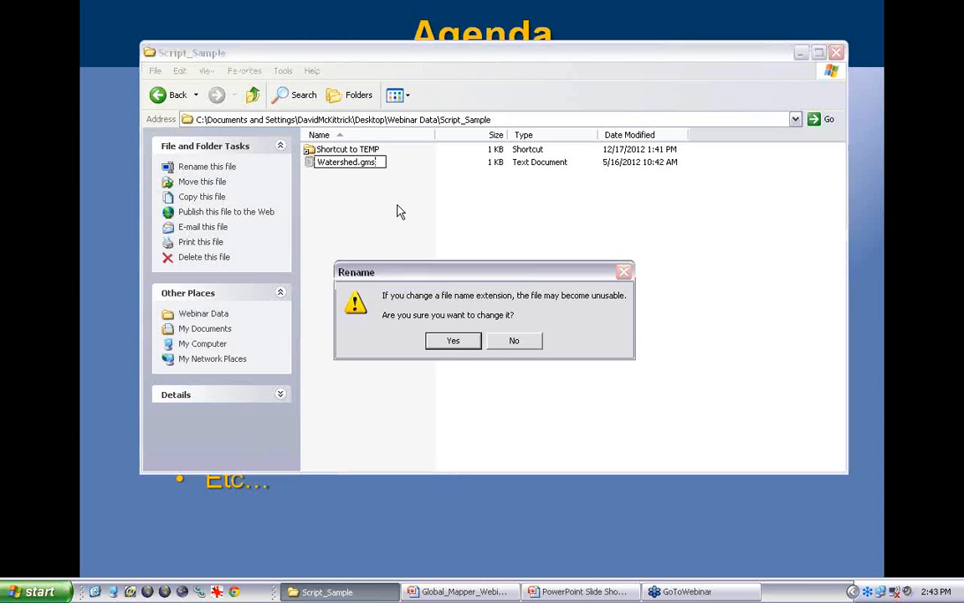
{"action": "left_click", "coordinate": [452, 342]}
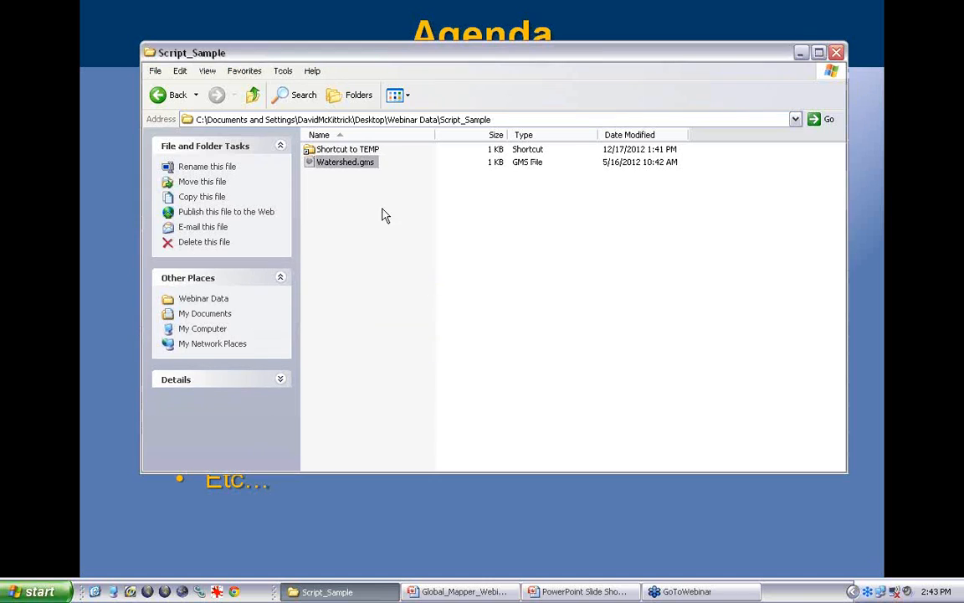
Check the contents of the C:\TEMP folder through its shortcut and return to Script_Sample
{"action": "double_click", "coordinate": [345, 151]}
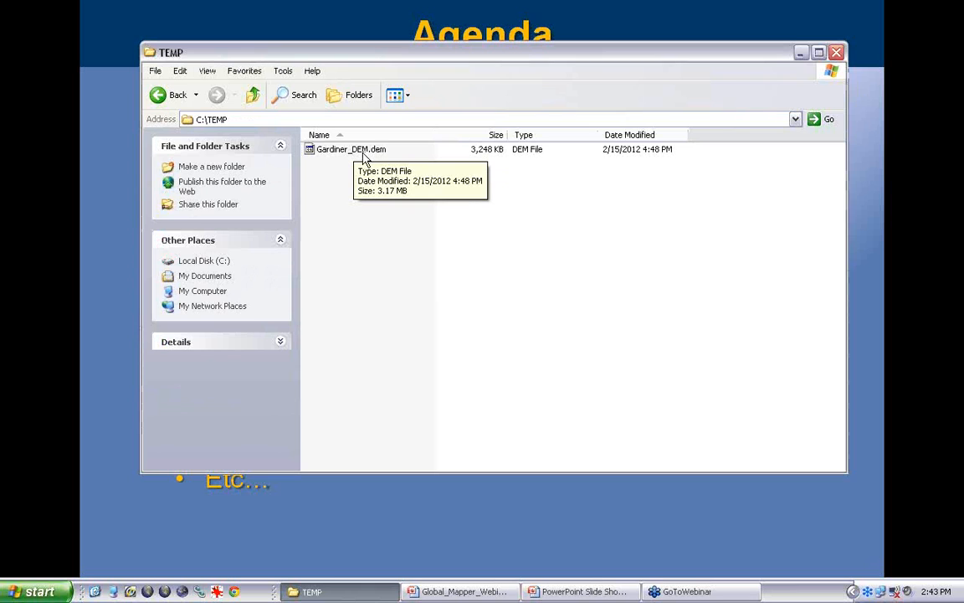
{"action": "left_click", "coordinate": [159, 95]}
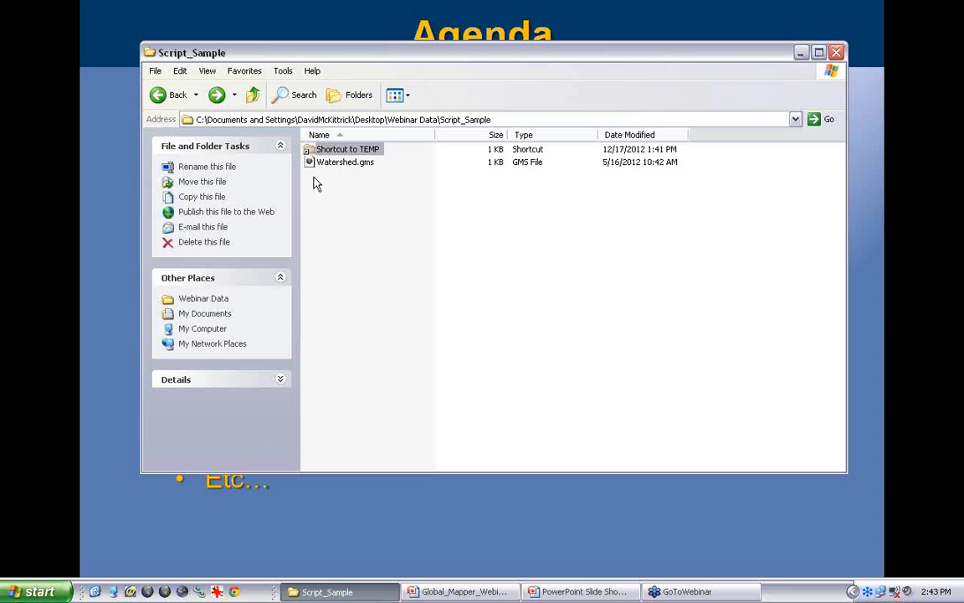
{"action": "double_click", "coordinate": [356, 150]}
{"action": "left_click", "coordinate": [172, 96]}
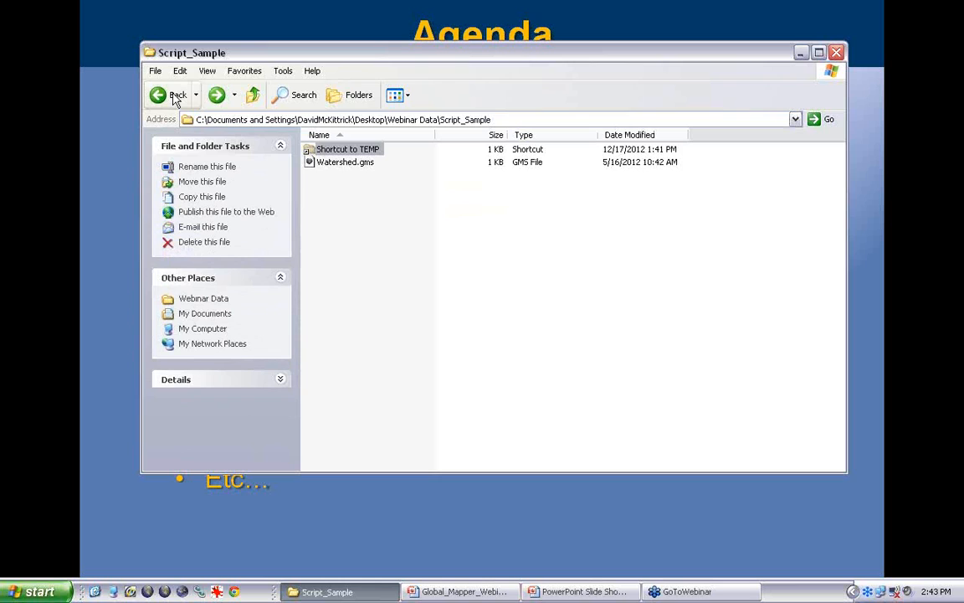
Run the Watershed.gms script and check the C:\TEMP folder for the exported watershed shapefile
{"action": "double_click", "coordinate": [343, 165]}
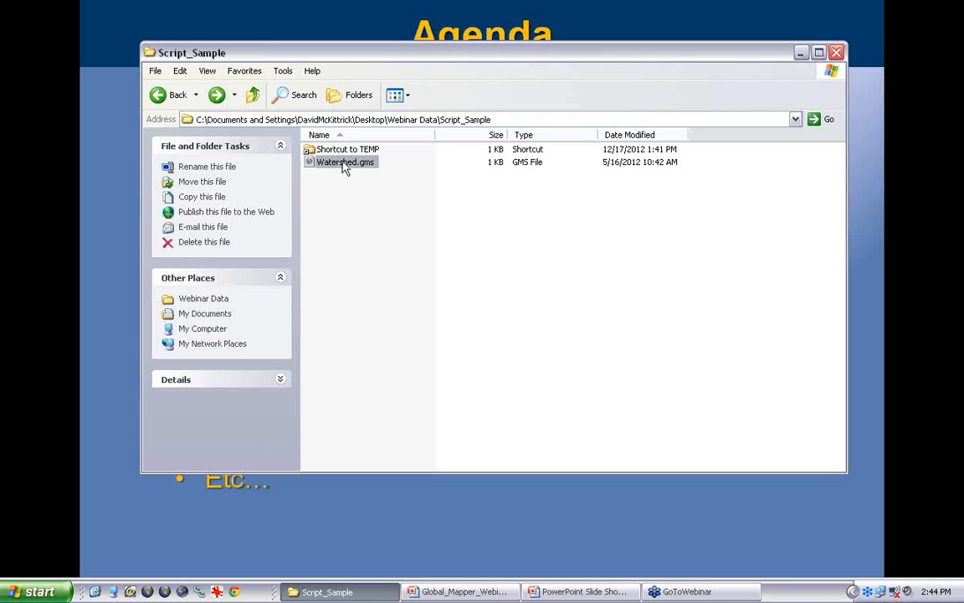
{"action": "double_click", "coordinate": [341, 150]}
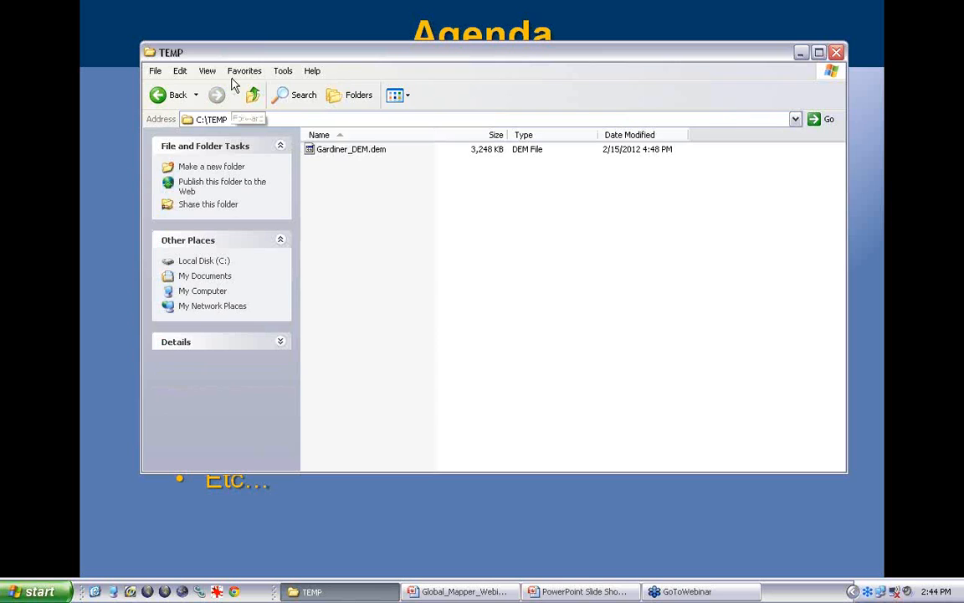
{"action": "left_click", "coordinate": [207, 72]}
{"action": "left_click", "coordinate": [227, 269]}
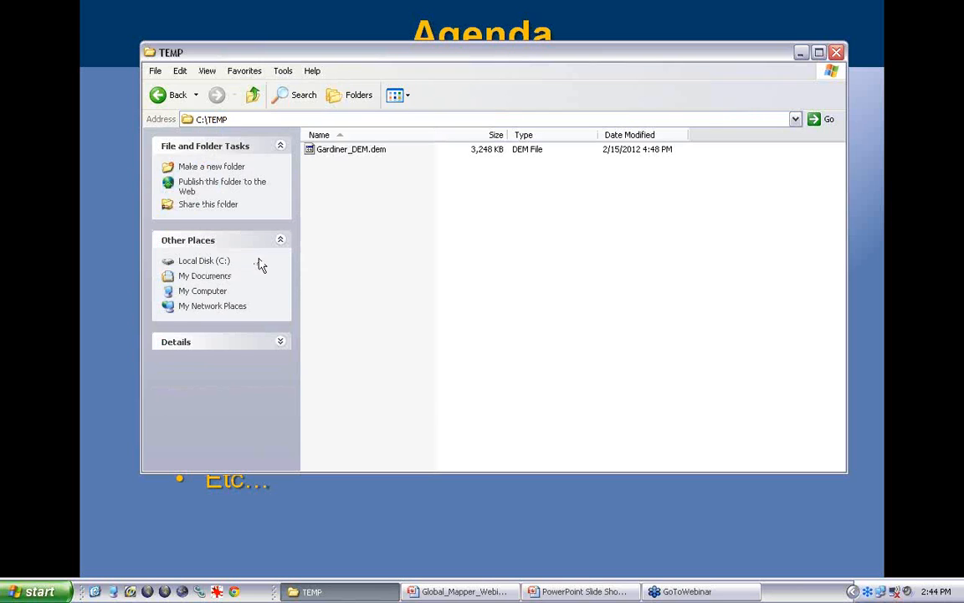
{"action": "left_click", "coordinate": [166, 94]}
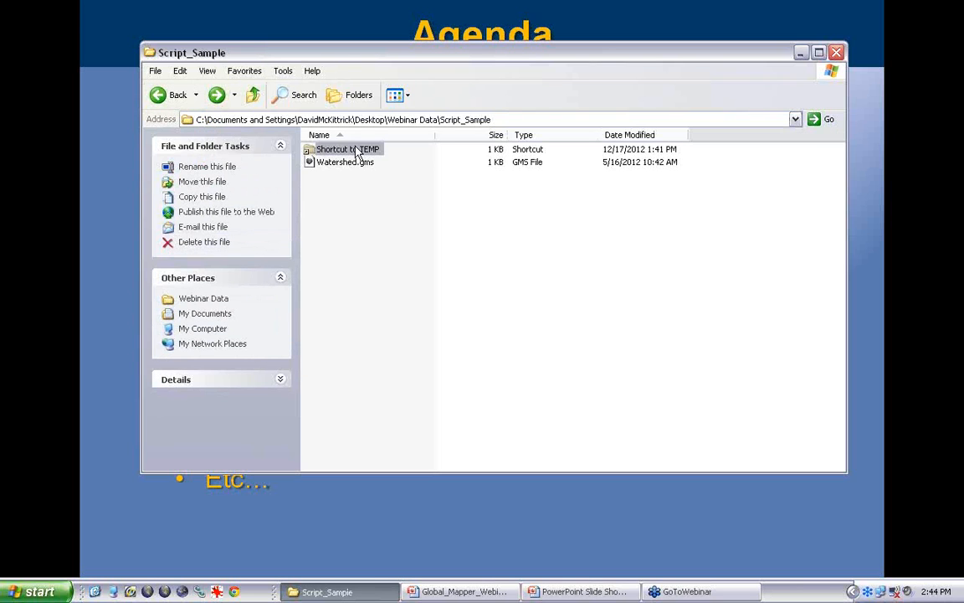
{"action": "double_click", "coordinate": [328, 149]}
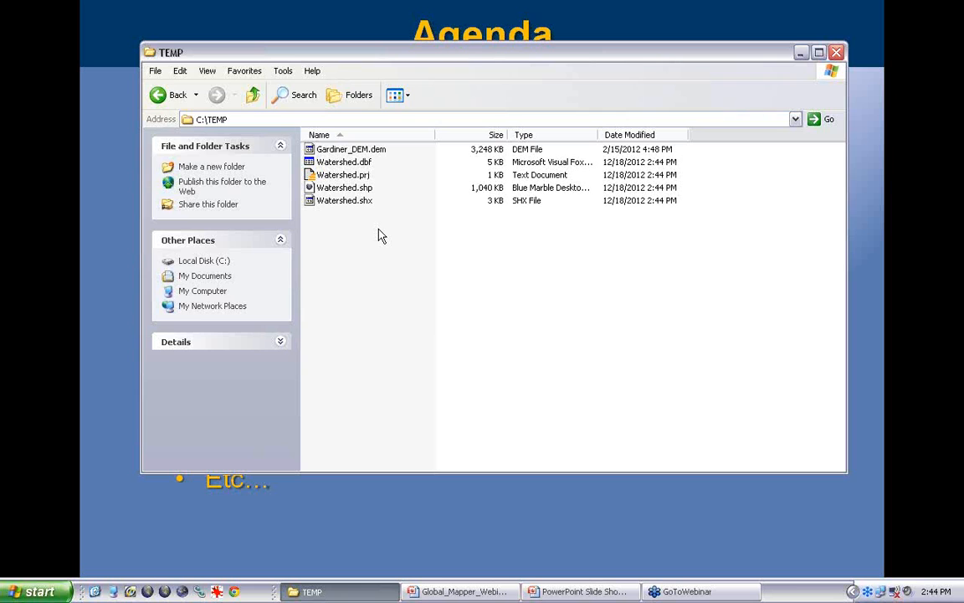
Start Global Mapper and load Watershed.shp from the C:\TEMP folder into the map
{"action": "key", "text": "alt+Tab"}
{"action": "left_click", "coordinate": [147, 591]}
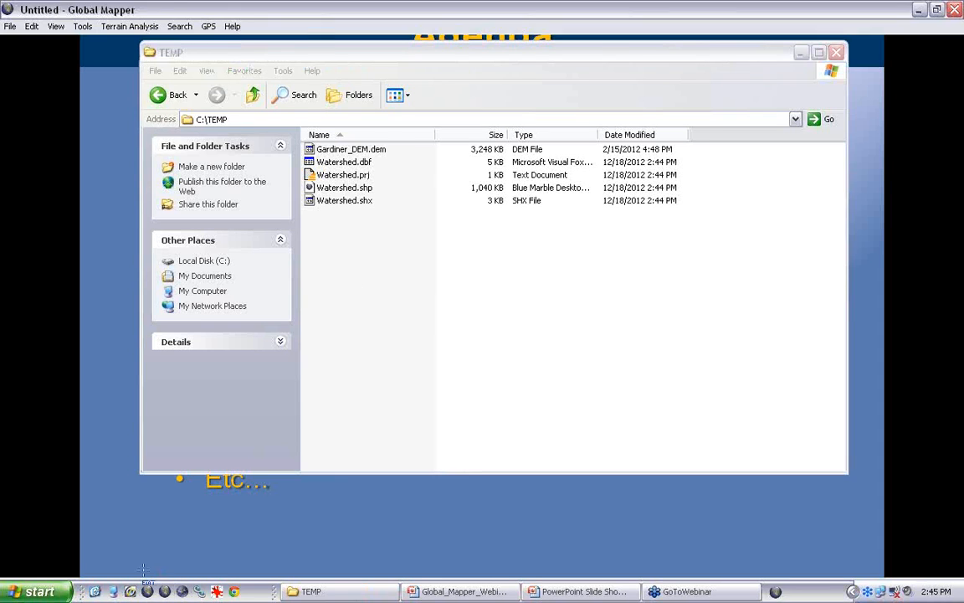
{"action": "key", "text": "alt+Tab"}
{"action": "left_click_drag", "start_coordinate": [339, 188], "coordinate": [120, 282]}
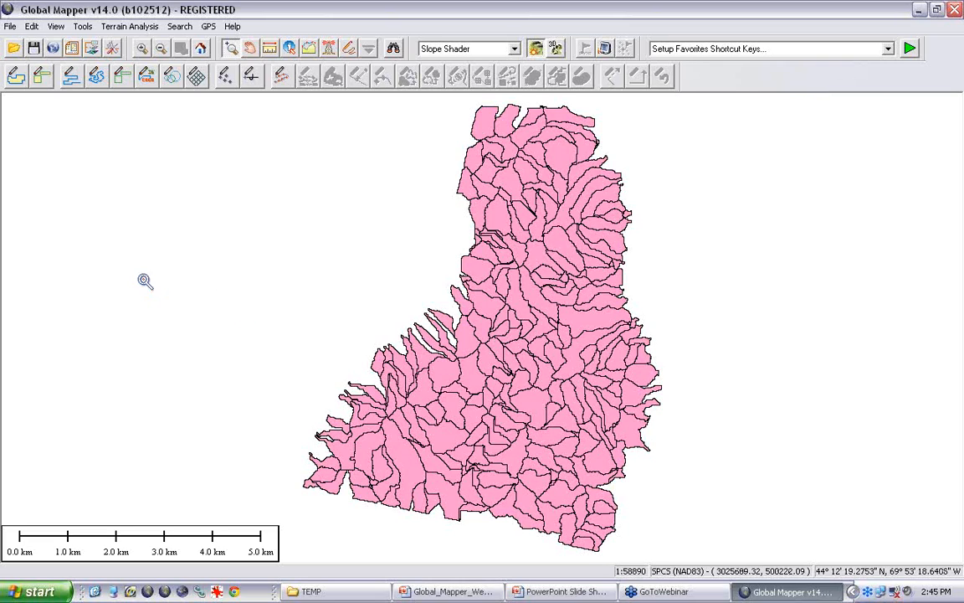
Switch to the file browser, go back to Webinar Data and open the Gardiner_Imagery folder
{"action": "key", "text": "alt+Tab"}
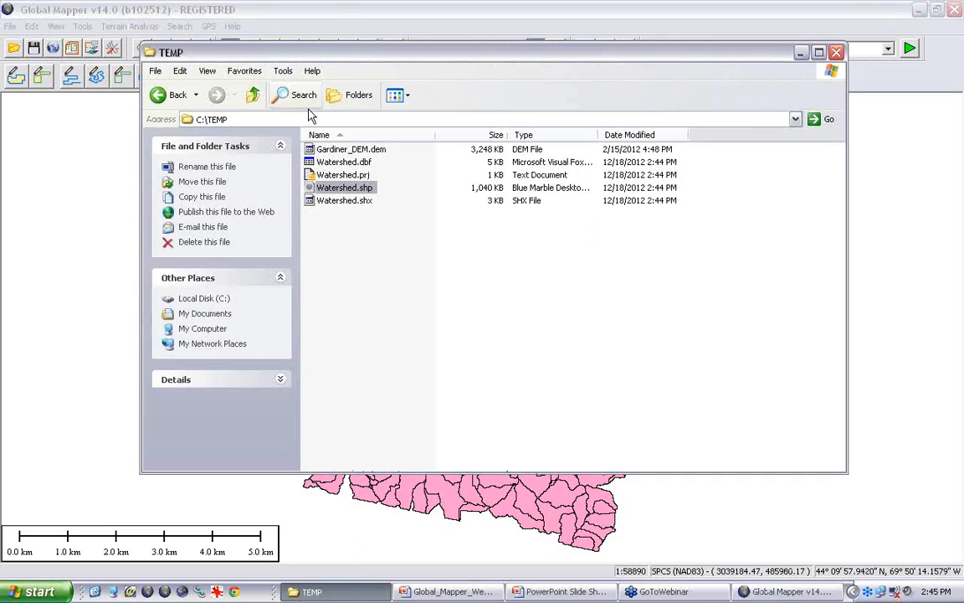
{"action": "left_click", "coordinate": [252, 94]}
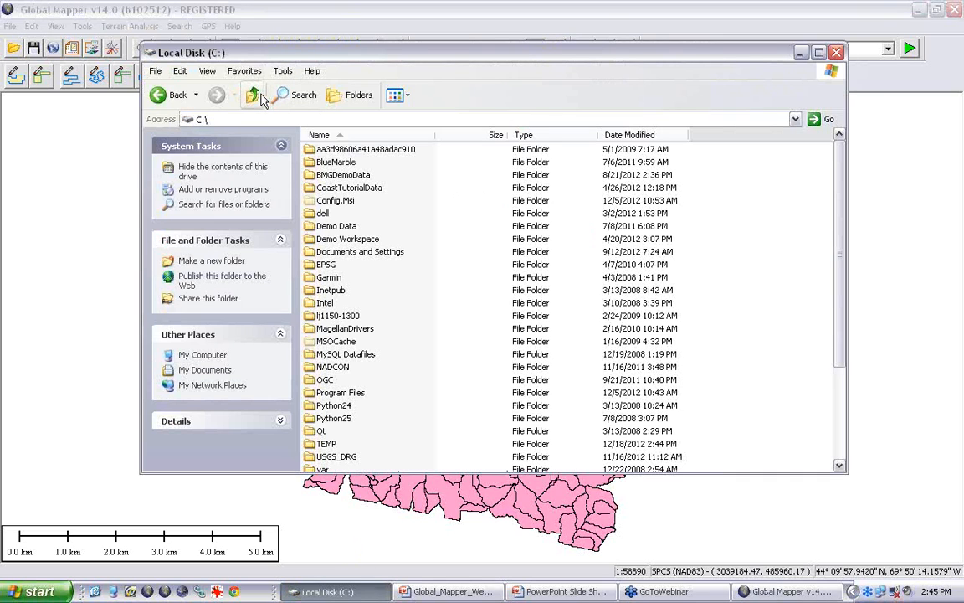
{"action": "left_click", "coordinate": [166, 95]}
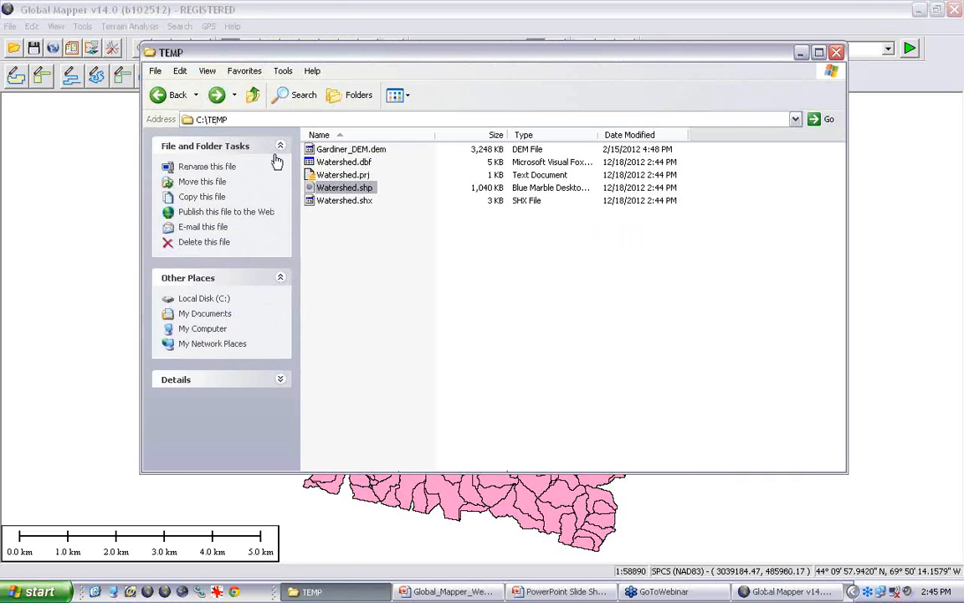
{"action": "left_click", "coordinate": [179, 97]}
{"action": "left_click", "coordinate": [181, 96]}
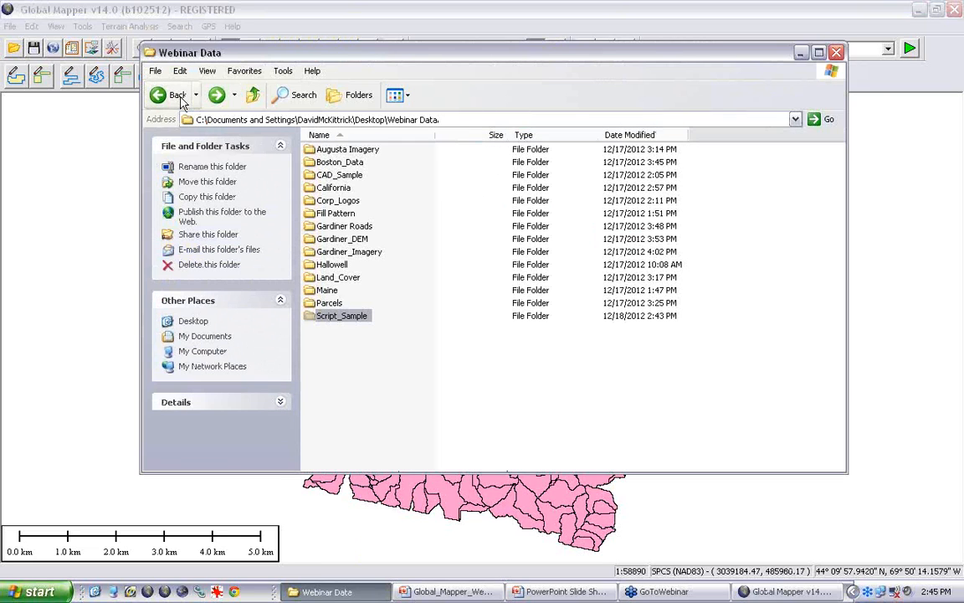
{"action": "double_click", "coordinate": [356, 252]}
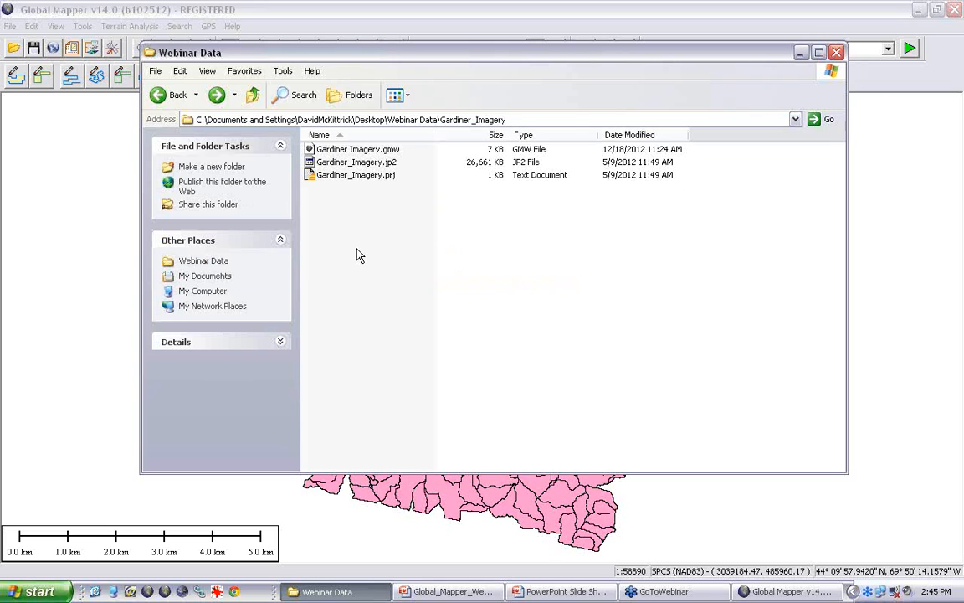
Open Gardiner Imagery.gmw in Notepad, highlight its script header to review the workspace text, and close the file and folder windows
{"action": "left_click", "coordinate": [387, 152]}
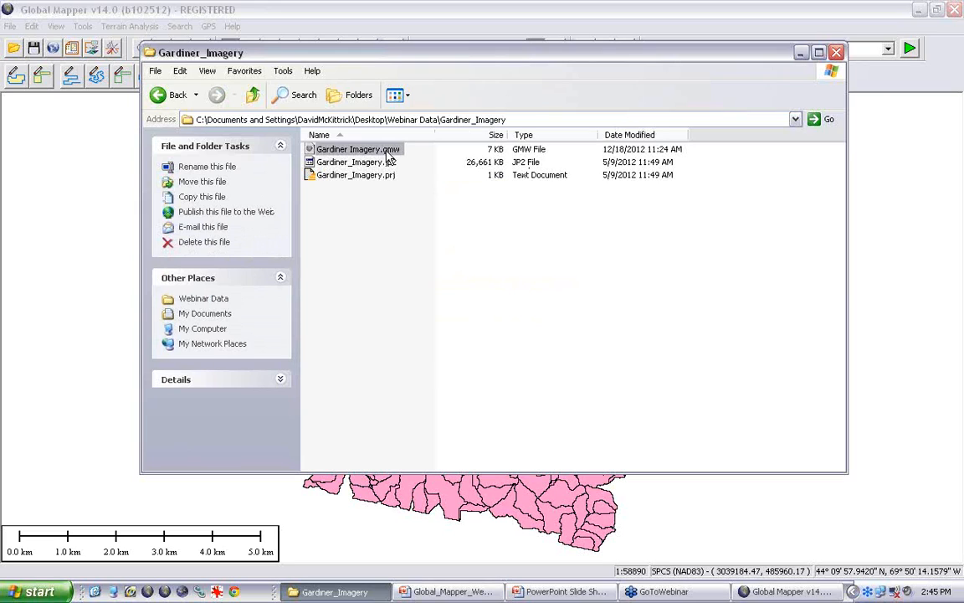
{"action": "right_click", "coordinate": [388, 151]}
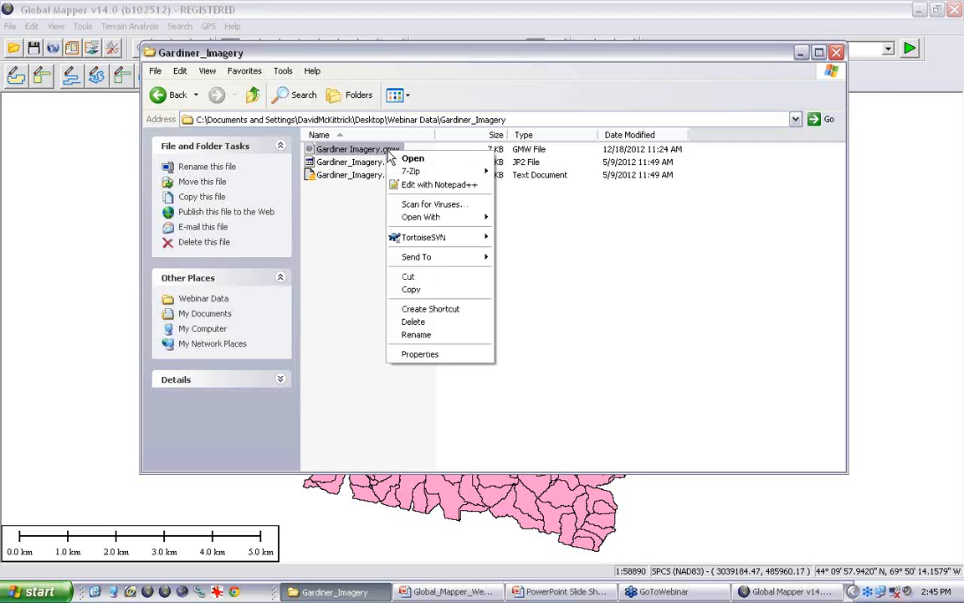
{"action": "mouse_move", "coordinate": [463, 216]}
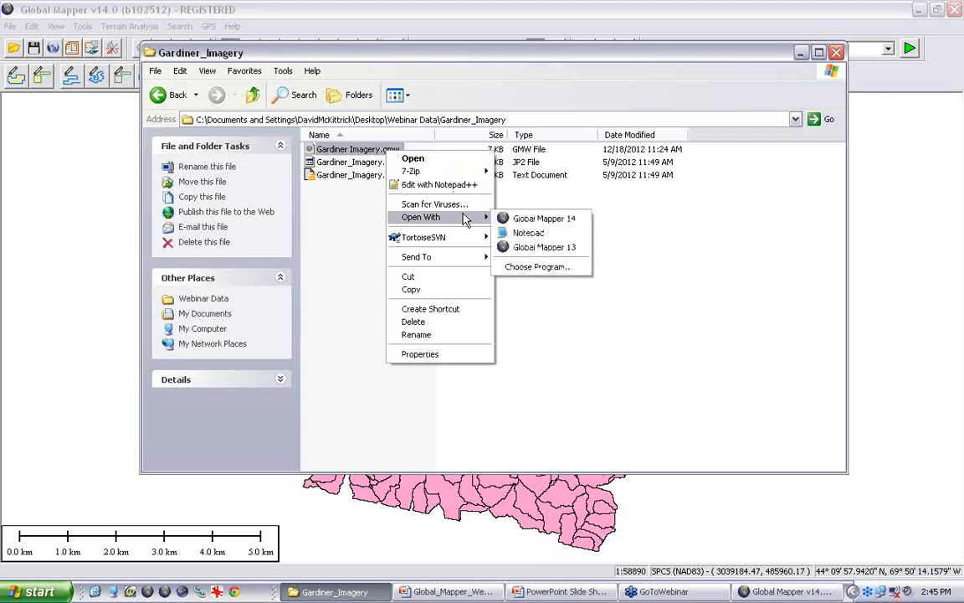
{"action": "left_click", "coordinate": [551, 235]}
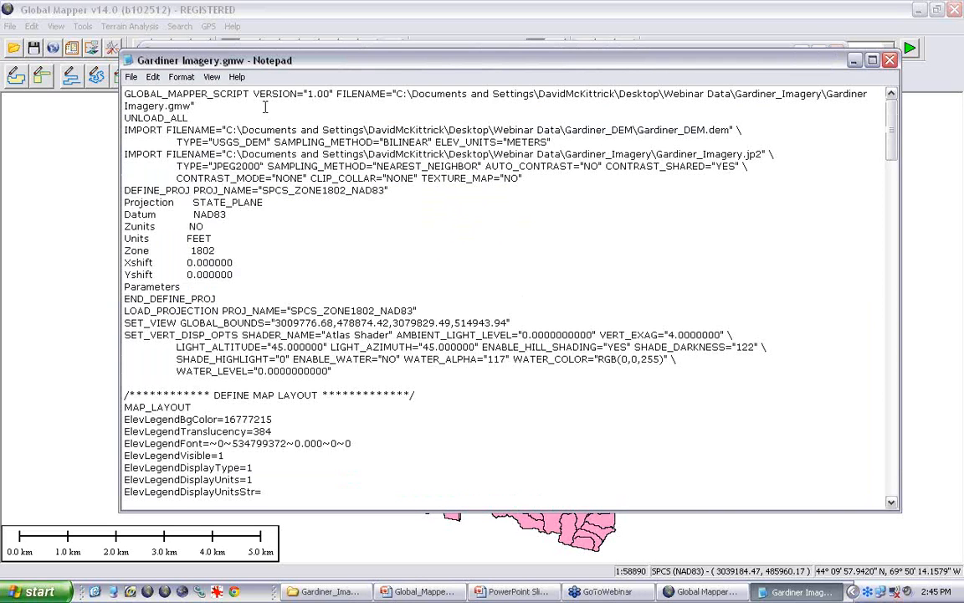
{"action": "left_click_drag", "start_coordinate": [333, 94], "coordinate": [117, 84]}
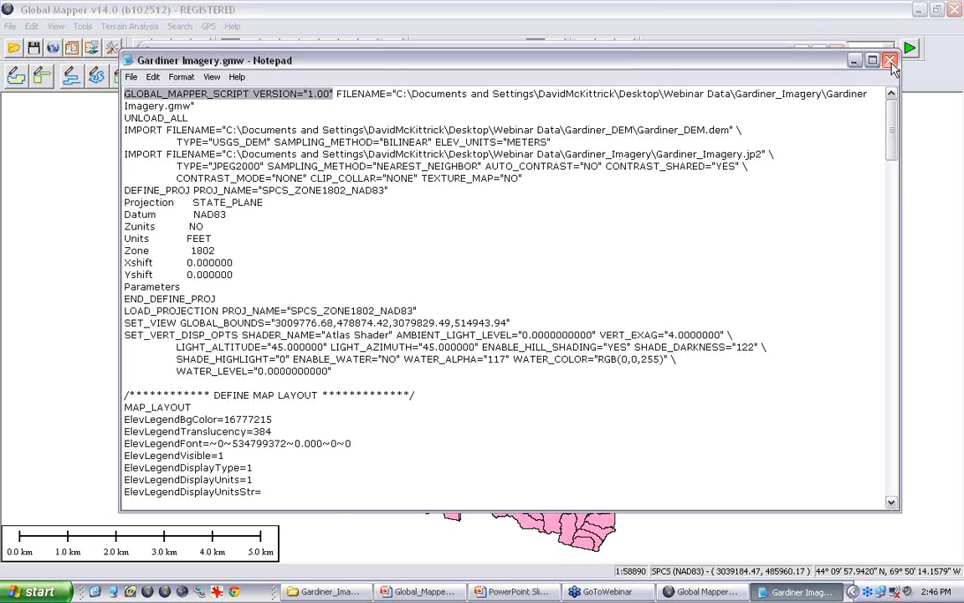
{"action": "left_click", "coordinate": [890, 60]}
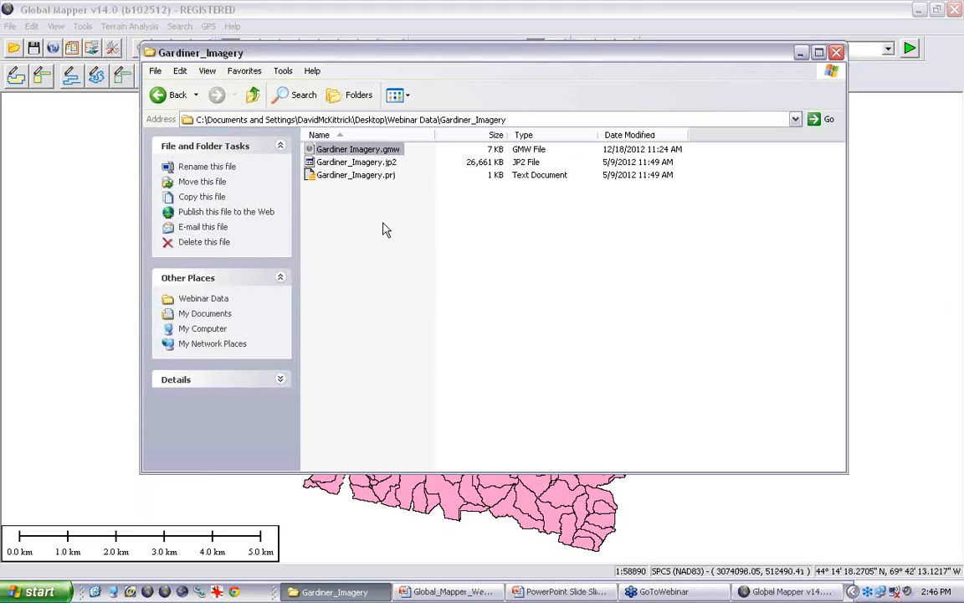
{"action": "left_click", "coordinate": [836, 54]}
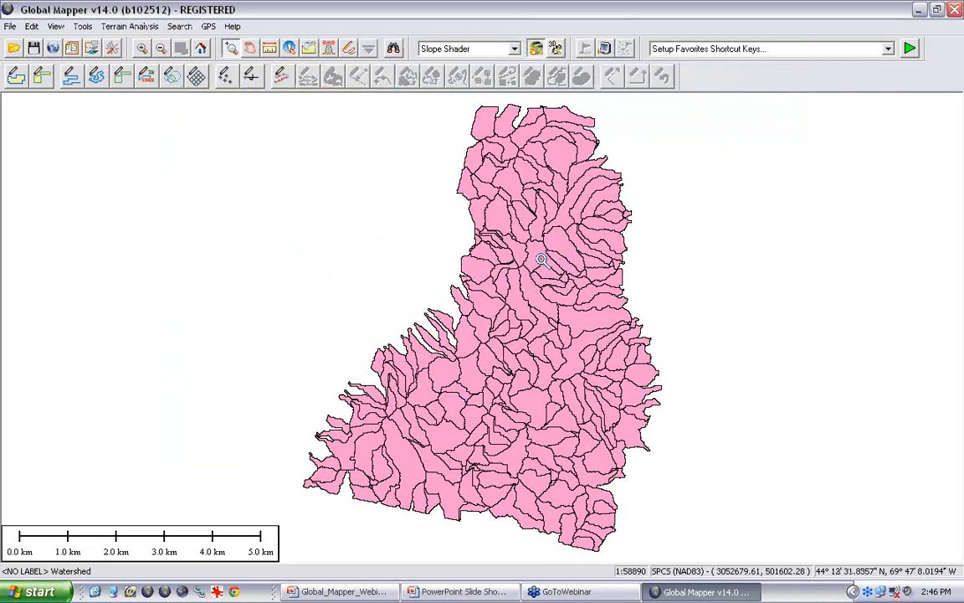
{"action": "left_click", "coordinate": [149, 592]}
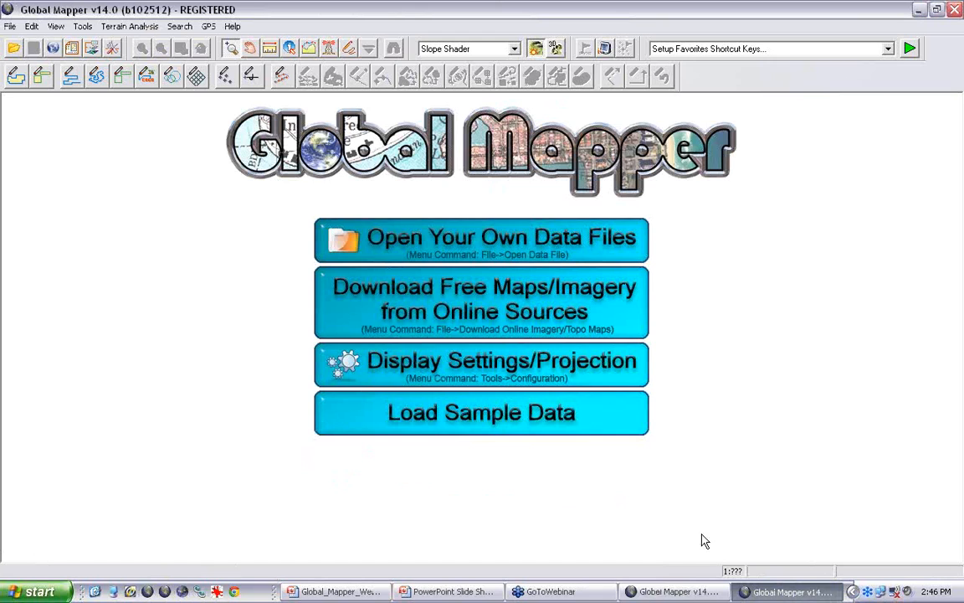
{"action": "left_click", "coordinate": [692, 592]}
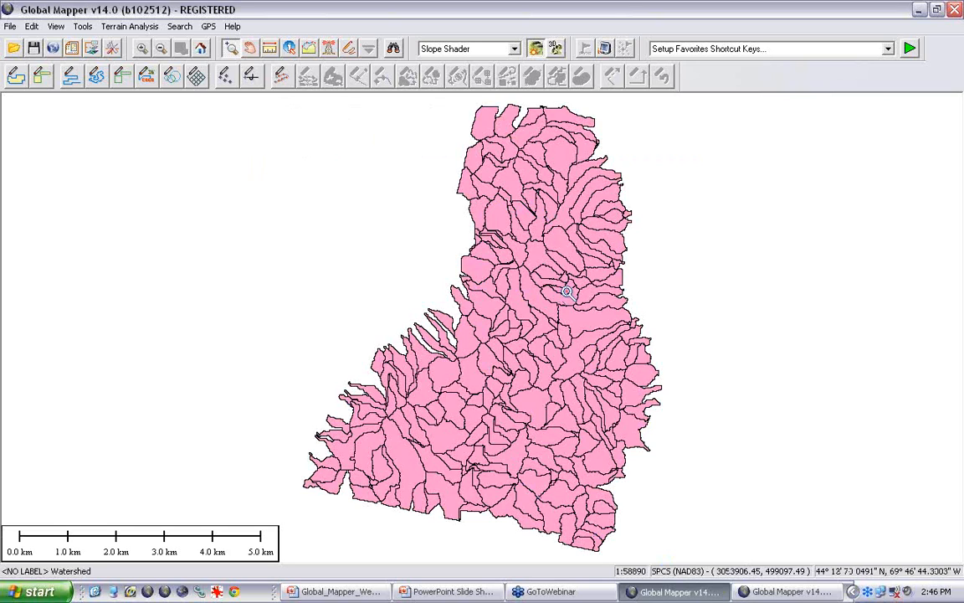
{"action": "left_click", "coordinate": [788, 592]}
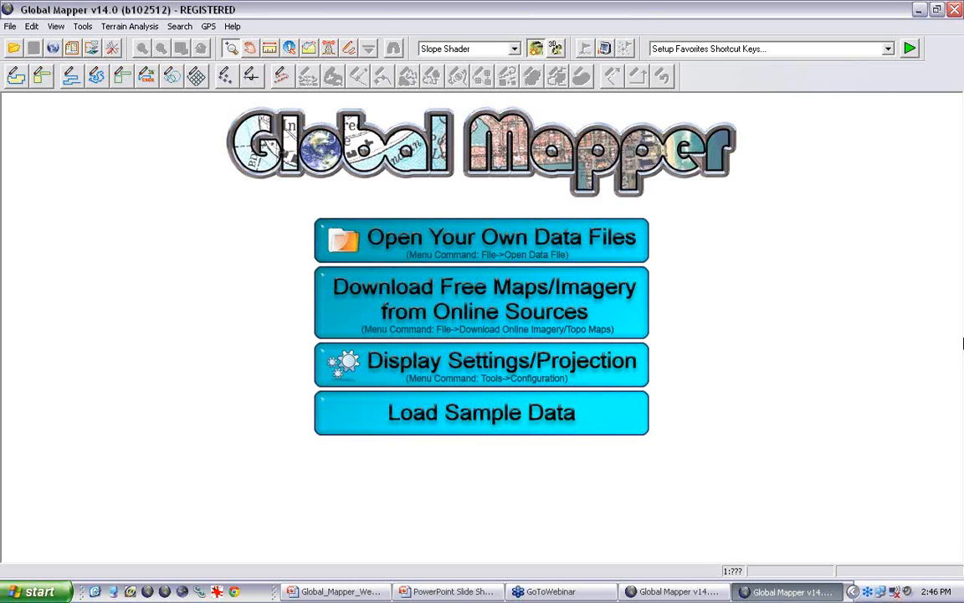
{"action": "left_click", "coordinate": [955, 9]}
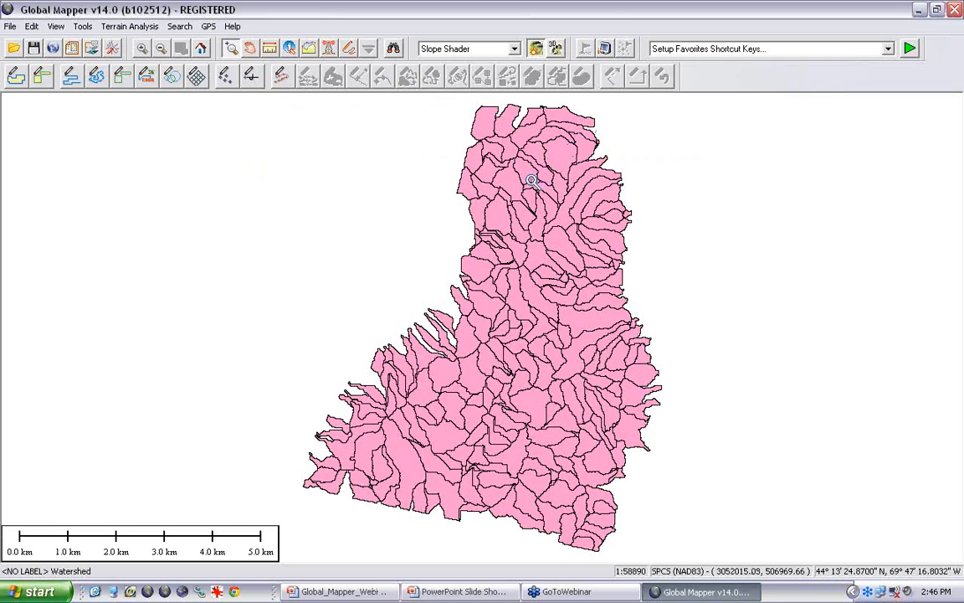
Unload all map data, then examine the LAND COVER sources in the online data download list without loading any
{"action": "key", "text": "ctrl+u"}
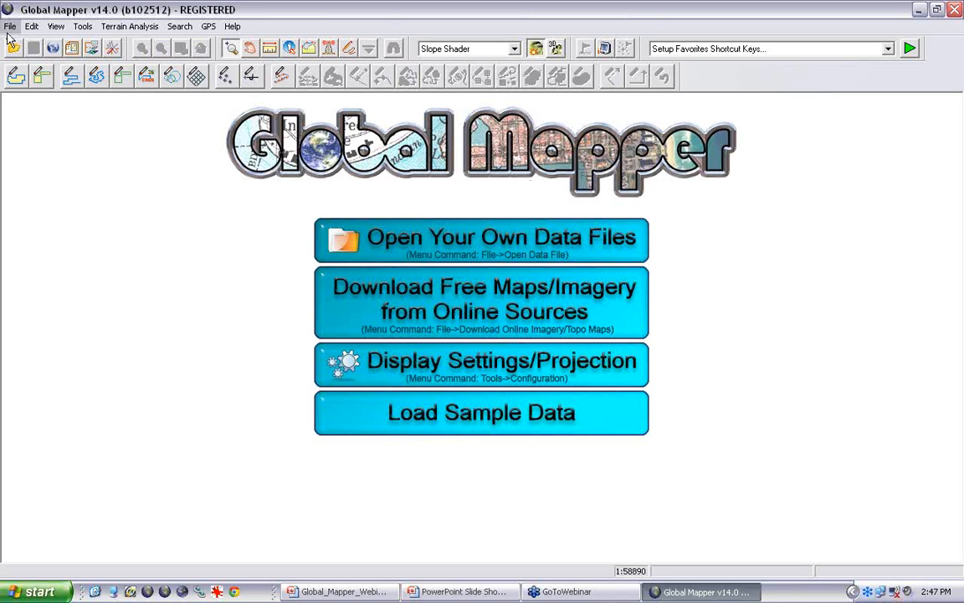
{"action": "left_click", "coordinate": [55, 49]}
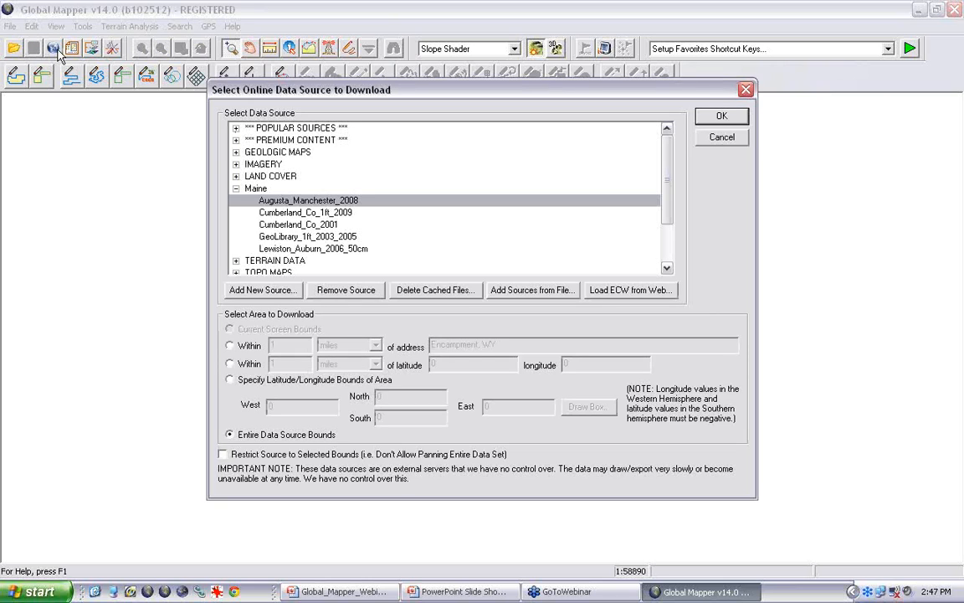
{"action": "left_click", "coordinate": [236, 188]}
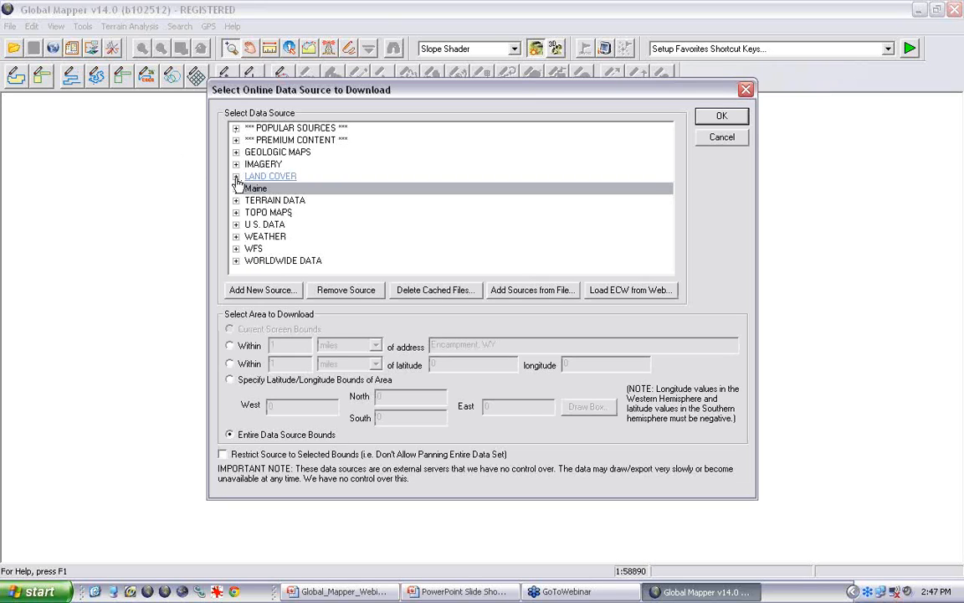
{"action": "left_click", "coordinate": [236, 176]}
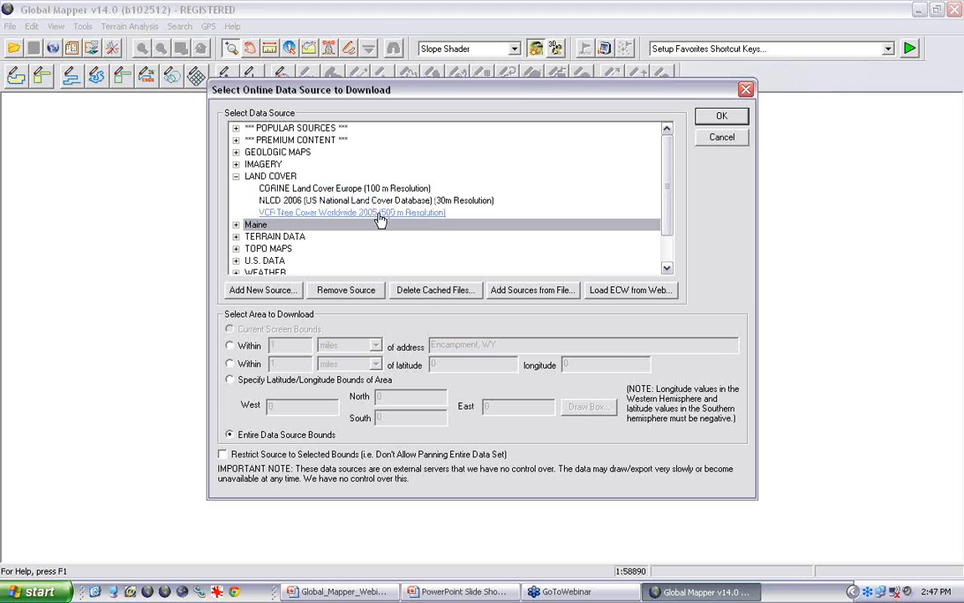
{"action": "left_click", "coordinate": [723, 137]}
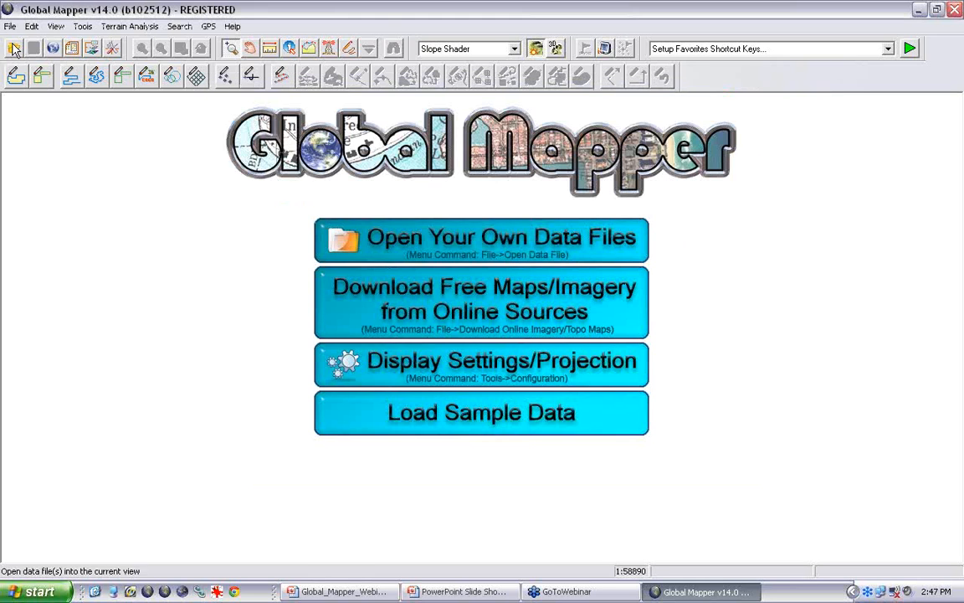
Load Eastern Colorado Landcover.tif from the Land_Cover folder inside Webinar Data on the desktop
{"action": "left_click", "coordinate": [14, 48]}
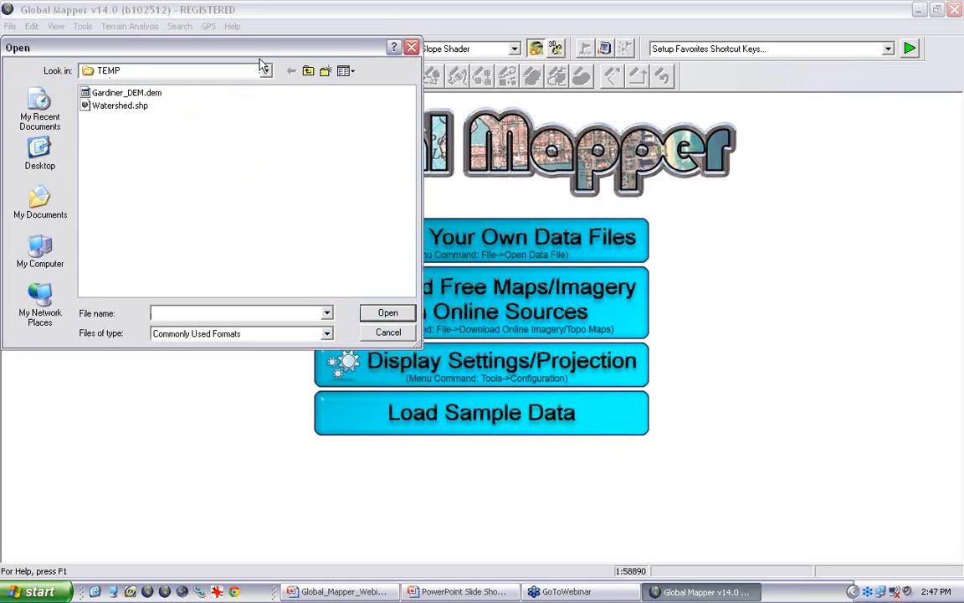
{"action": "left_click", "coordinate": [308, 71]}
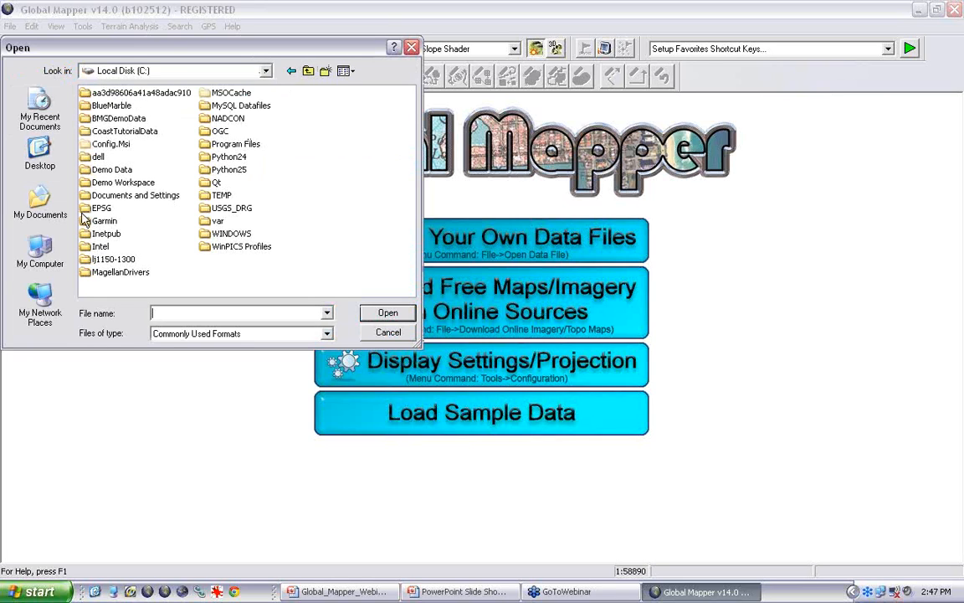
{"action": "left_click", "coordinate": [50, 151]}
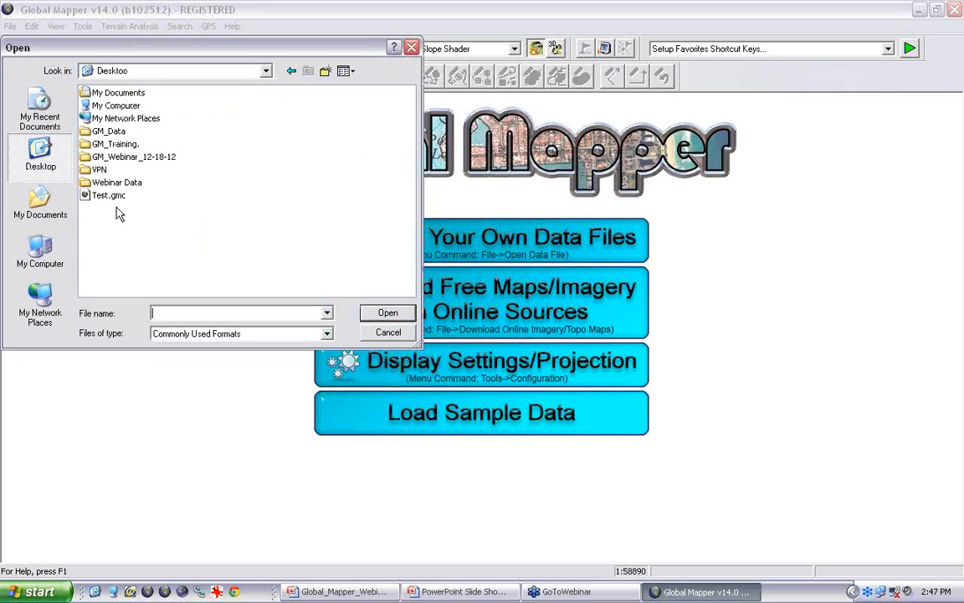
{"action": "double_click", "coordinate": [123, 184]}
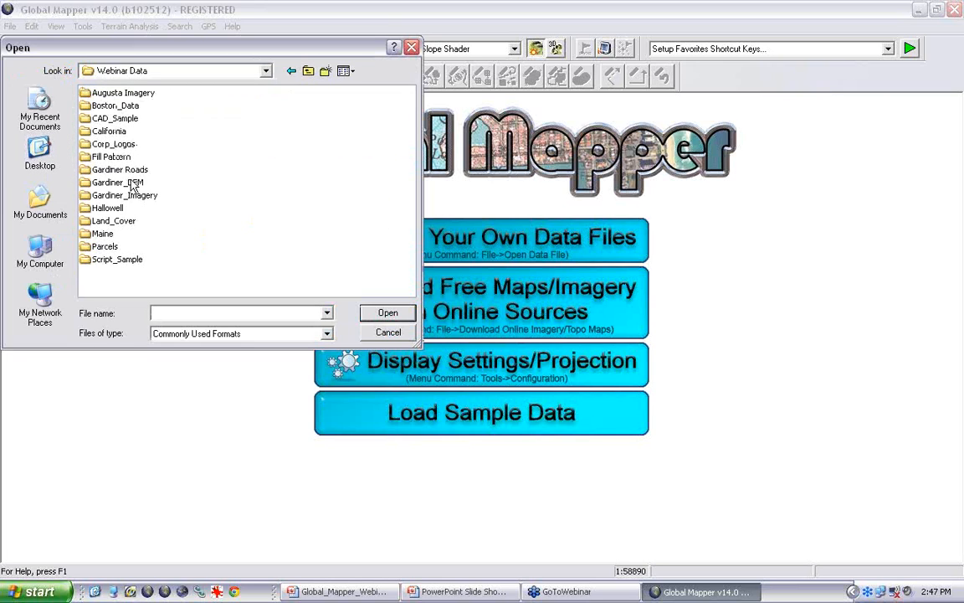
{"action": "double_click", "coordinate": [113, 221]}
{"action": "left_click", "coordinate": [142, 92]}
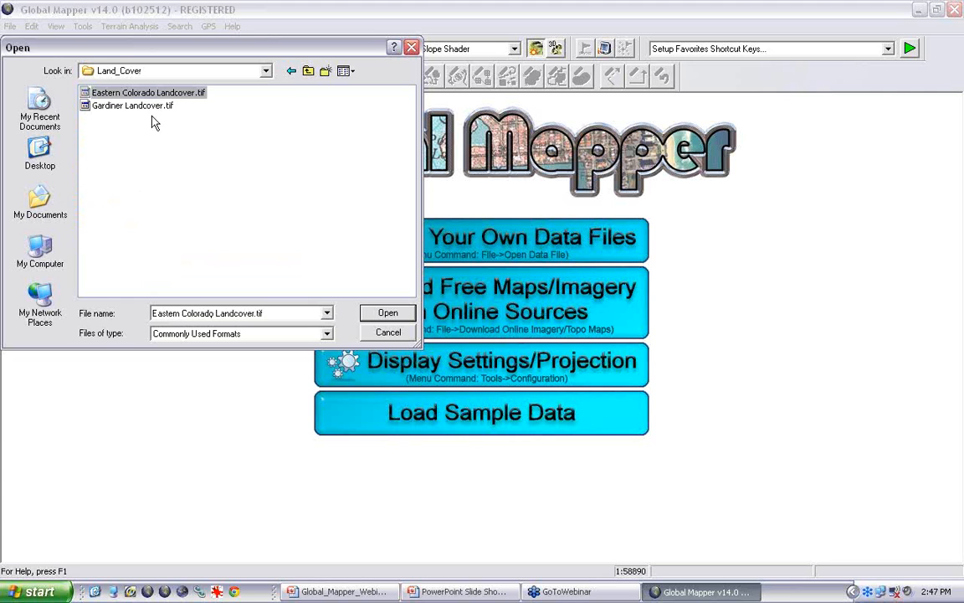
{"action": "left_click", "coordinate": [388, 313]}
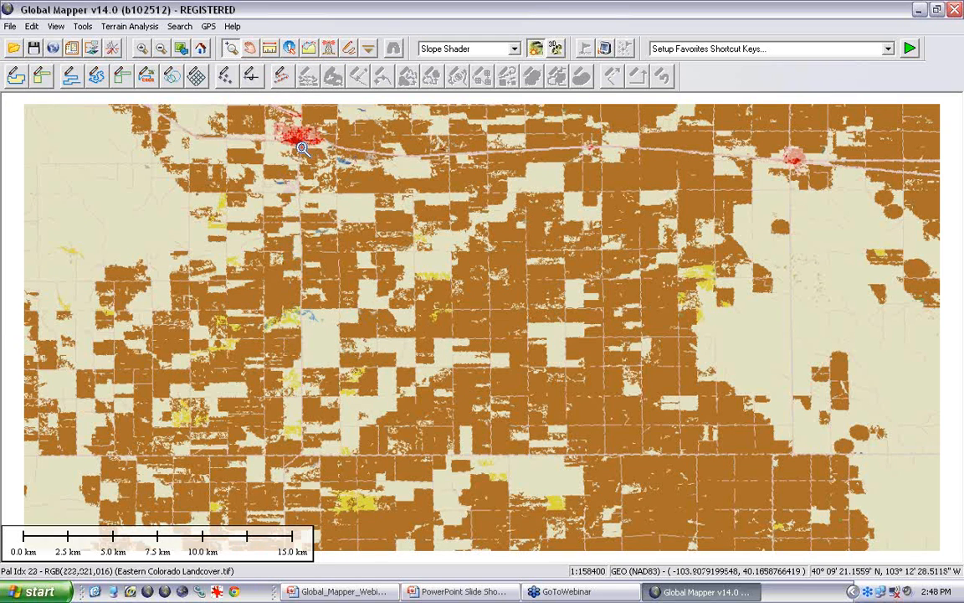
Add Gardiner Landcover.tif from the Land_Cover folder to the map
{"action": "left_click", "coordinate": [14, 47]}
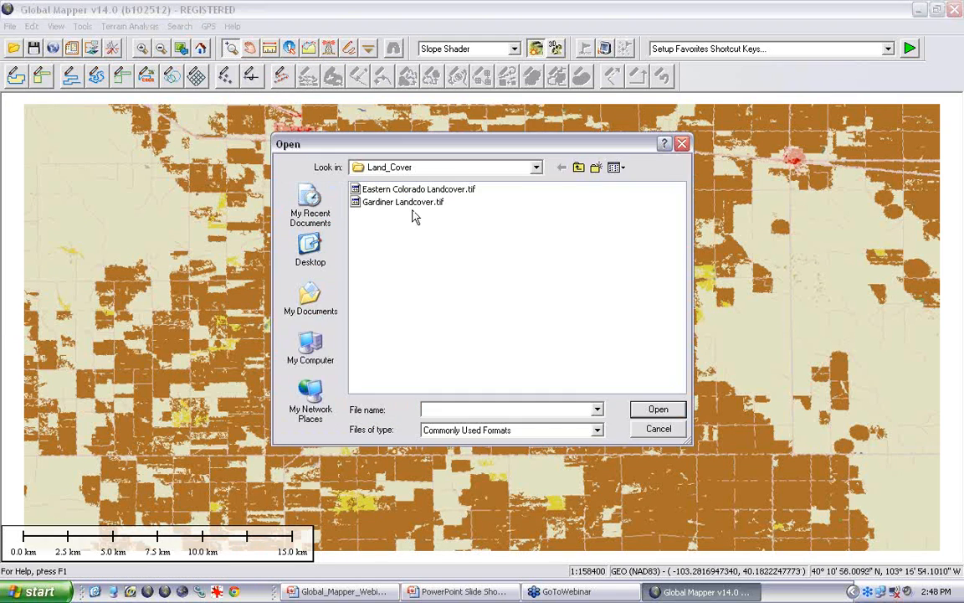
{"action": "left_click", "coordinate": [406, 201]}
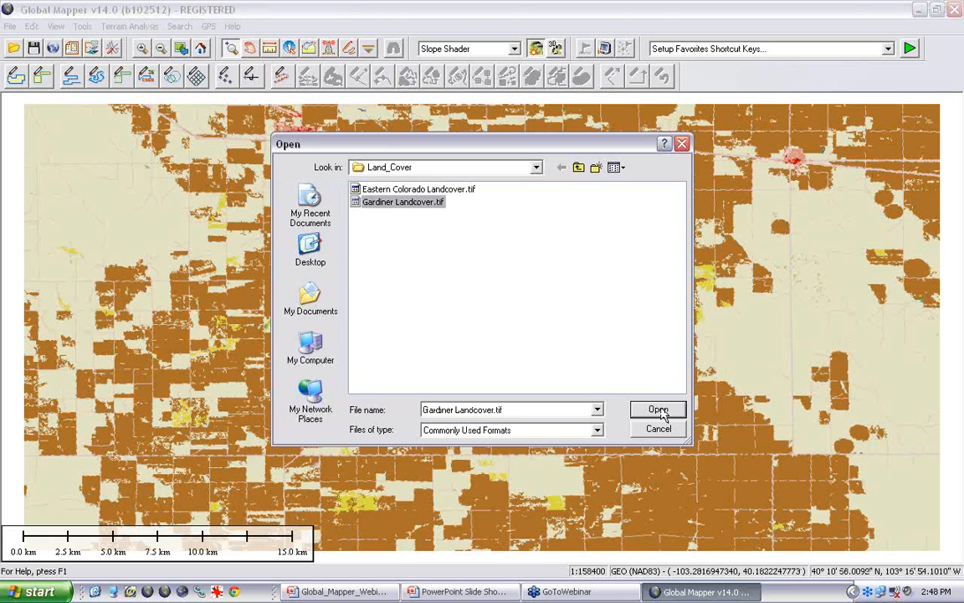
{"action": "left_click", "coordinate": [658, 410]}
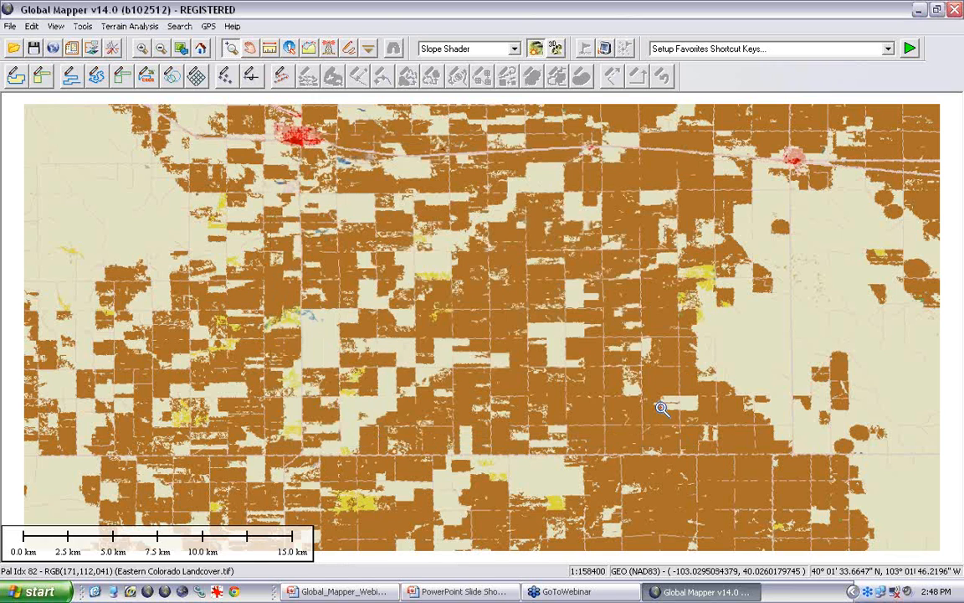
{"action": "left_click", "coordinate": [202, 48]}
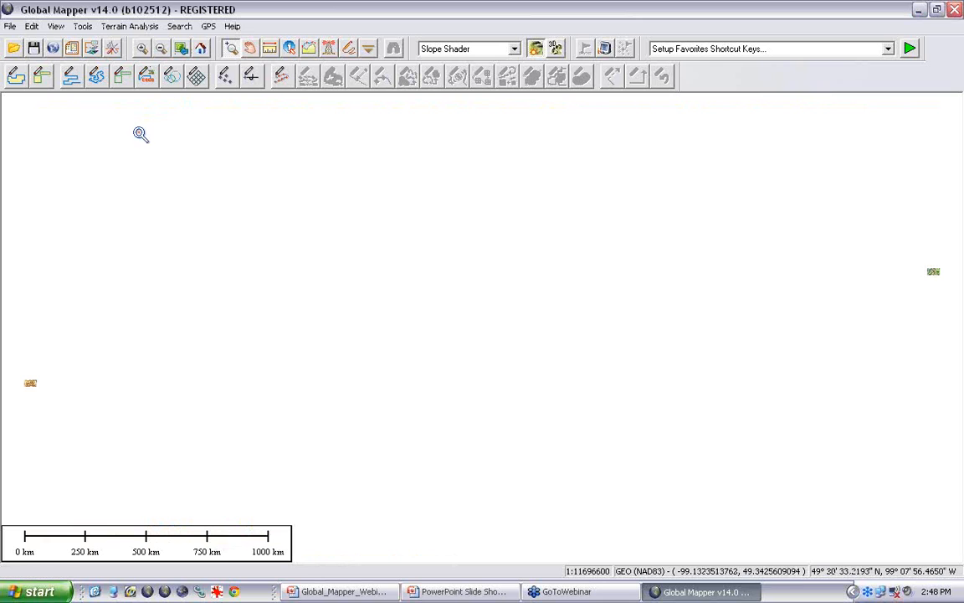
{"action": "left_click_drag", "start_coordinate": [909, 259], "coordinate": [954, 282]}
{"action": "left_click_drag", "start_coordinate": [379, 311], "coordinate": [653, 462]}
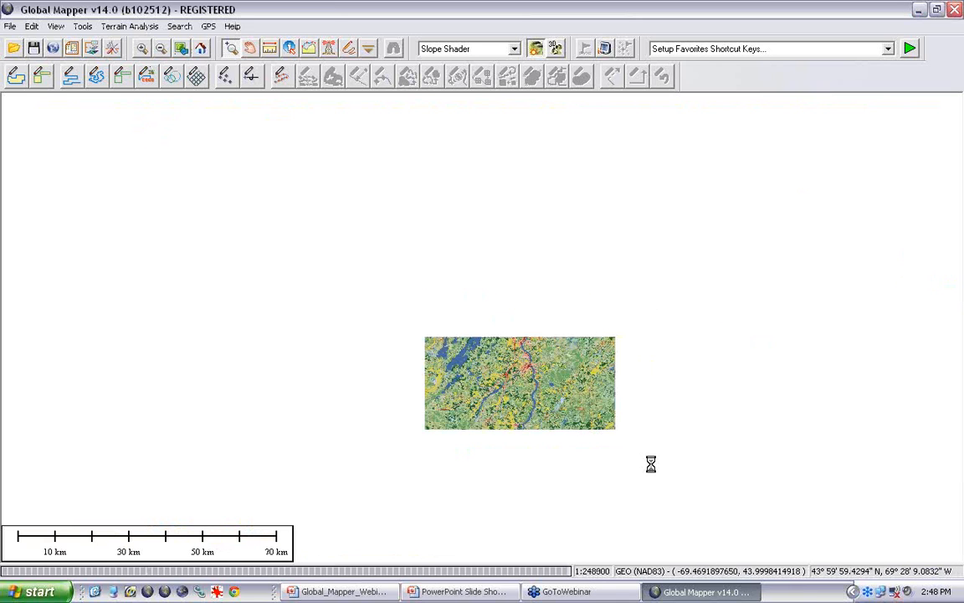
{"action": "left_click_drag", "start_coordinate": [179, 153], "coordinate": [813, 489]}
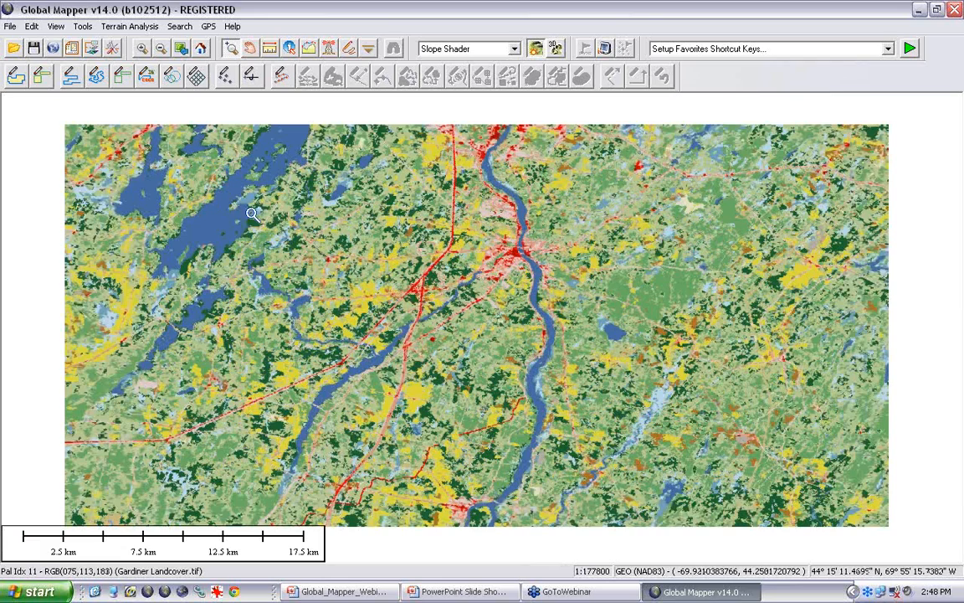
Set up the map layout to display a legend based on the land cover color palette
{"action": "left_click", "coordinate": [72, 48]}
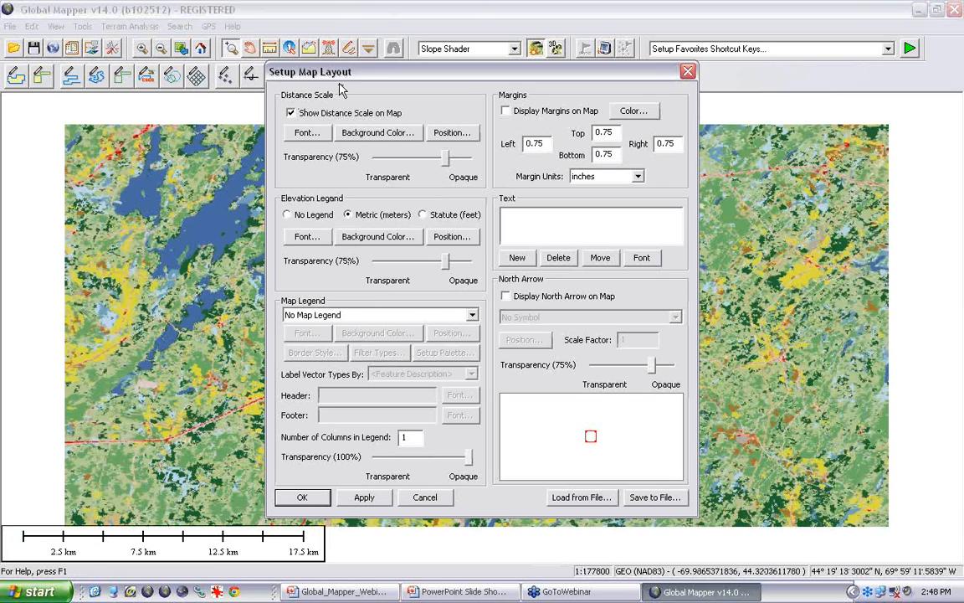
{"action": "left_click", "coordinate": [379, 316]}
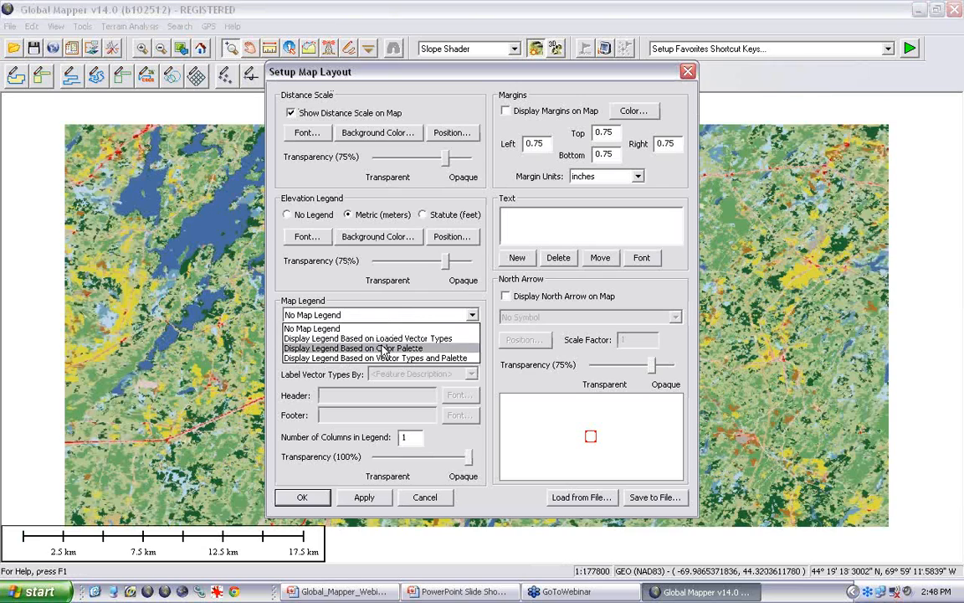
{"action": "left_click", "coordinate": [383, 350]}
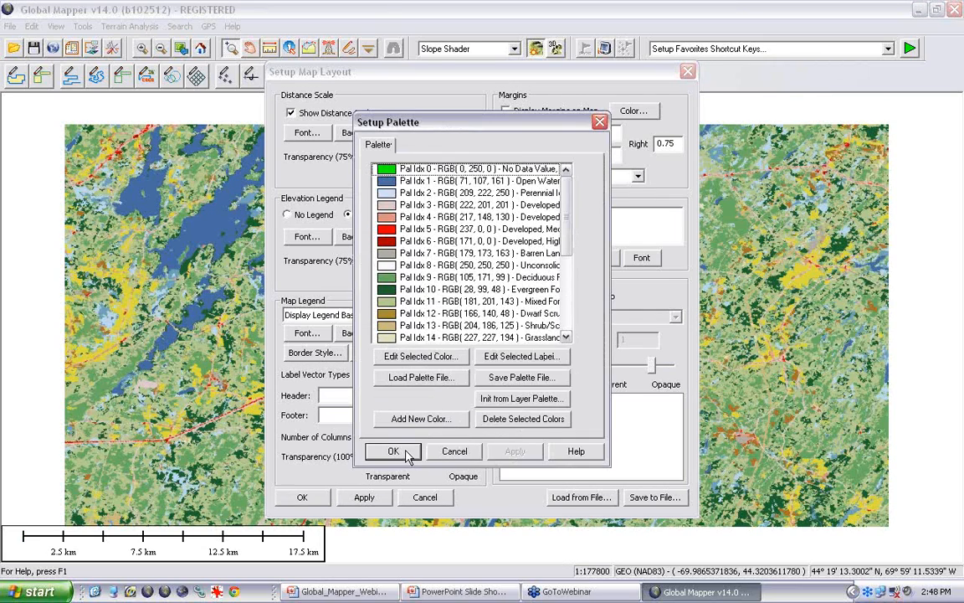
{"action": "left_click", "coordinate": [368, 413]}
{"action": "left_click", "coordinate": [304, 497]}
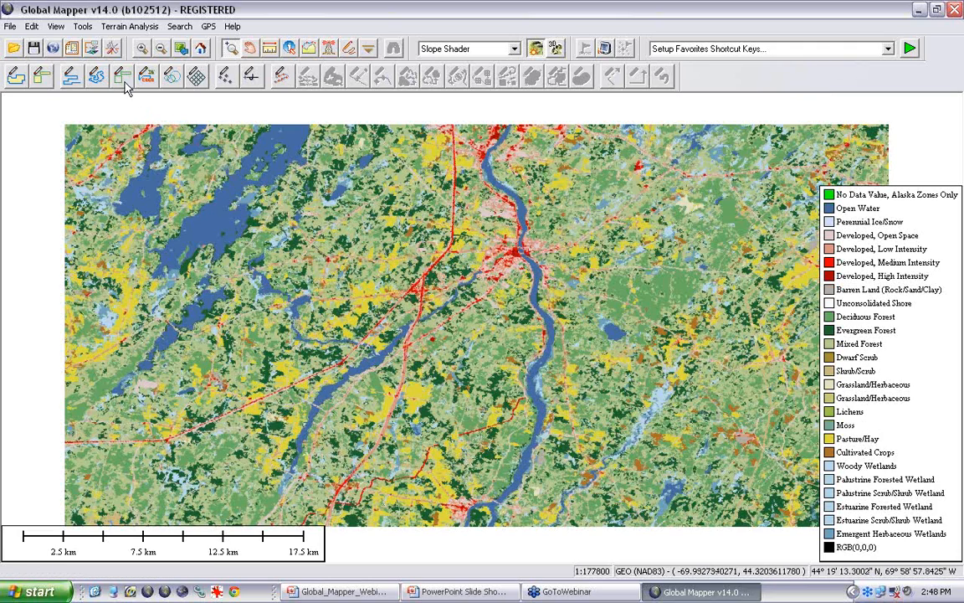
Set up a roughness grid from the Gardiner Landcover.tif layer using the NLCD - US National Land Cover Database roughness table
{"action": "left_click", "coordinate": [93, 48]}
{"action": "left_click_drag", "start_coordinate": [352, 131], "coordinate": [118, 53]}
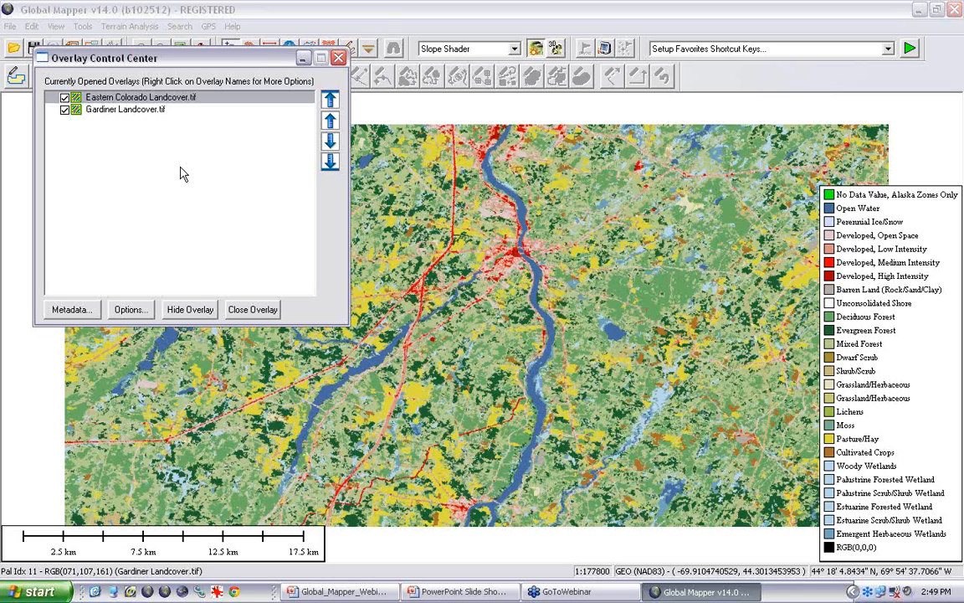
{"action": "left_click", "coordinate": [146, 111]}
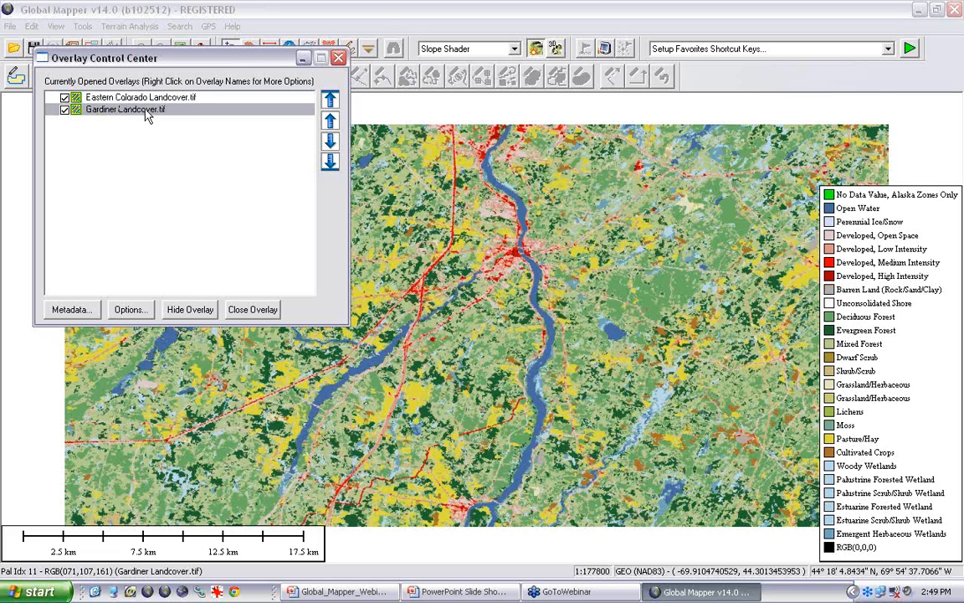
{"action": "right_click", "coordinate": [146, 116]}
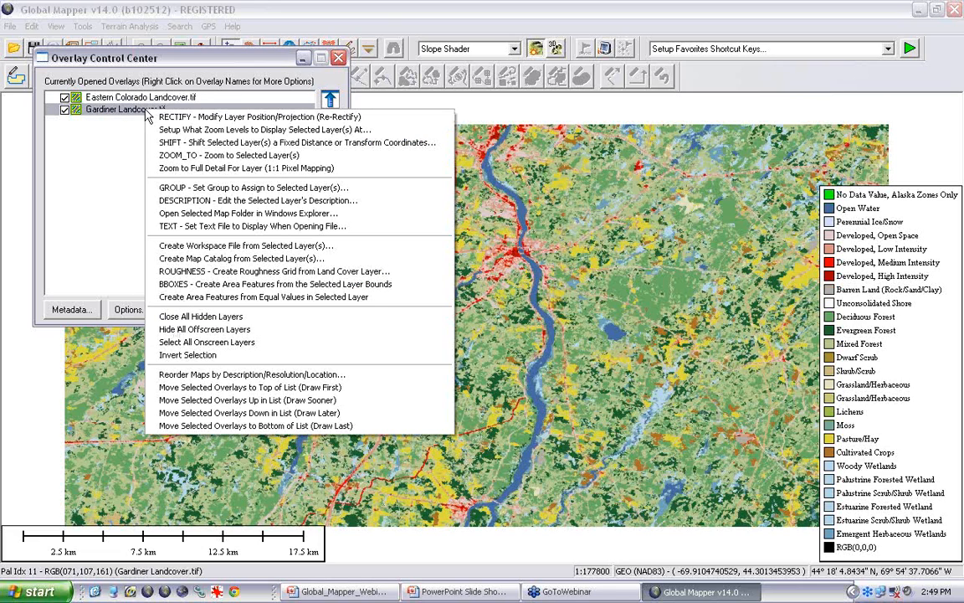
{"action": "left_click", "coordinate": [240, 272]}
{"action": "left_click_drag", "start_coordinate": [234, 103], "coordinate": [452, 210]}
{"action": "left_click", "coordinate": [452, 286]}
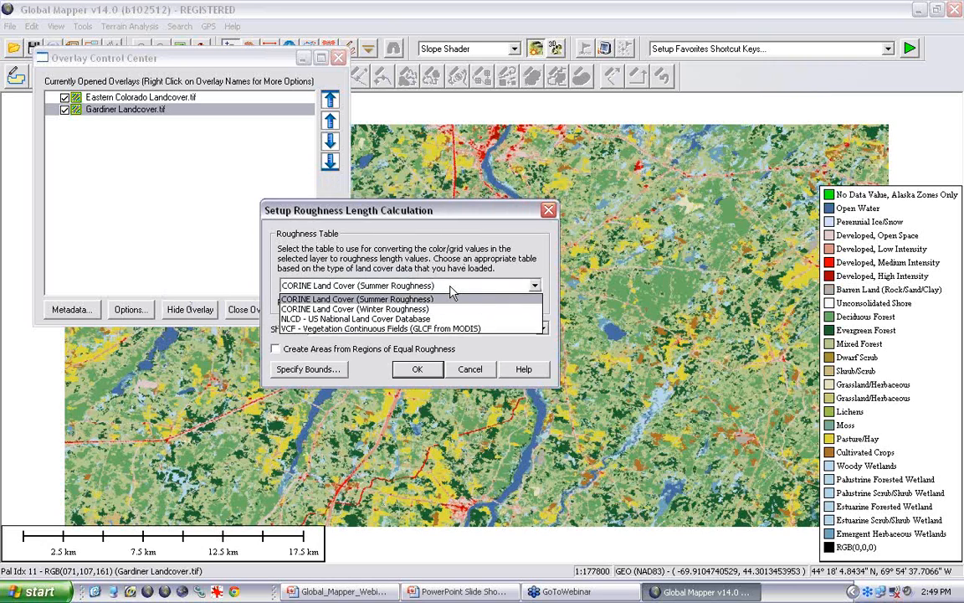
{"action": "left_click", "coordinate": [372, 320]}
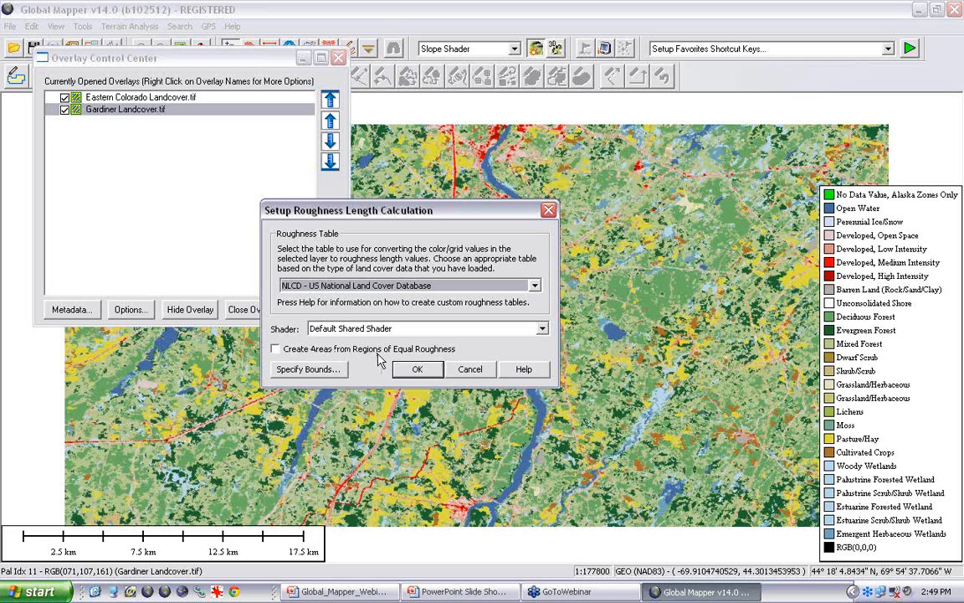
Draw a box limiting the grid to about 44.213 to 44.249° N and 69.828 to 69.781° W, and generate the roughness grid
{"action": "left_click", "coordinate": [312, 369]}
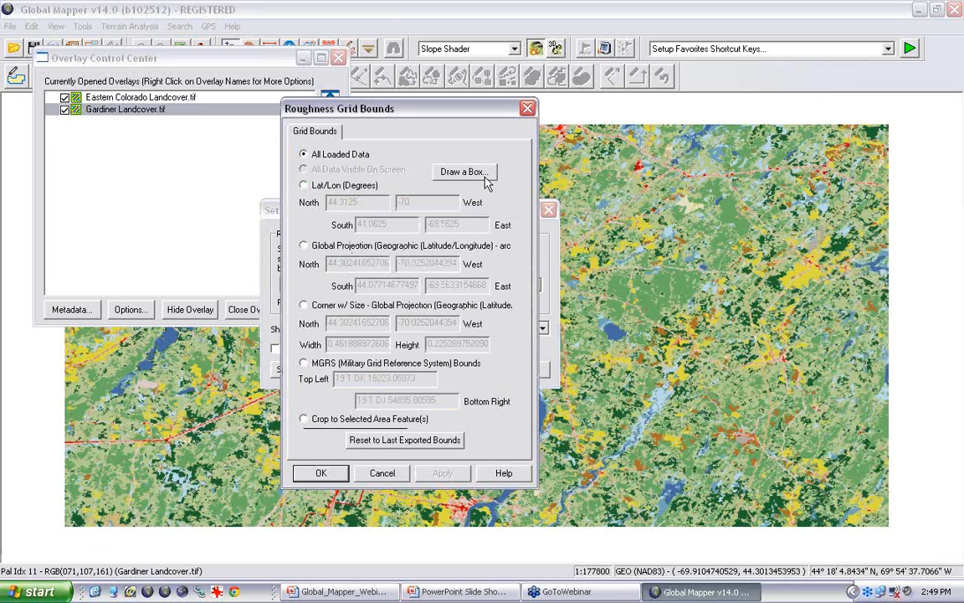
{"action": "left_click", "coordinate": [439, 170]}
{"action": "left_click_drag", "start_coordinate": [376, 247], "coordinate": [419, 278]}
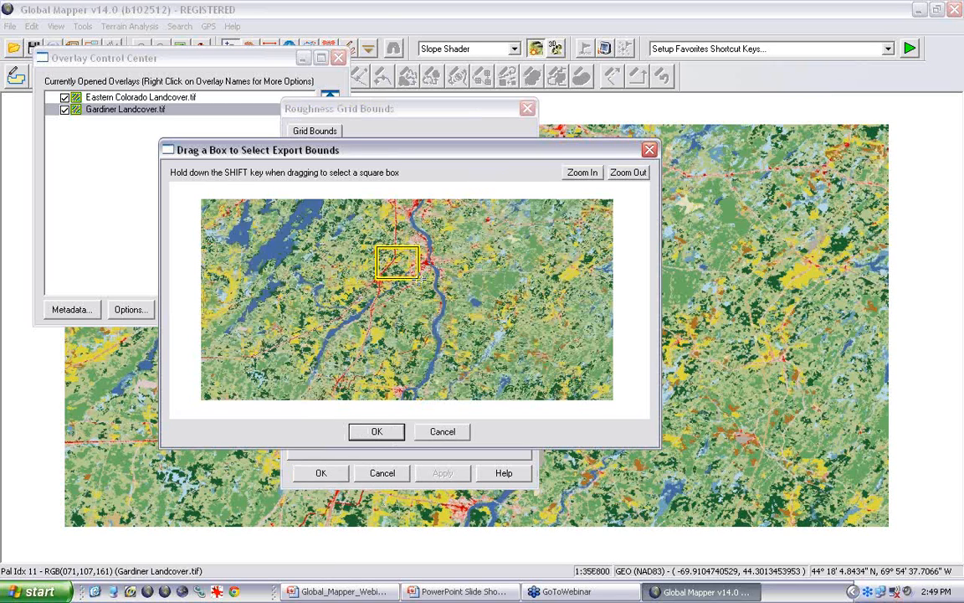
{"action": "left_click", "coordinate": [379, 433]}
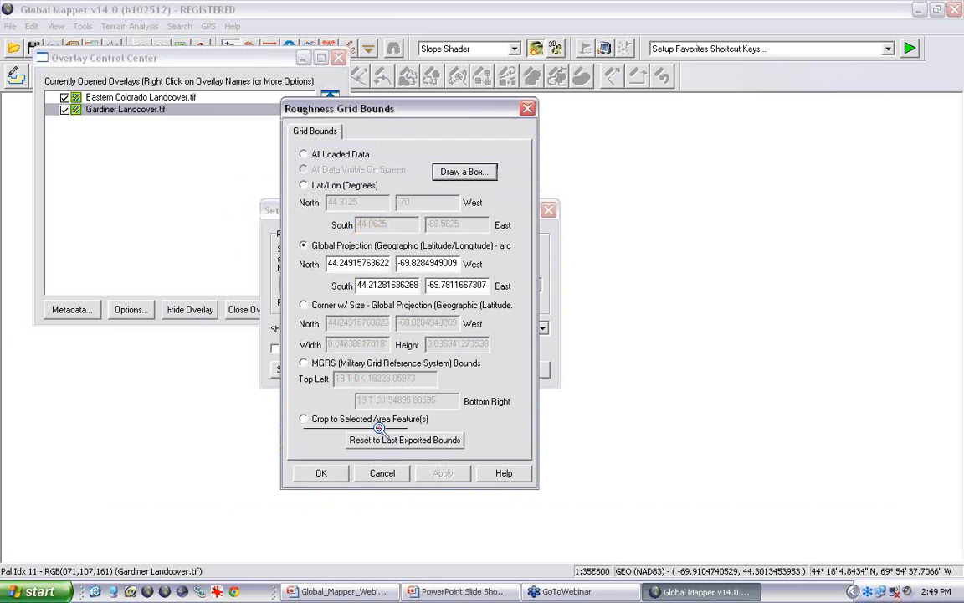
{"action": "left_click", "coordinate": [320, 474]}
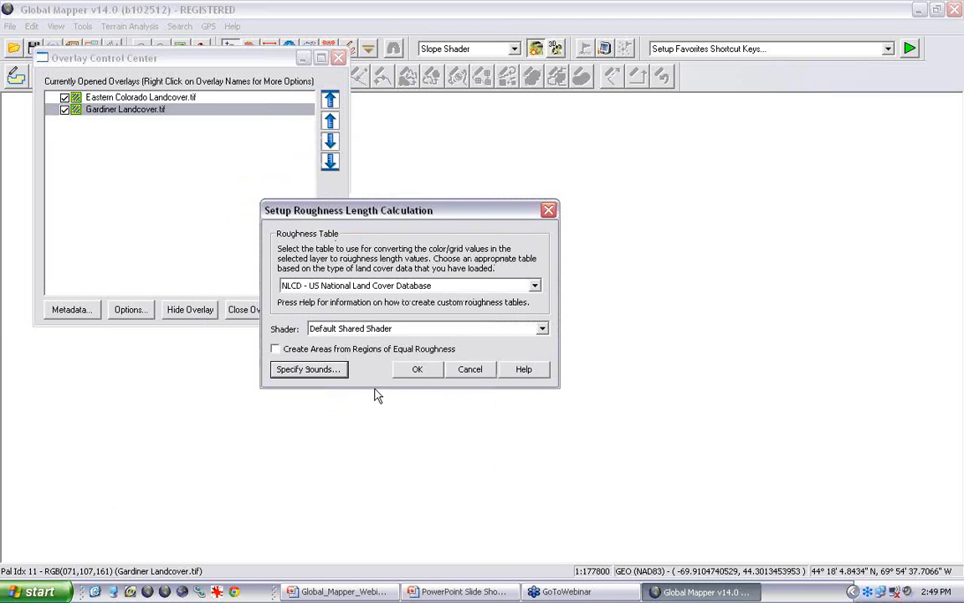
{"action": "left_click", "coordinate": [417, 371]}
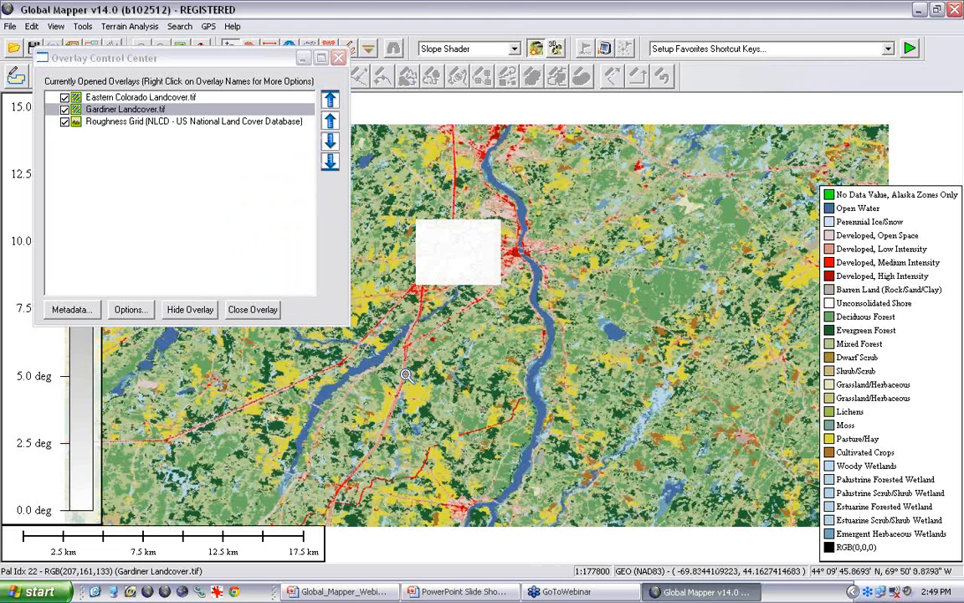
Apply the Atlas Shader to the generated roughness grid and examine the gridded area up close
{"action": "left_click", "coordinate": [512, 49]}
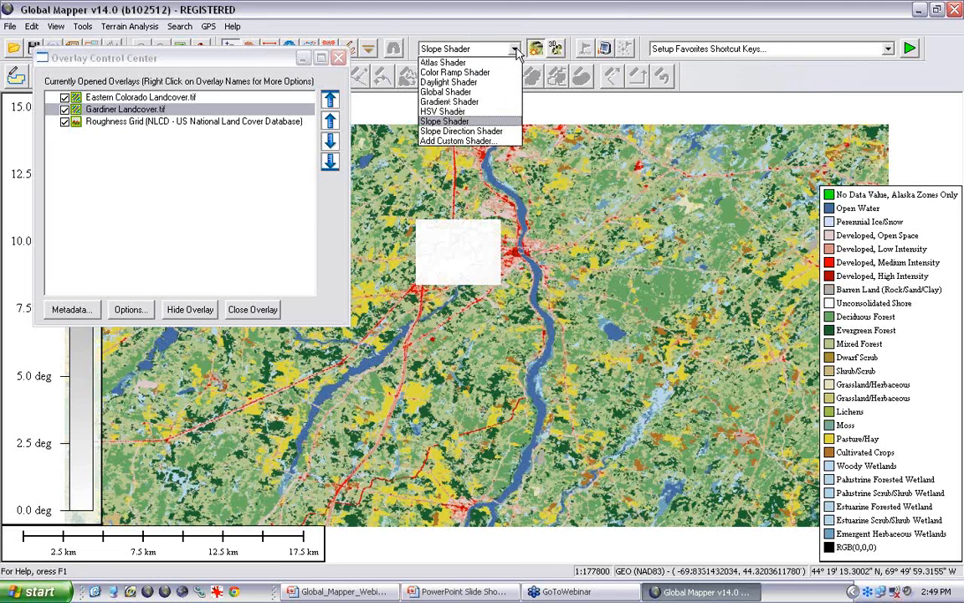
{"action": "left_click", "coordinate": [500, 62]}
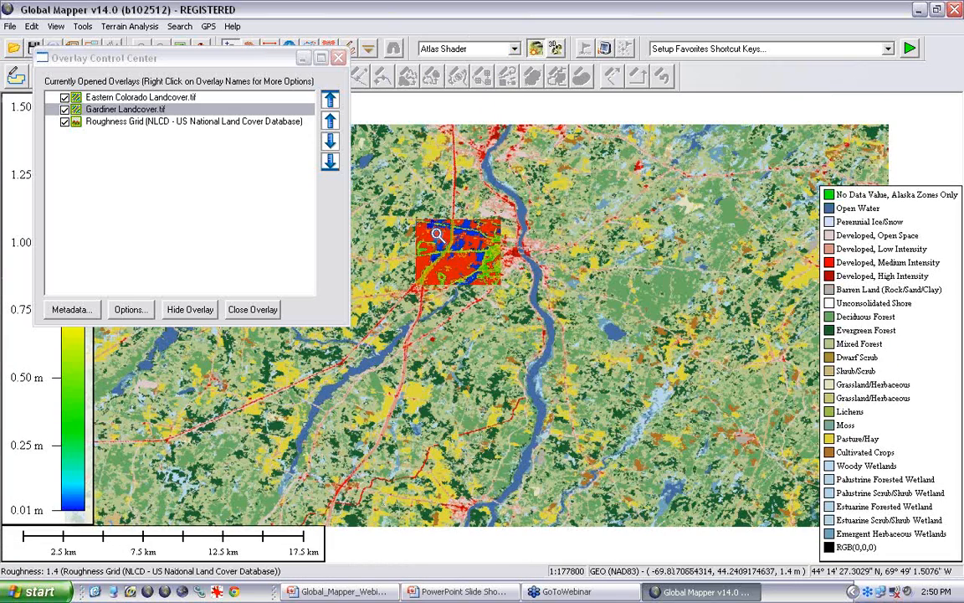
{"action": "left_click_drag", "start_coordinate": [404, 219], "coordinate": [519, 276]}
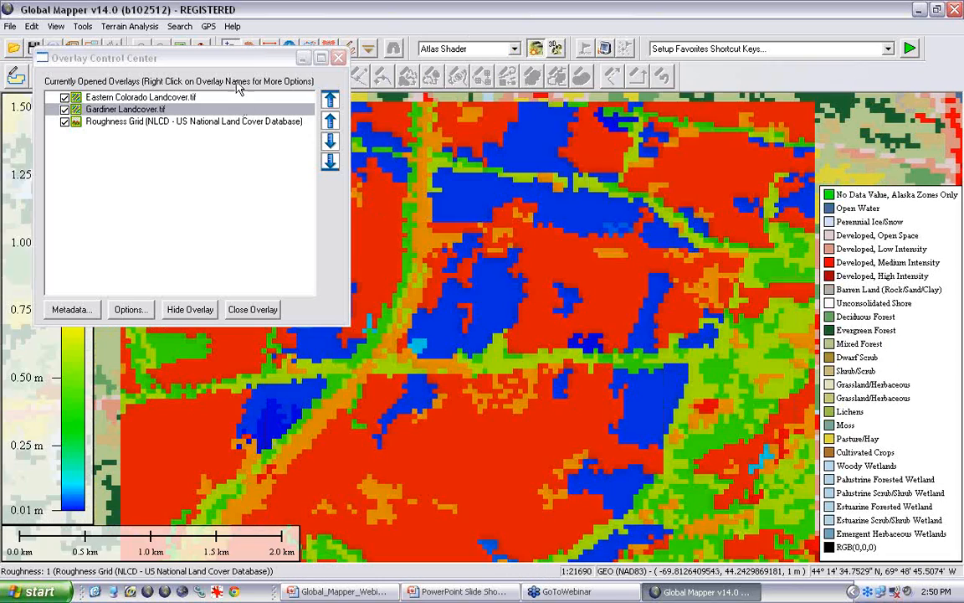
{"action": "left_click_drag", "start_coordinate": [246, 64], "coordinate": [335, 74]}
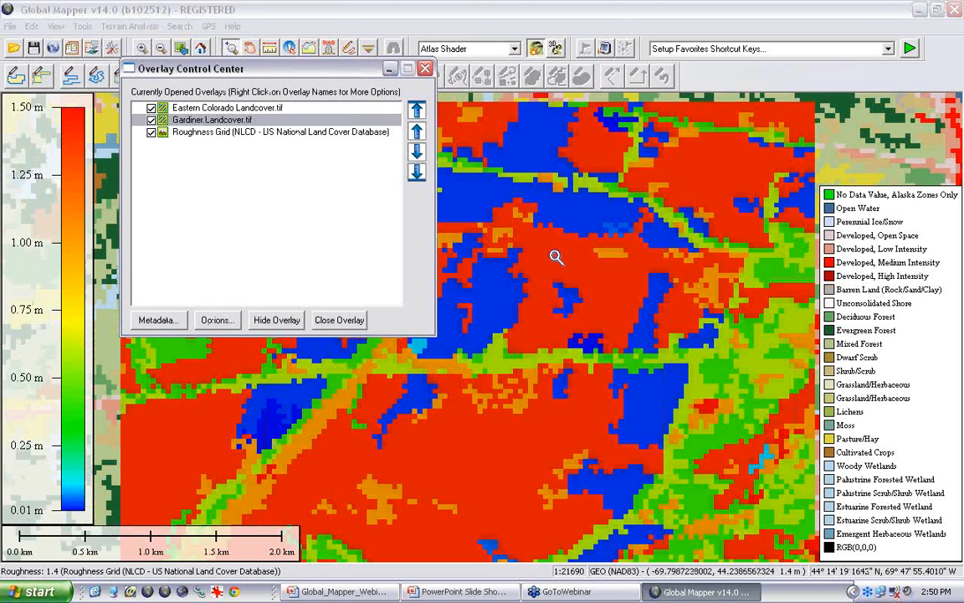
Keep the color ramp legend in metric units but turn off its elevation units display
{"action": "right_click", "coordinate": [64, 241]}
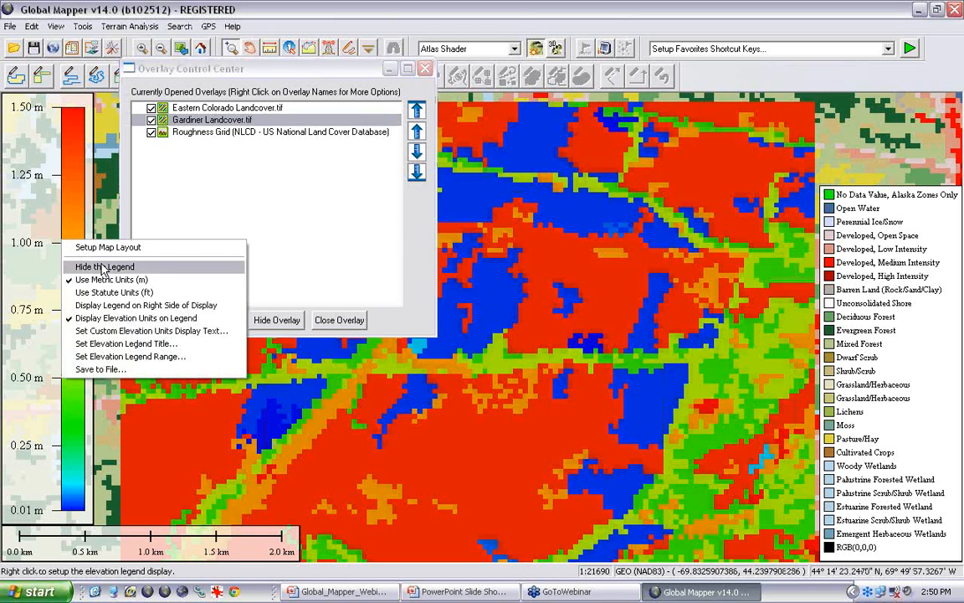
{"action": "left_click", "coordinate": [101, 283]}
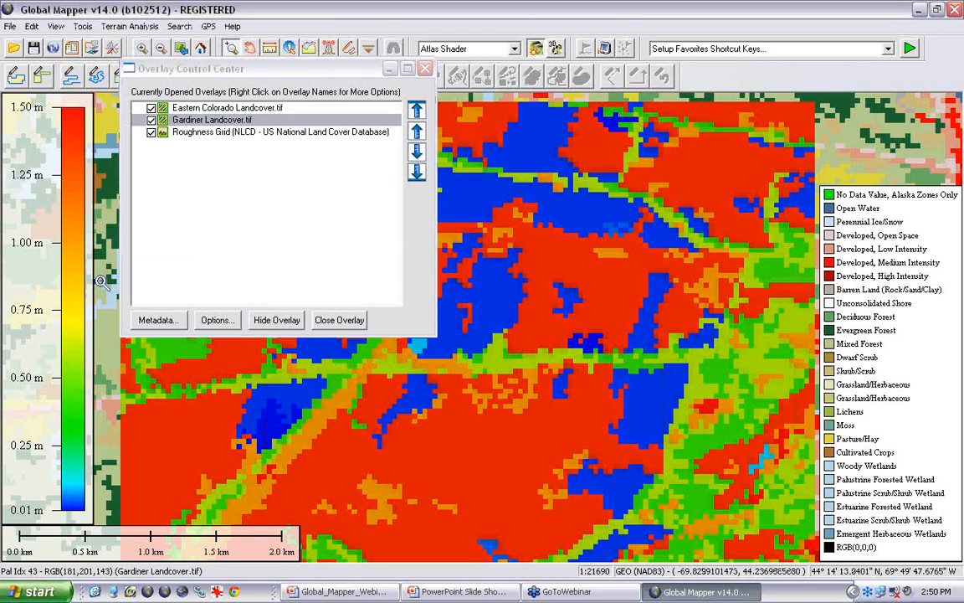
{"action": "right_click", "coordinate": [20, 251]}
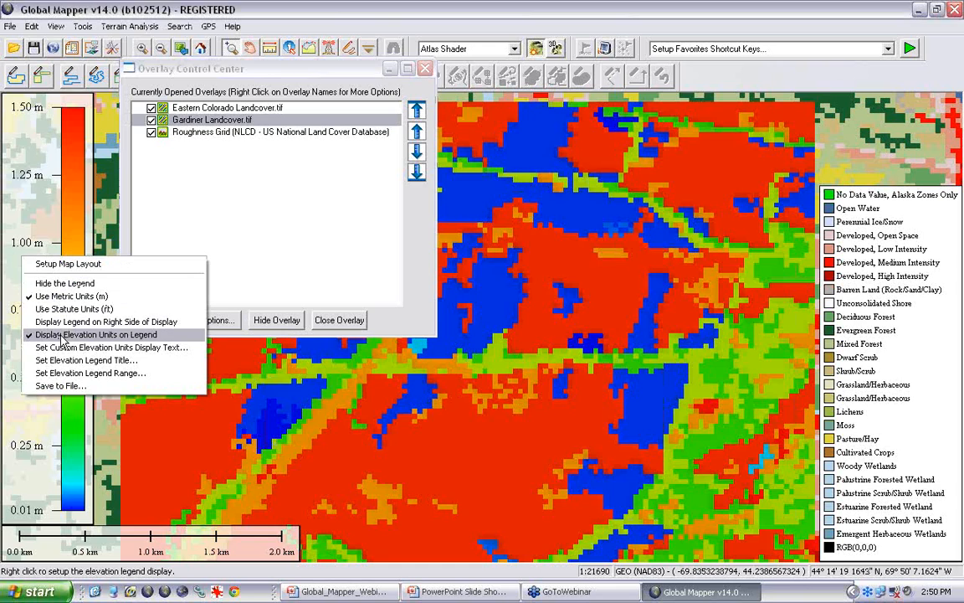
{"action": "left_click", "coordinate": [63, 335]}
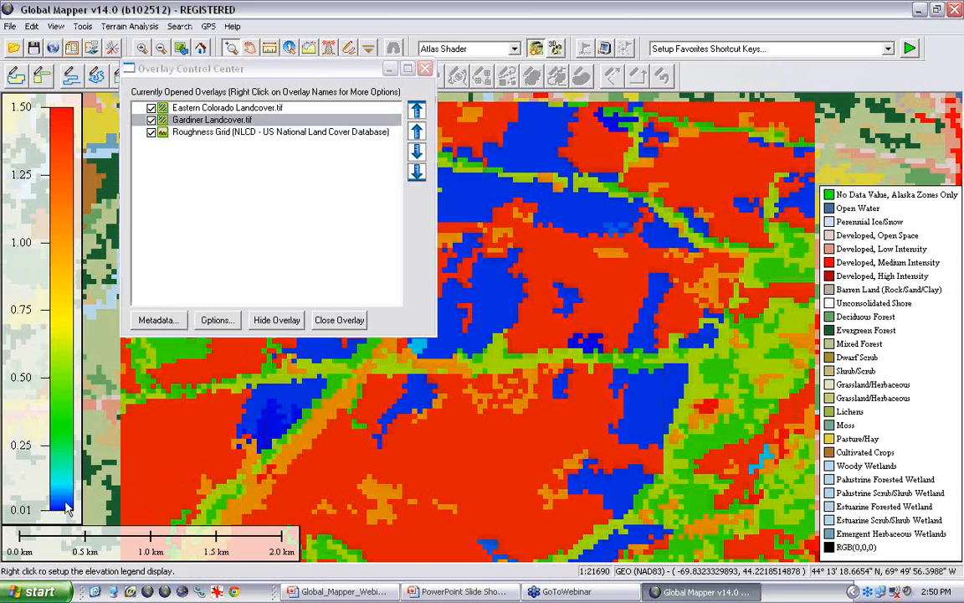
{"action": "scroll", "coordinate": [562, 358], "scroll_direction": "up", "scroll_amount": 1}
{"action": "scroll", "coordinate": [562, 357], "scroll_direction": "down", "scroll_amount": 2}
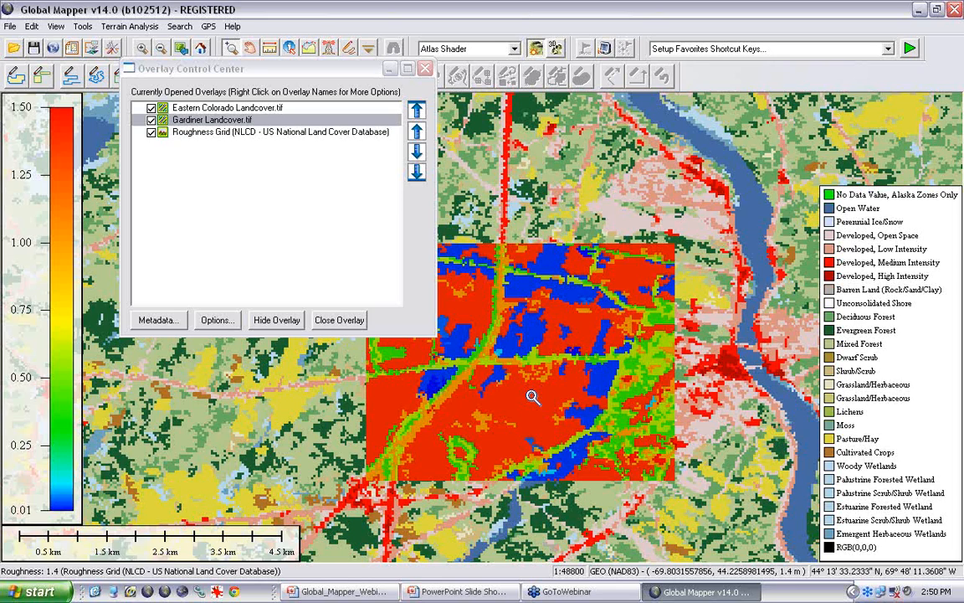
Unload all layers and load California.shp from the California folder in Webinar Data
{"action": "key", "text": "ctrl+u"}
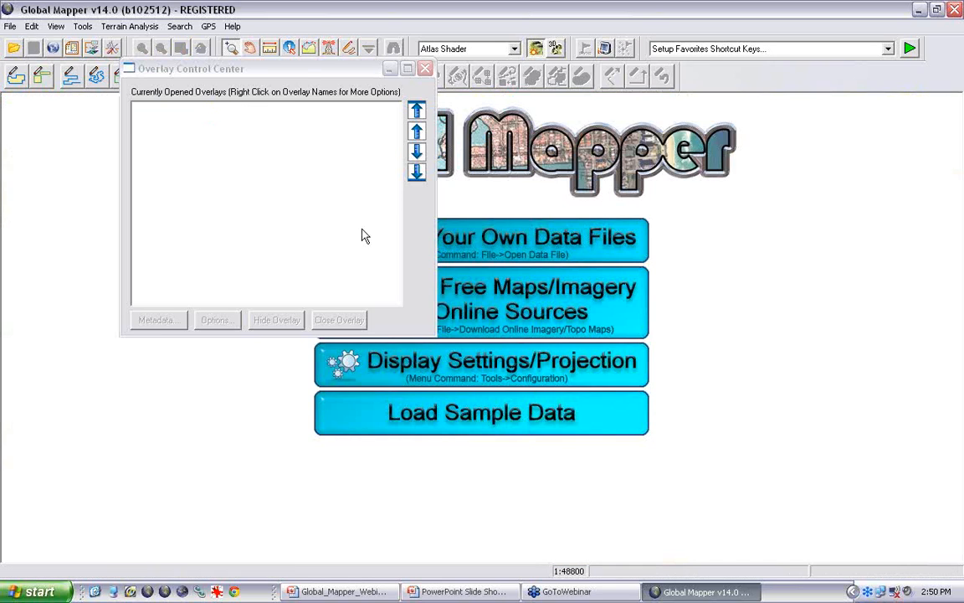
{"action": "left_click_drag", "start_coordinate": [273, 66], "coordinate": [178, 109]}
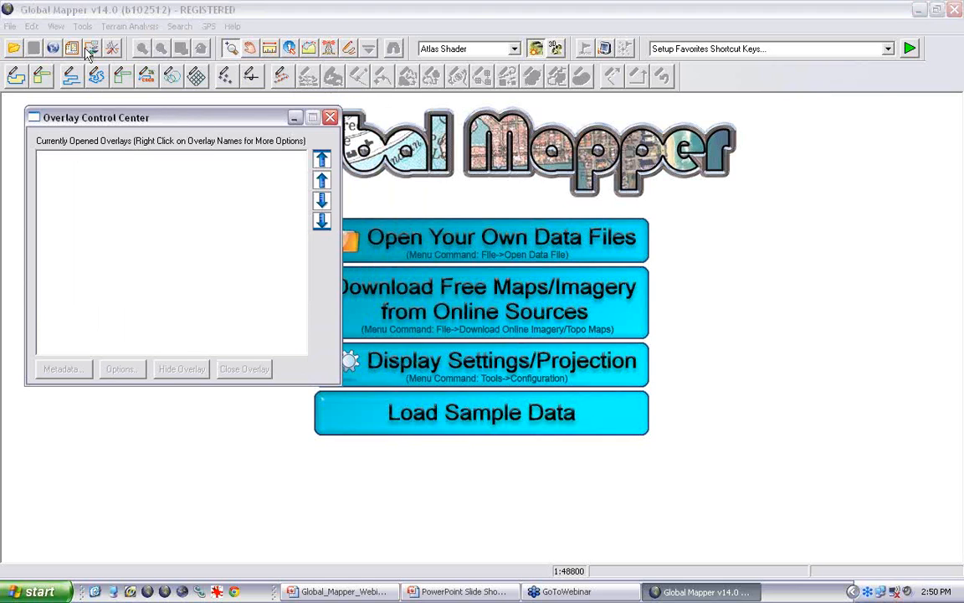
{"action": "left_click", "coordinate": [14, 49]}
{"action": "left_click", "coordinate": [579, 168]}
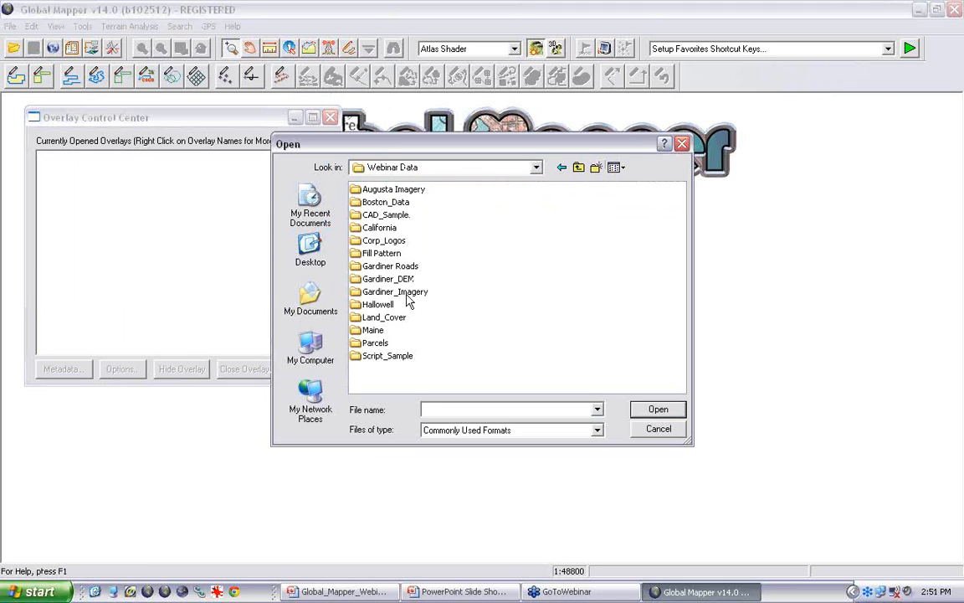
{"action": "double_click", "coordinate": [393, 229]}
{"action": "left_click", "coordinate": [381, 189]}
{"action": "left_click", "coordinate": [657, 409]}
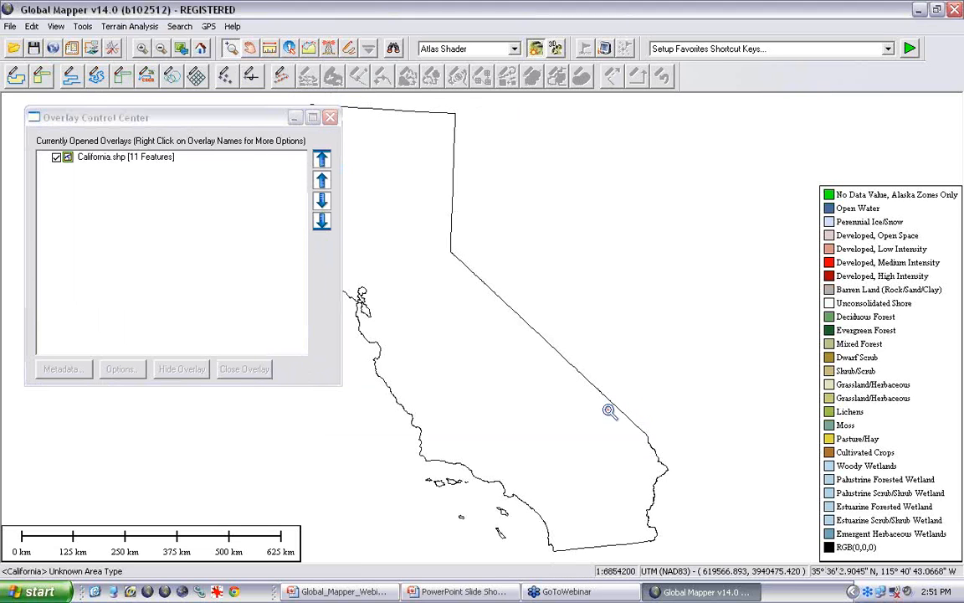
Set the map layout to No Map Legend and shift the California outline clear of the overlay list
{"action": "left_click_drag", "start_coordinate": [255, 125], "coordinate": [220, 123]}
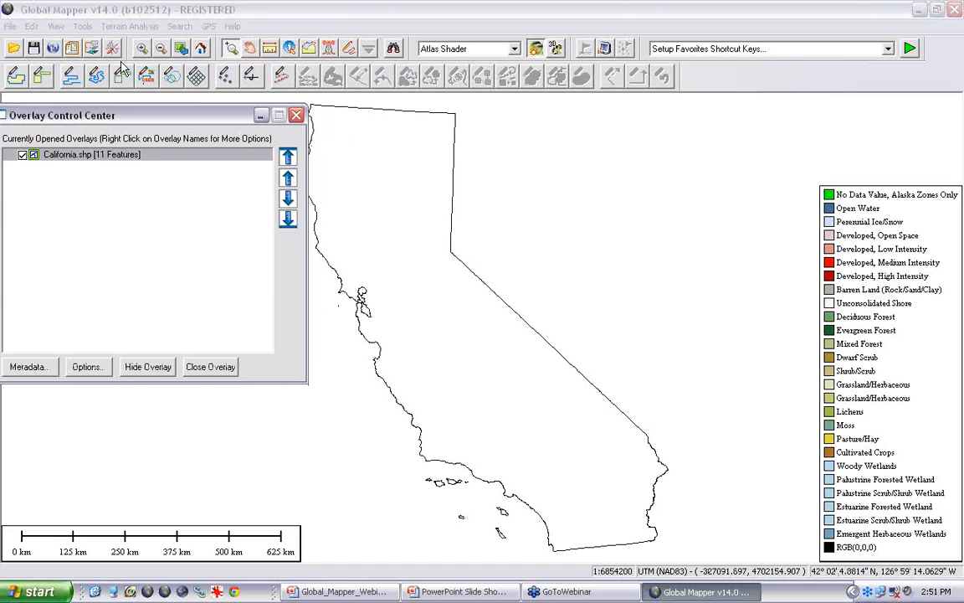
{"action": "left_click", "coordinate": [72, 49]}
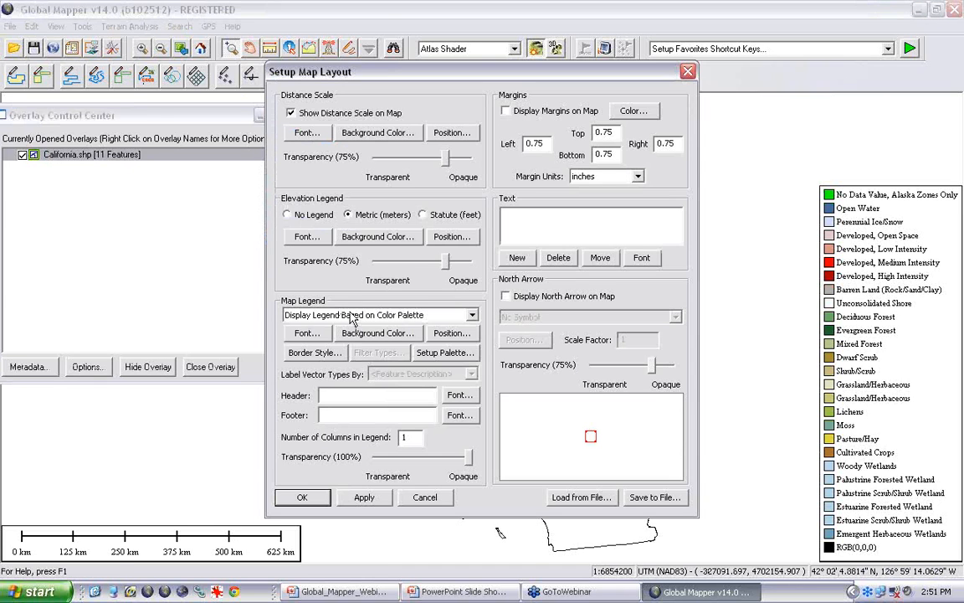
{"action": "left_click", "coordinate": [343, 314]}
{"action": "left_click", "coordinate": [346, 329]}
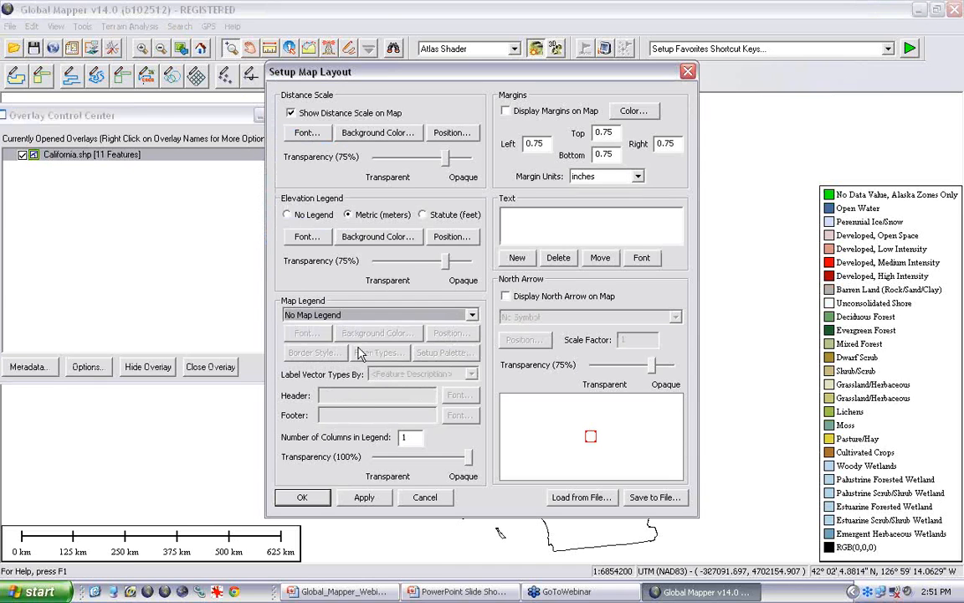
{"action": "left_click", "coordinate": [310, 495]}
{"action": "left_click_drag", "start_coordinate": [443, 351], "coordinate": [507, 330]}
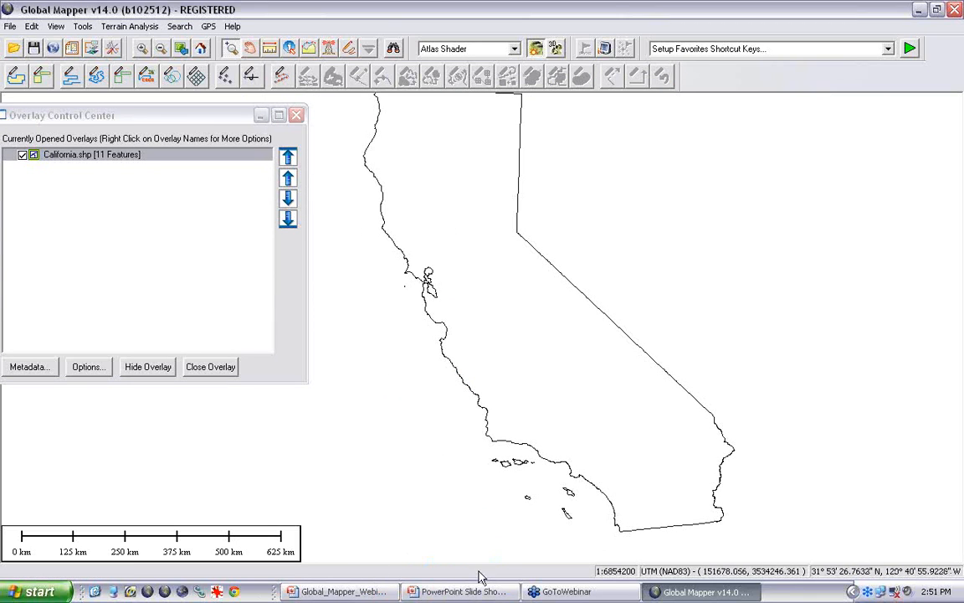
Open Cal_Climate.csv in Excel from the California folder inside Webinar Data on the desktop
{"action": "left_click", "coordinate": [97, 592]}
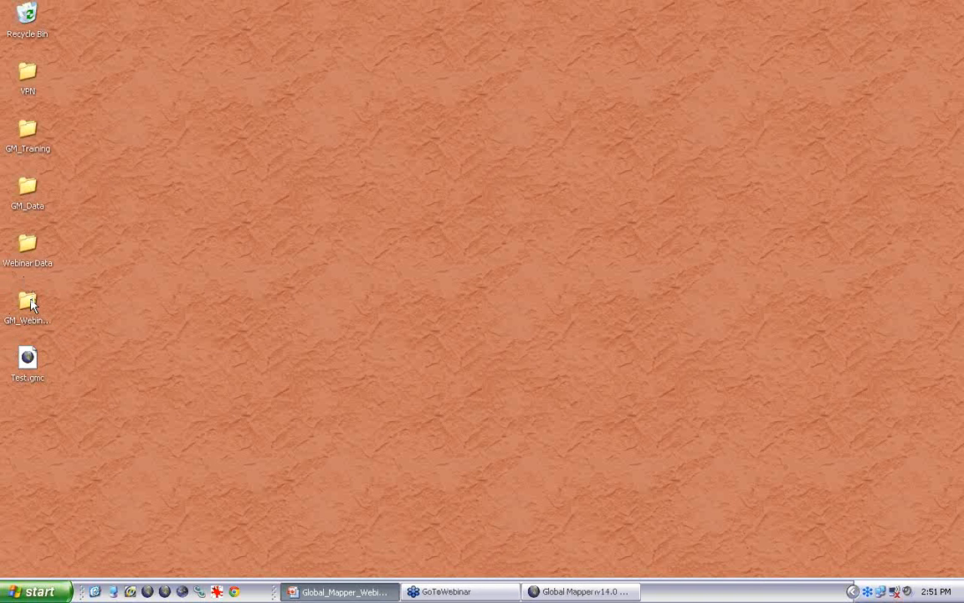
{"action": "double_click", "coordinate": [28, 303]}
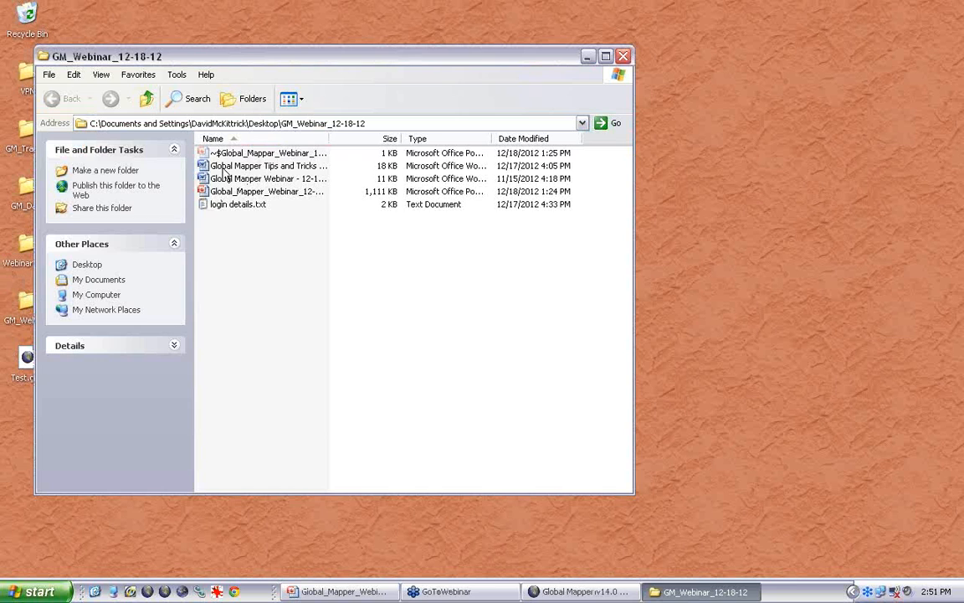
{"action": "left_click", "coordinate": [623, 57]}
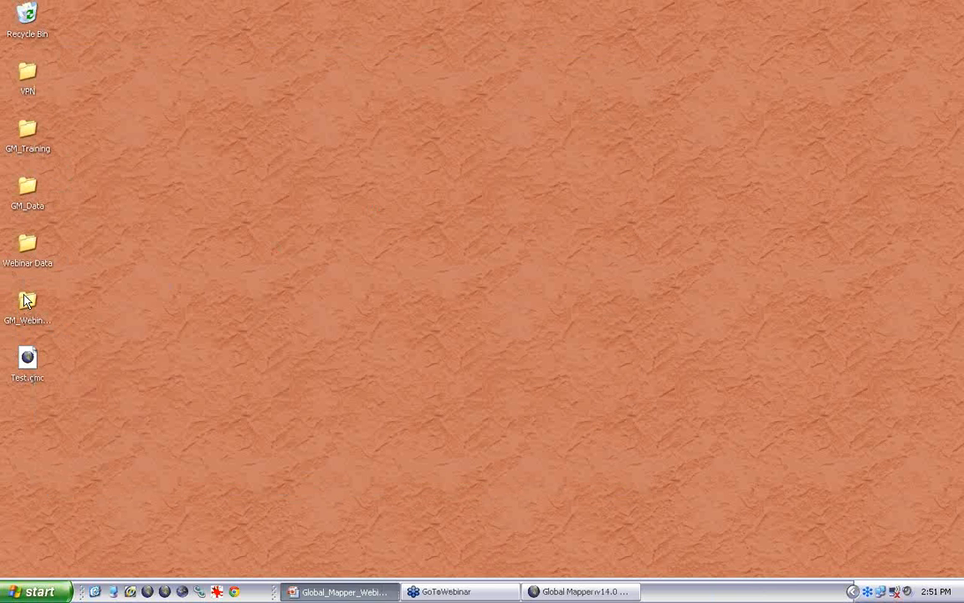
{"action": "double_click", "coordinate": [26, 245]}
{"action": "double_click", "coordinate": [330, 189]}
{"action": "left_click", "coordinate": [352, 152]}
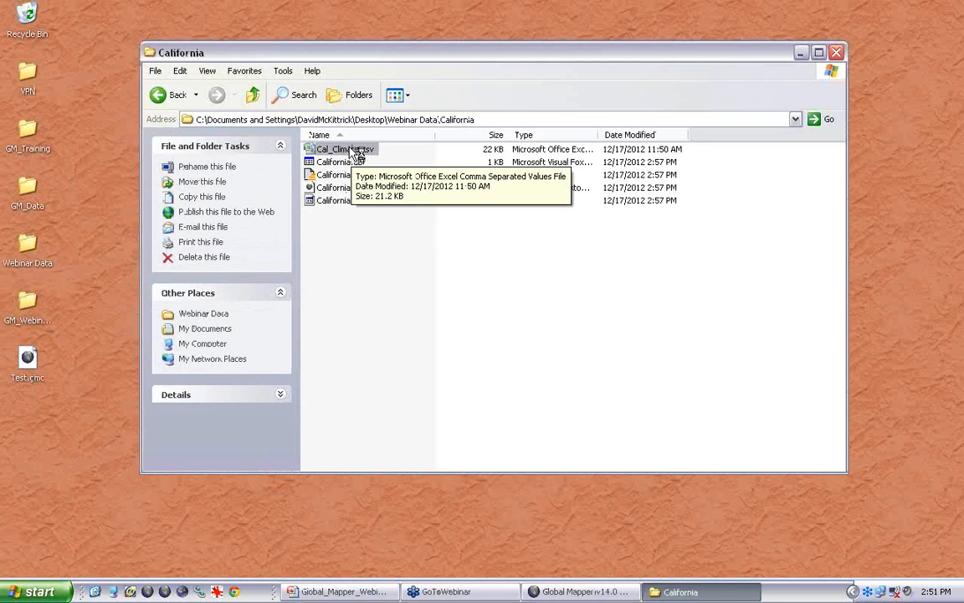
{"action": "double_click", "coordinate": [358, 153]}
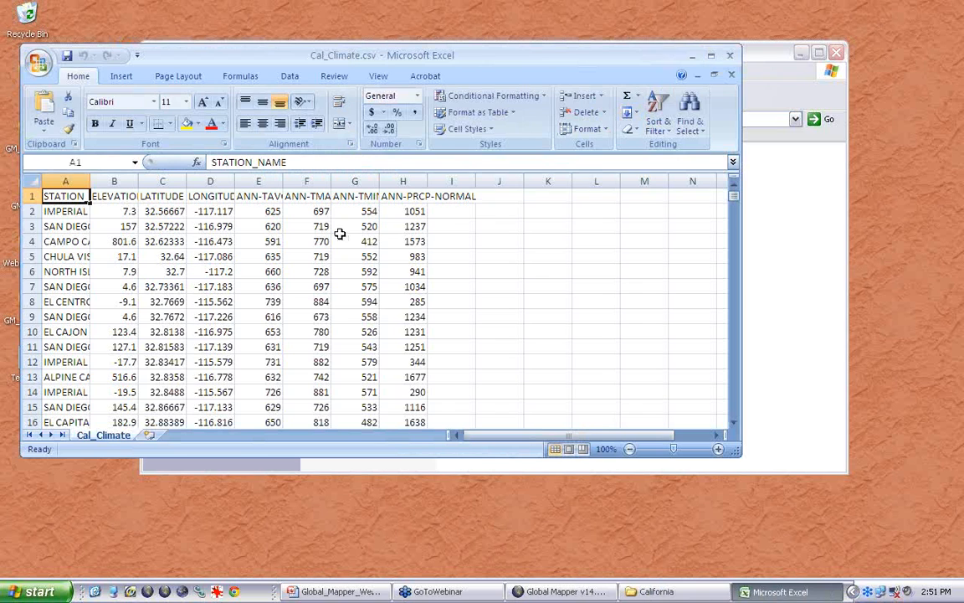
Fit all column widths to review the climate station records, and close the spreadsheet without saving
{"action": "left_click", "coordinate": [709, 59]}
{"action": "left_click", "coordinate": [11, 135]}
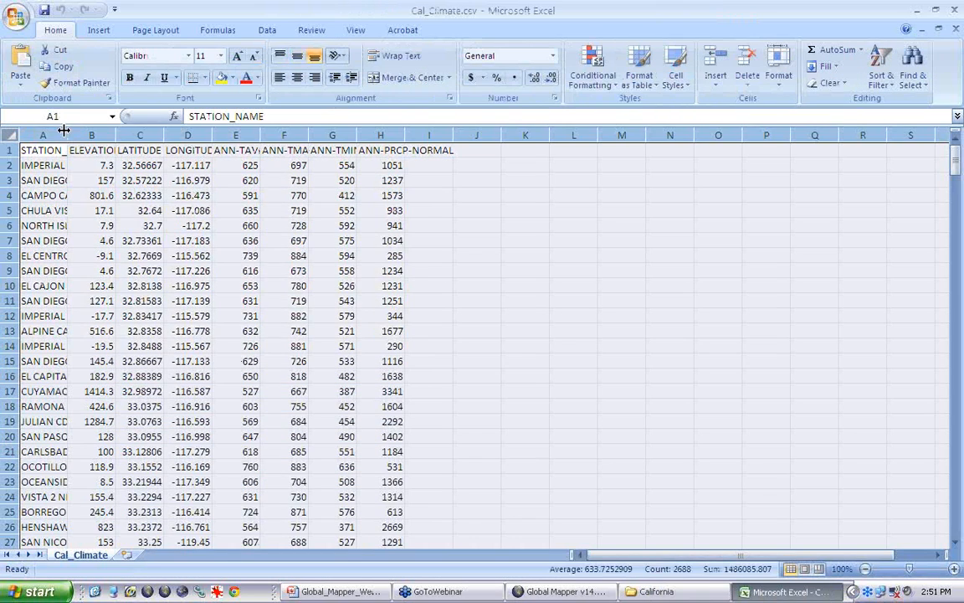
{"action": "double_click", "coordinate": [63, 131]}
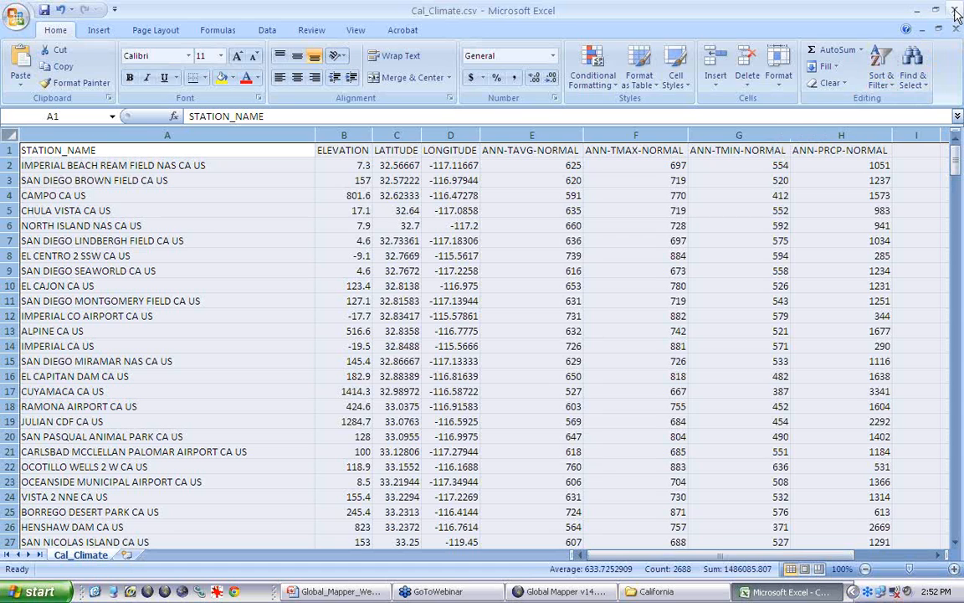
{"action": "key", "text": "alt+F4"}
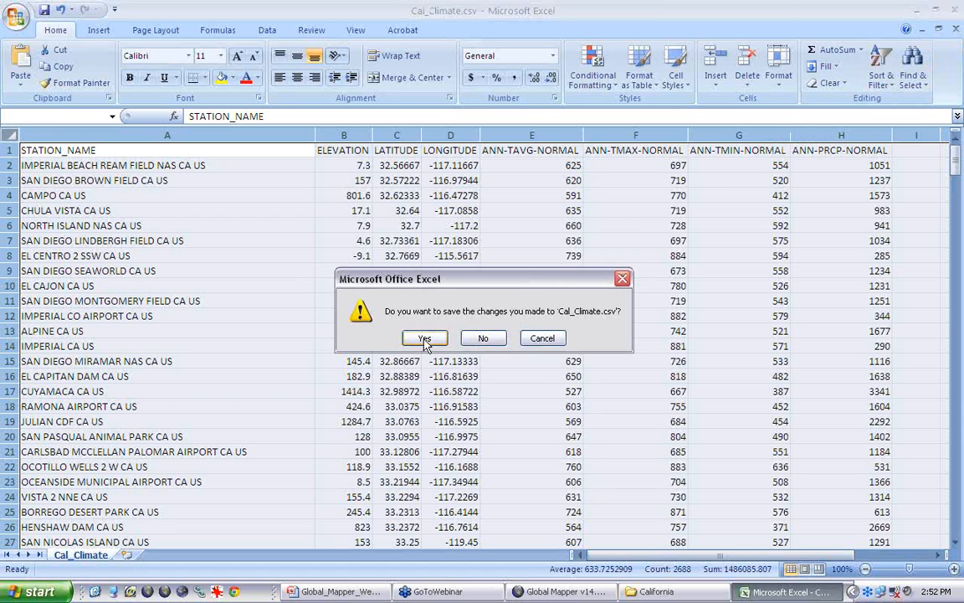
{"action": "left_click", "coordinate": [491, 339]}
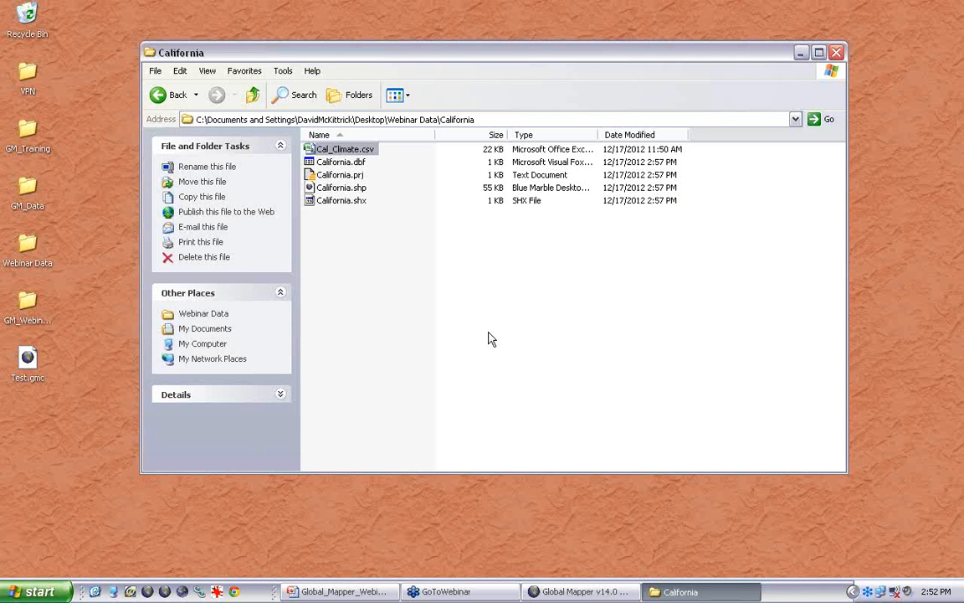
Switch back to Global Mapper and open Cal_Climate.csv as a generic ASCII text file
{"action": "left_click", "coordinate": [583, 592]}
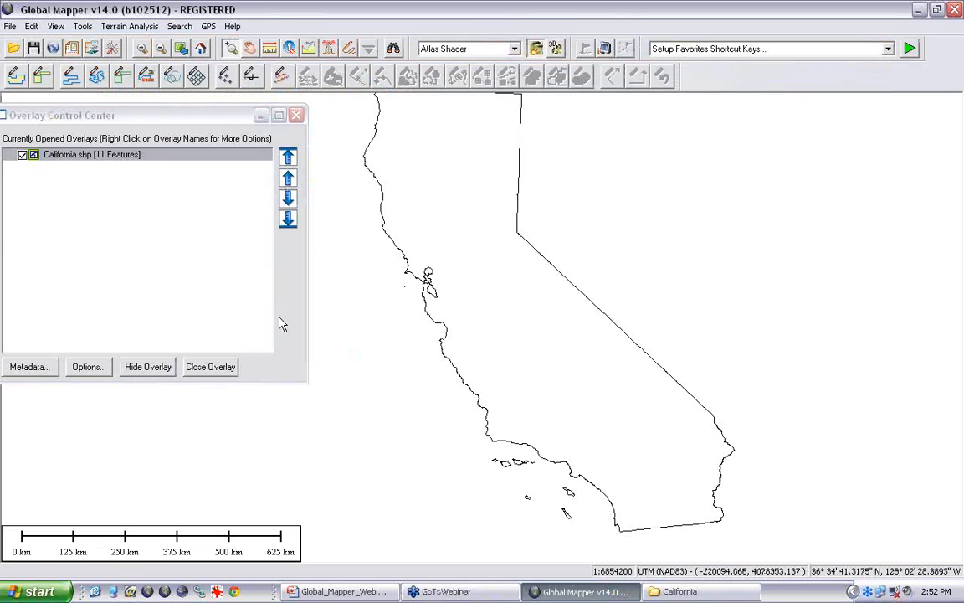
{"action": "left_click", "coordinate": [7, 27]}
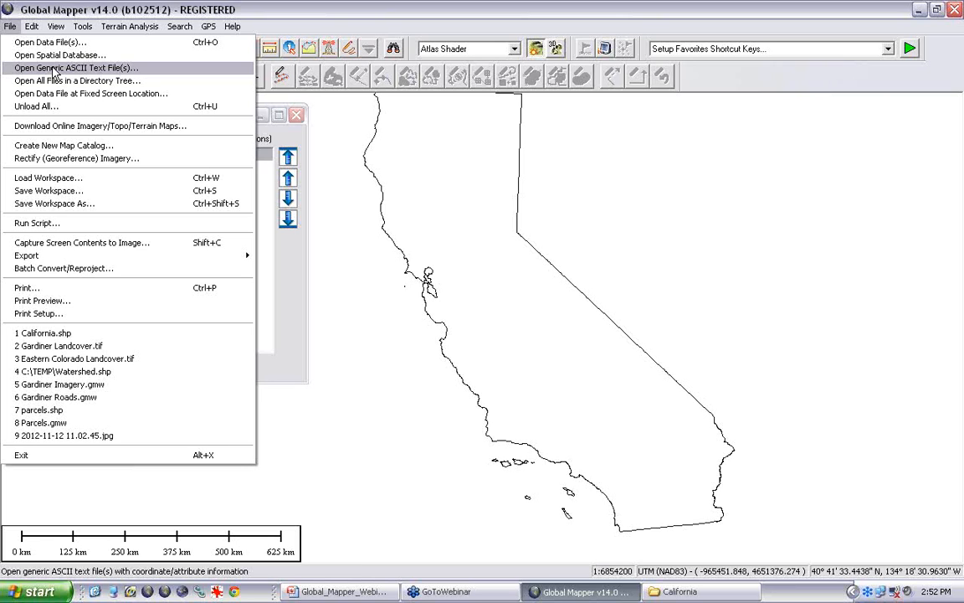
{"action": "left_click", "coordinate": [55, 71]}
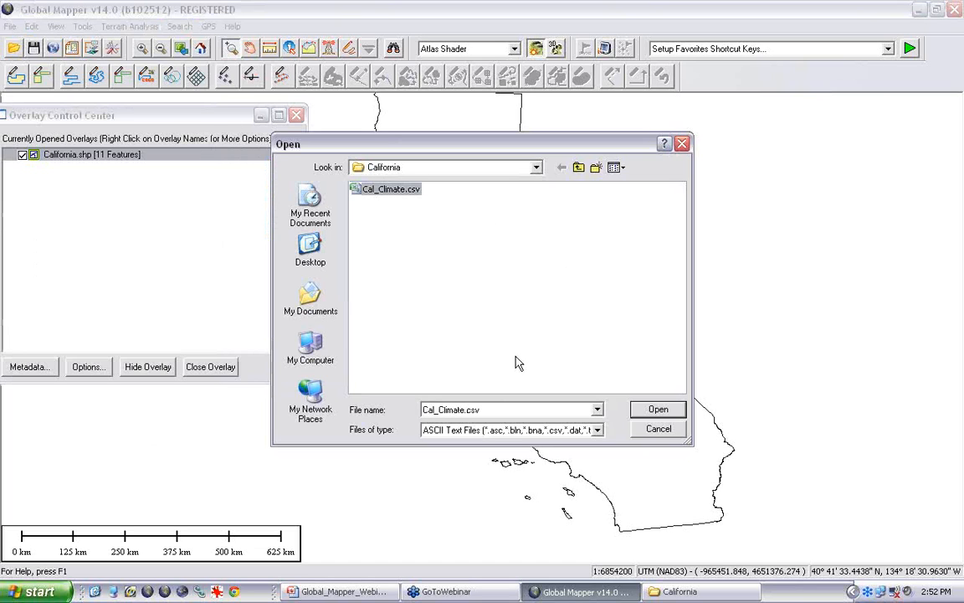
{"action": "left_click", "coordinate": [657, 410]}
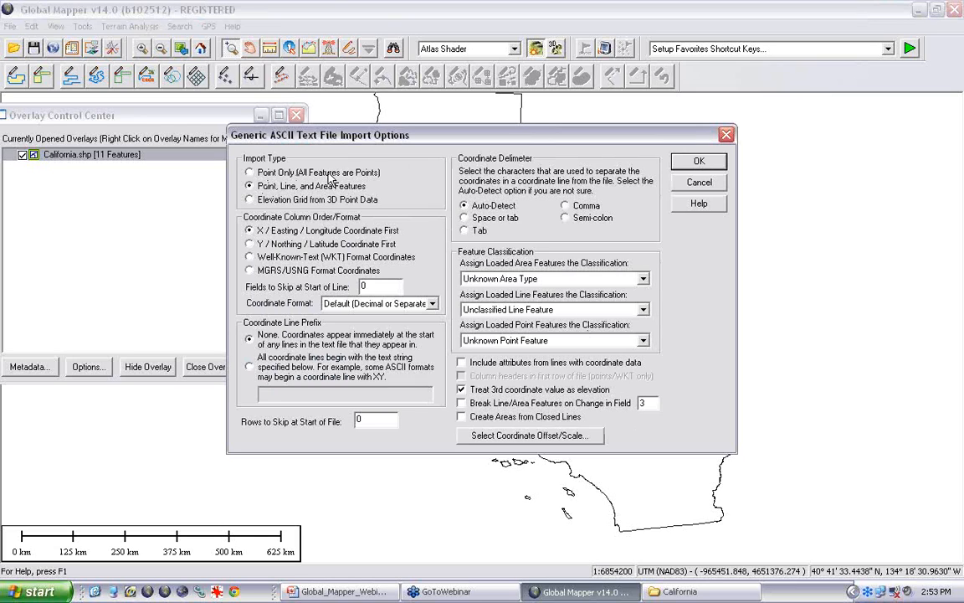
Import the file as points only, latitude first, skipping 2 fields per line, with first-row column headers and Geographic WGS84 projection
{"action": "left_click", "coordinate": [249, 172]}
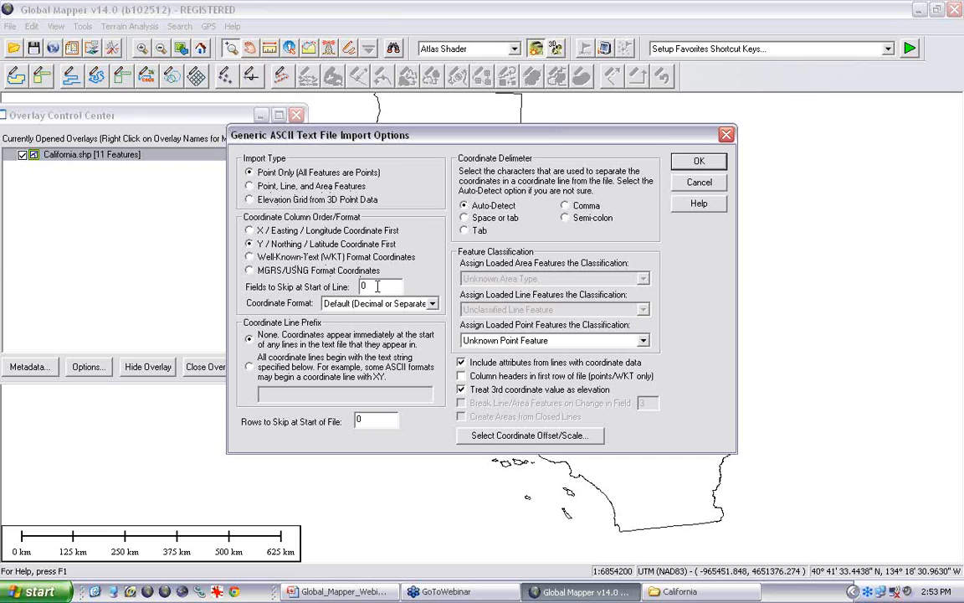
{"action": "type", "text": "2"}
{"action": "left_click", "coordinate": [462, 376]}
{"action": "left_click", "coordinate": [697, 161]}
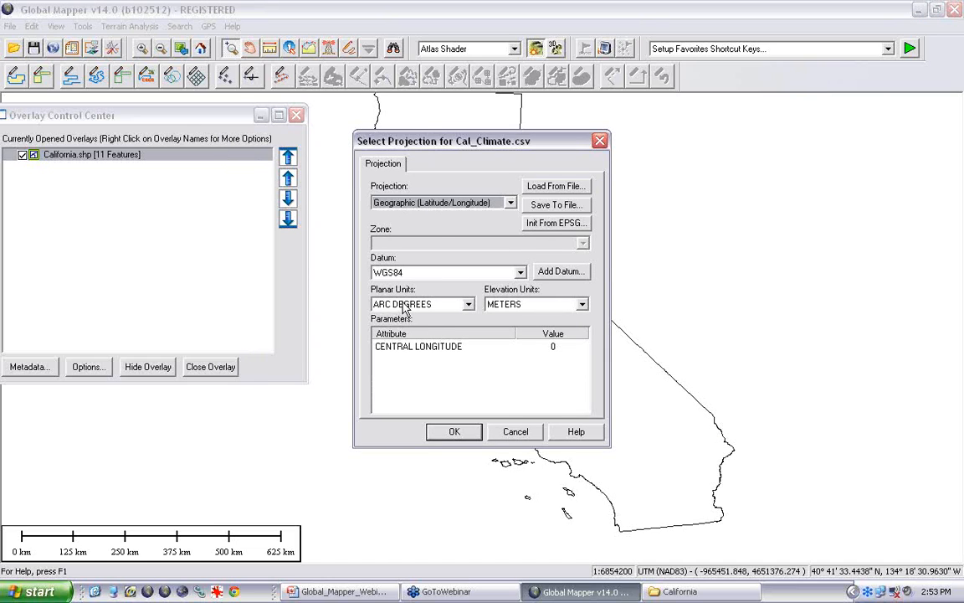
{"action": "left_click", "coordinate": [455, 432]}
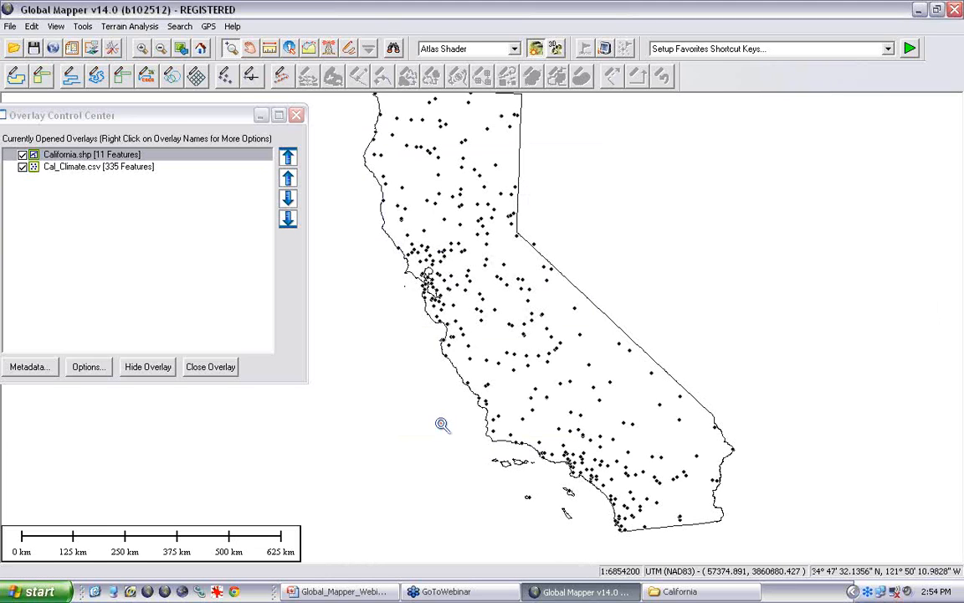
Inspect the attributes of a climate station point in northern California with the Feature Info tool
{"action": "left_click", "coordinate": [289, 48]}
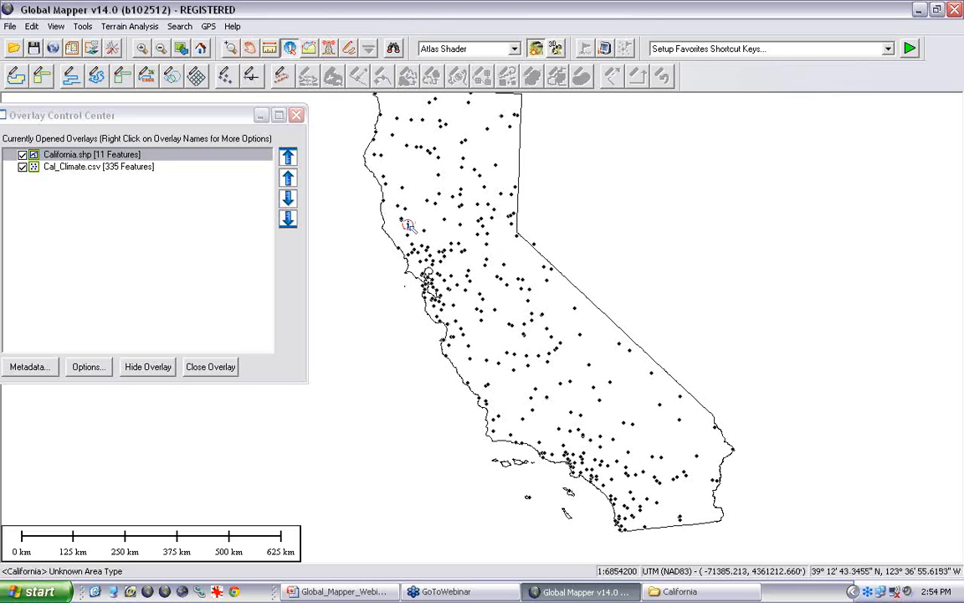
{"action": "left_click", "coordinate": [466, 223]}
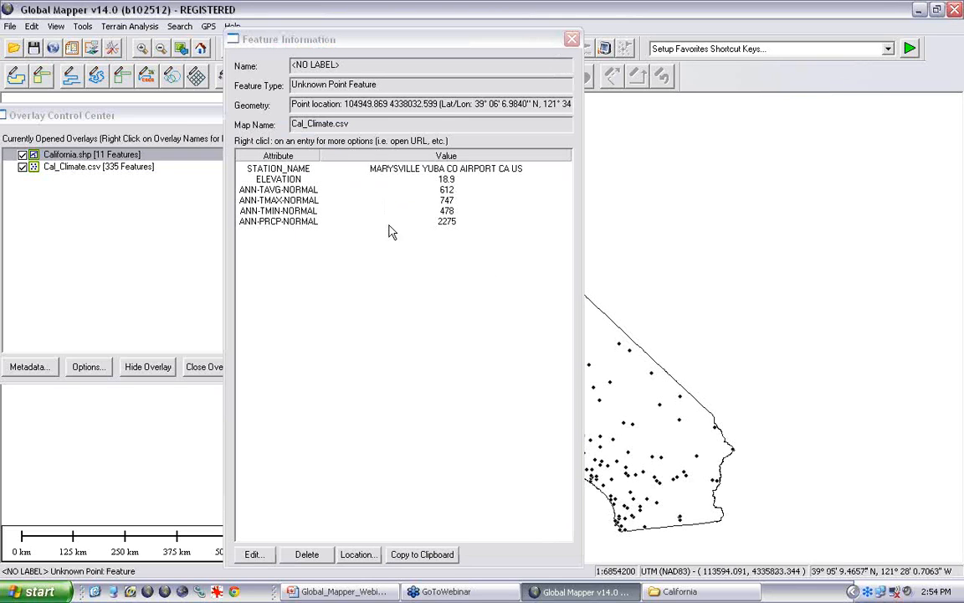
Close the station's feature information and start creating a density grid from the Cal_Climate.csv layer
{"action": "left_click", "coordinate": [571, 40]}
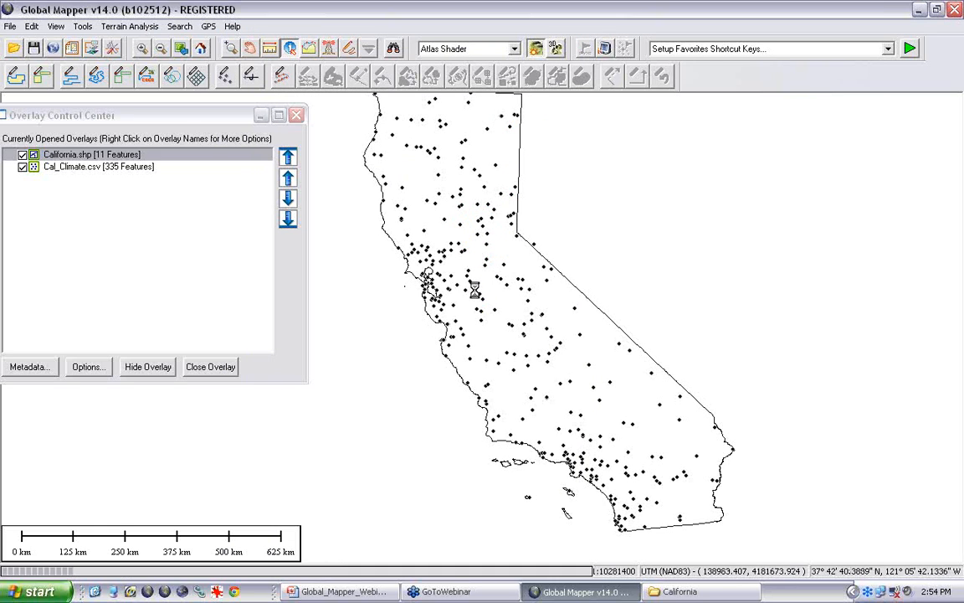
{"action": "scroll", "coordinate": [474, 289], "scroll_direction": "down", "scroll_amount": 1}
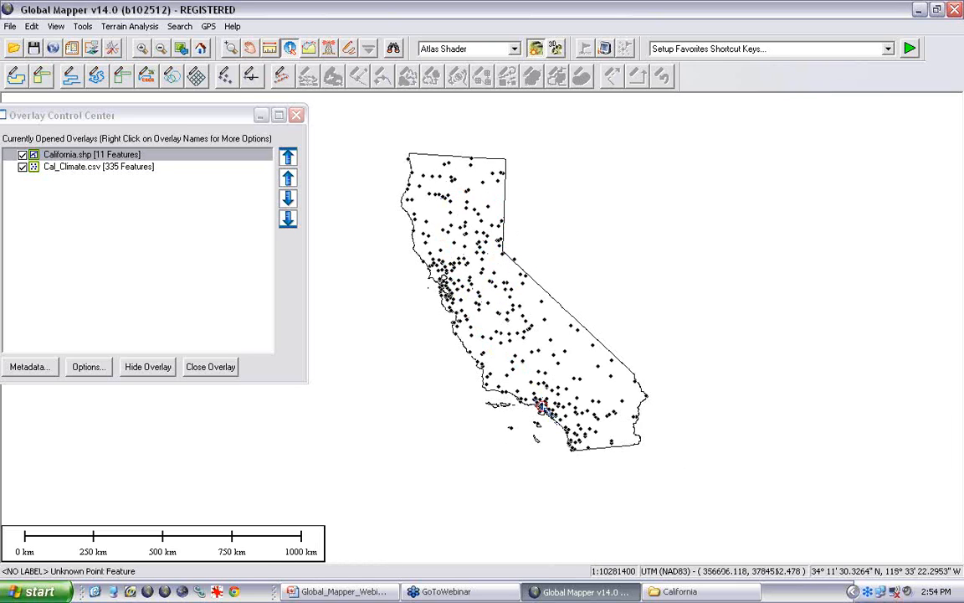
{"action": "left_click", "coordinate": [144, 116]}
{"action": "left_click_drag", "start_coordinate": [144, 117], "coordinate": [164, 112]}
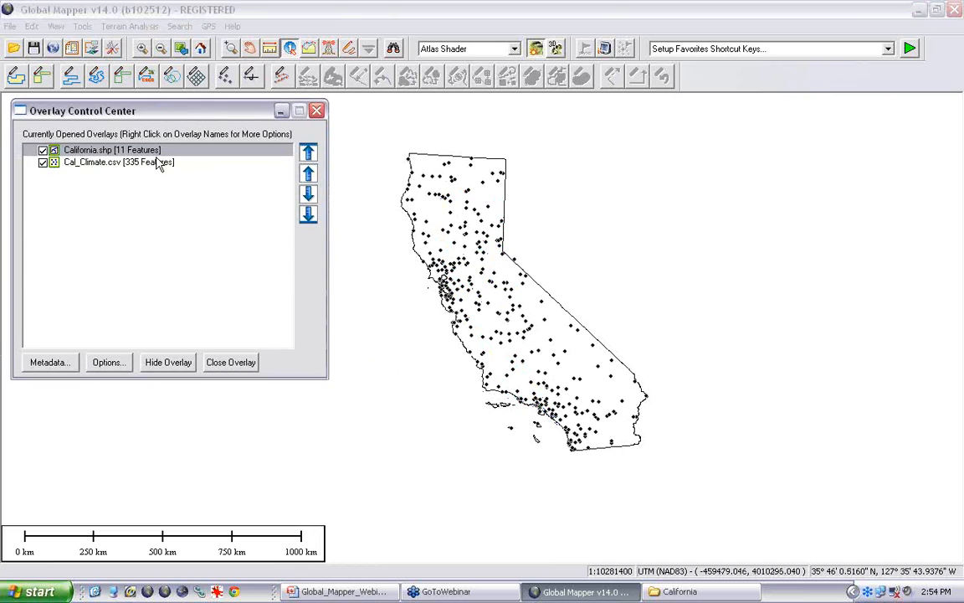
{"action": "left_click", "coordinate": [94, 163]}
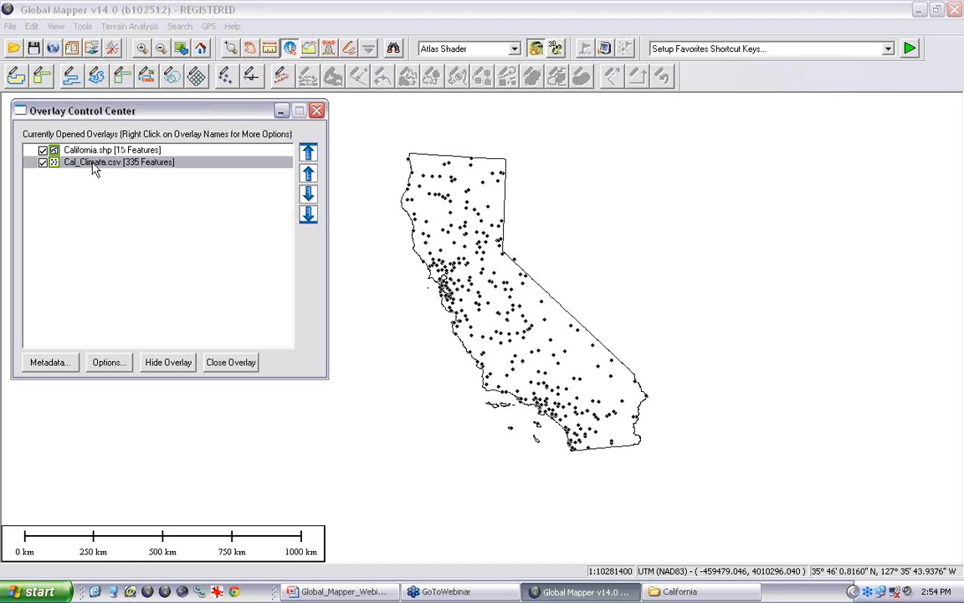
{"action": "right_click", "coordinate": [95, 169]}
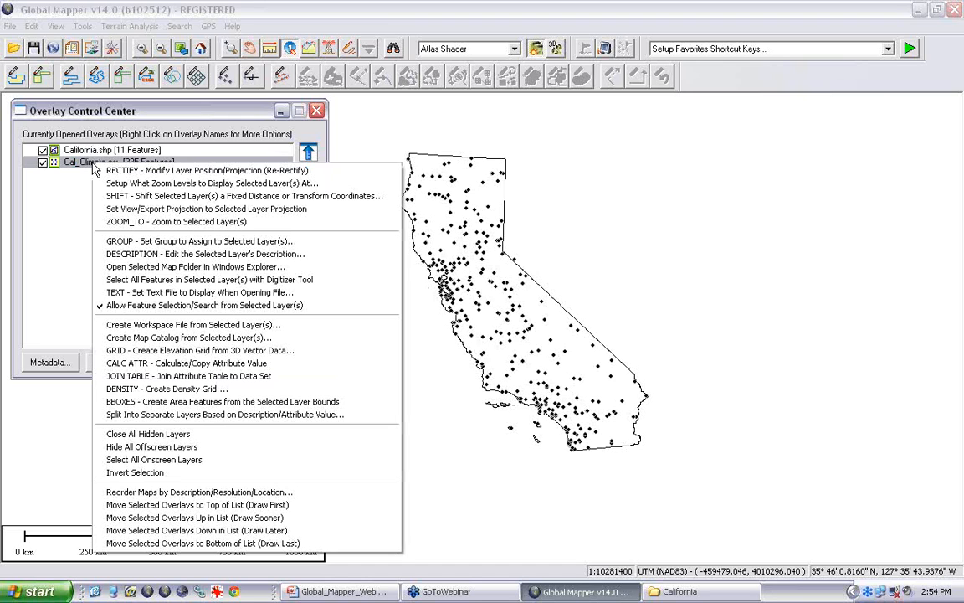
{"action": "left_click", "coordinate": [196, 391]}
{"action": "left_click_drag", "start_coordinate": [203, 149], "coordinate": [748, 115]}
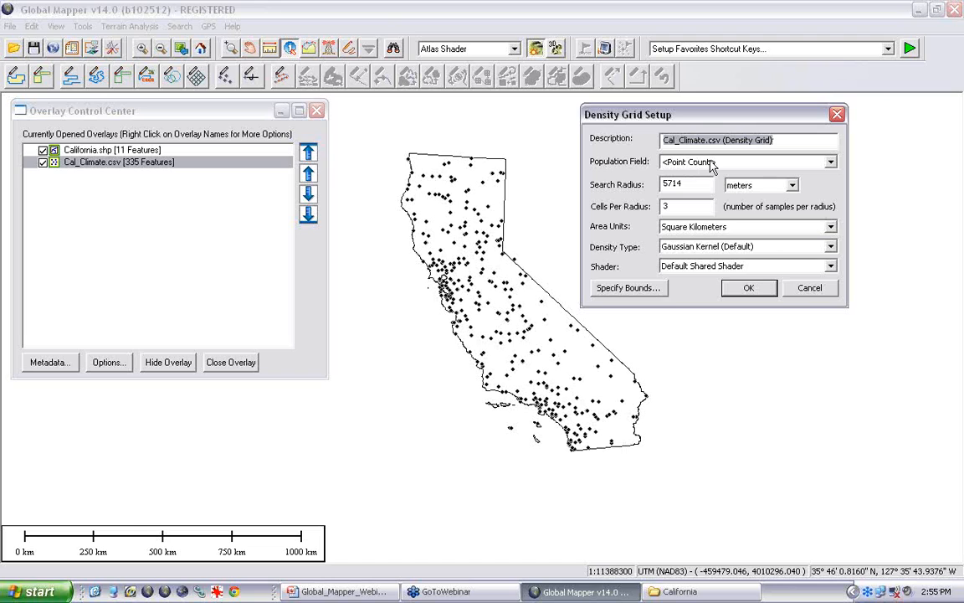
Generate the density grid with population field ANN-PRCP-NORMAL, a search radius of 20 kilometers and 8 cells per radius
{"action": "left_click", "coordinate": [710, 166]}
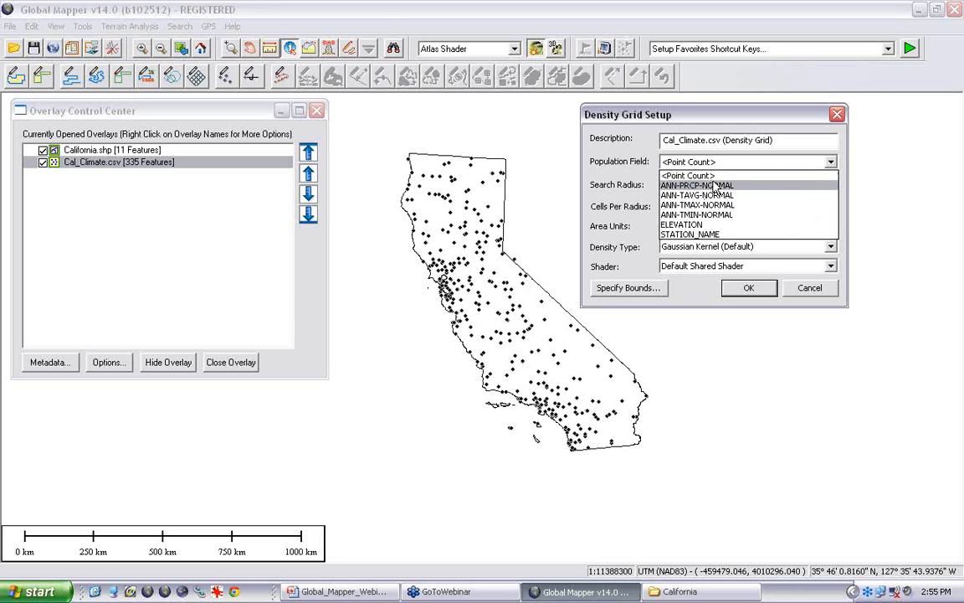
{"action": "left_click", "coordinate": [715, 186]}
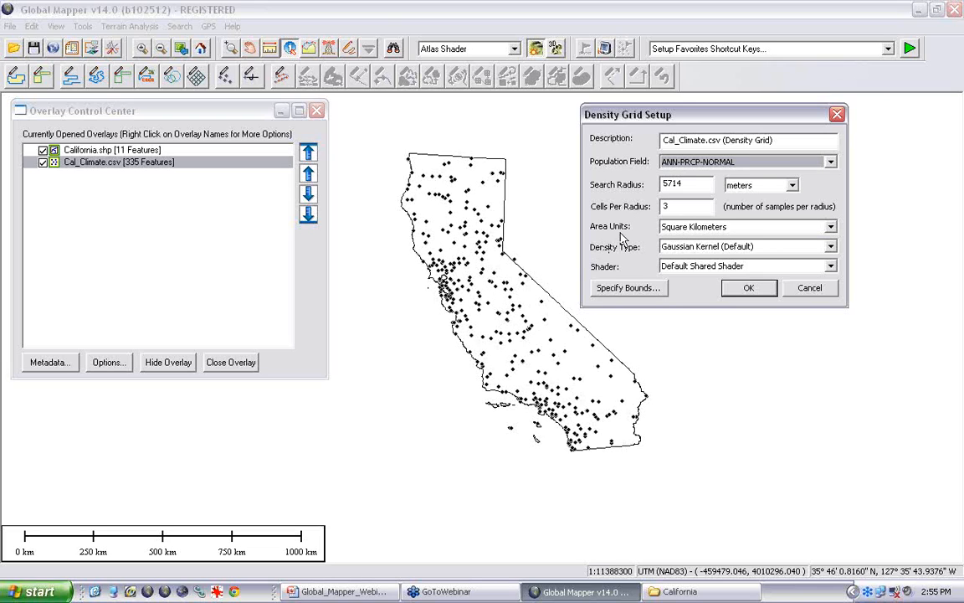
{"action": "double_click", "coordinate": [670, 184]}
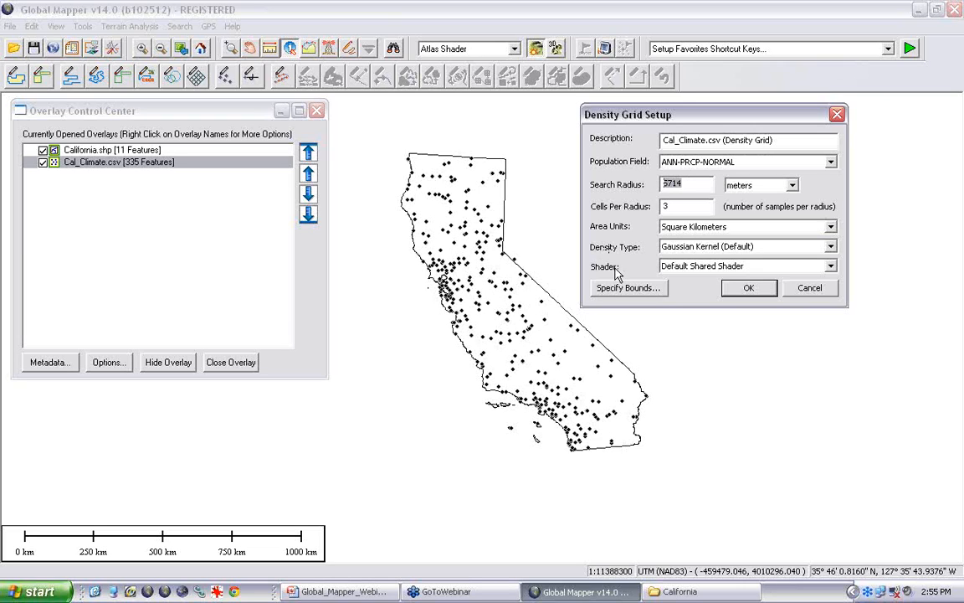
{"action": "type", "text": "20"}
{"action": "left_click", "coordinate": [760, 185]}
{"action": "left_click", "coordinate": [764, 200]}
{"action": "double_click", "coordinate": [700, 206]}
{"action": "type", "text": "8"}
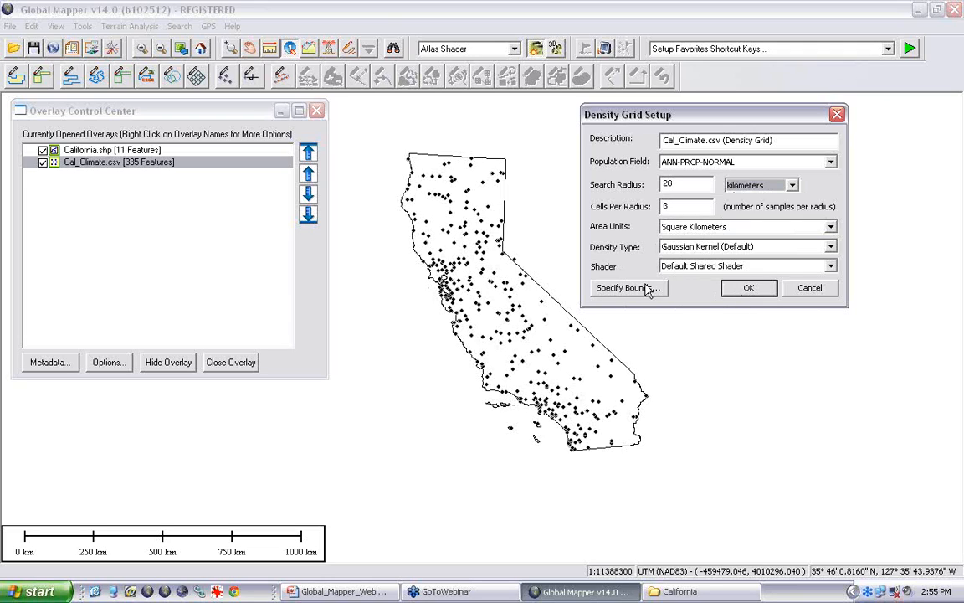
{"action": "left_click", "coordinate": [752, 289]}
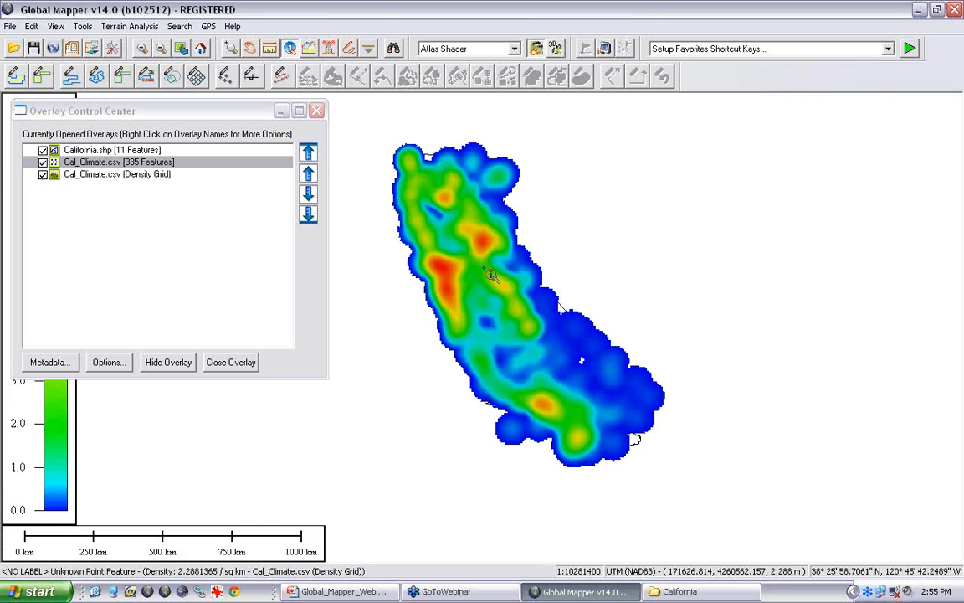
Move California.shp to the end of the overlay list and select the state boundary with the Digitizer tool
{"action": "left_click", "coordinate": [113, 150]}
{"action": "left_click", "coordinate": [308, 214]}
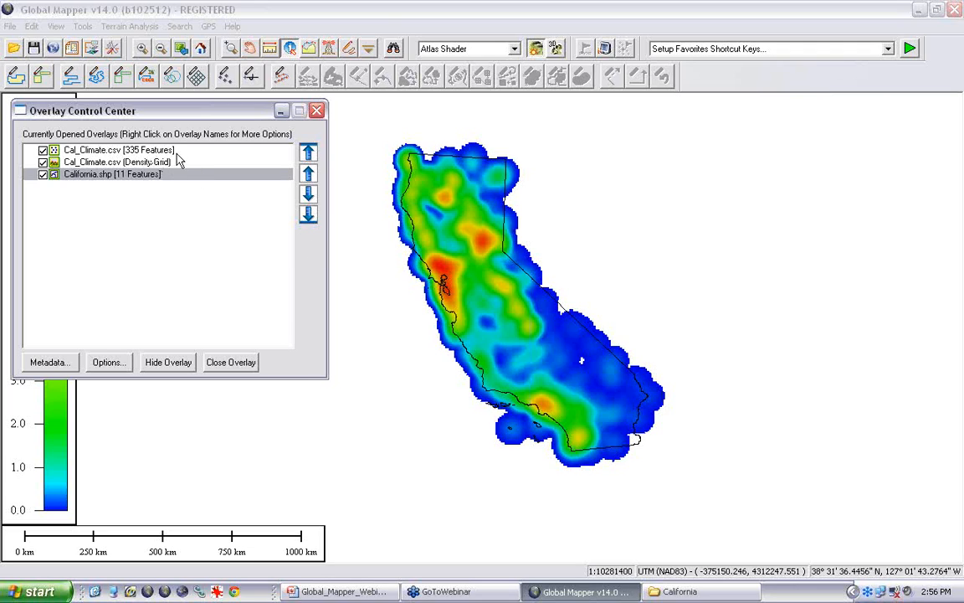
{"action": "left_click", "coordinate": [347, 48]}
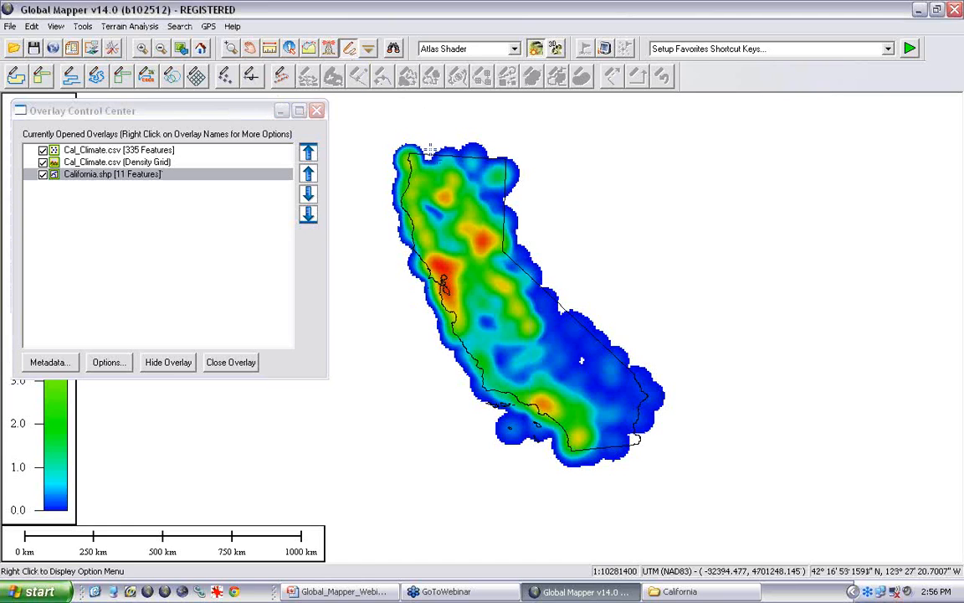
{"action": "left_click", "coordinate": [431, 162]}
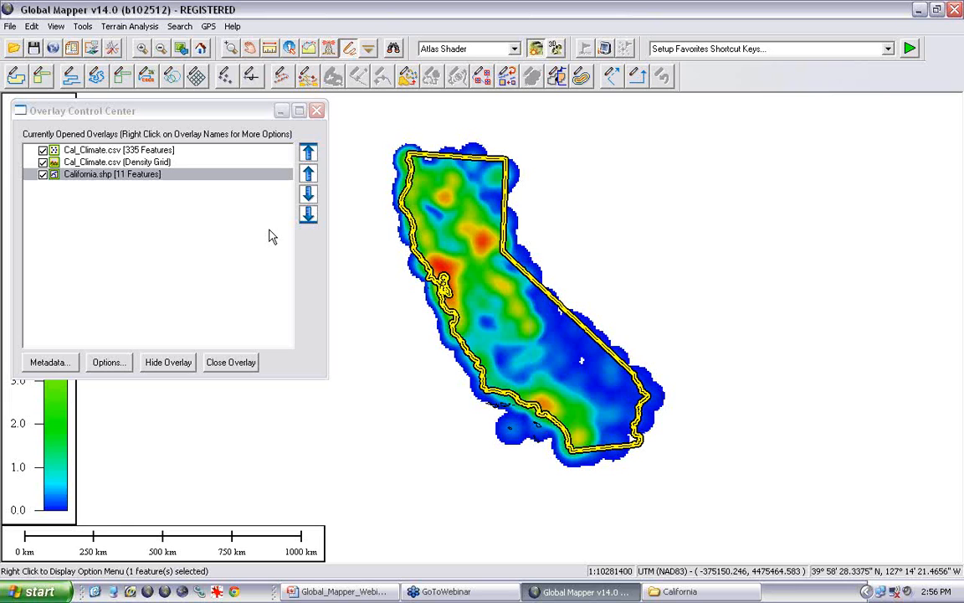
Unload all layers and open Hallowell.jp2 from the Hallowell folder in Webinar Data
{"action": "key", "text": "ctrl+u"}
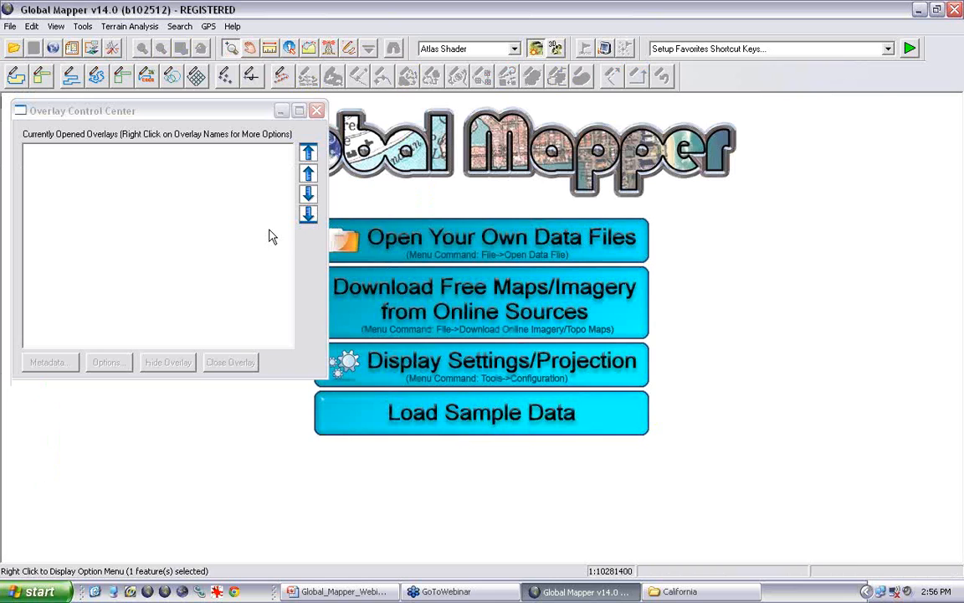
{"action": "left_click", "coordinate": [13, 48]}
{"action": "left_click", "coordinate": [578, 166]}
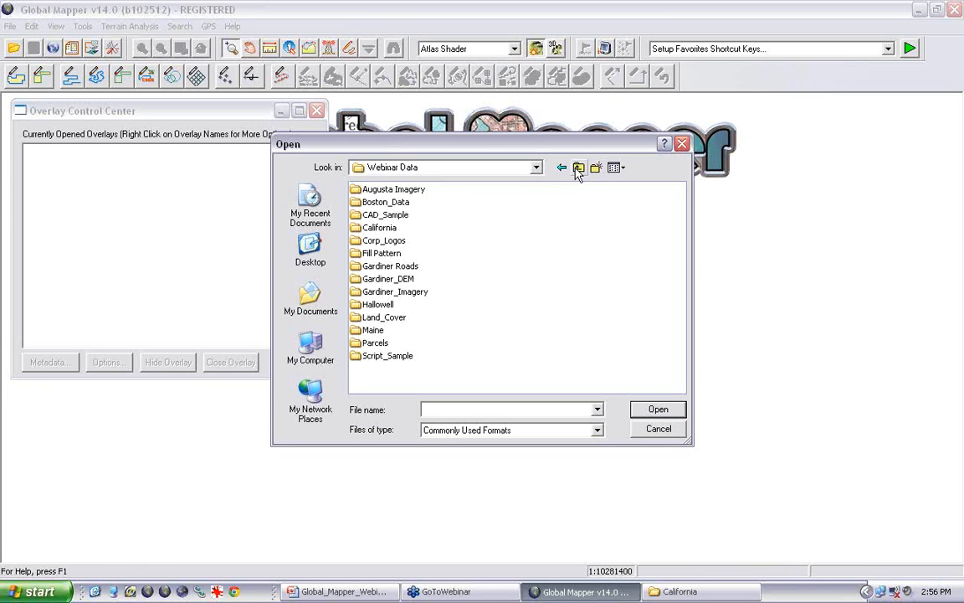
{"action": "double_click", "coordinate": [381, 305]}
{"action": "left_click", "coordinate": [397, 206]}
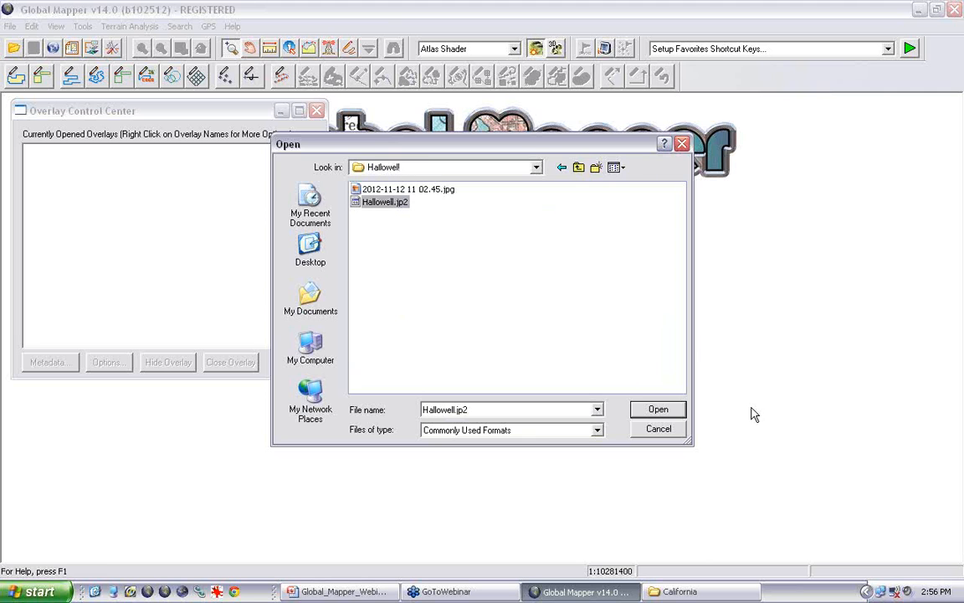
{"action": "left_click", "coordinate": [669, 409]}
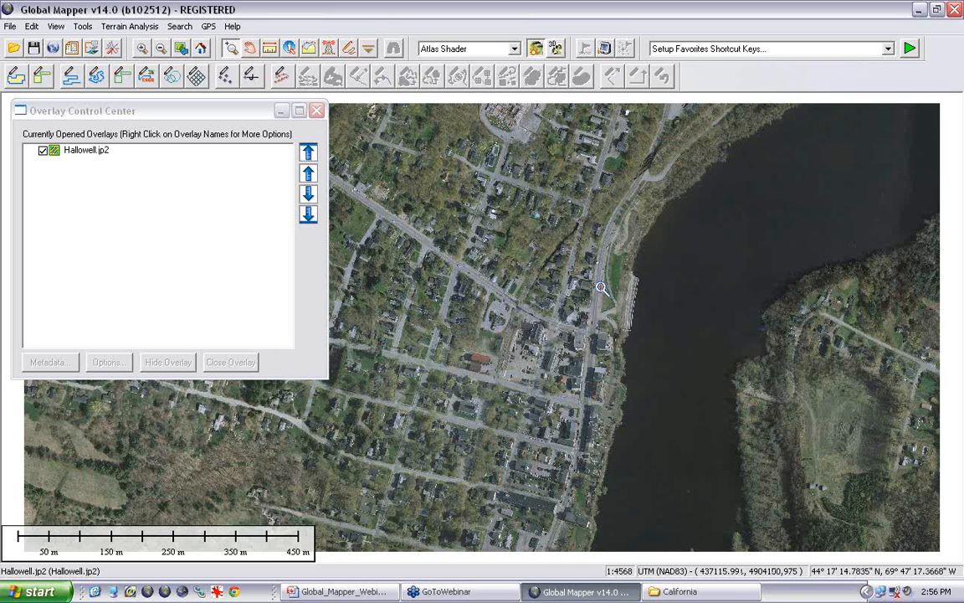
Close the Overlay Control Center and load the geotagged photo 2012-11-12 11.02.45.jpg over the Hallowell imagery
{"action": "left_click", "coordinate": [316, 111]}
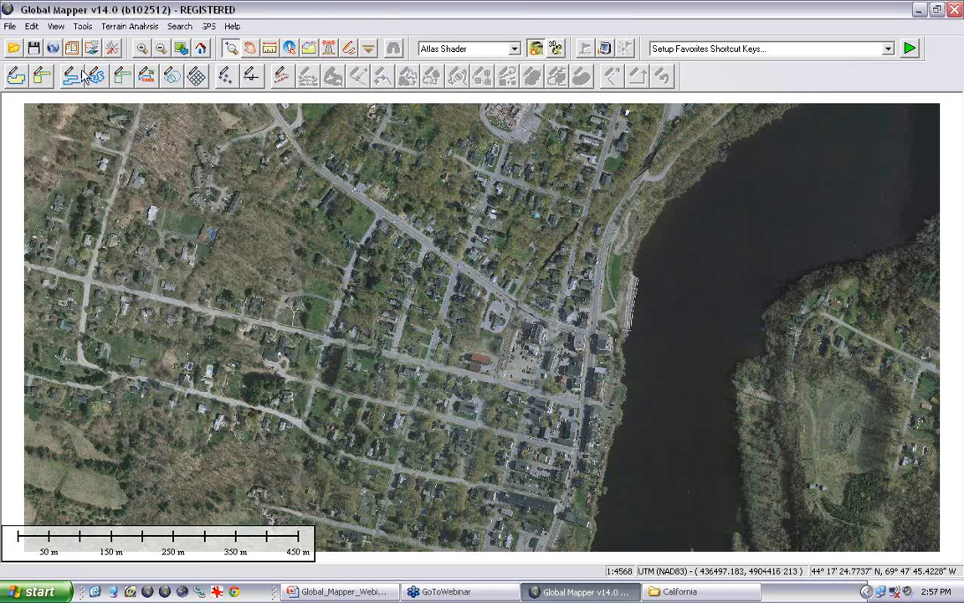
{"action": "left_click", "coordinate": [9, 27]}
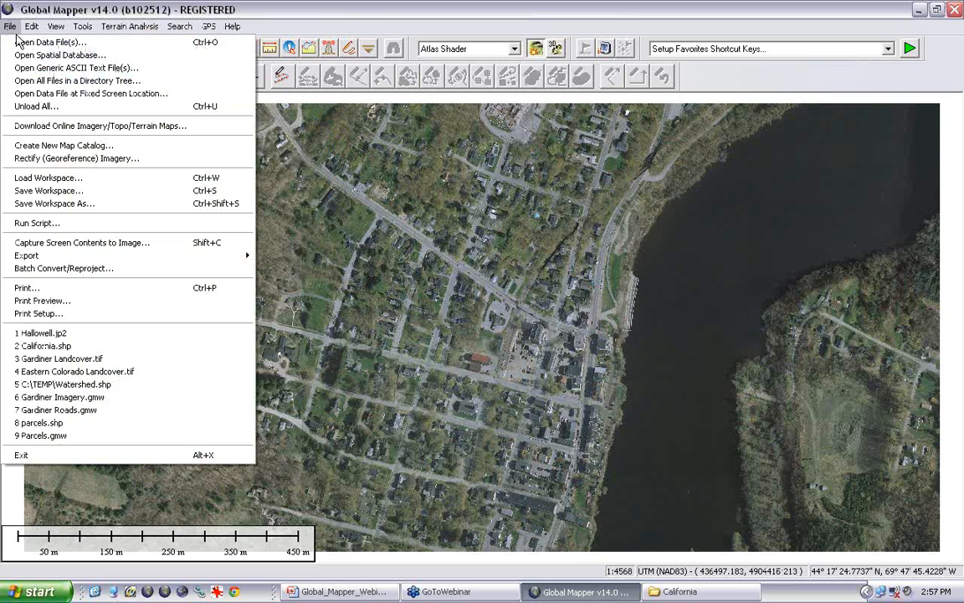
{"action": "left_click", "coordinate": [75, 43]}
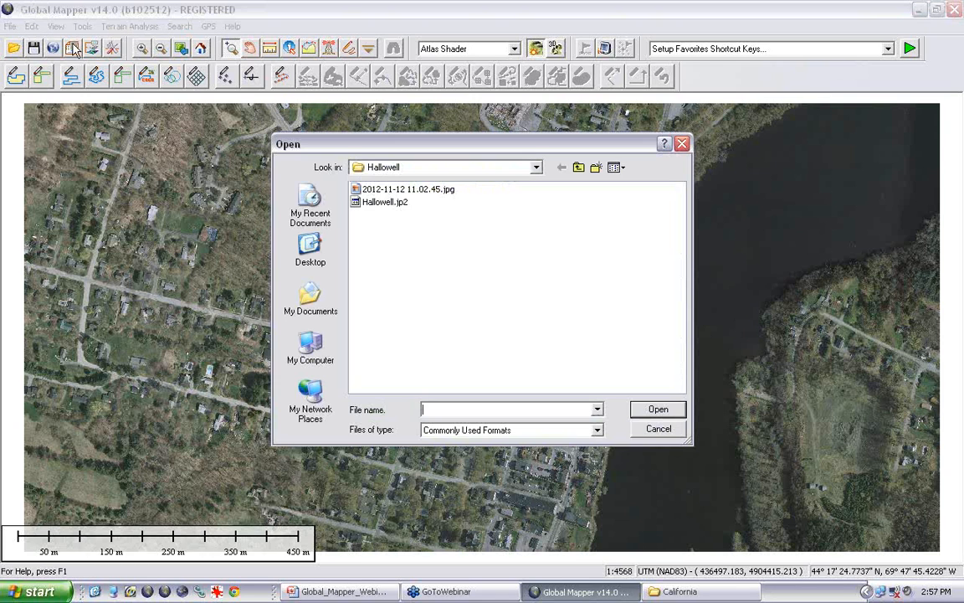
{"action": "left_click", "coordinate": [441, 190]}
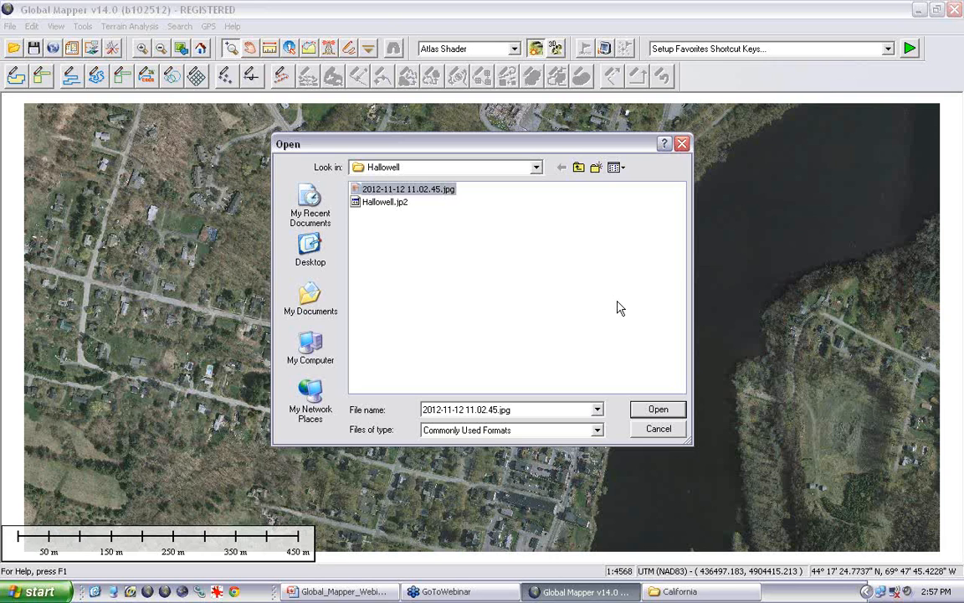
{"action": "left_click", "coordinate": [659, 410]}
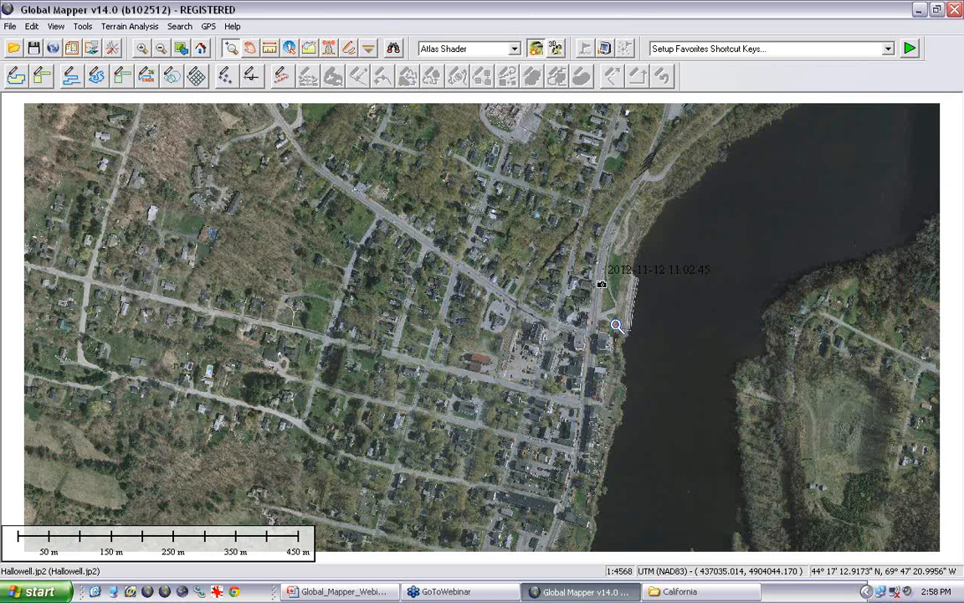
View the photo linked to the camera point with the Feature Info tool, and close the picture viewer
{"action": "left_click", "coordinate": [290, 48]}
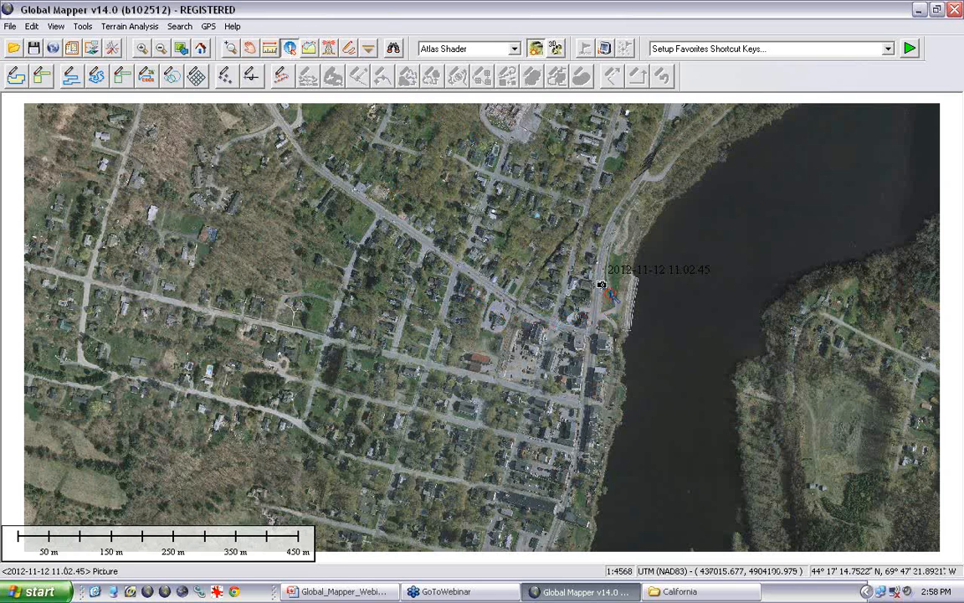
{"action": "left_click", "coordinate": [600, 284]}
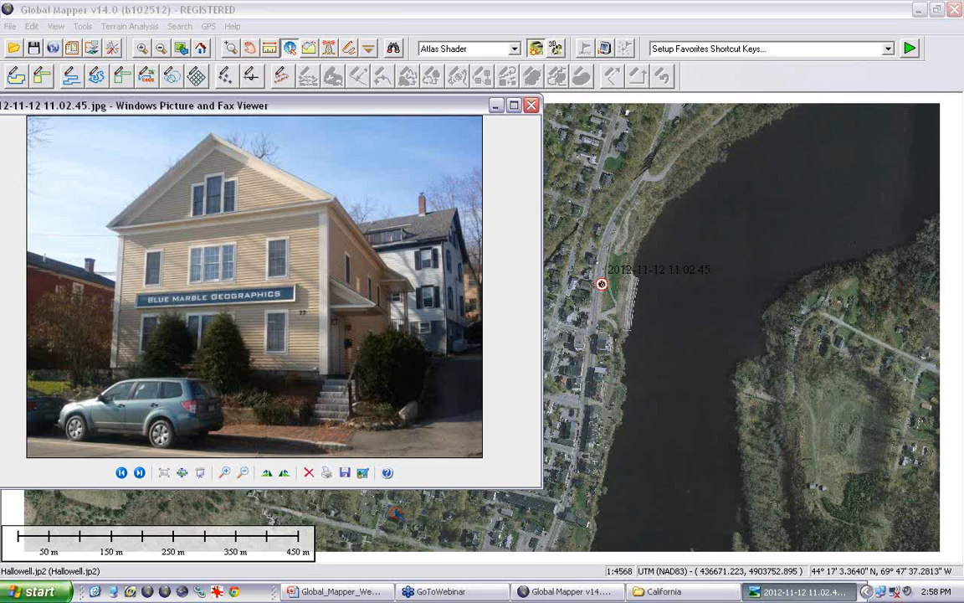
{"action": "left_click", "coordinate": [530, 106]}
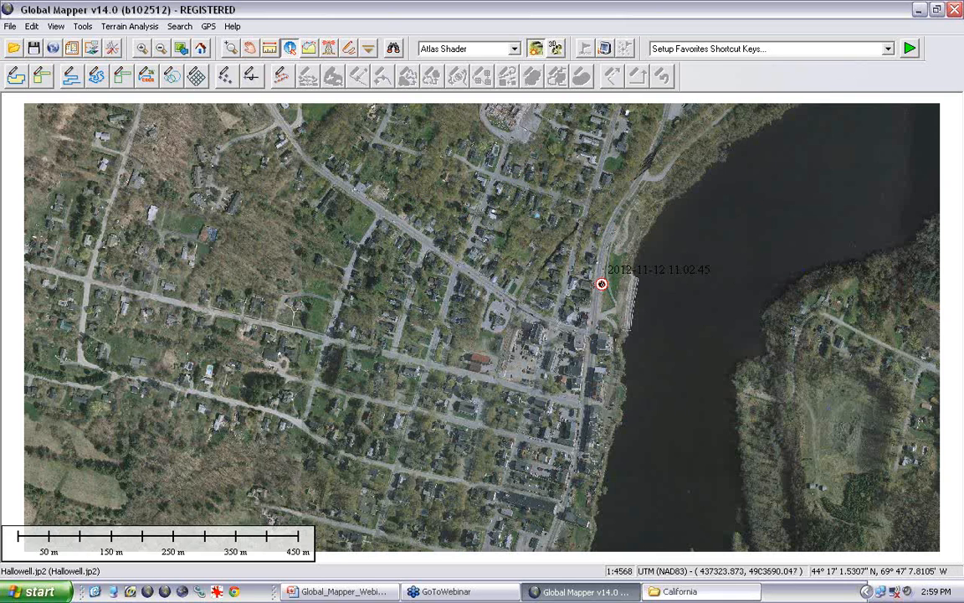
Switch to the Global_Mapper_Webinar_12-18-12.pptx presentation in PowerPoint and start the slide show from the Agenda slide
{"action": "left_click", "coordinate": [356, 592]}
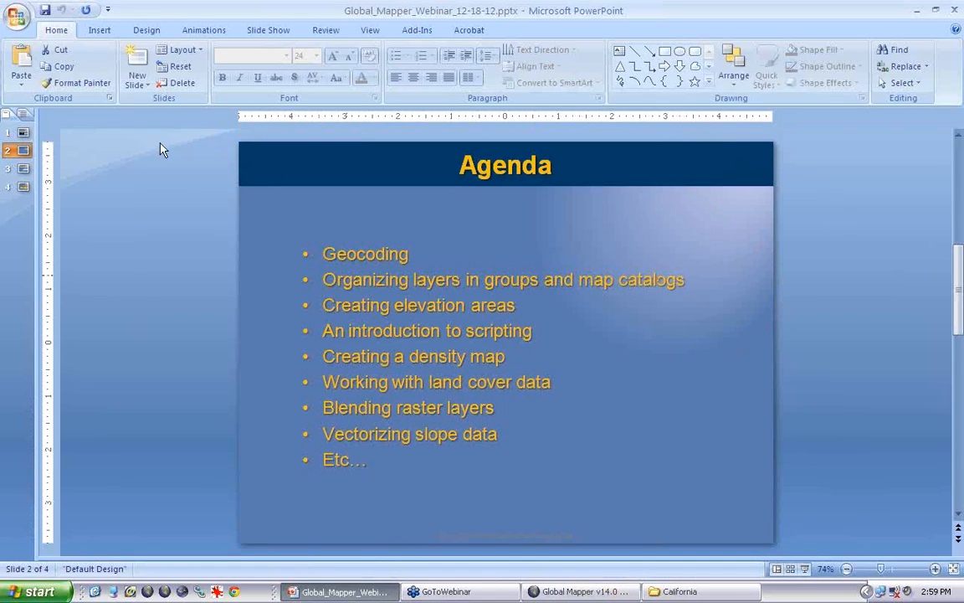
{"action": "left_click", "coordinate": [805, 570]}
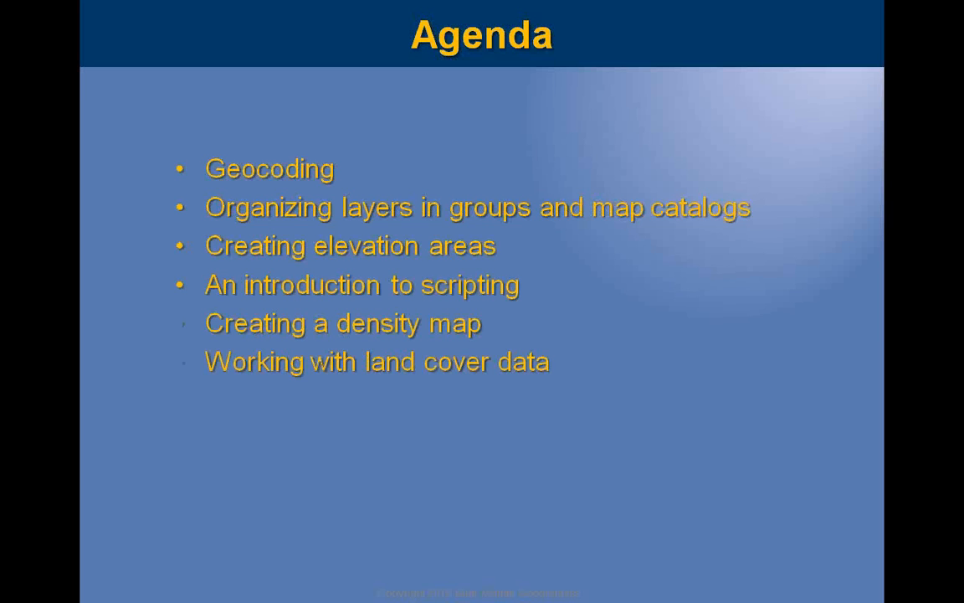